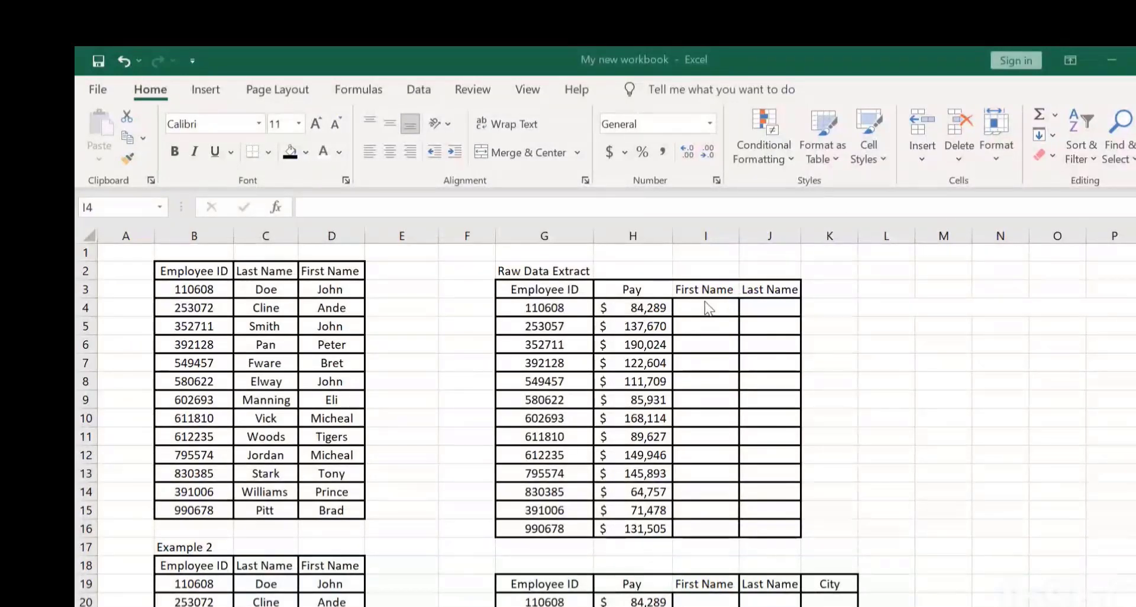
Start a VLOOKUP formula in cell I4 of the Raw Data Extract table, using G4 as the lookup value
click(704, 301)
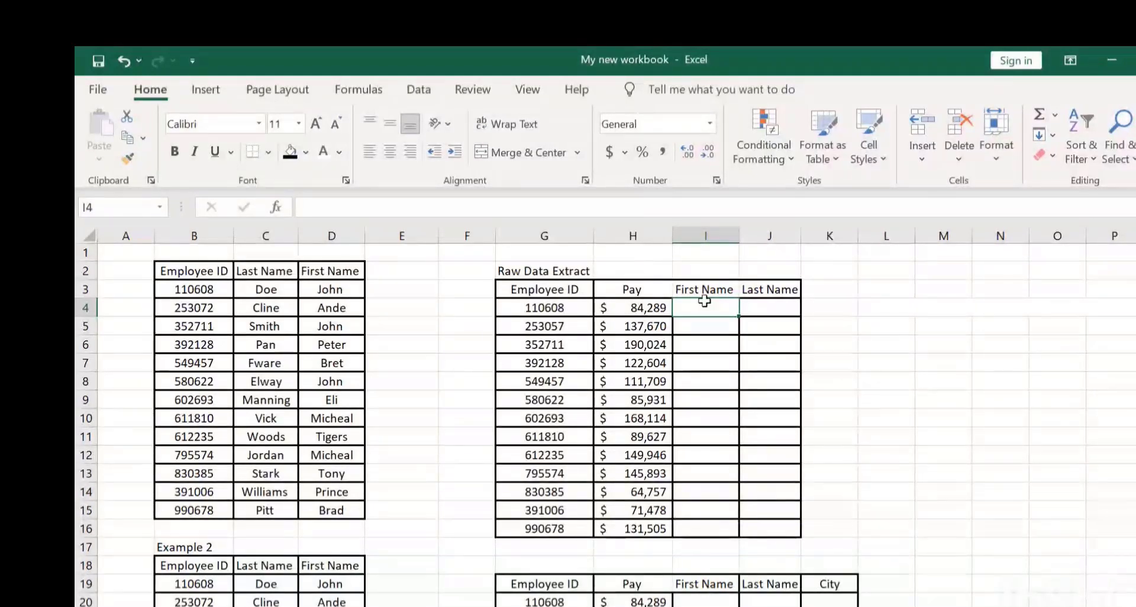
text(=)
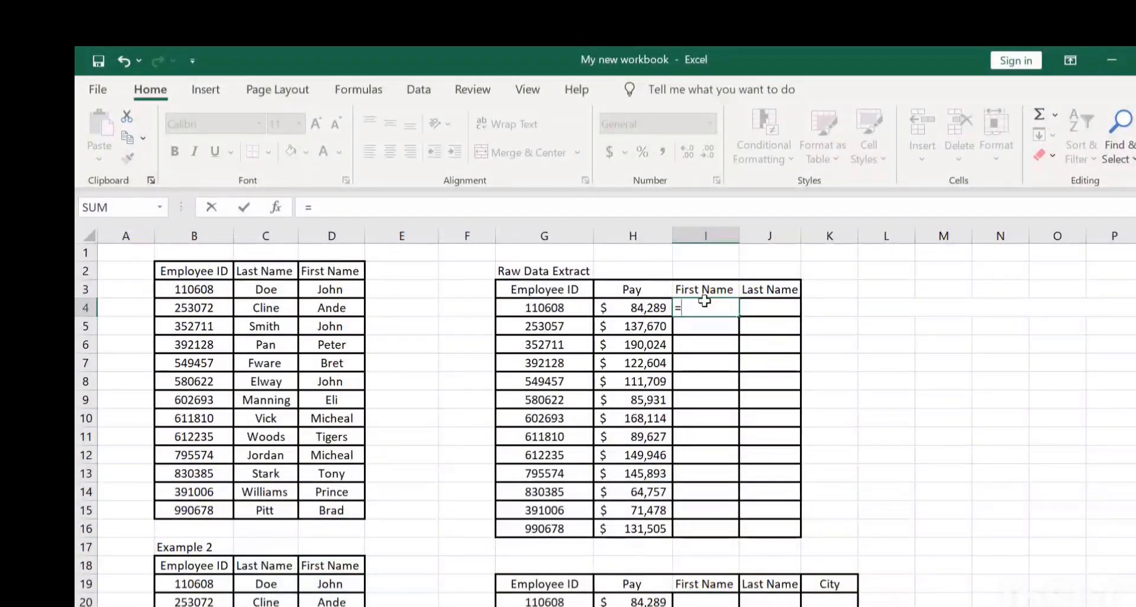
text(vloo)
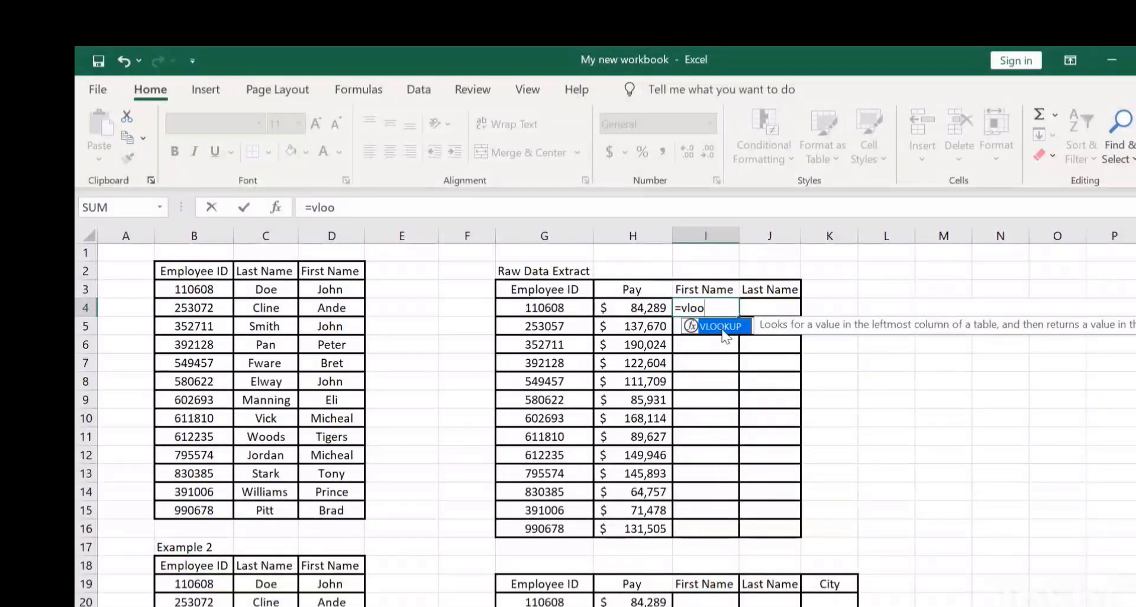
double_click(723, 330)
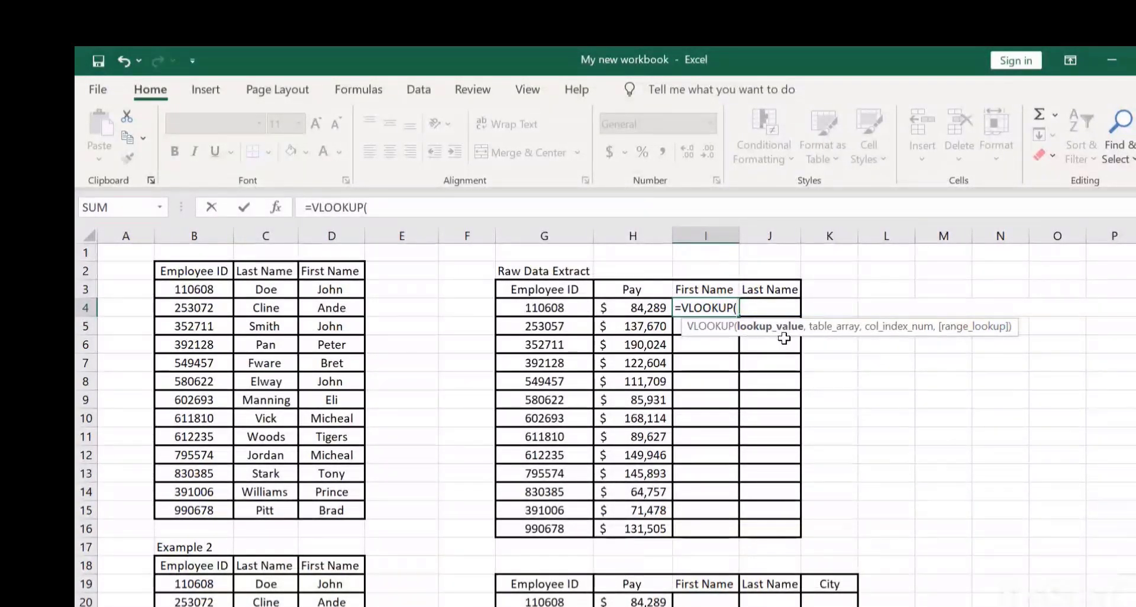
click(543, 307)
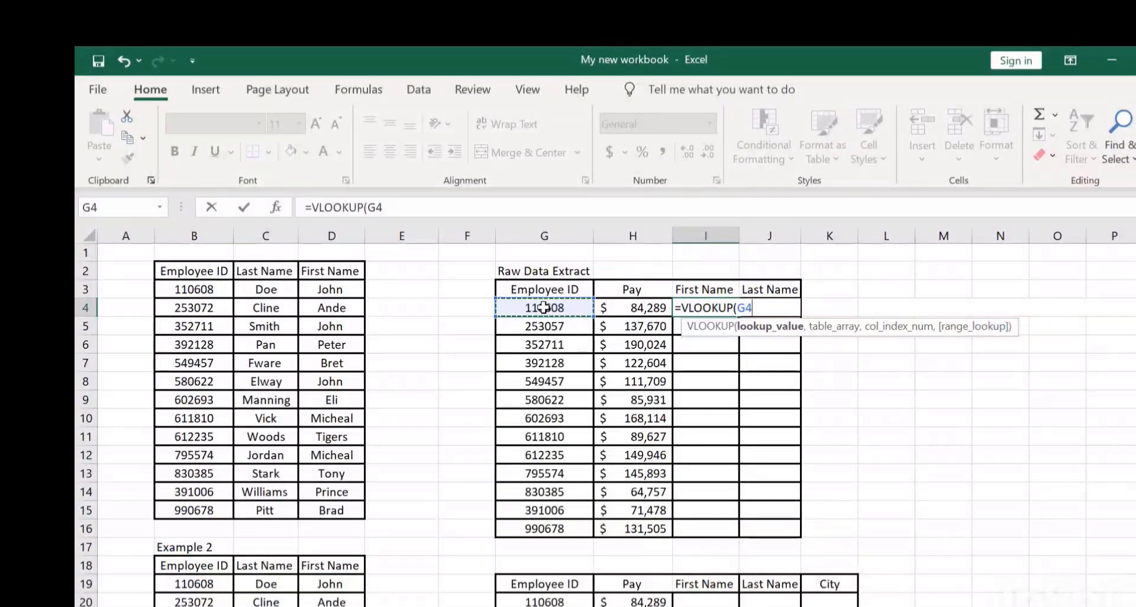
text(,)
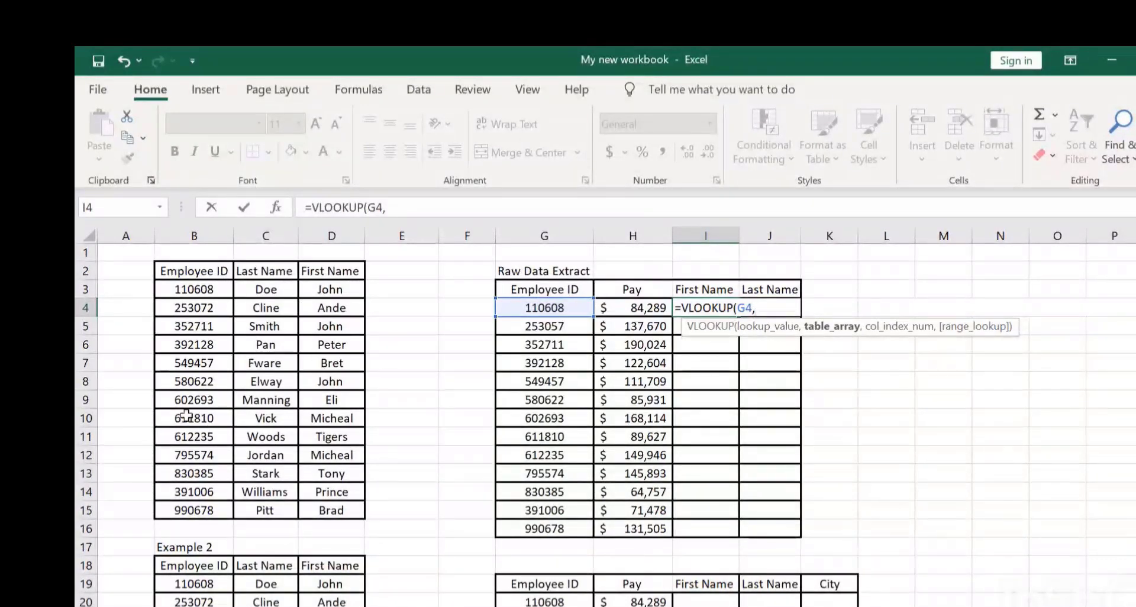
Set the employee list range B3:D15 as the table array of the VLOOKUP formula in I4
click(168, 294)
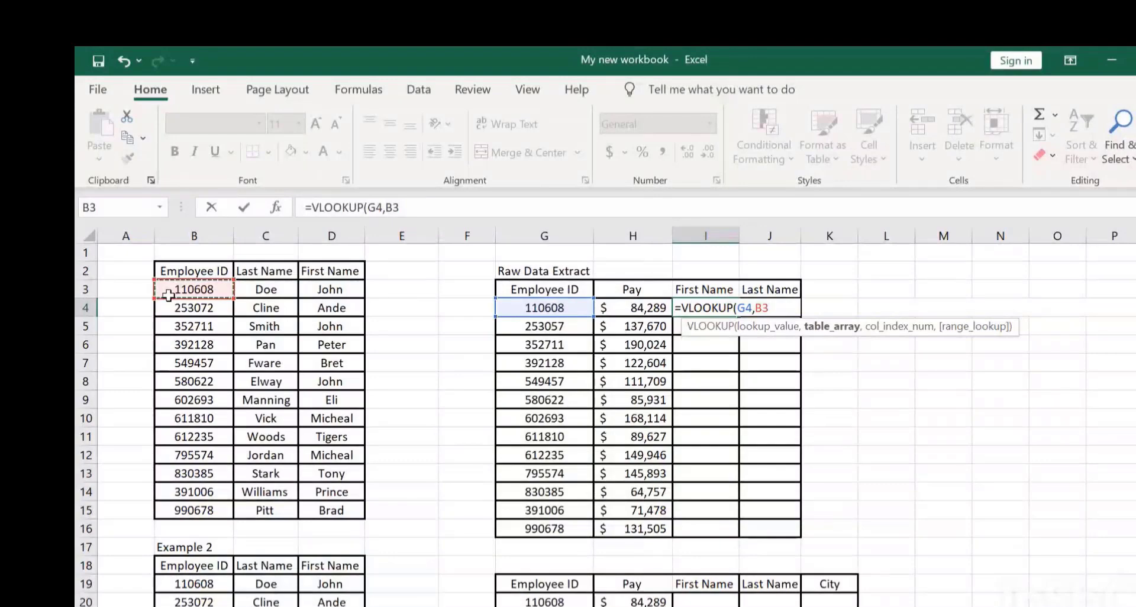
key(shift+Right)
key(shift+Right)
key(shift+Down)
key(shift+Down)
key(shift+Down)
key(shift+Down)
key(shift+Down)
key(shift+Down)
key(shift+Down)
key(shift+Down)
key(shift+Down)
key(shift+Down)
key(shift+Down)
key(shift+Down)
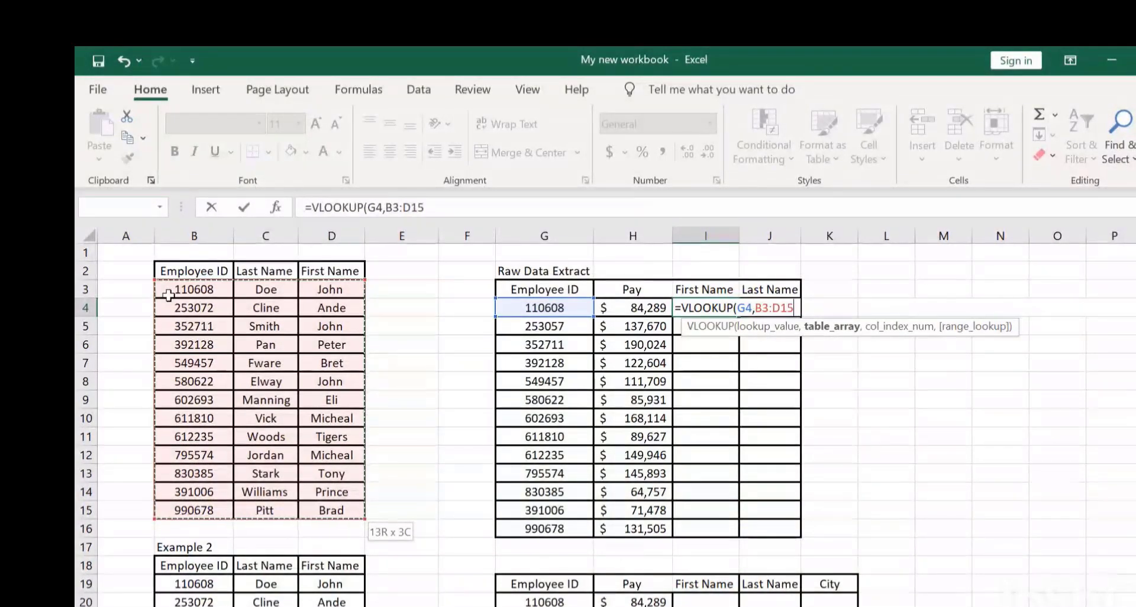
Complete the I4 formula with column index 3 and range lookup 0 for an exact match
text(,)
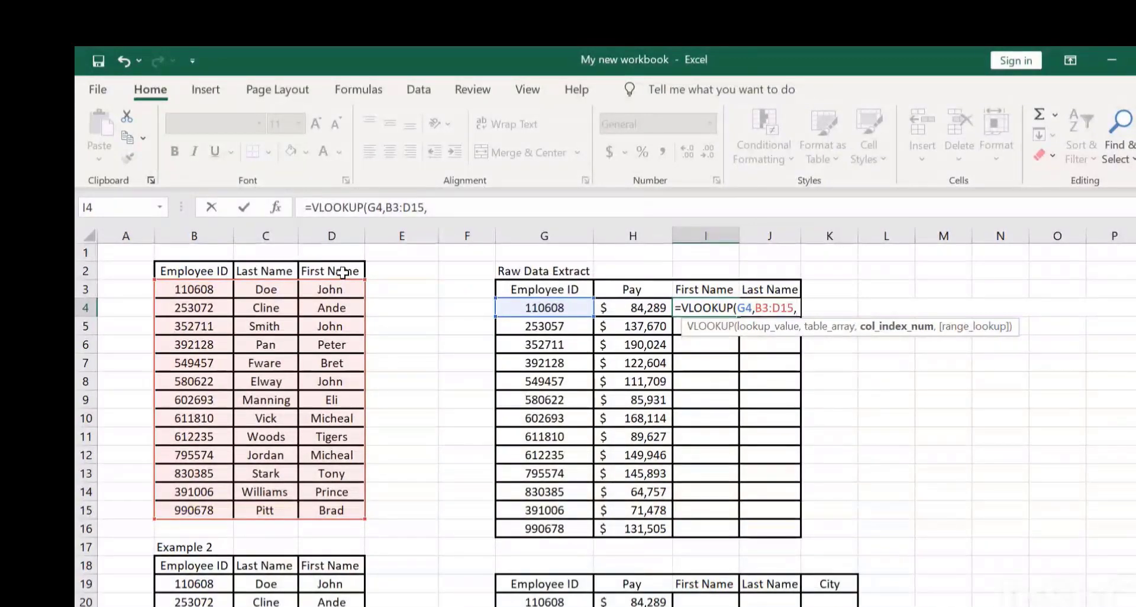
text(3,)
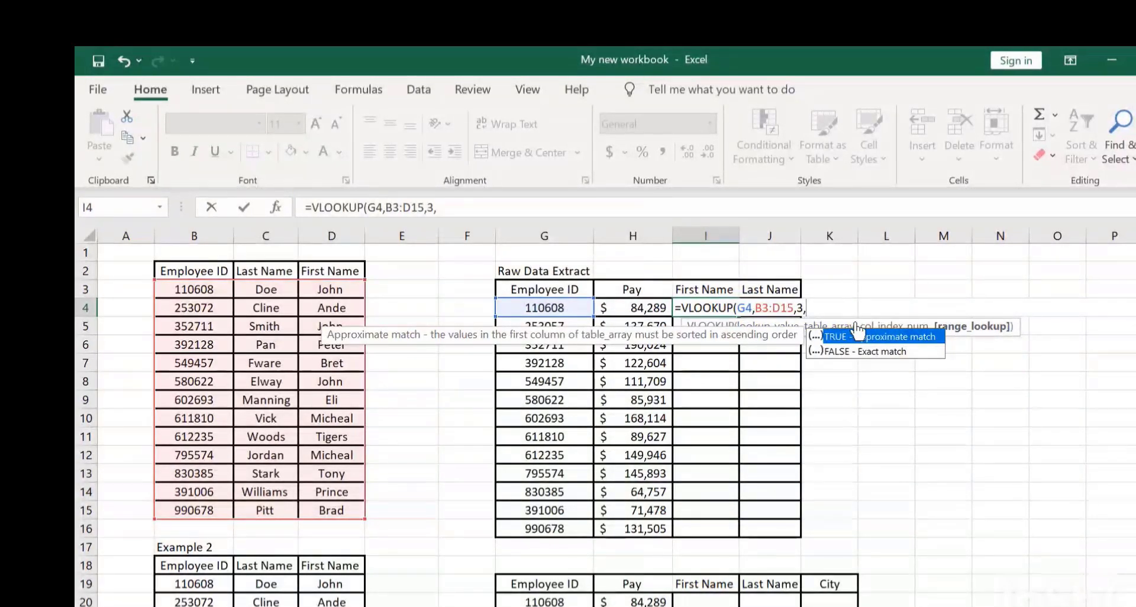
text(0))
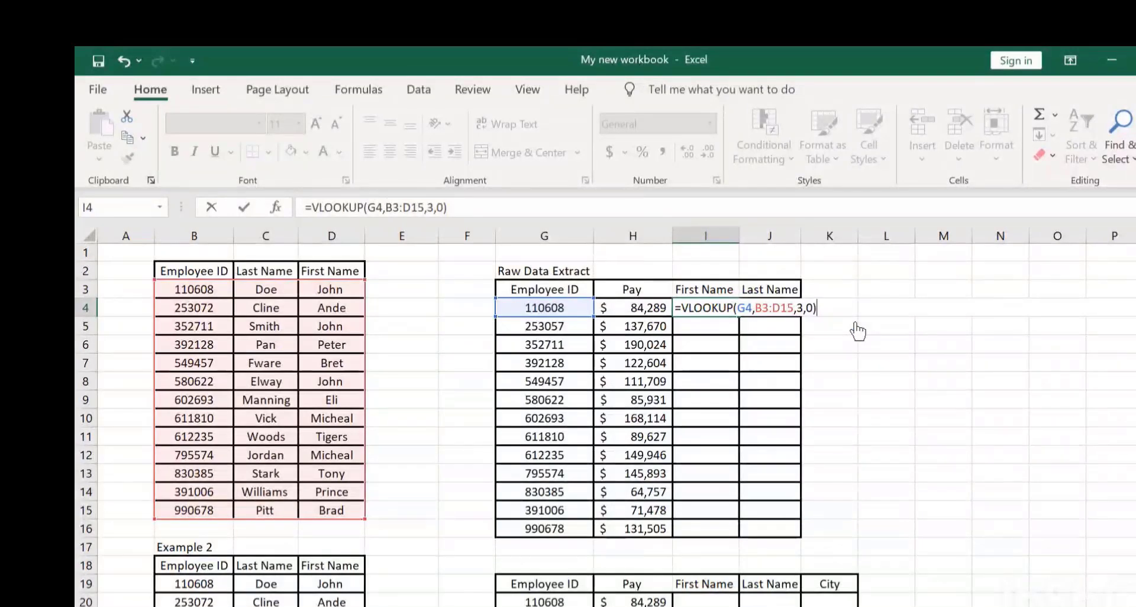
key(Return)
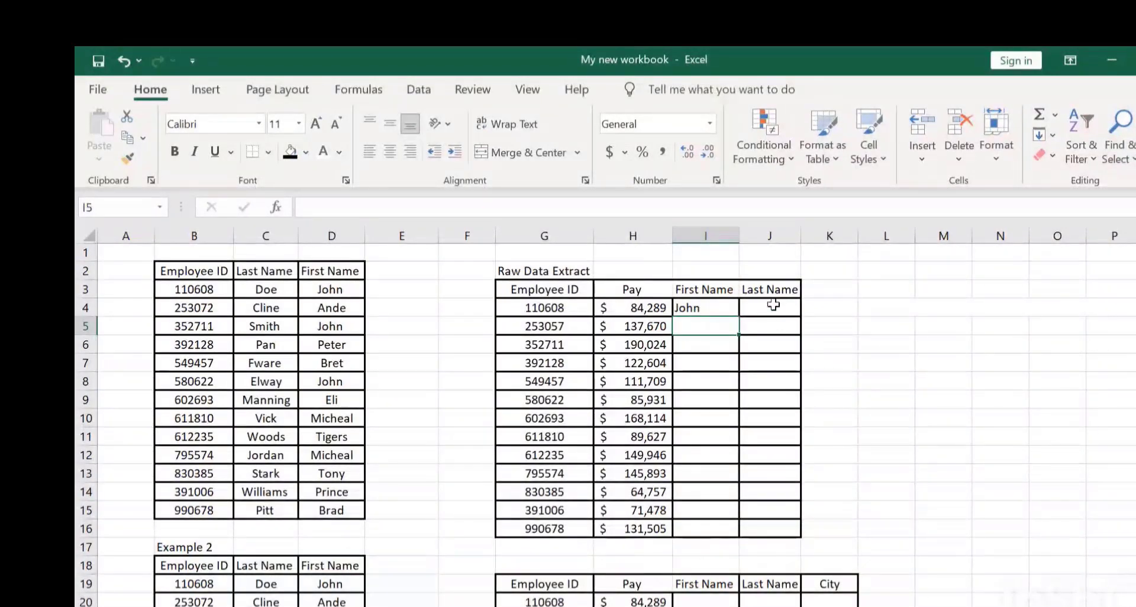
Review the arguments and referenced ranges of the VLOOKUP formula in cell I4
click(713, 308)
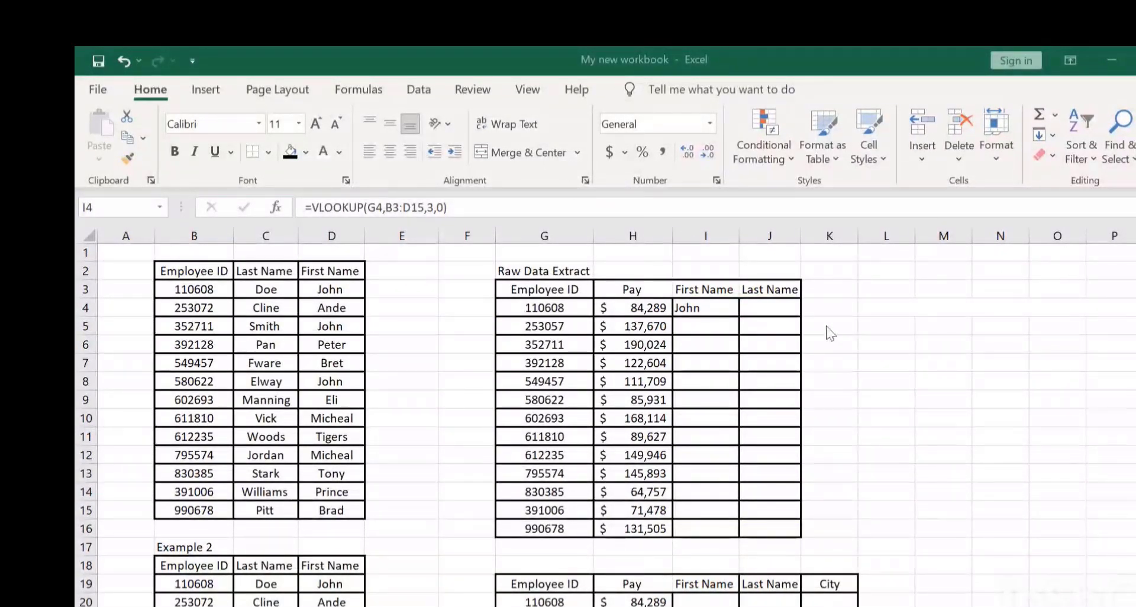
double_click(773, 308)
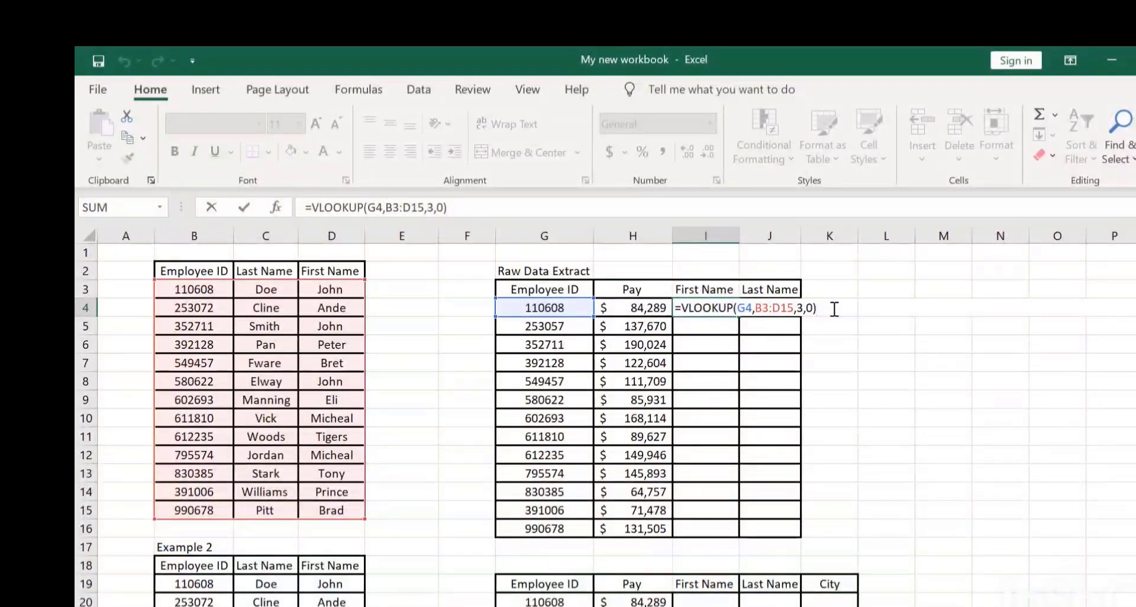
key(Return)
Start a VLOOKUP formula in cell J4 under Last Name, using G4 as the lookup value
click(768, 308)
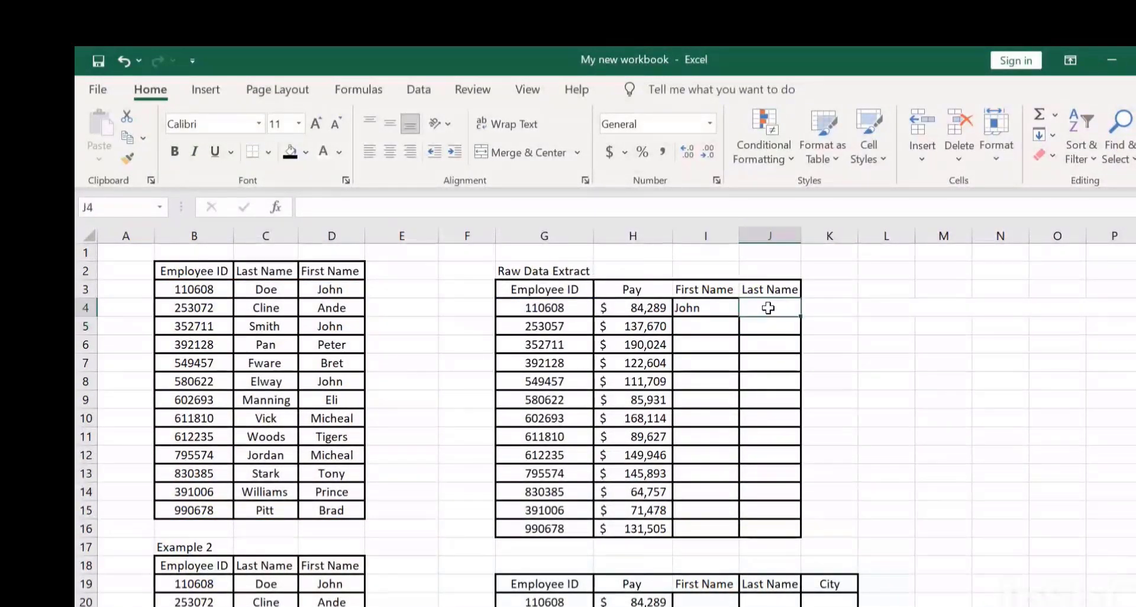
text(=)
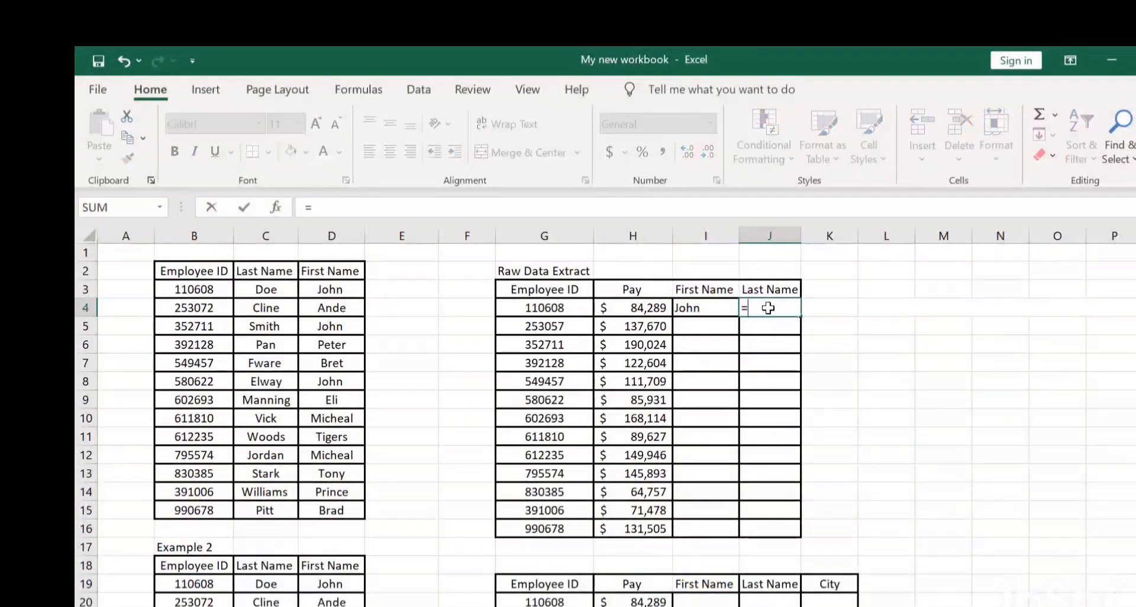
text(vlook)
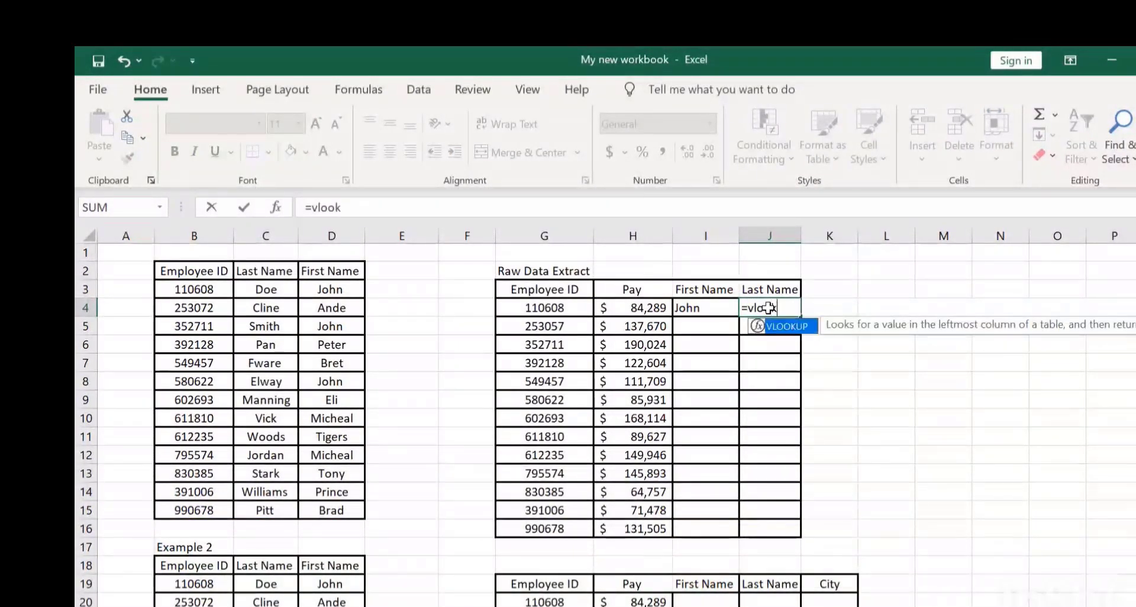
double_click(779, 326)
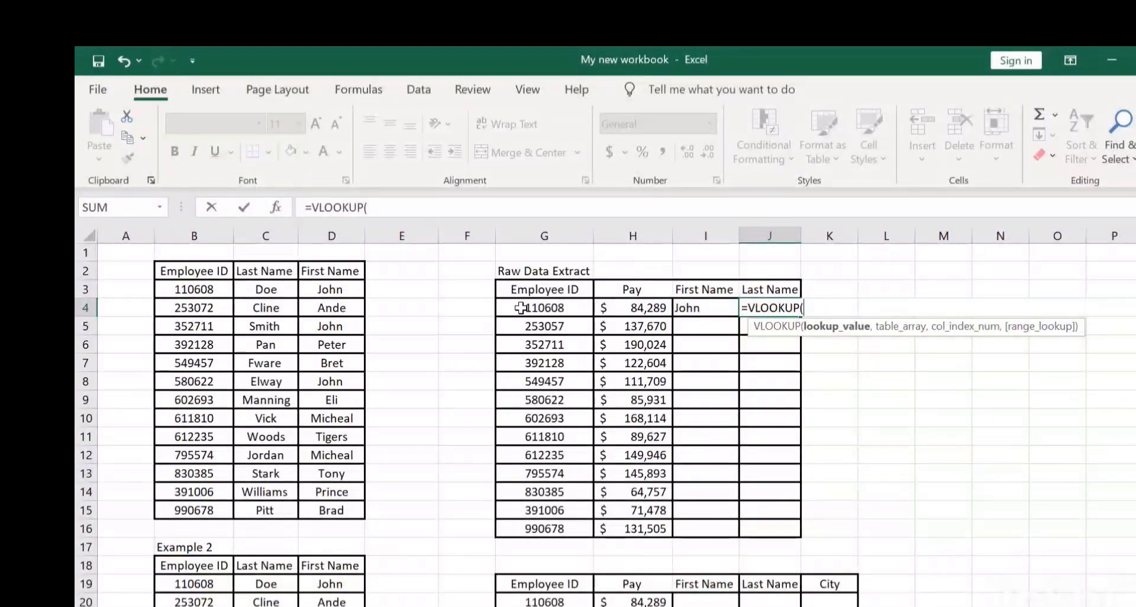
click(520, 308)
text(,)
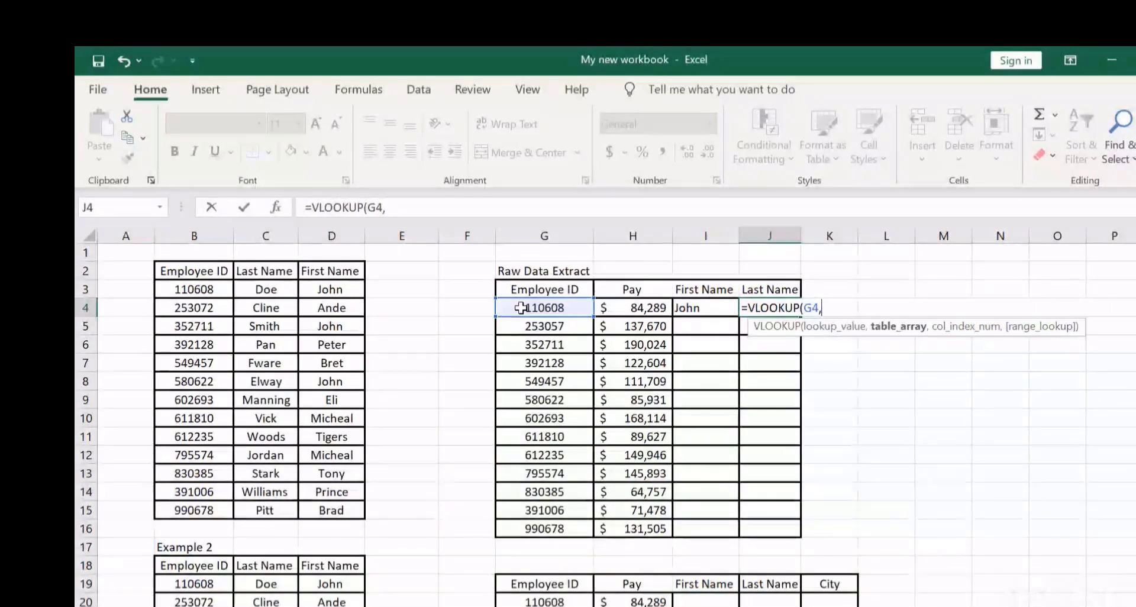
Set the employee list range B3:D15 as the table array of the VLOOKUP formula in J4
click(194, 290)
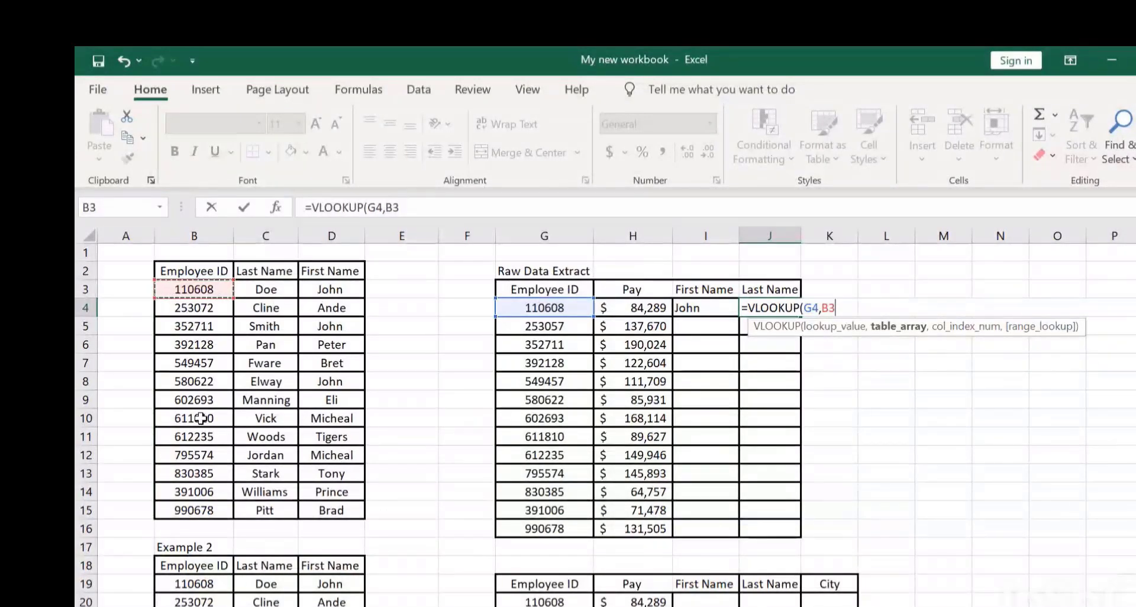
key(shift+Right)
key(shift+Right)
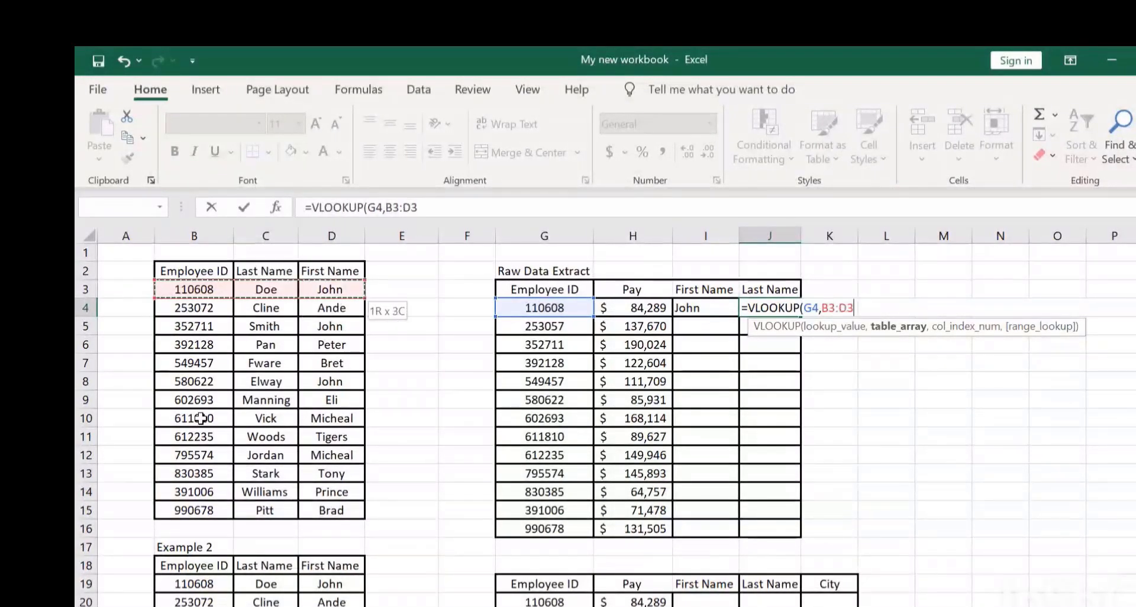
key(shift+Down)
key(shift+Down)
key(shift+Down)
key(shift+Down)
key(shift+Down)
key(shift+Down)
key(shift+Down)
key(shift+Down)
key(shift+Down)
key(shift+Down)
key(shift+Down)
key(shift+Down)
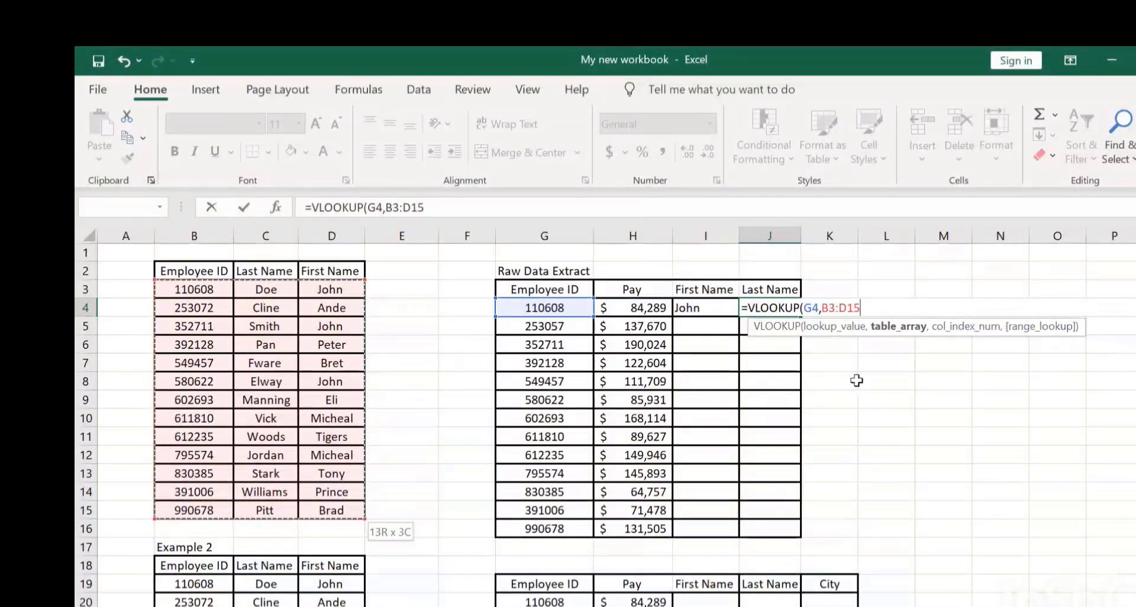
Complete the J4 formula with column index 2 and range lookup 0 for an exact match
text(,)
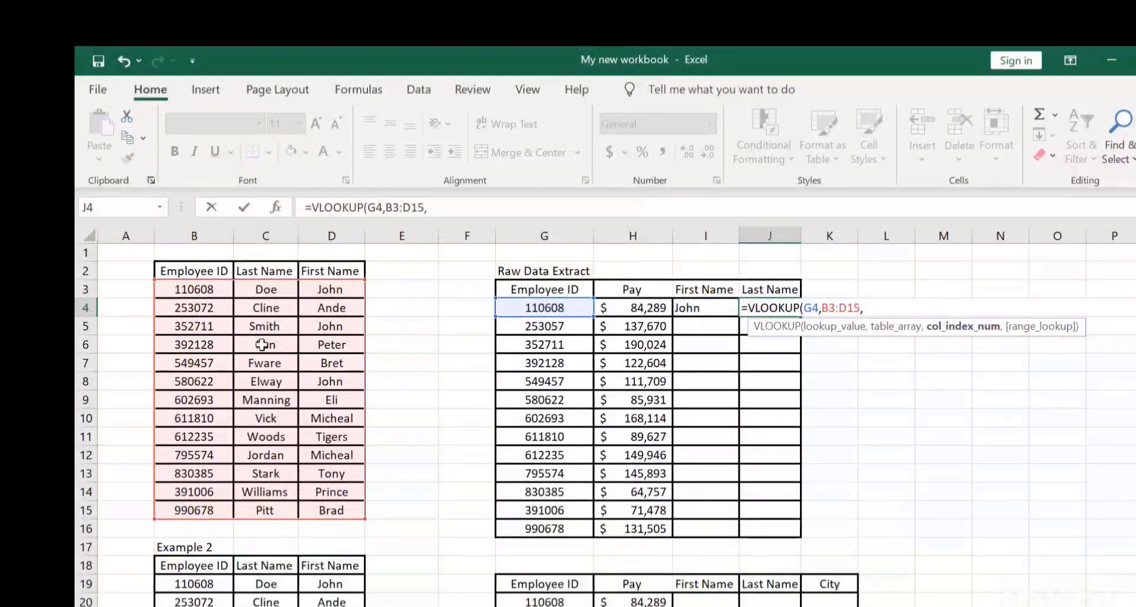
text(2,0))
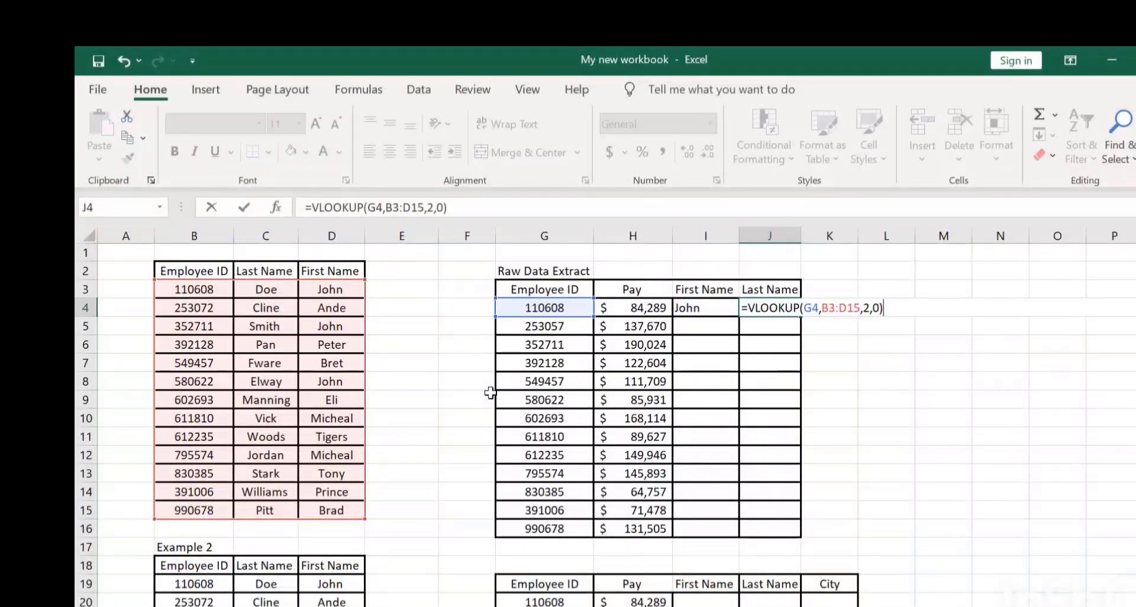
key(Return)
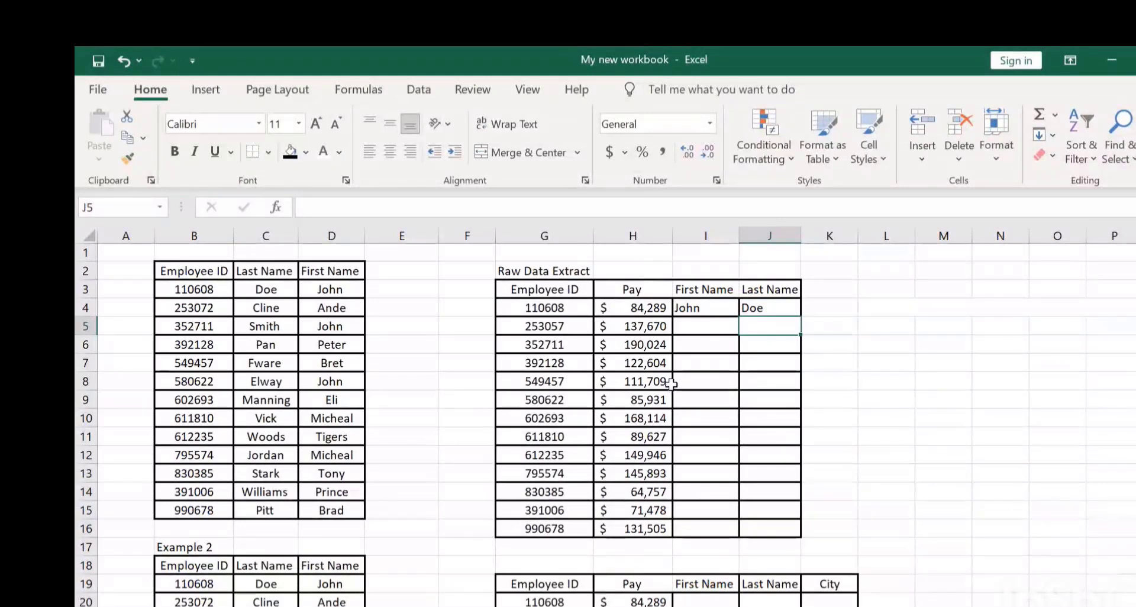
key(alt+Tab)
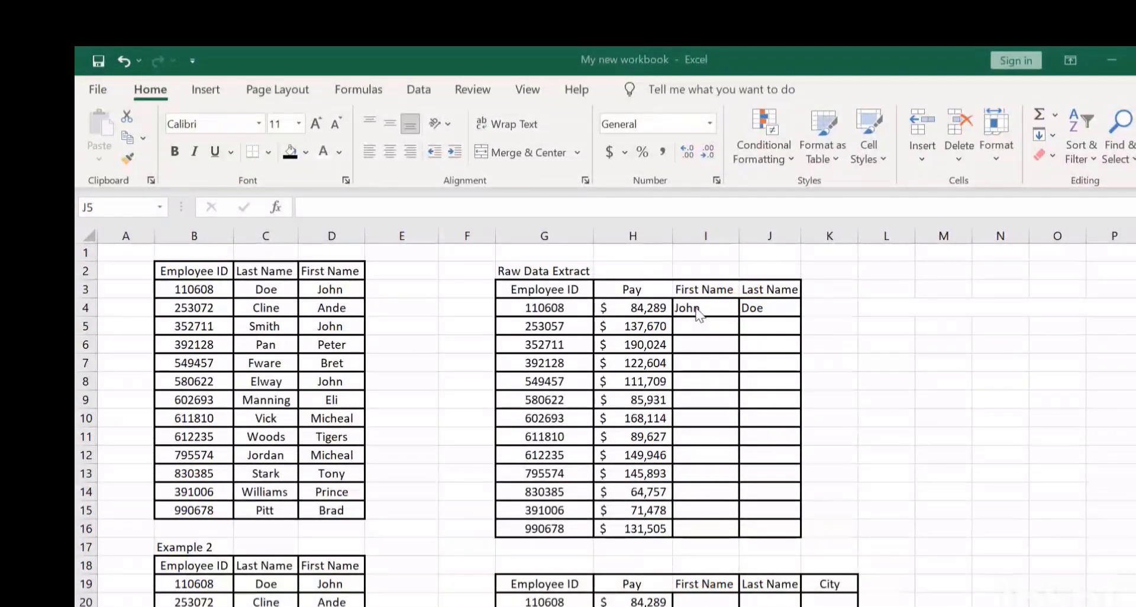
key(alt+Tab)
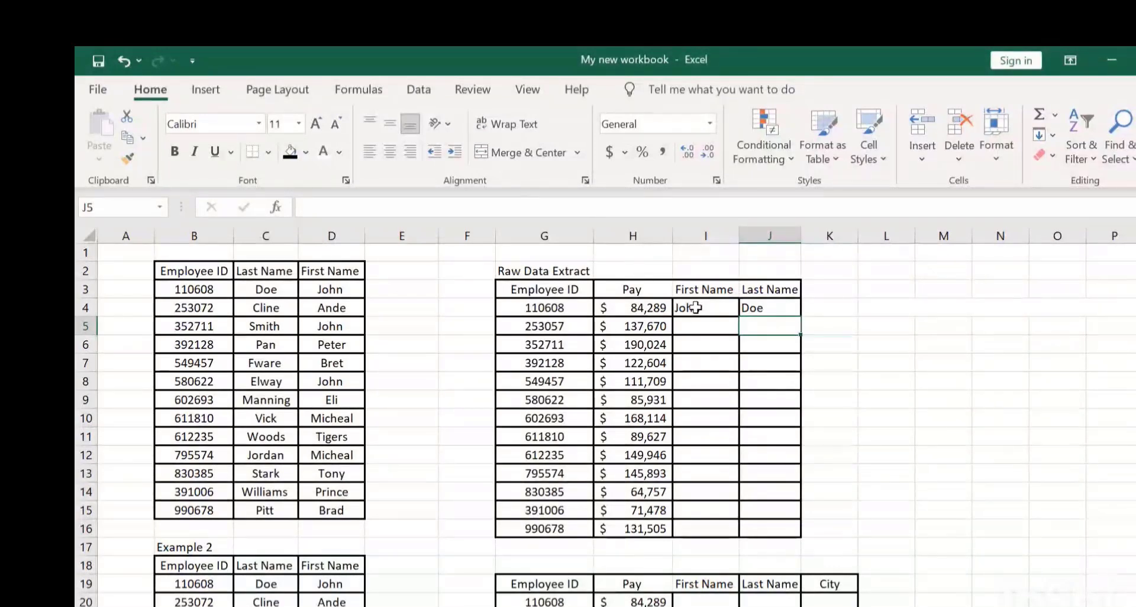
Clear the VLOOKUP formulas from cells I4 and J4
click(753, 311)
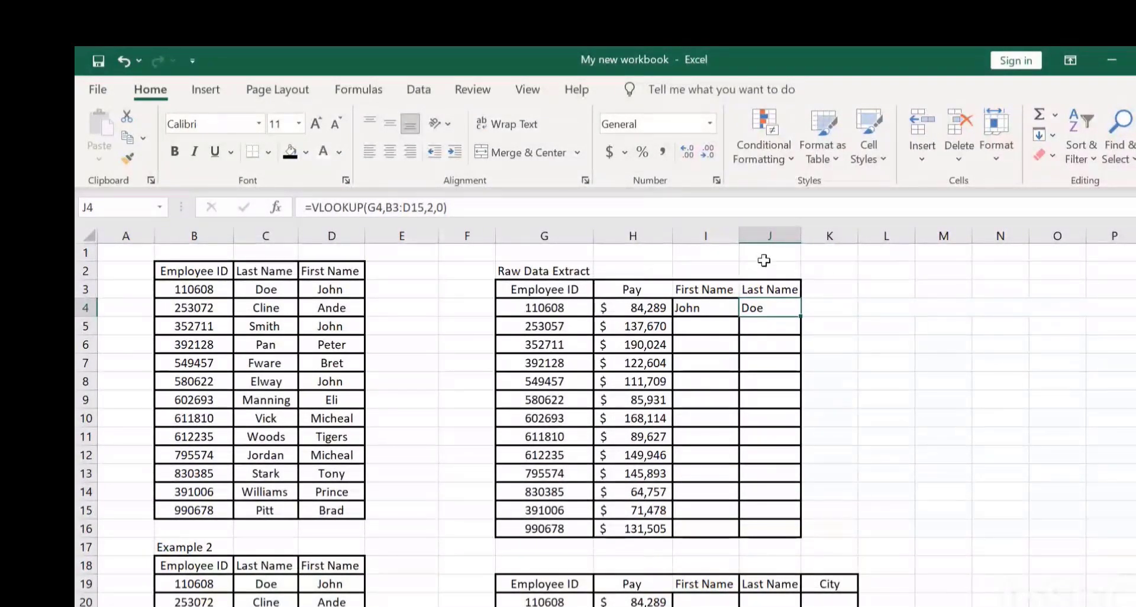
click(719, 310)
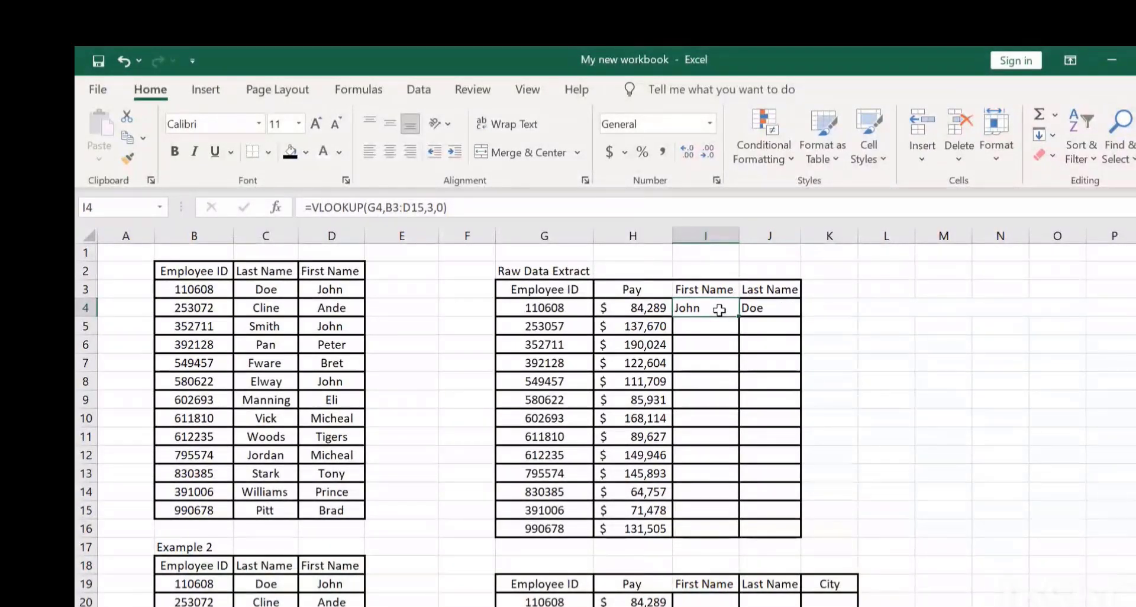
double_click(719, 310)
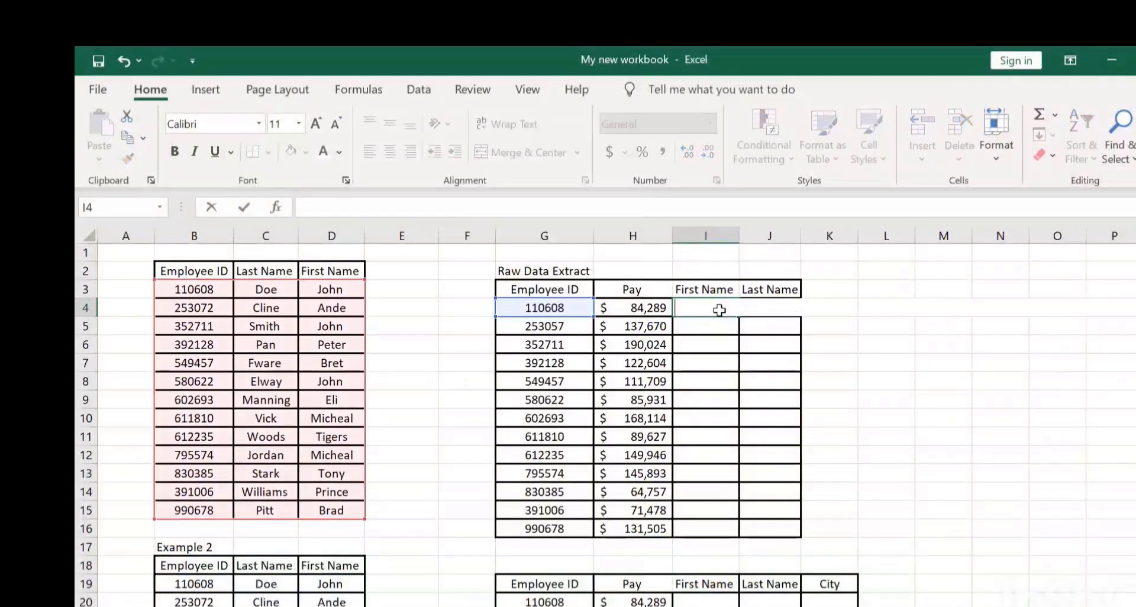
click(913, 323)
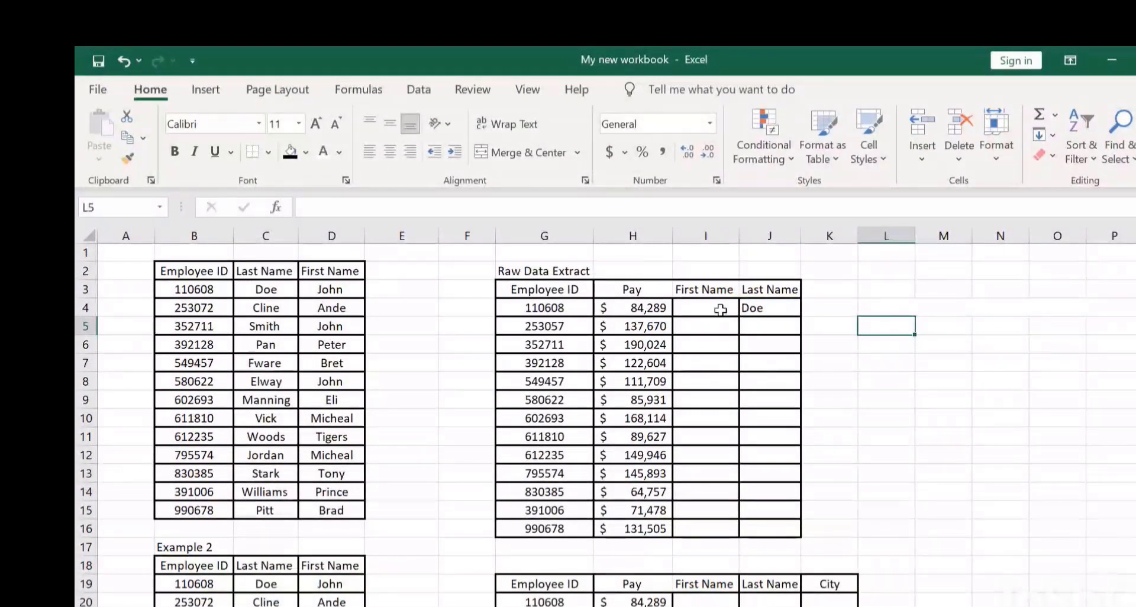
click(758, 310)
double_click(762, 312)
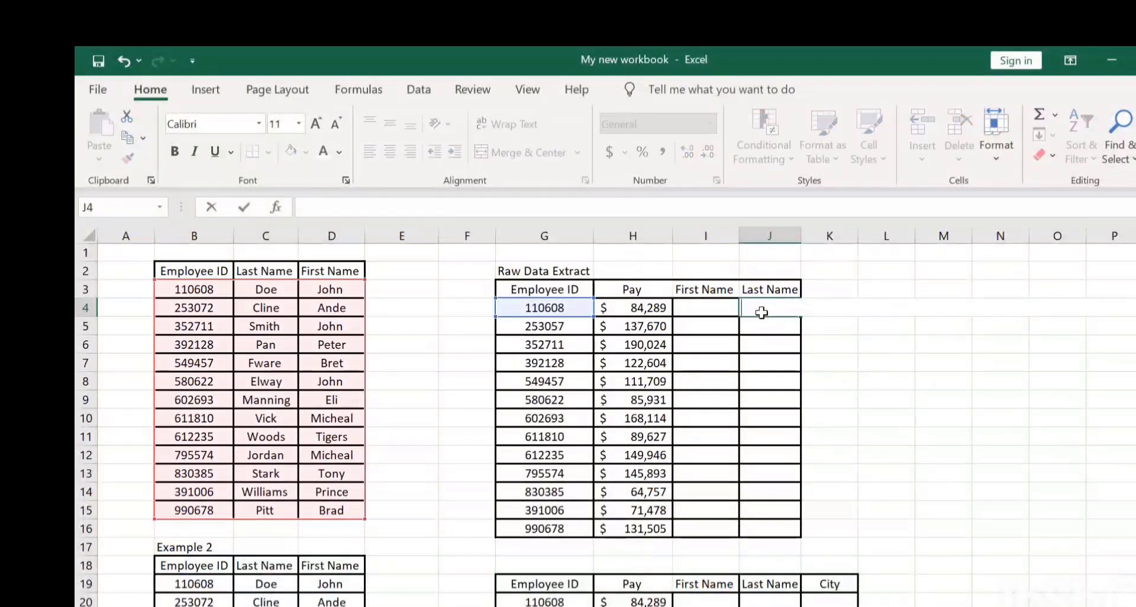
click(873, 363)
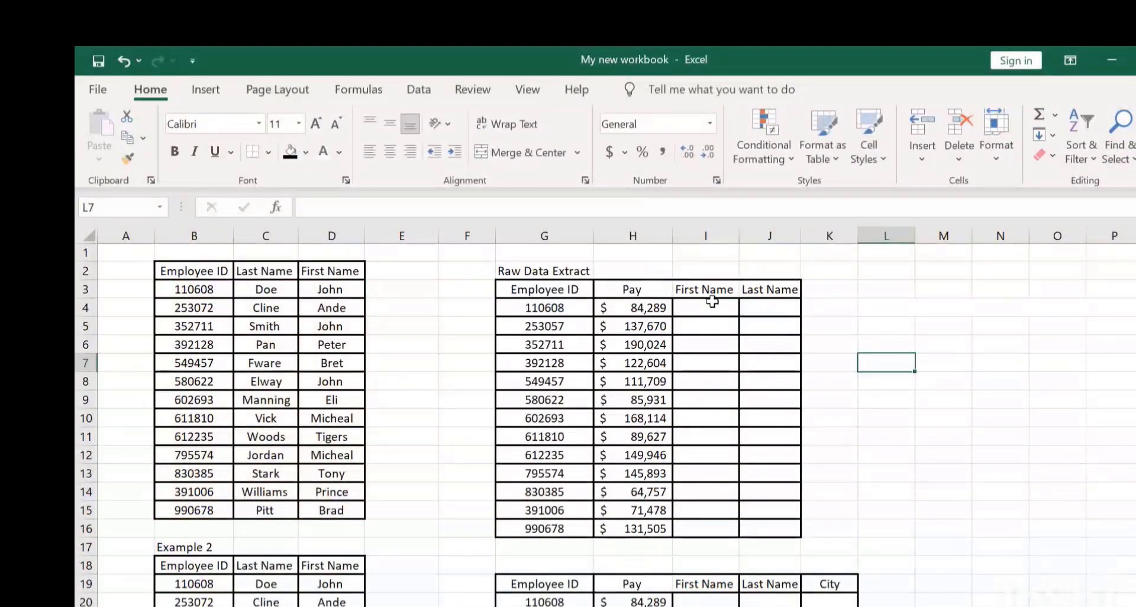
Start a VLOOKUP formula in cell I4 under First Name, using the column-locked reference $G4 as the lookup value
click(712, 306)
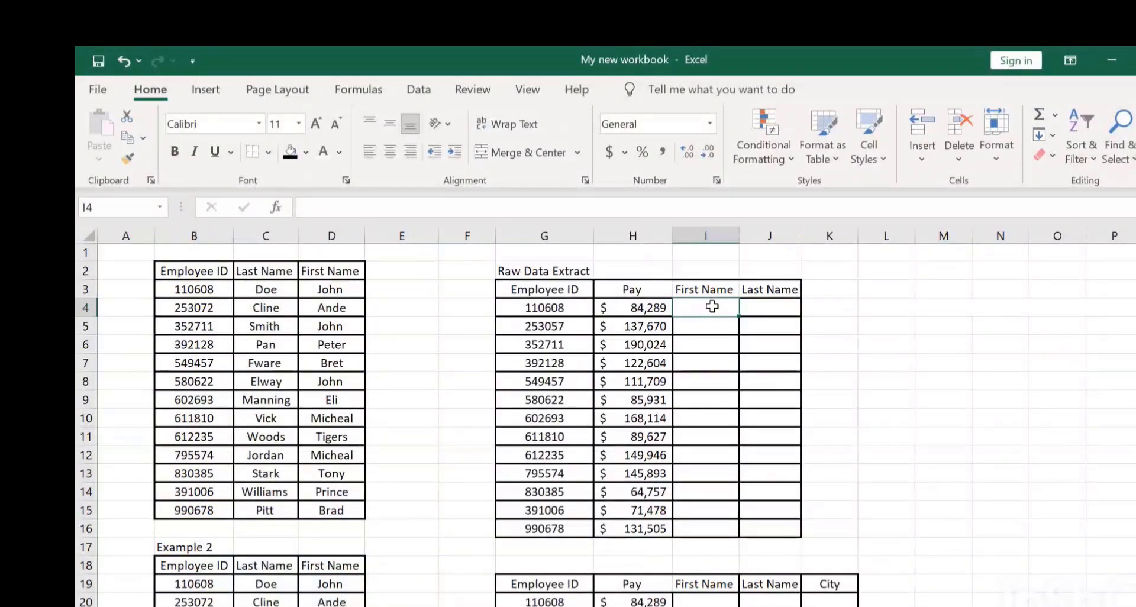
text(=)
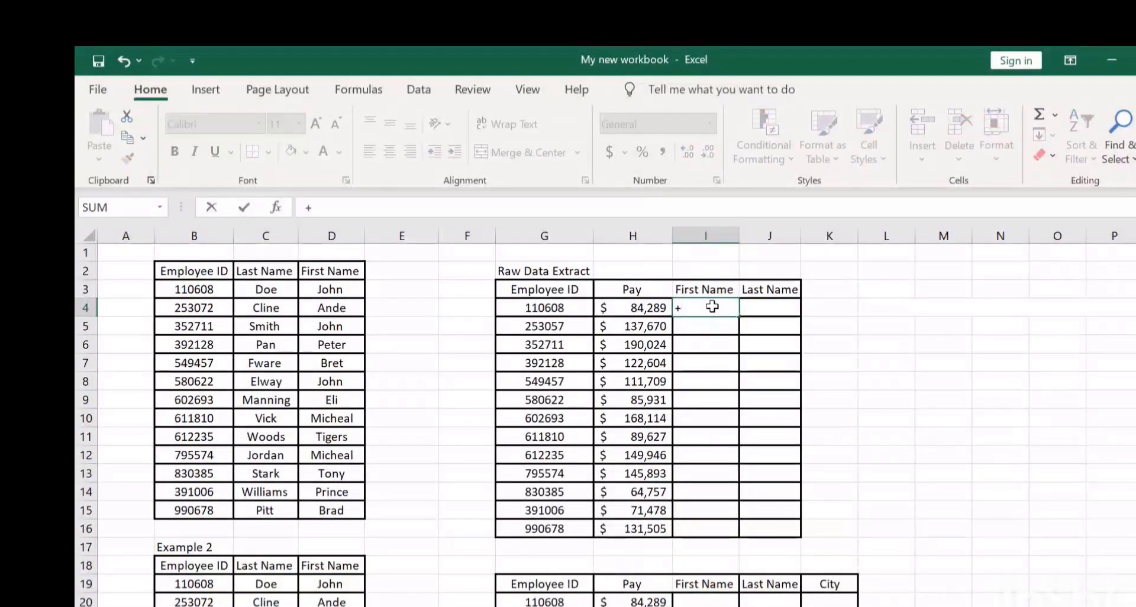
text(vlook)
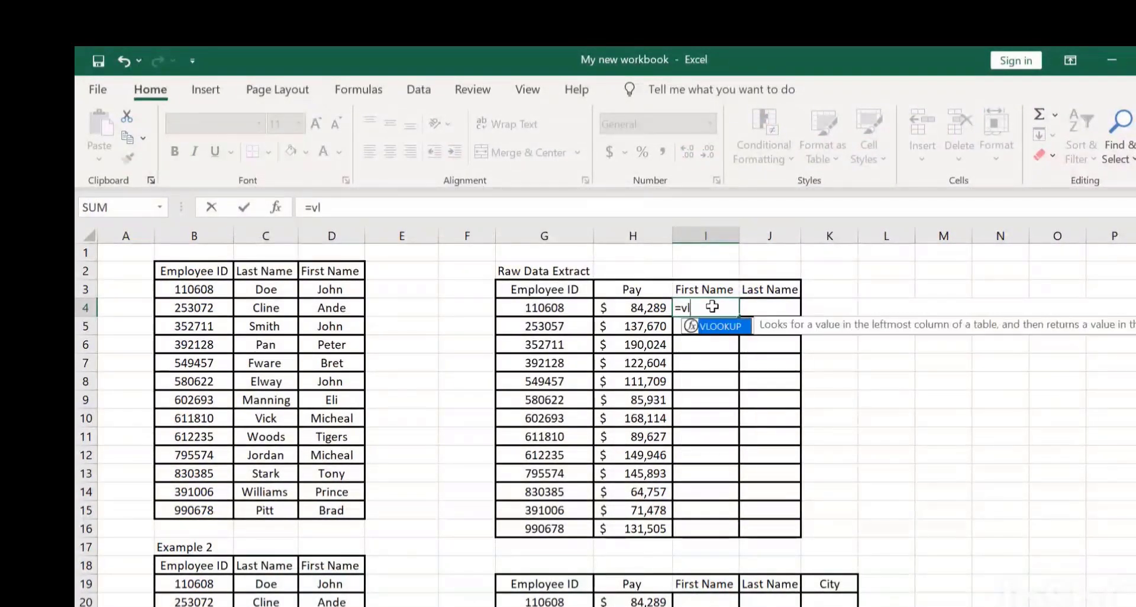
double_click(721, 326)
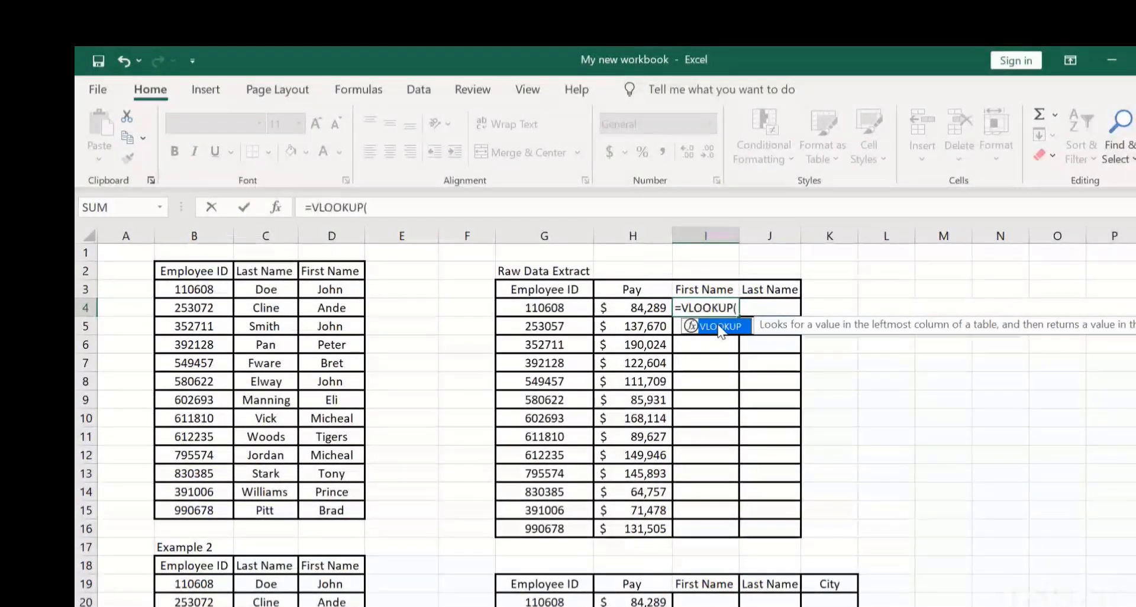
click(534, 309)
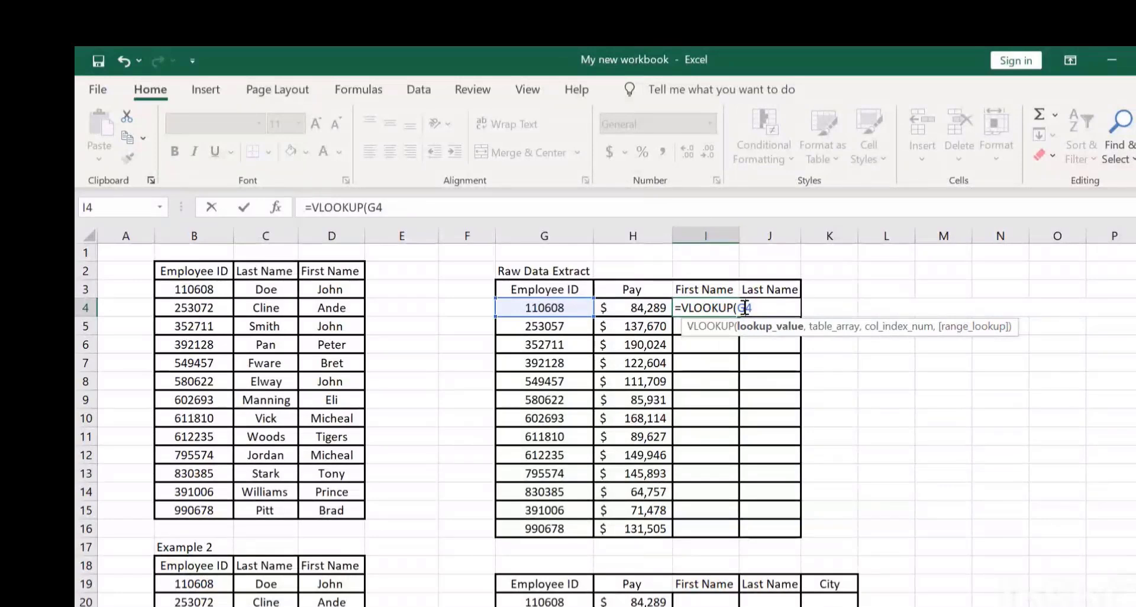
key(F4)
click(760, 308)
key(BackSpace)
text(,)
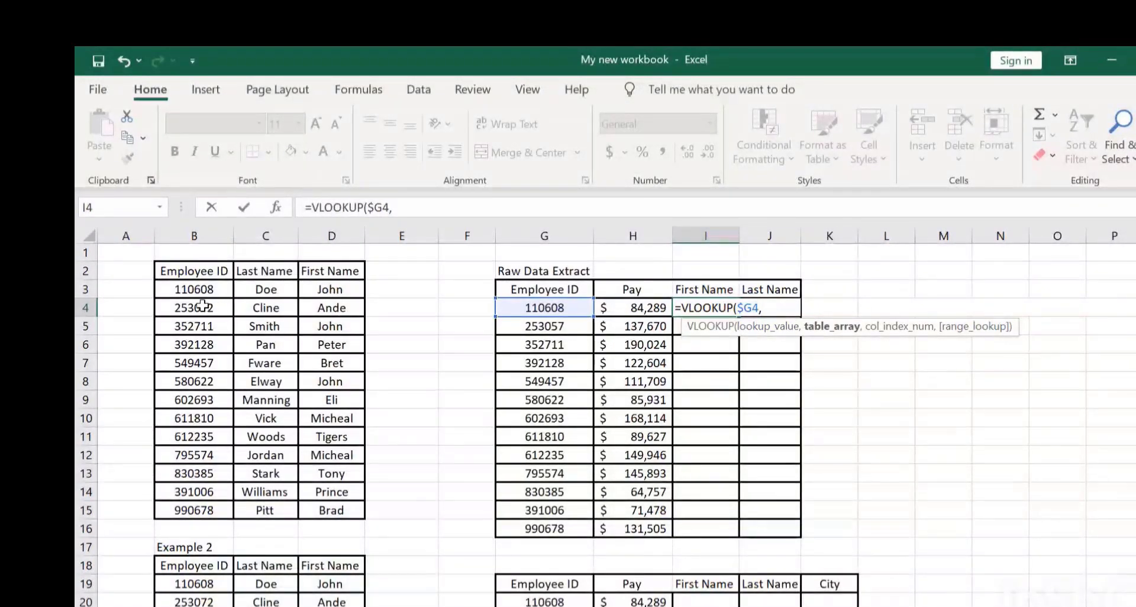
Set the employee list range B3:D15 as the table array of the VLOOKUP formula in I4
click(201, 290)
drag(202, 290, 331, 345)
key(shift+Down)
key(shift+Down)
key(shift+Down)
key(shift+Down)
key(shift+Down)
key(shift+Down)
key(shift+Down)
key(shift+Down)
key(shift+Down)
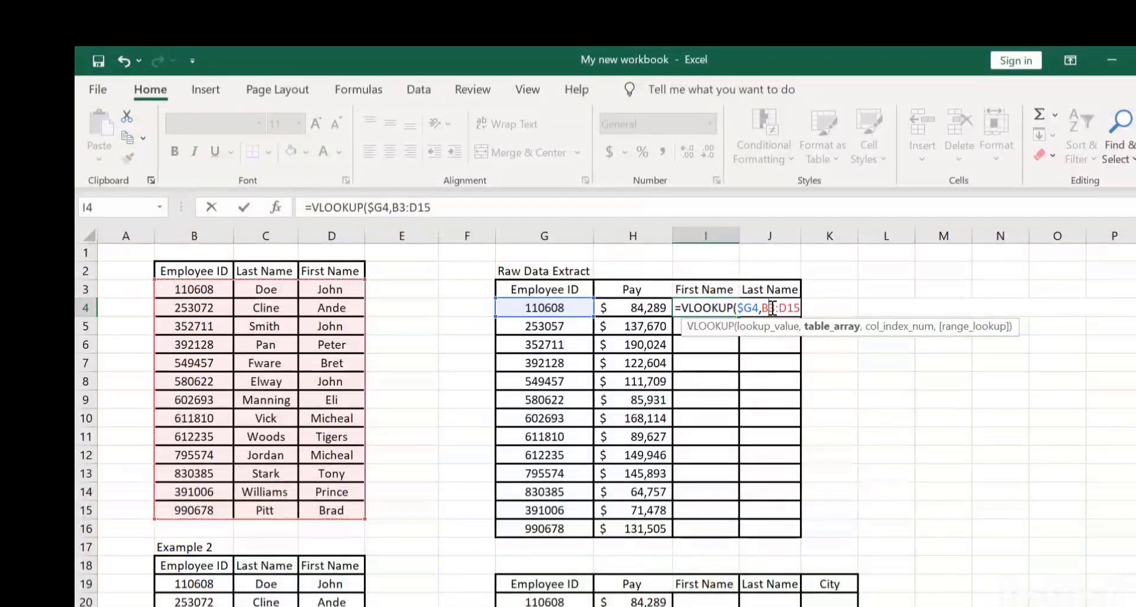
Make the table array in the I4 formula absolute as $B$3:$D$15
right_click(773, 308)
click(754, 308)
key(F4)
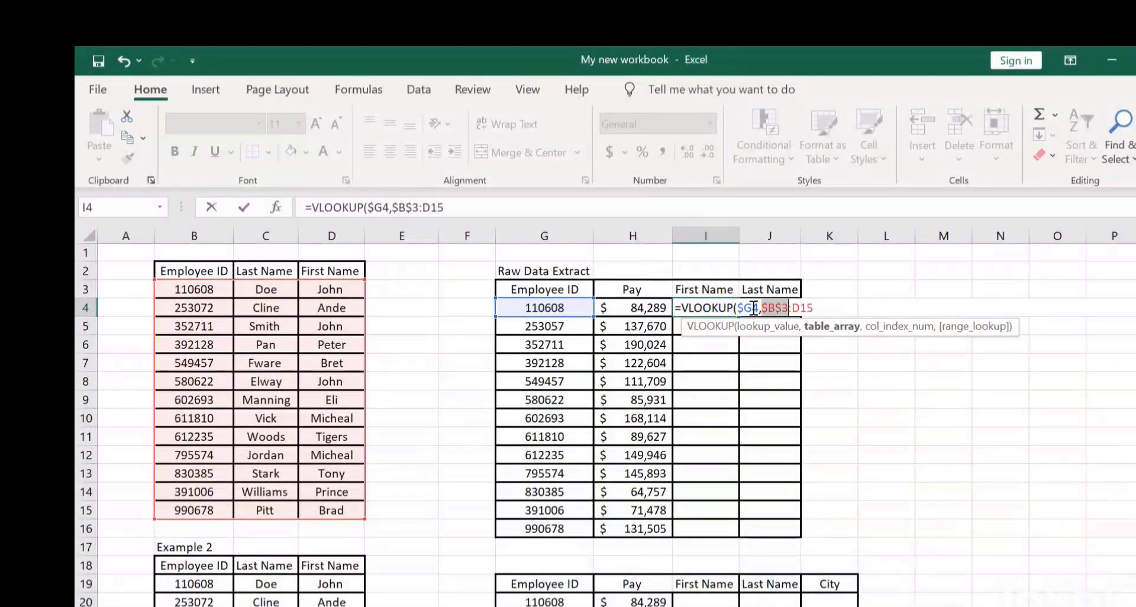
click(800, 308)
key(F4)
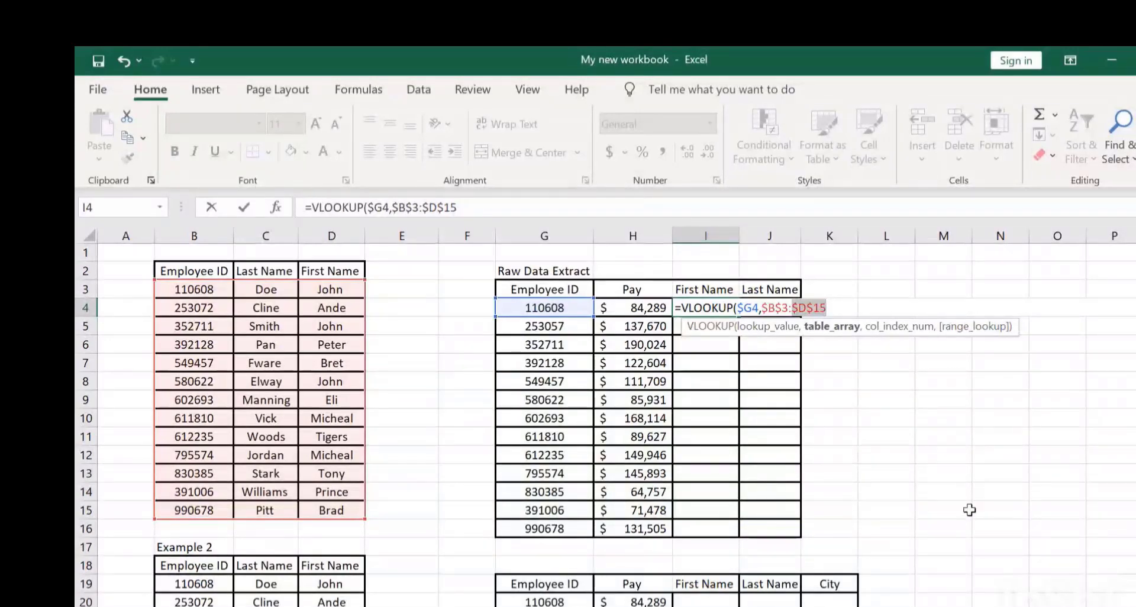
Complete the I4 formula with column index 3 and range lookup 0 for an exact match
click(841, 307)
text(,3)
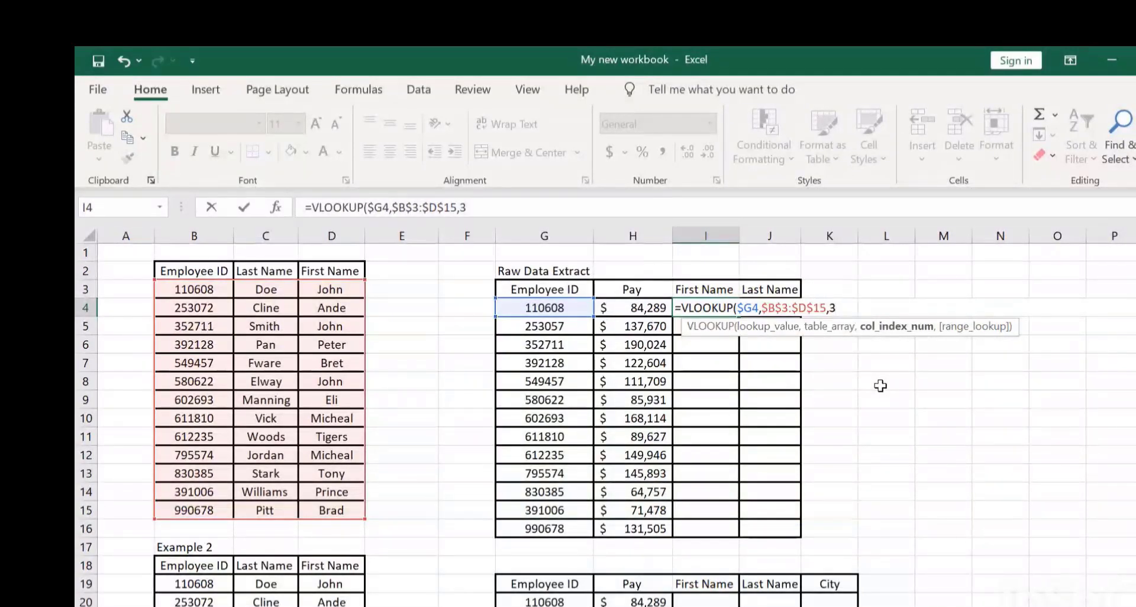
text(,)
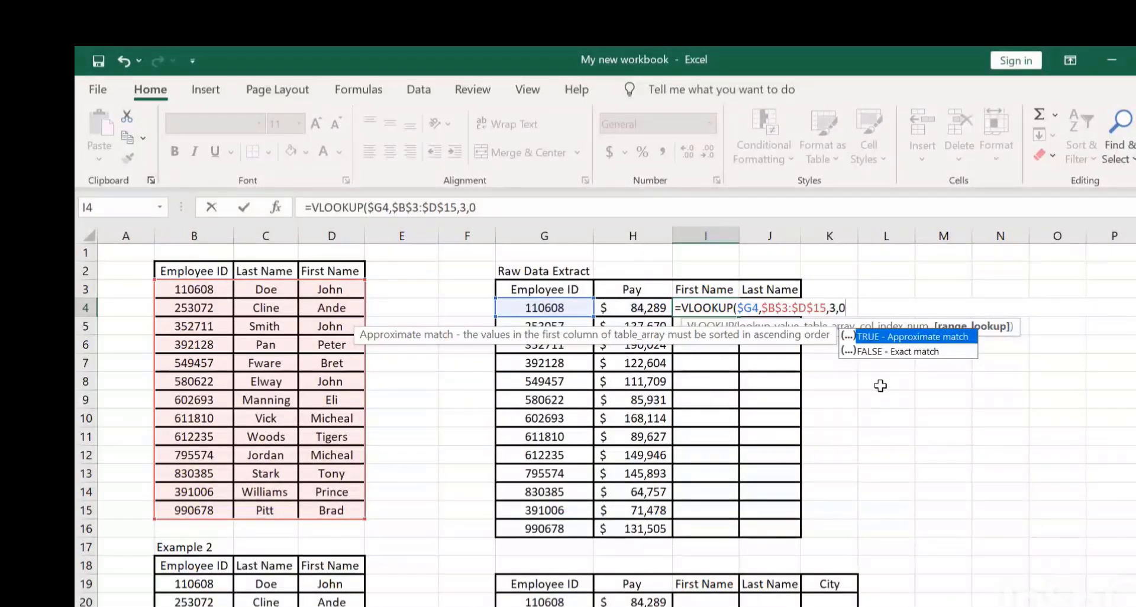
text(0))
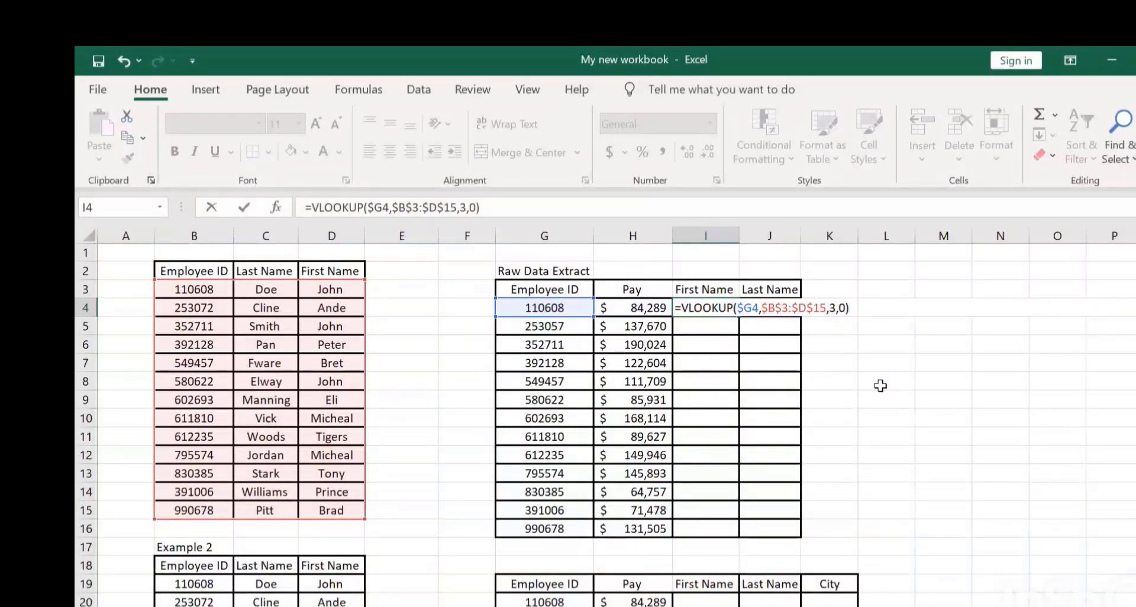
key(Return)
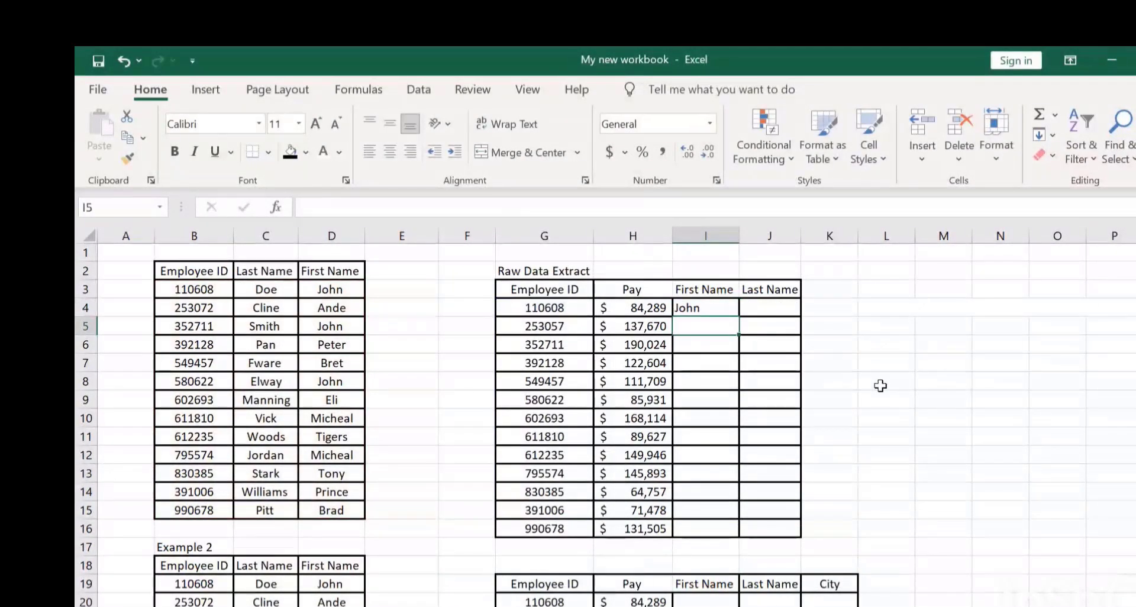
Copy the VLOOKUP formula from I4 across to J4 under Last Name
click(695, 313)
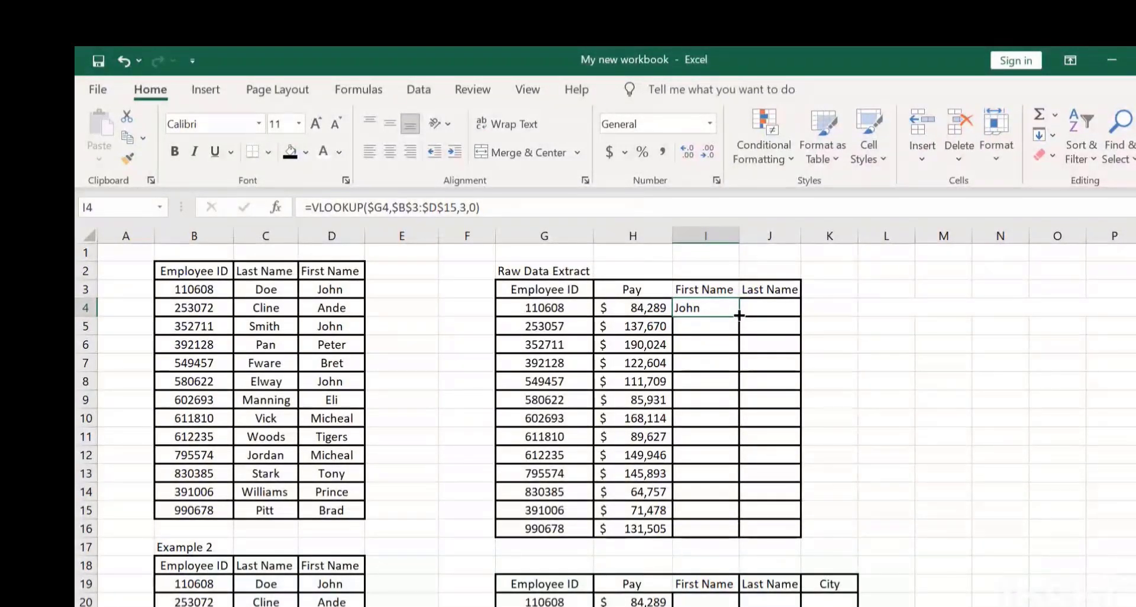
drag(739, 315, 807, 319)
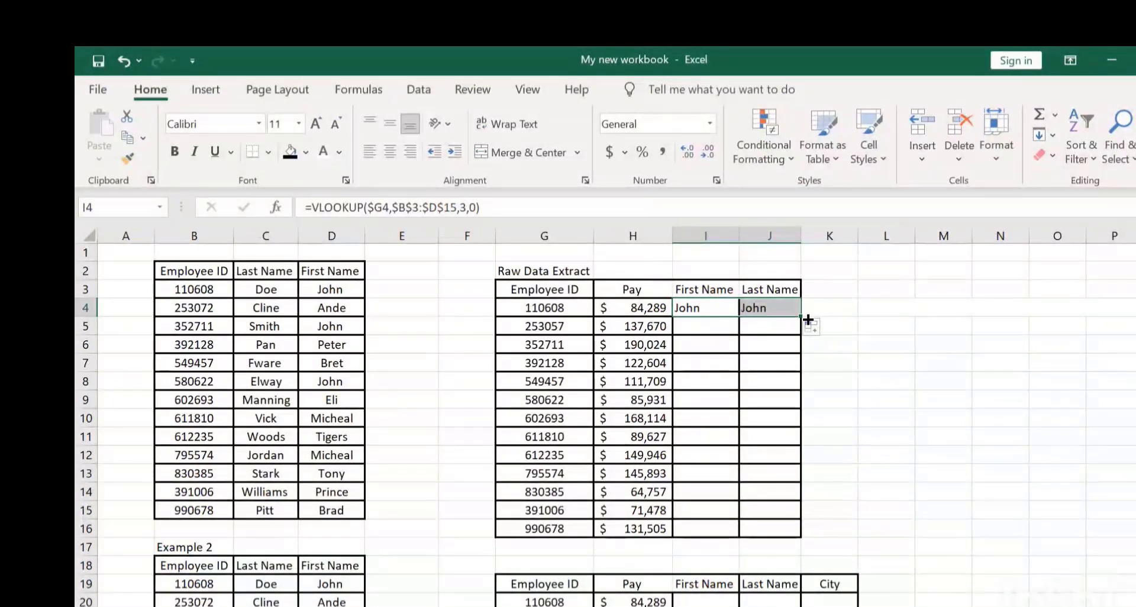
click(719, 308)
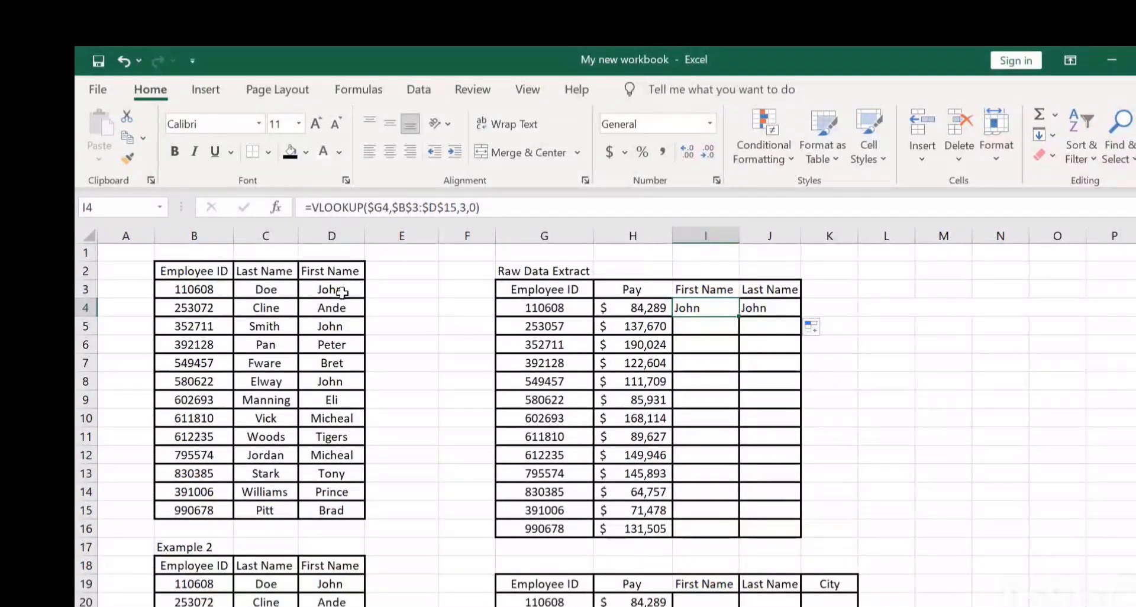
Change the column index of the VLOOKUP formula in J4 to 2
double_click(779, 308)
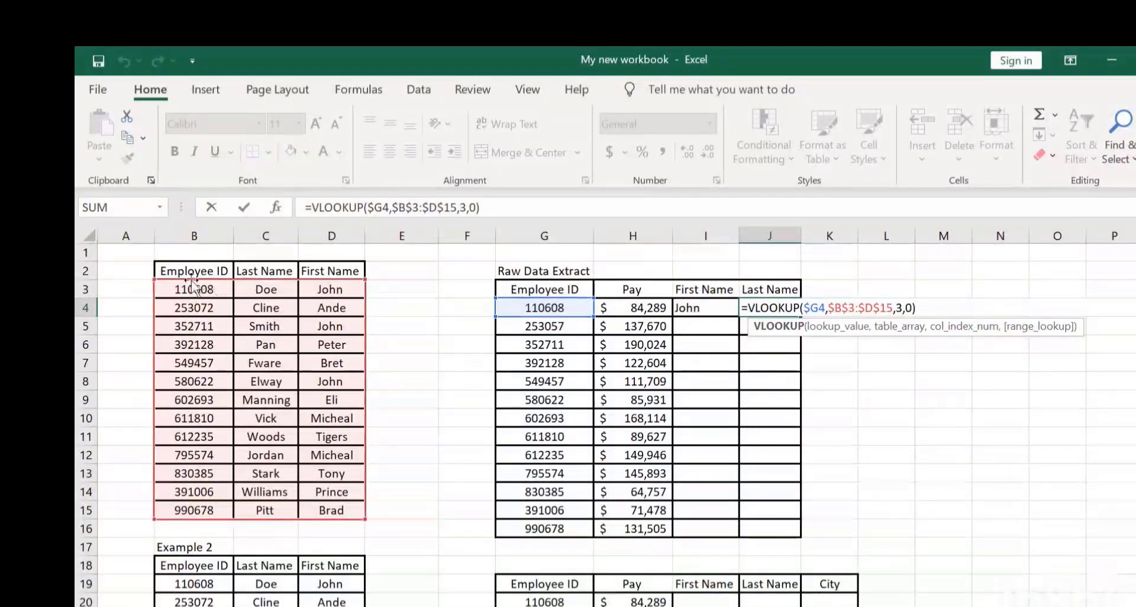
click(902, 308)
key(BackSpace)
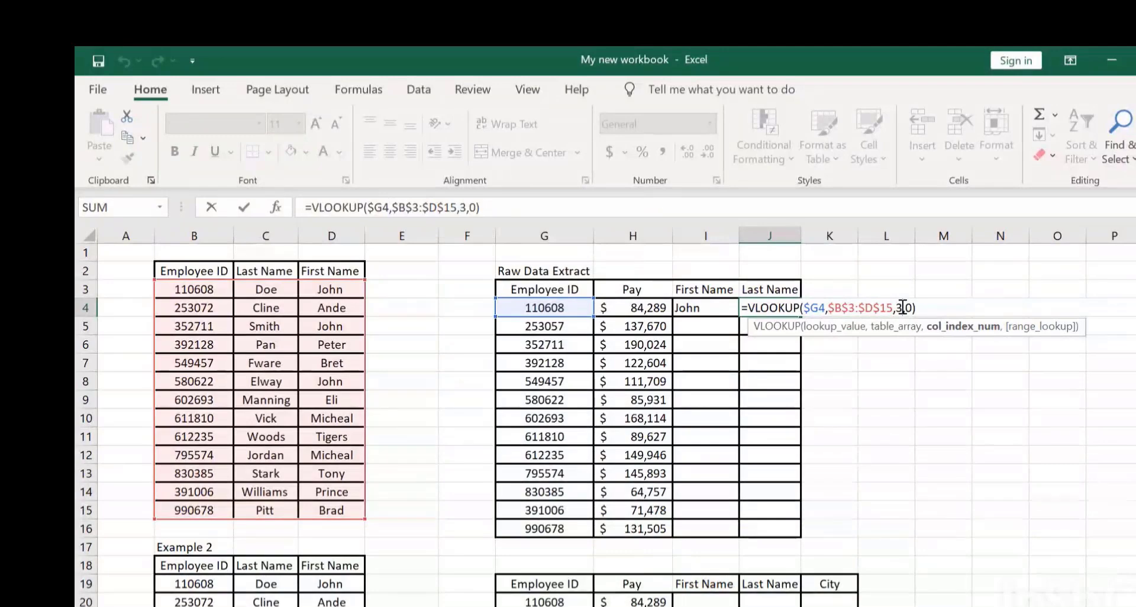
text(2)
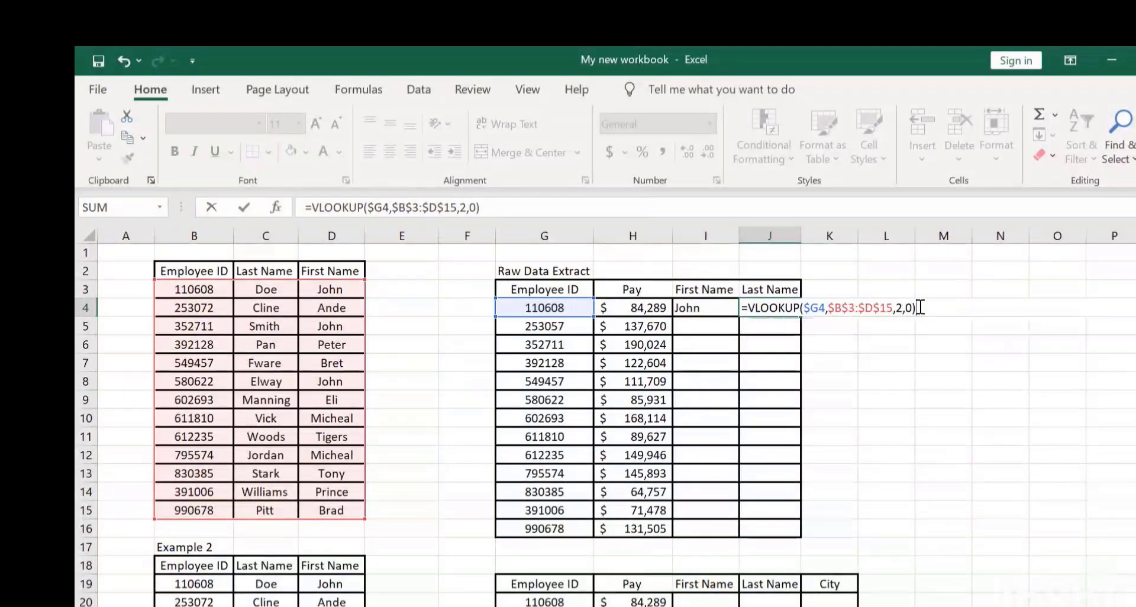
key(ctrl+Return)
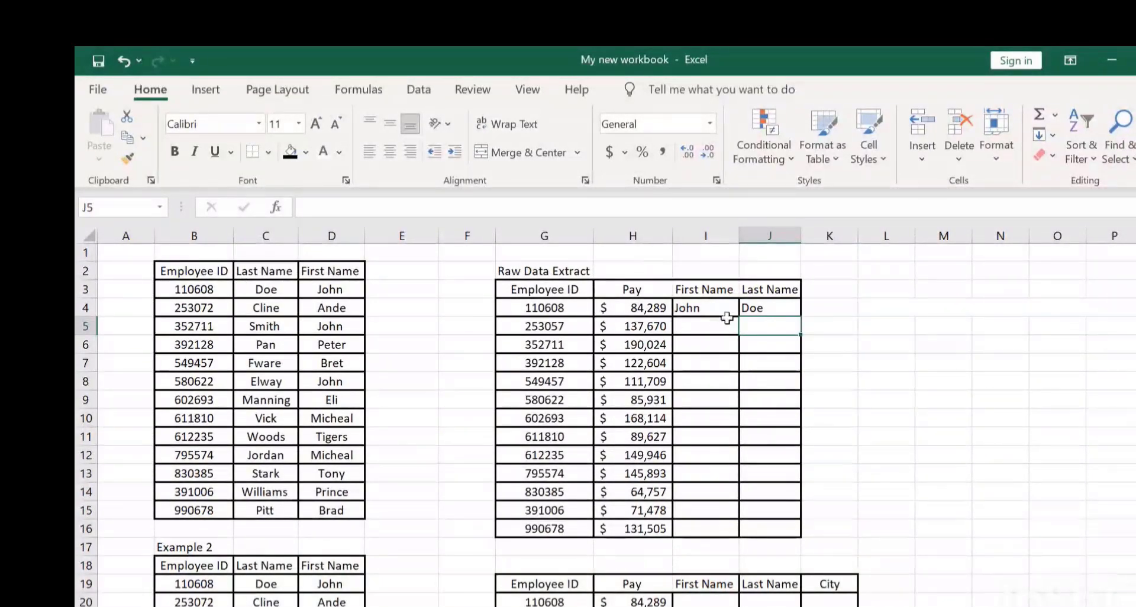
Fill the VLOOKUP formulas in I4 and J4 down to row 16 of the Raw Data Extract table
click(536, 160)
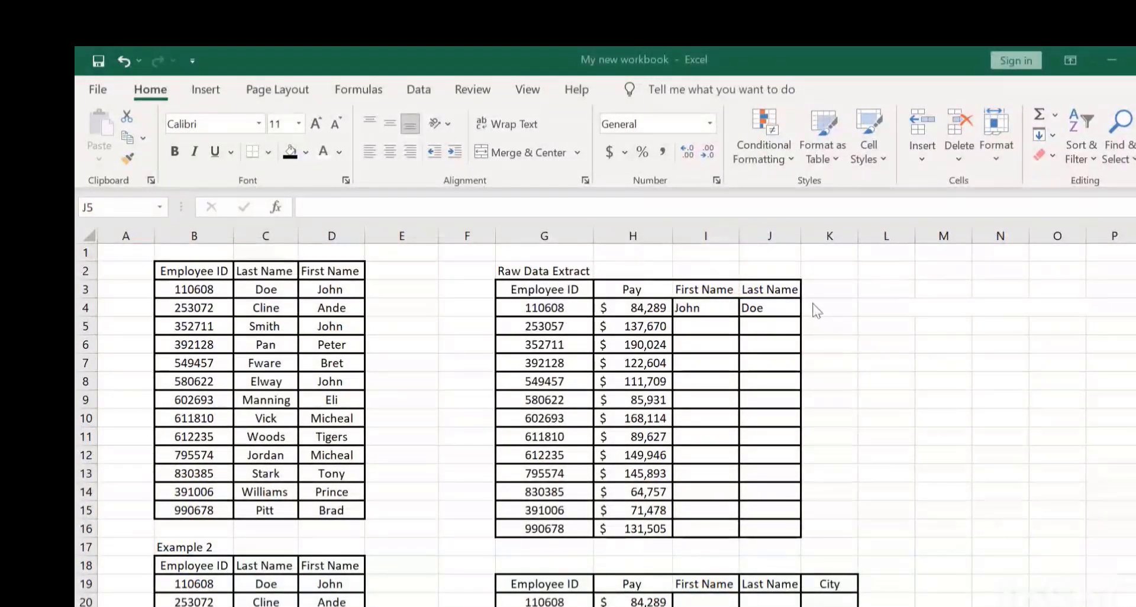
click(772, 305)
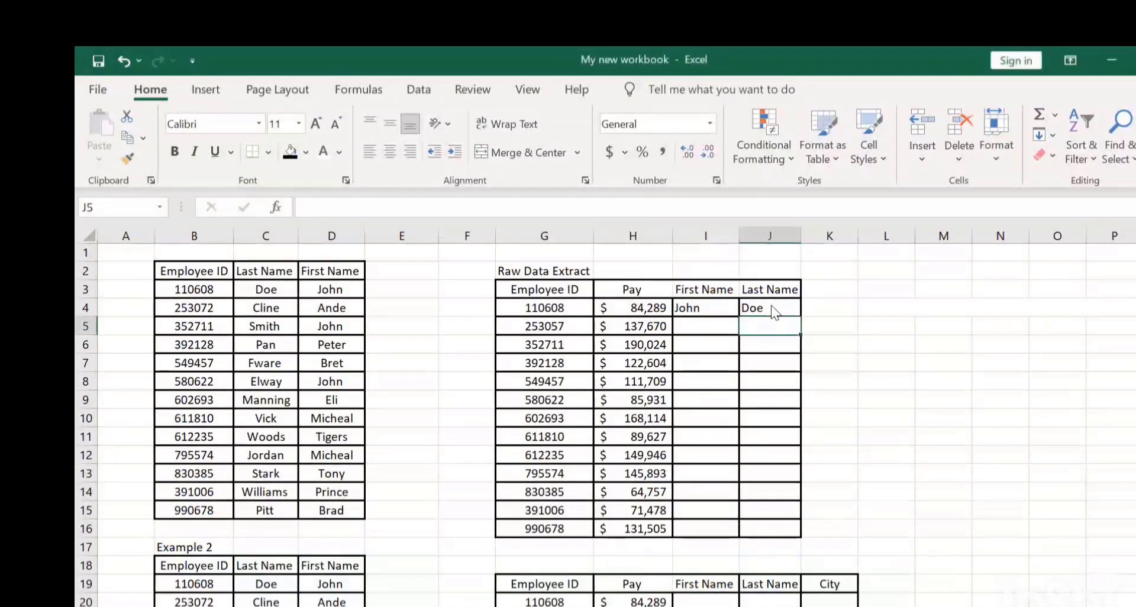
click(702, 307)
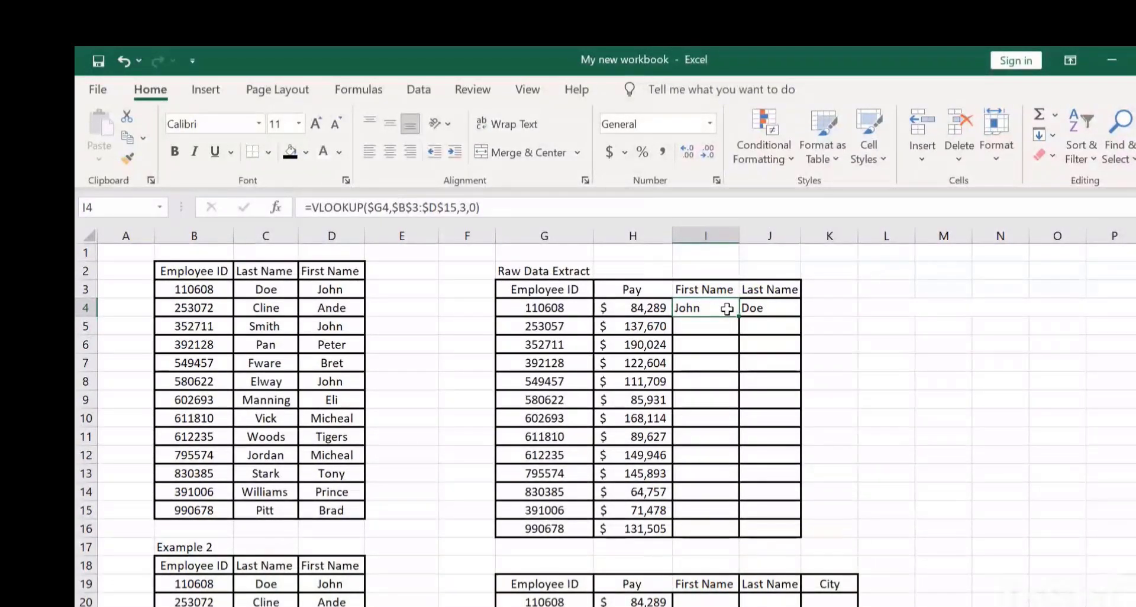
click(753, 308)
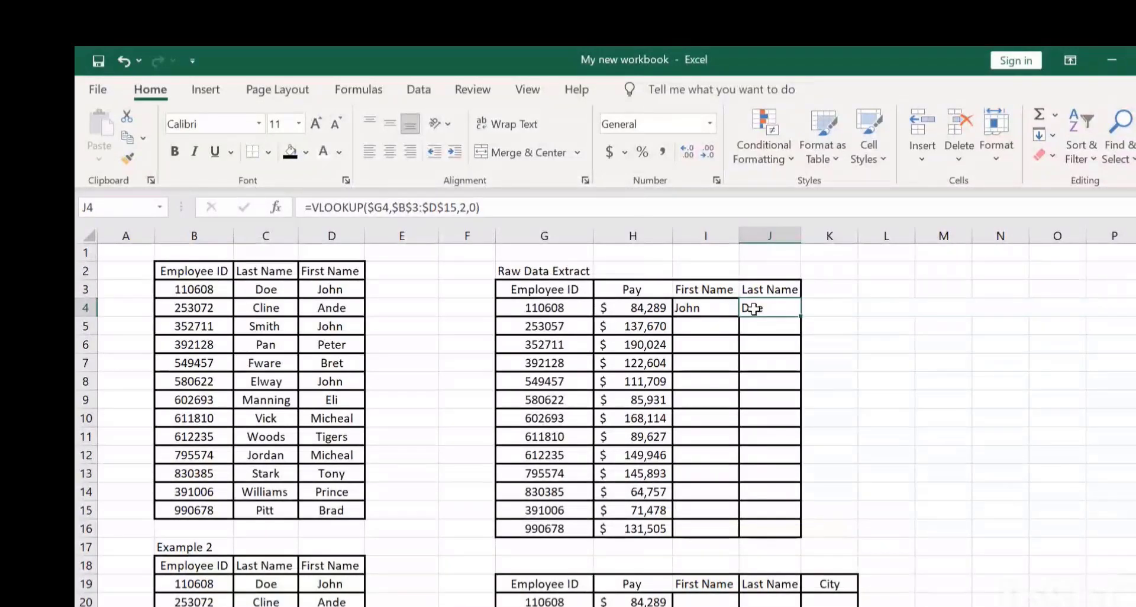
click(701, 307)
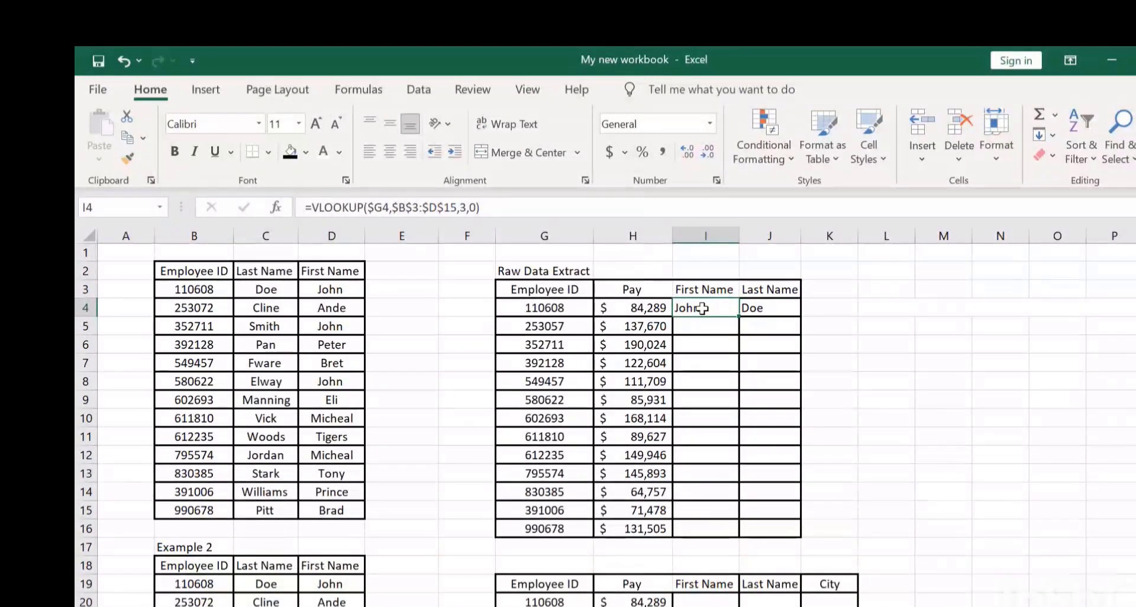
key(shift+Right)
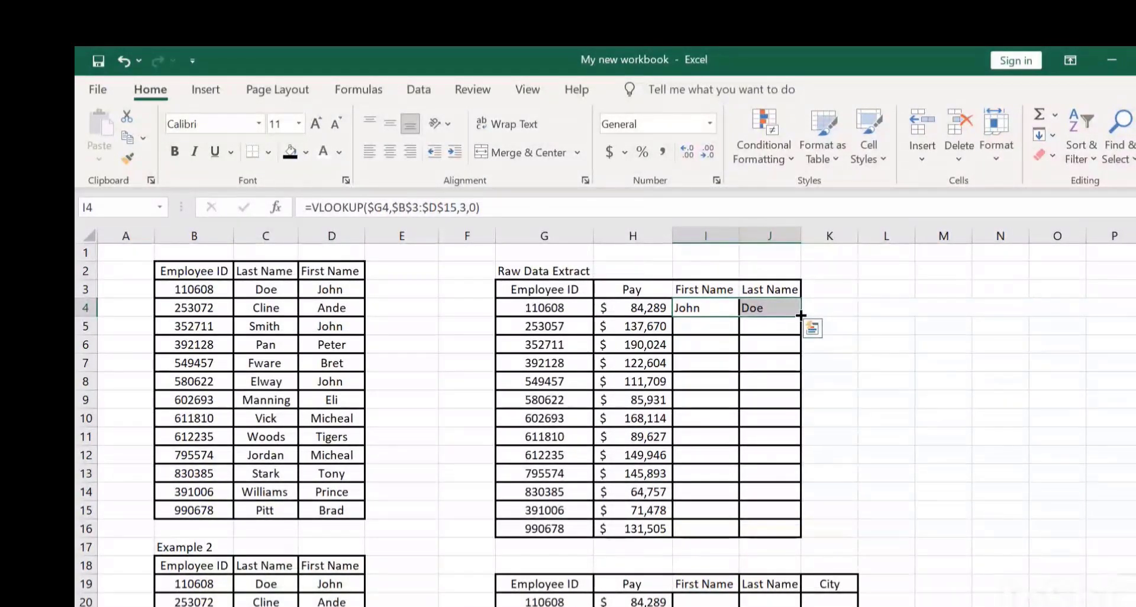
double_click(801, 315)
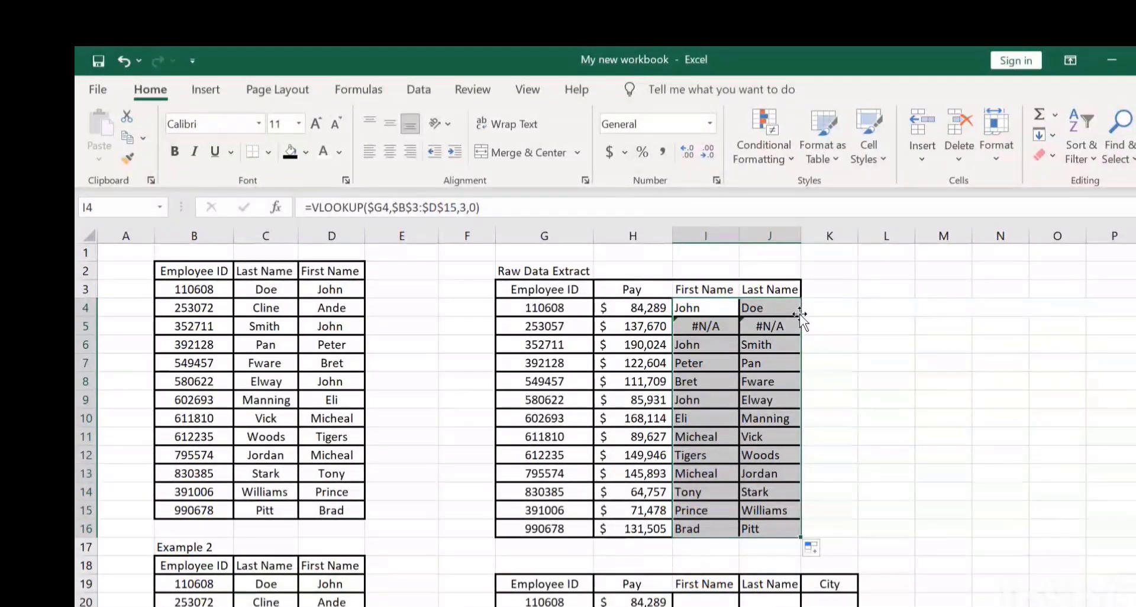
Check the row 5 lookup formulas and correct the employee ID in G5 to match the ID in B4 of the employee list
click(773, 326)
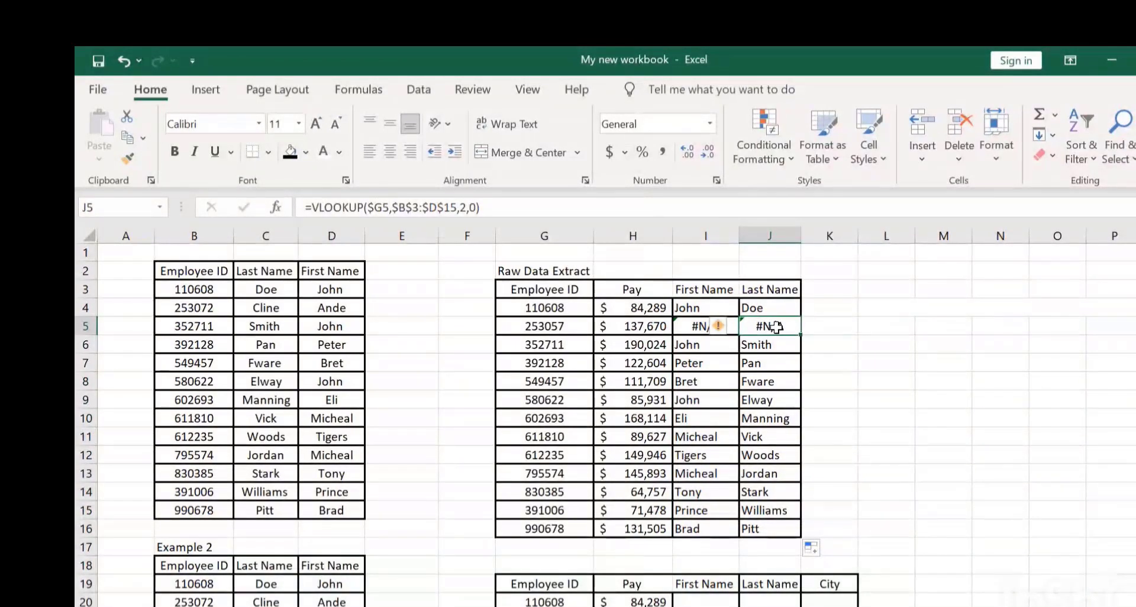
click(687, 327)
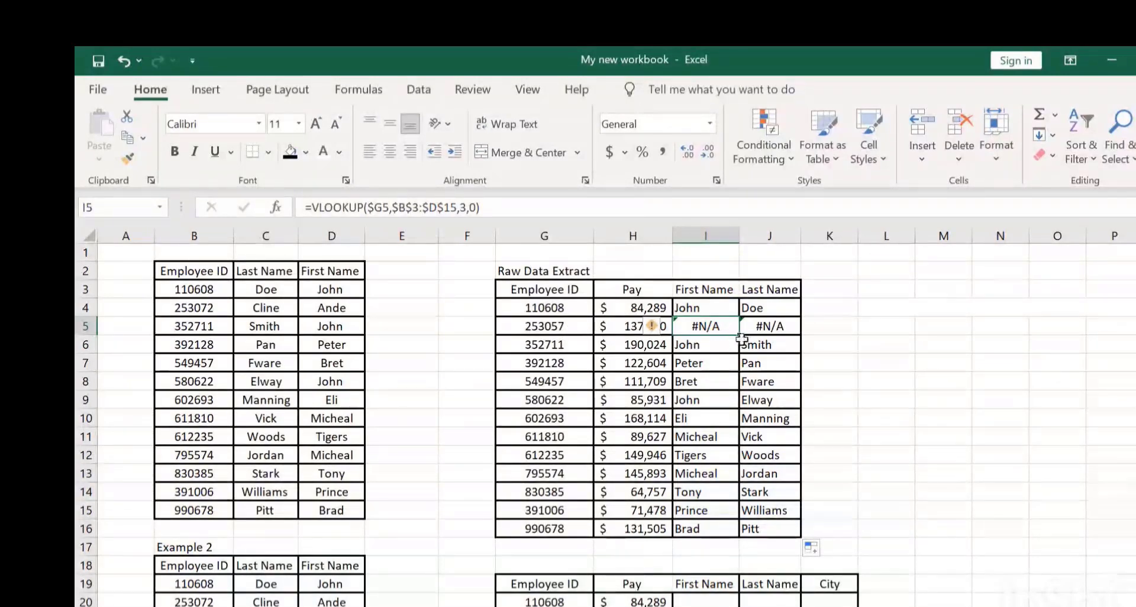
double_click(723, 327)
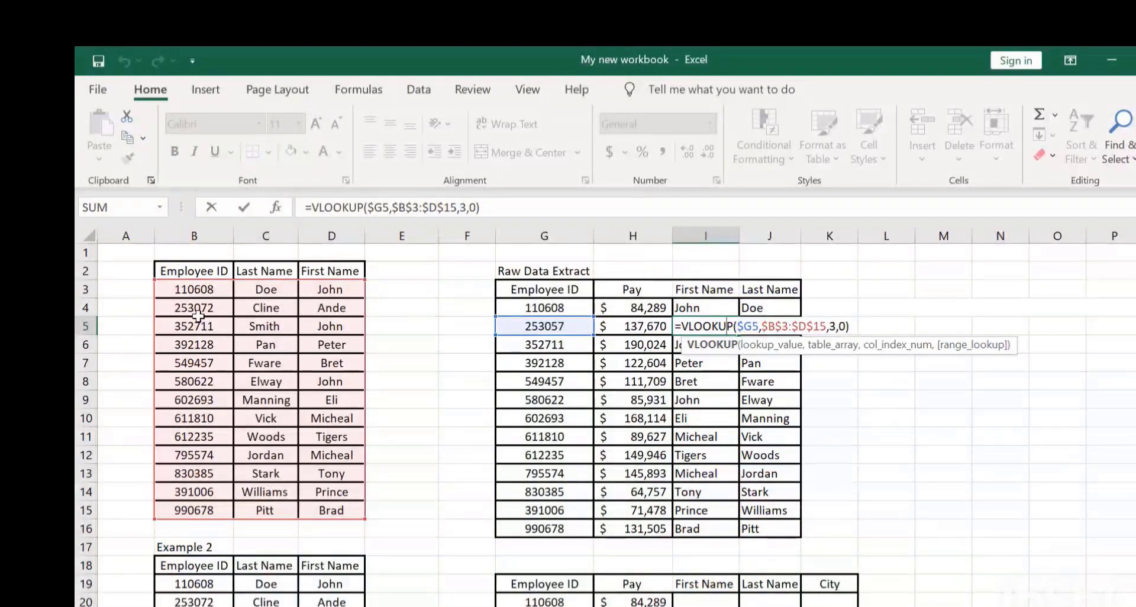
click(557, 327)
key(BackSpace)
key(BackSpace)
key(BackSpace)
key(BackSpace)
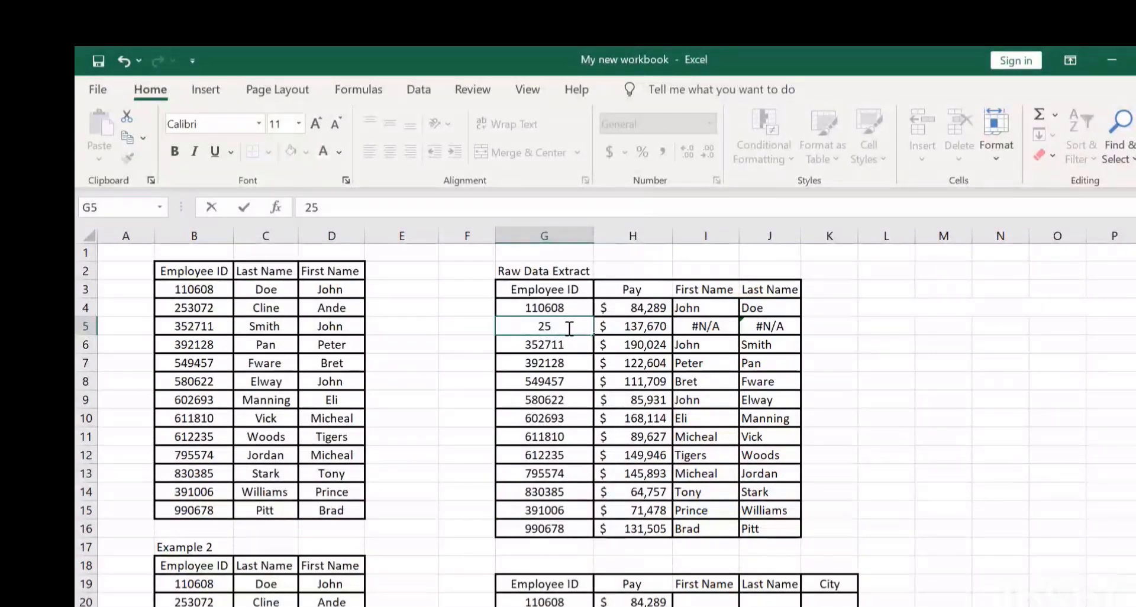
text(3072)
key(Return)
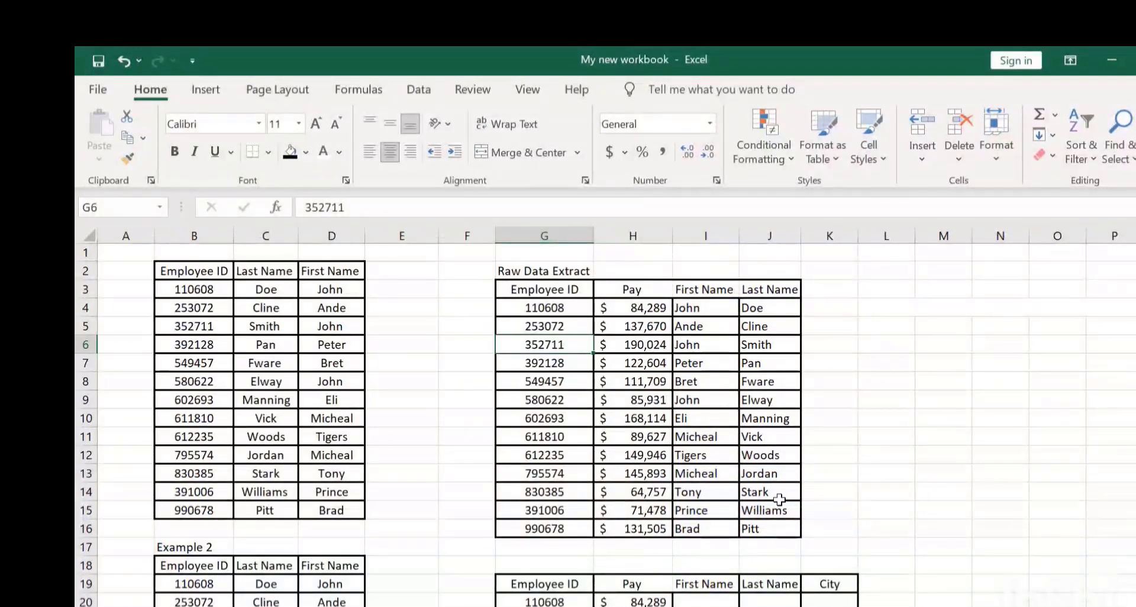
Examine the Example 2 tables below row 17, including the empty First Name, Last Name and City columns
click(835, 553)
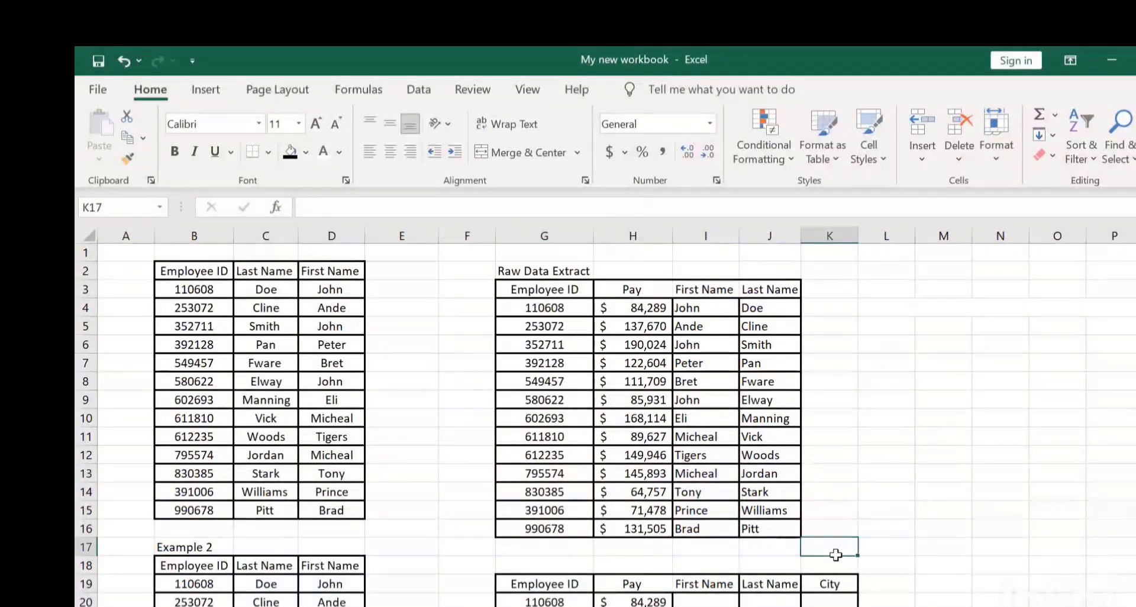
key(Down)
key(Down)
key(Down)
key(Down)
key(Down)
key(Down)
key(Down)
key(Down)
key(Down)
key(Down)
key(Down)
key(Down)
key(Down)
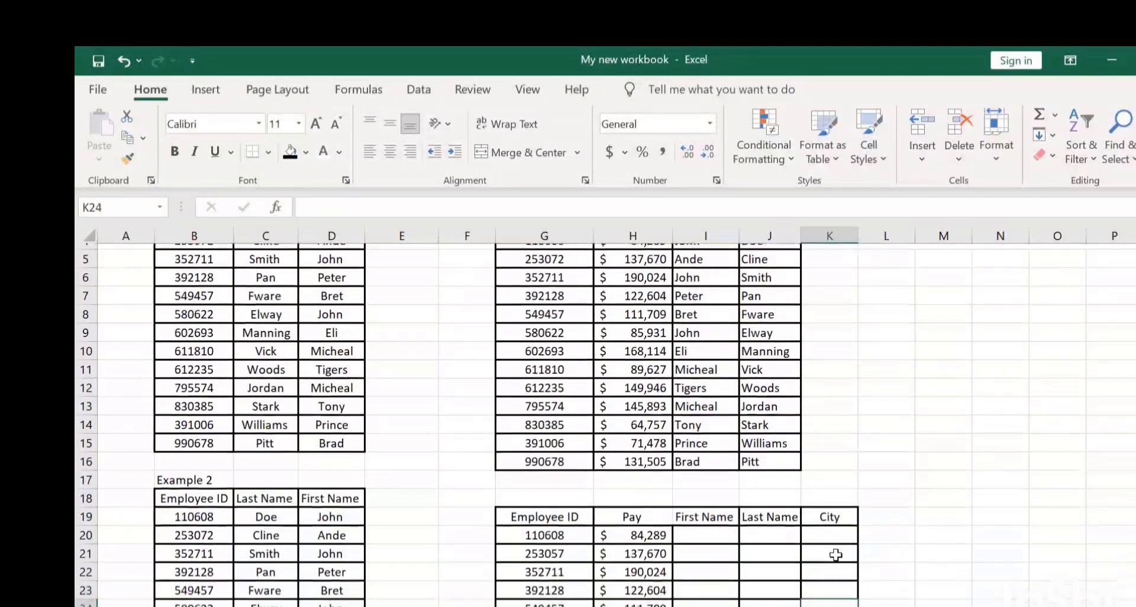
key(Down)
key(Down)
key(Down)
key(Down)
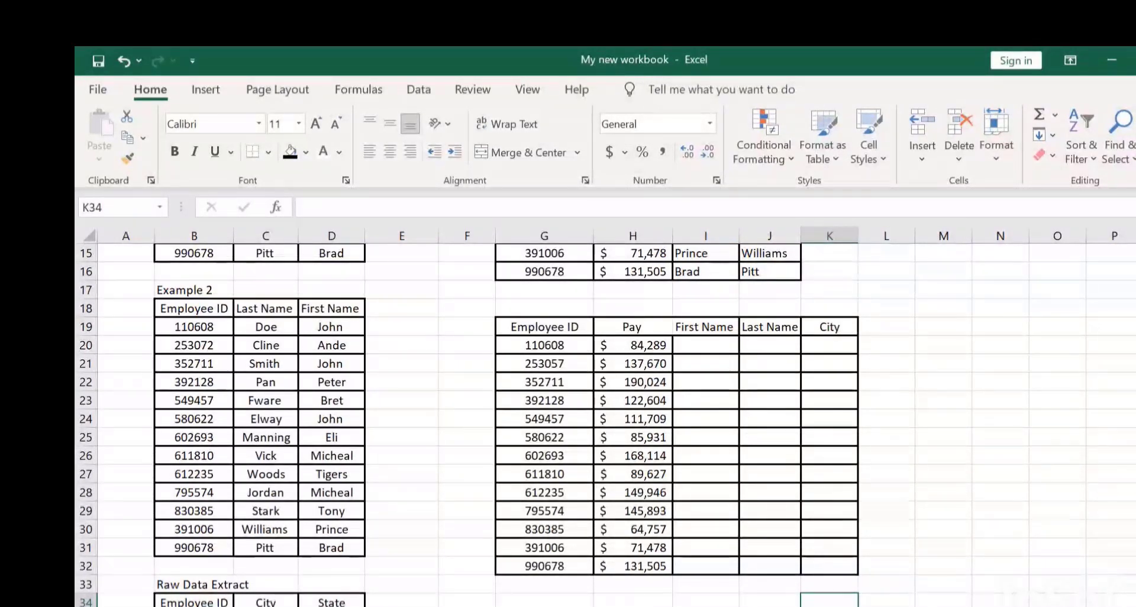
Start a VLOOKUP formula in I20, the first First Name cell of the Example 2 pay table, with G20 as lookup value
right_click(1135, 414)
drag(1135, 384, 1134, 416)
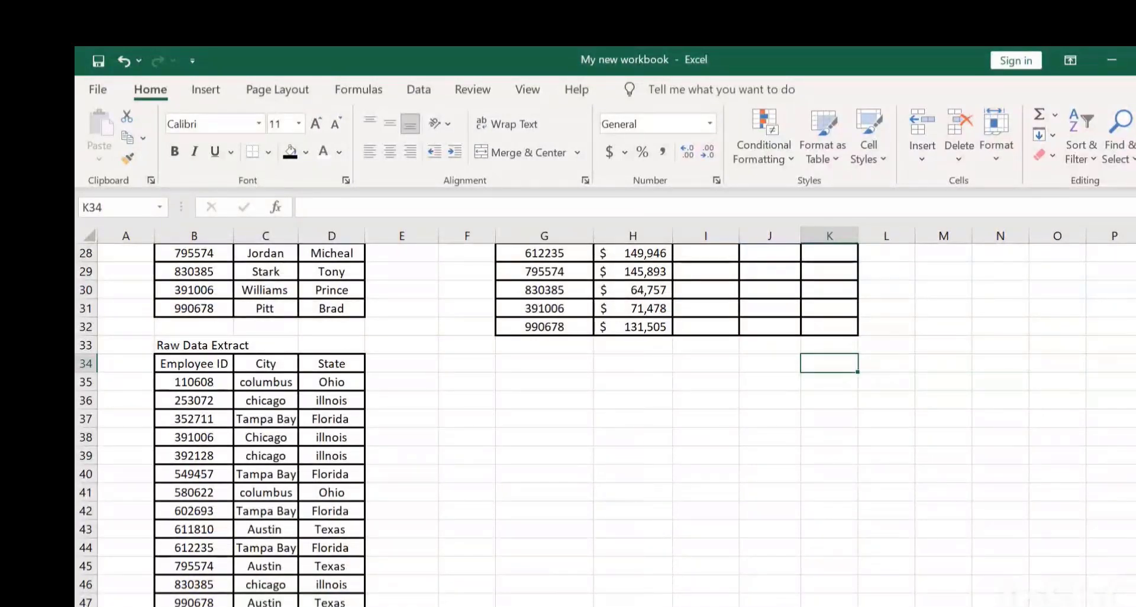
scroll(604, 420, up, 3)
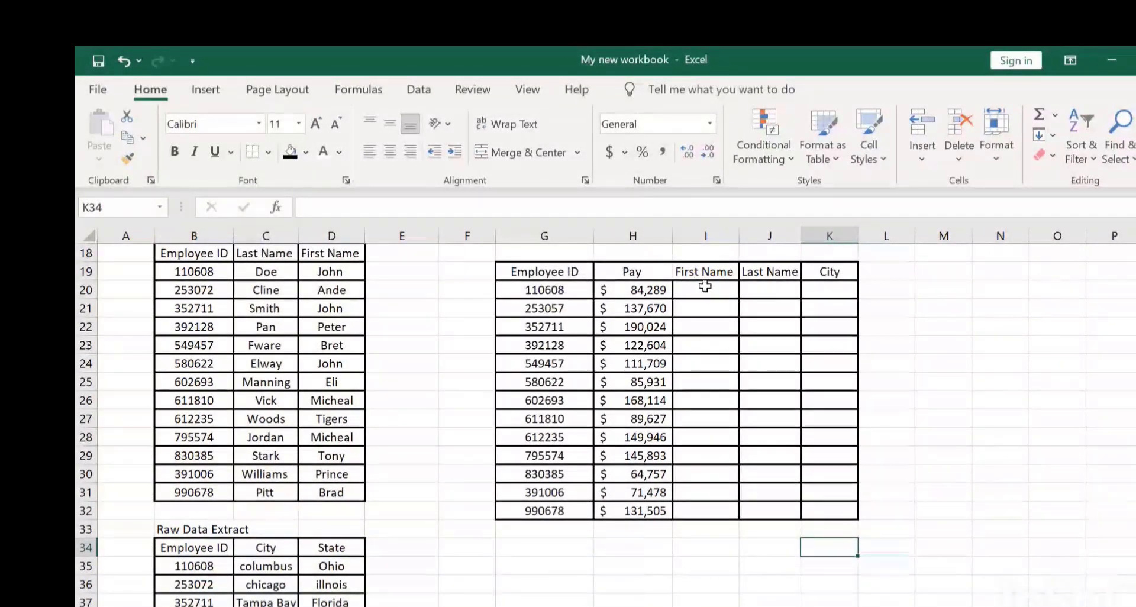
click(820, 286)
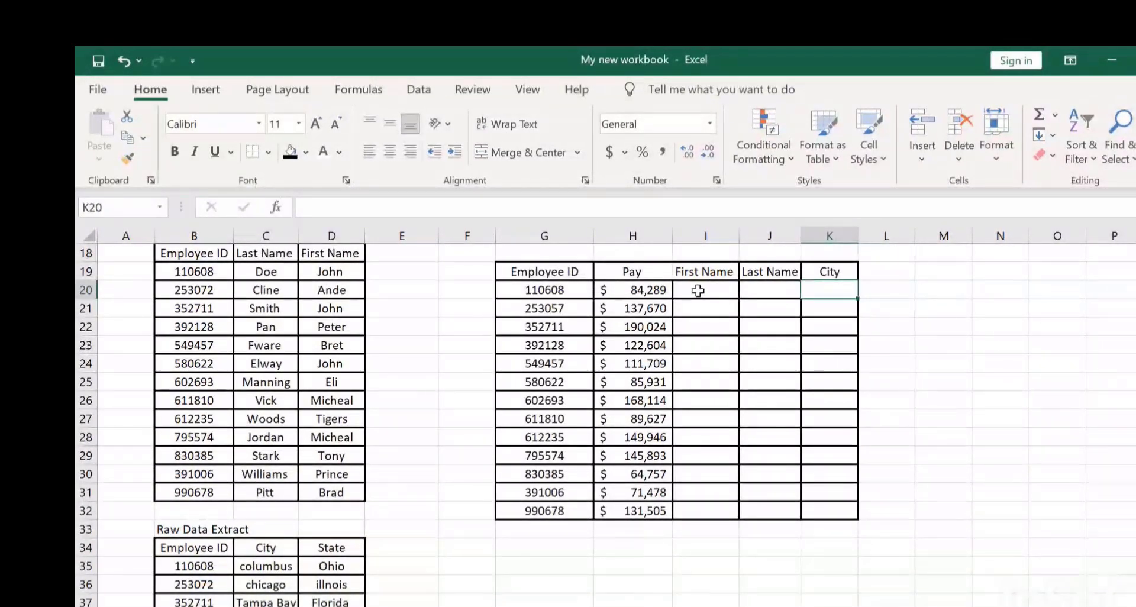
click(698, 290)
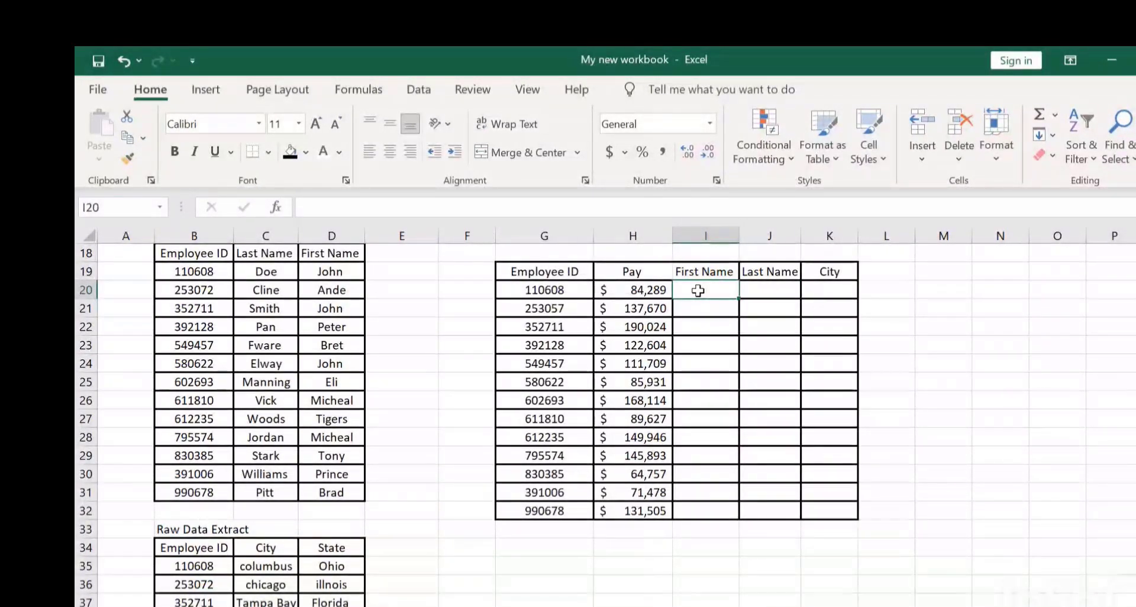
text(=v)
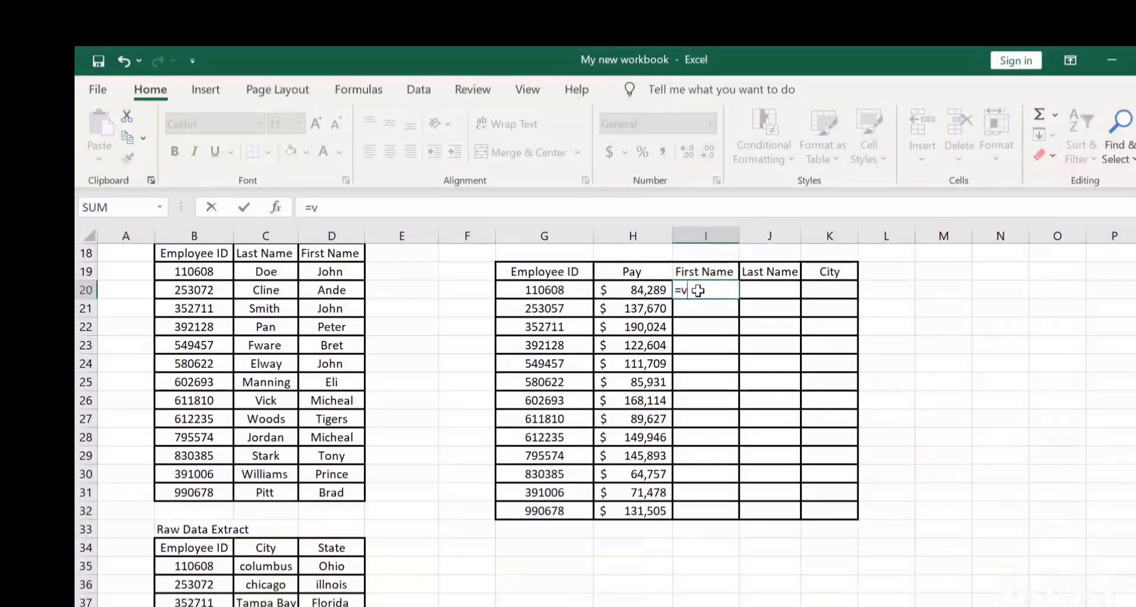
text(look)
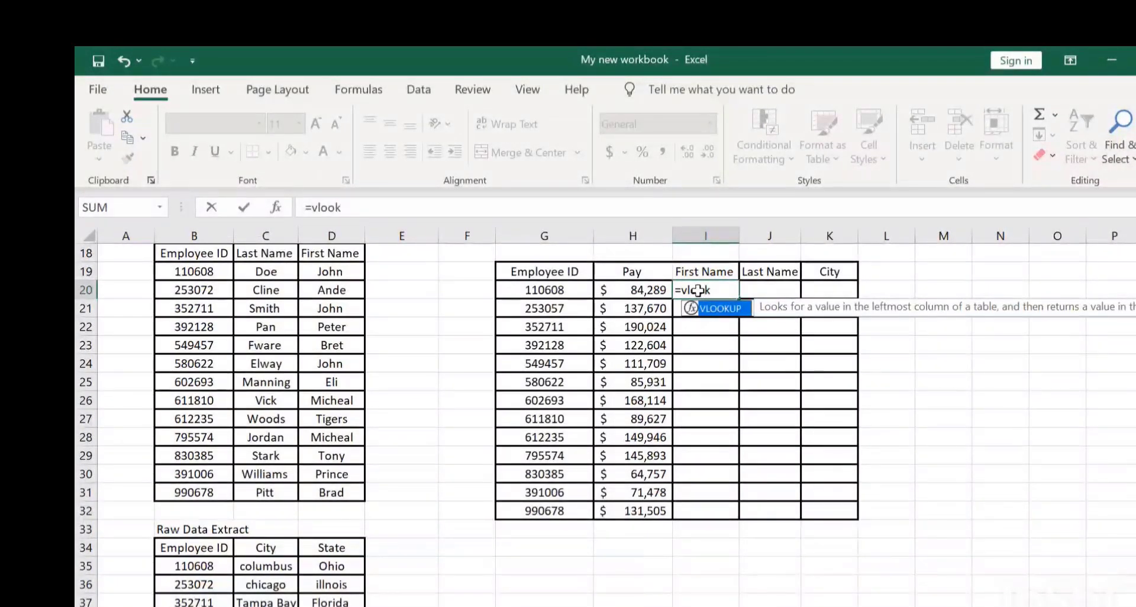
double_click(724, 304)
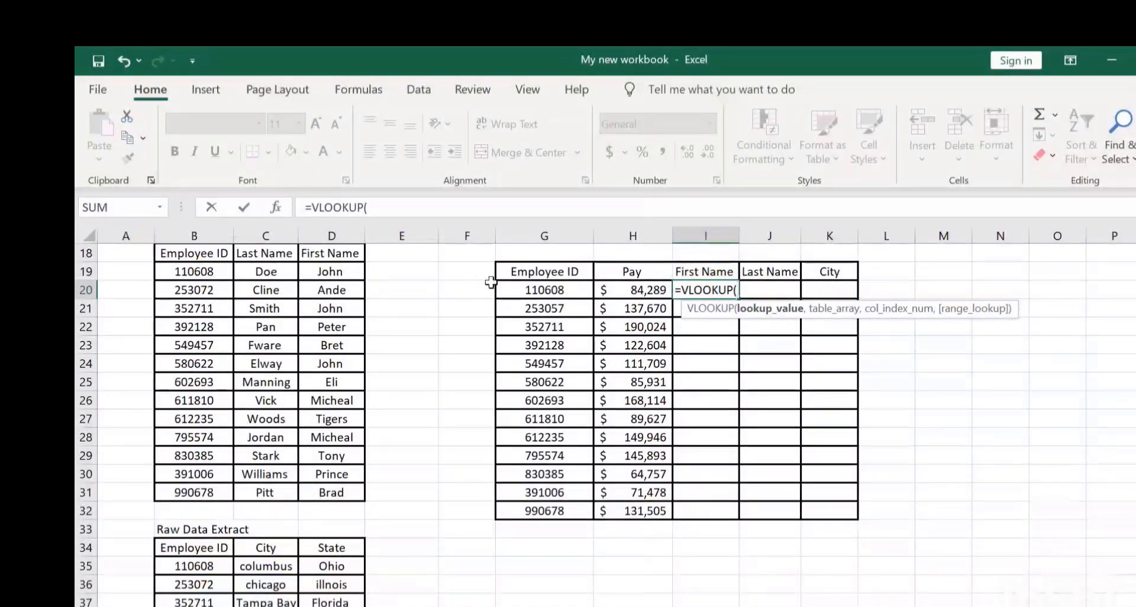
click(515, 292)
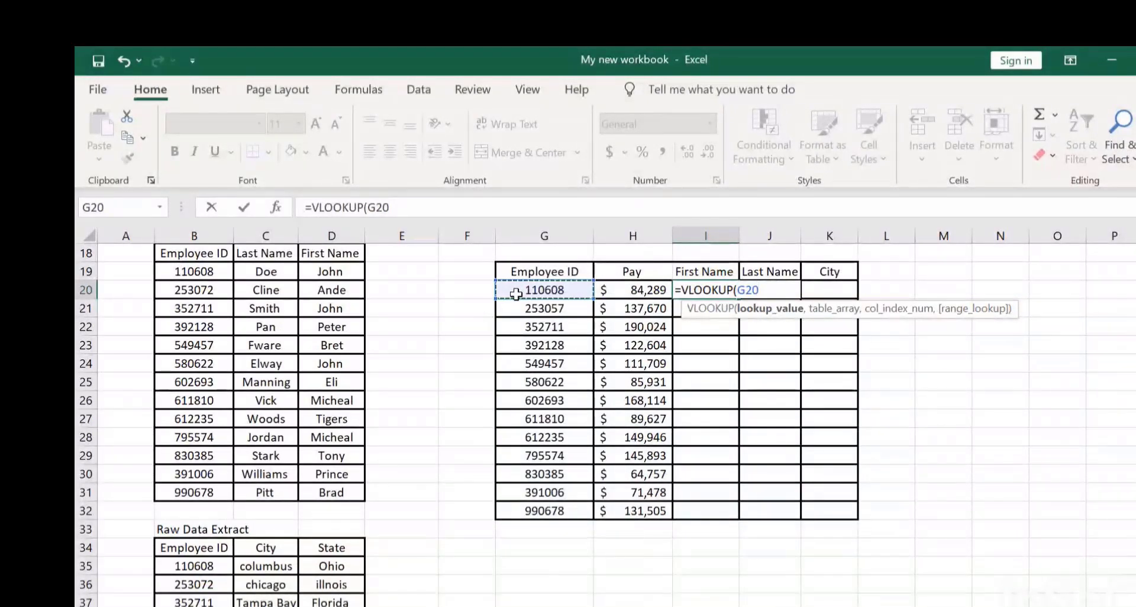
text(,)
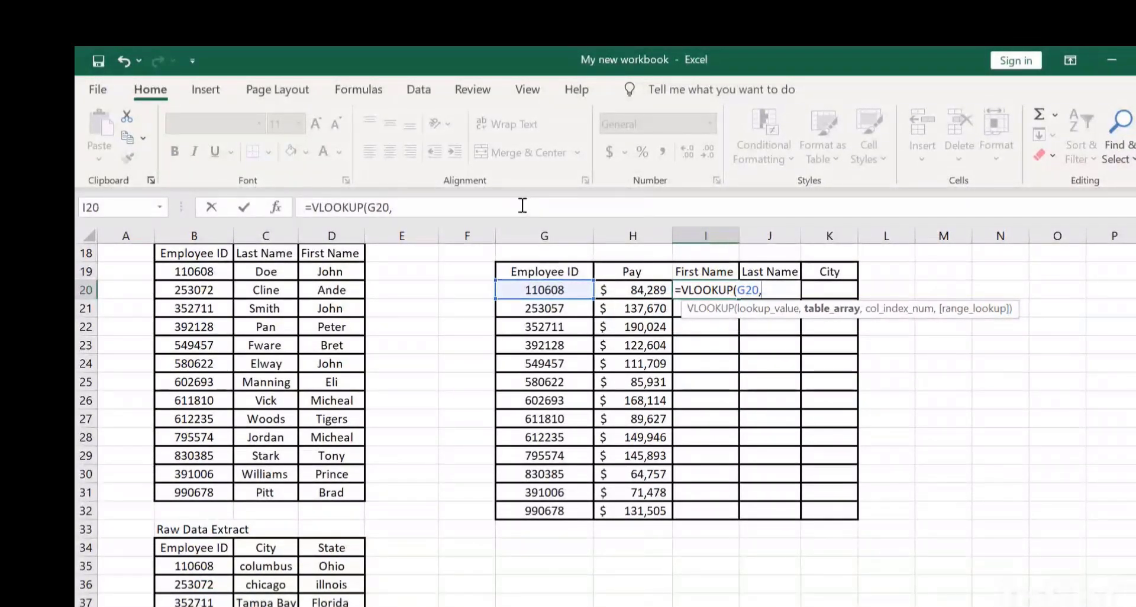
Complete the VLOOKUP formula in I20 with table array B19:D31, column index 3 and range lookup 0
key(alt+Tab)
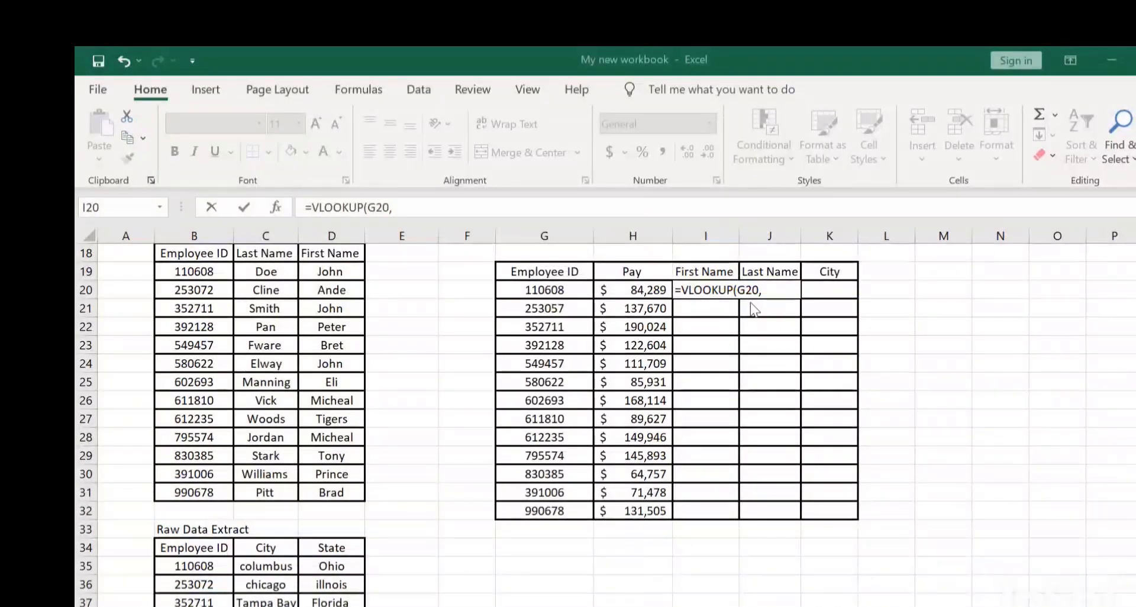
click(180, 276)
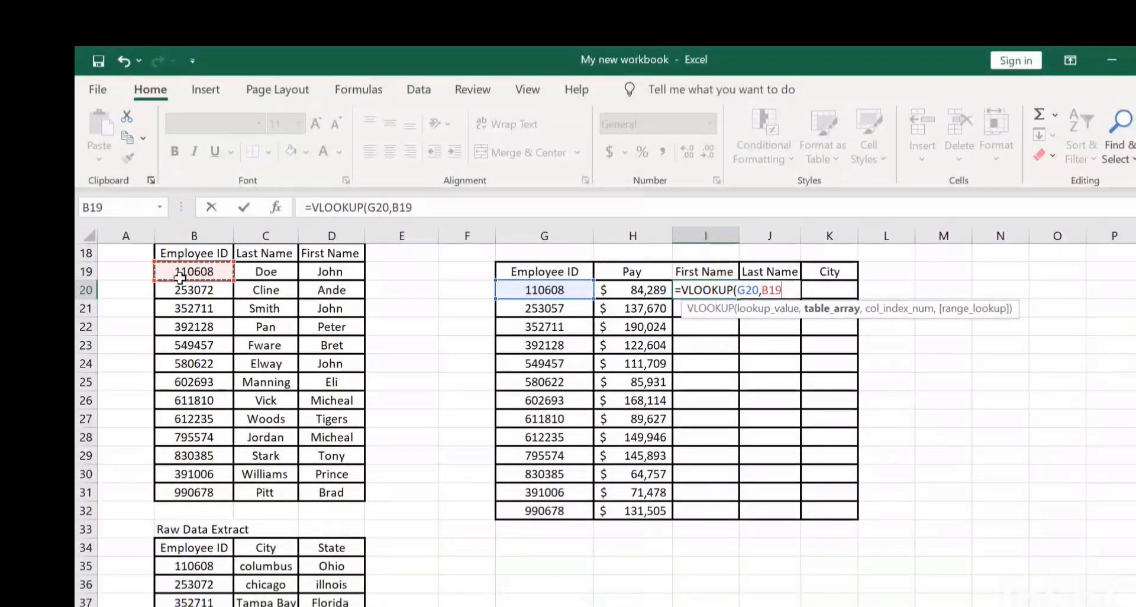
drag(180, 276, 332, 493)
text(,)
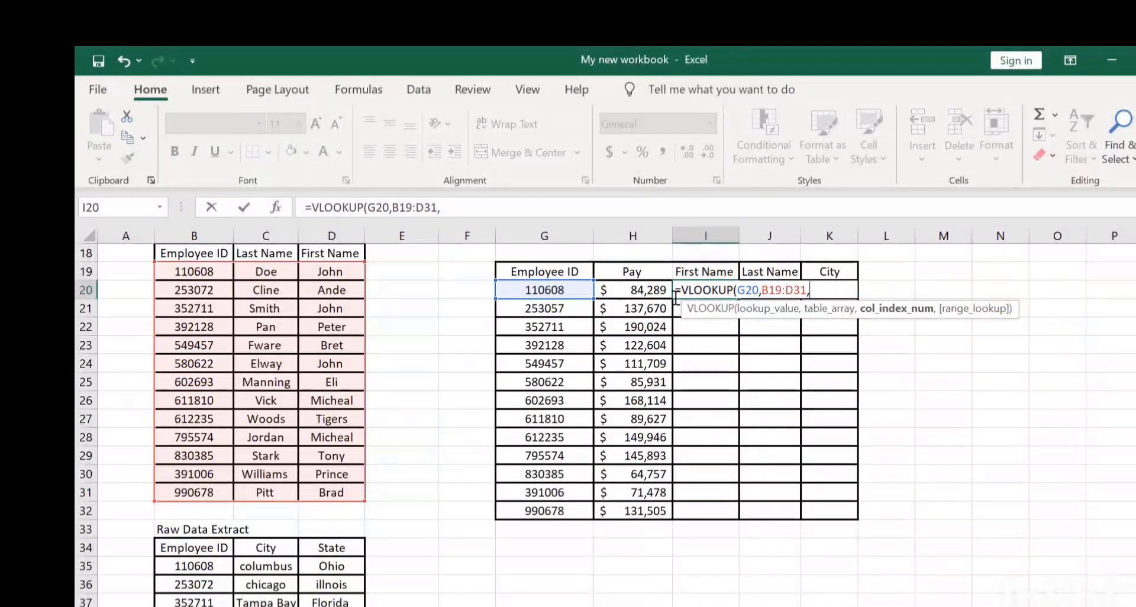
text(3,)
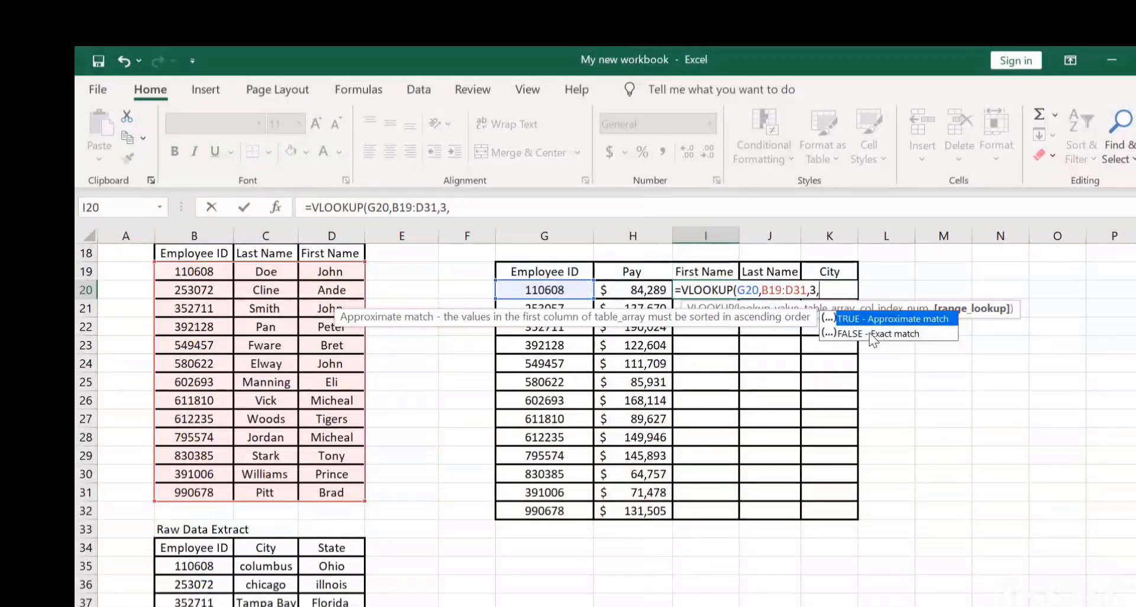
text(0))
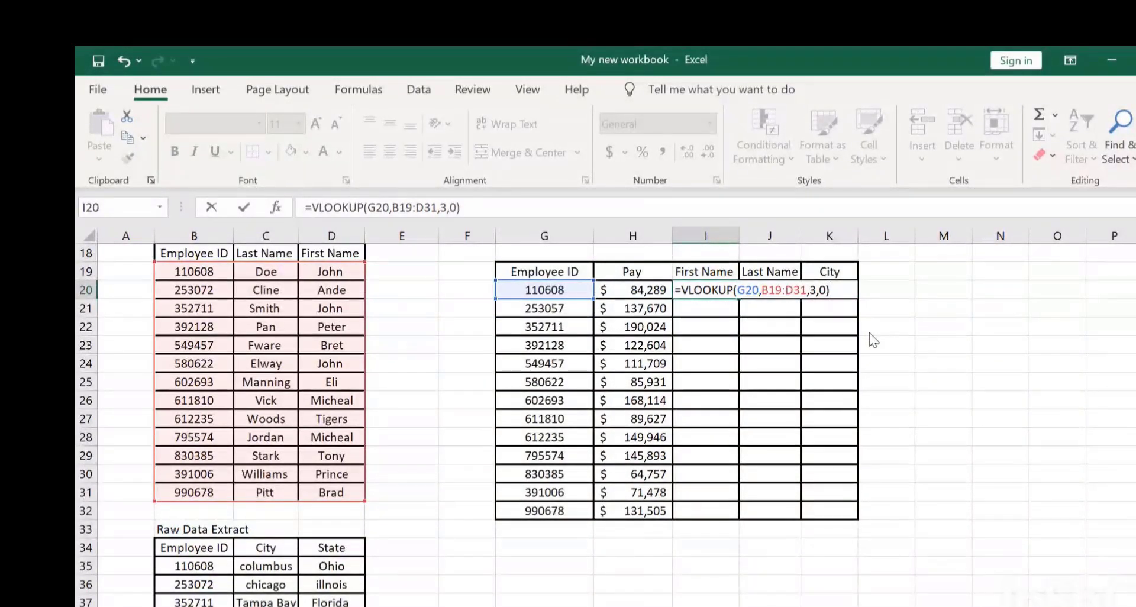
key(Return)
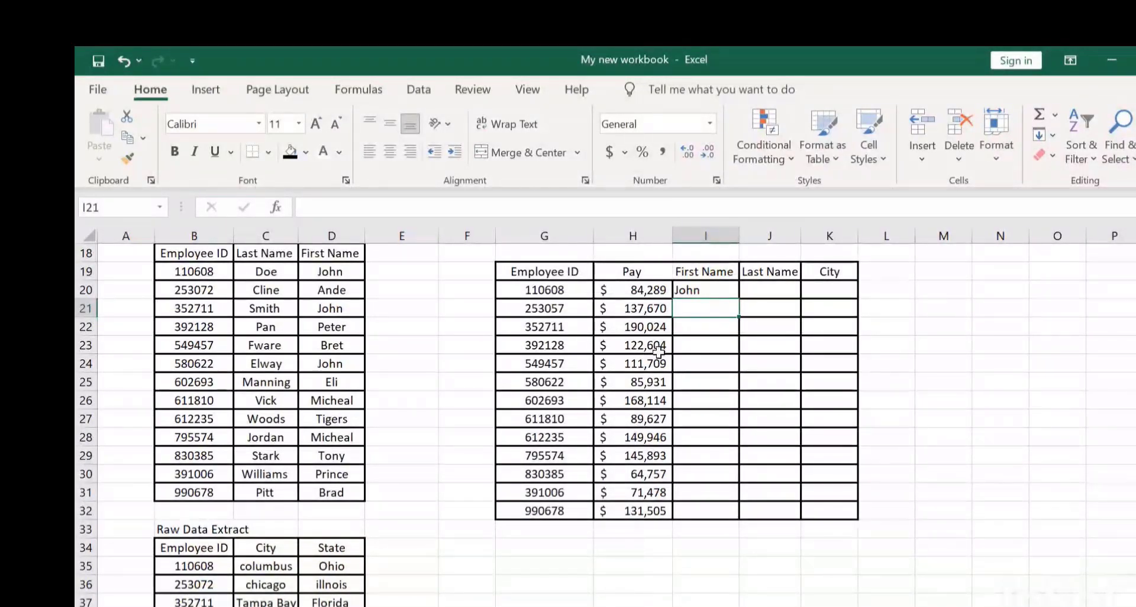
Start a VLOOKUP formula in the Last Name cell J20 with G20 as the lookup value
click(761, 292)
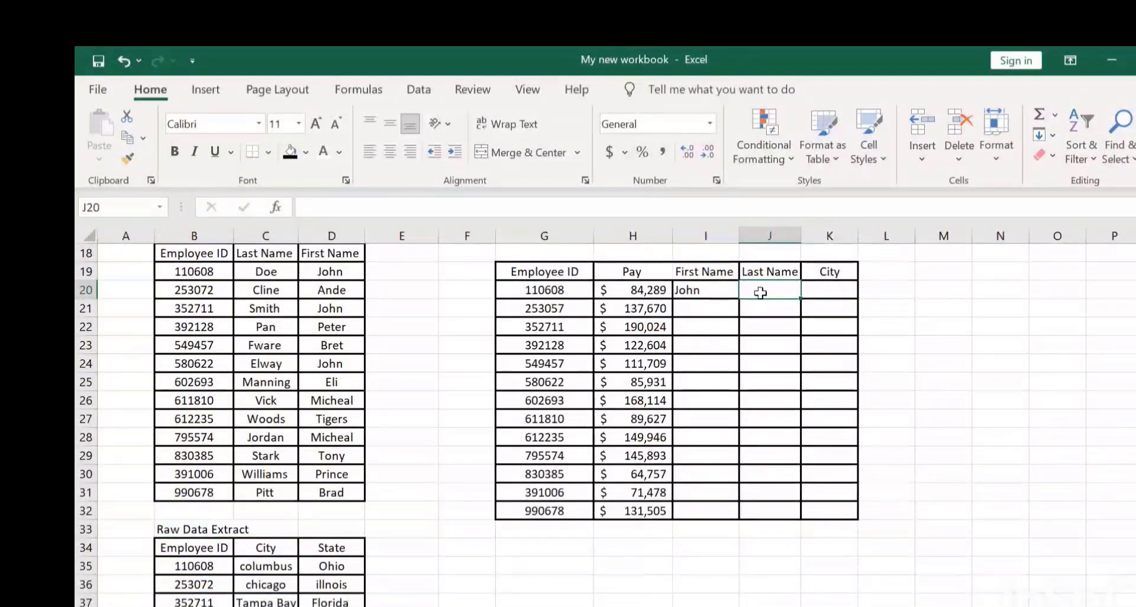
text(=v)
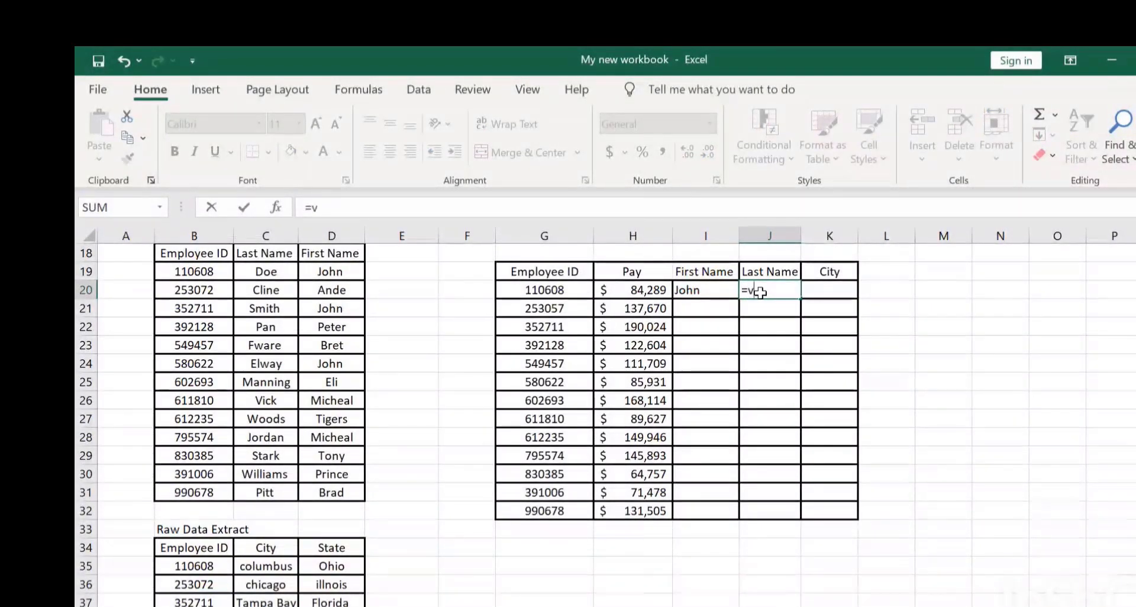
text(look)
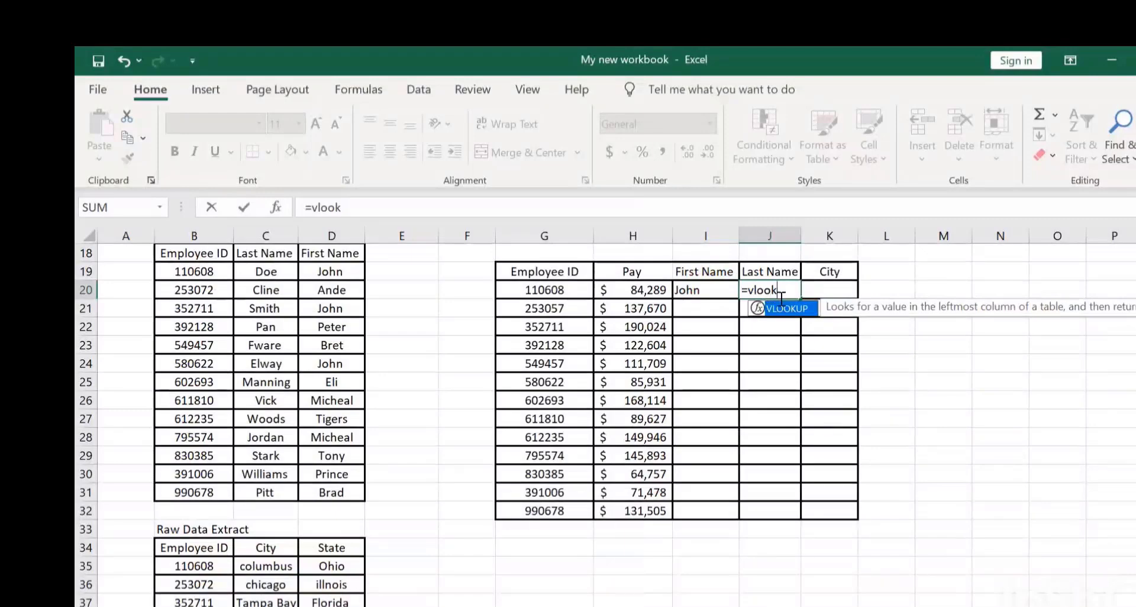
double_click(785, 308)
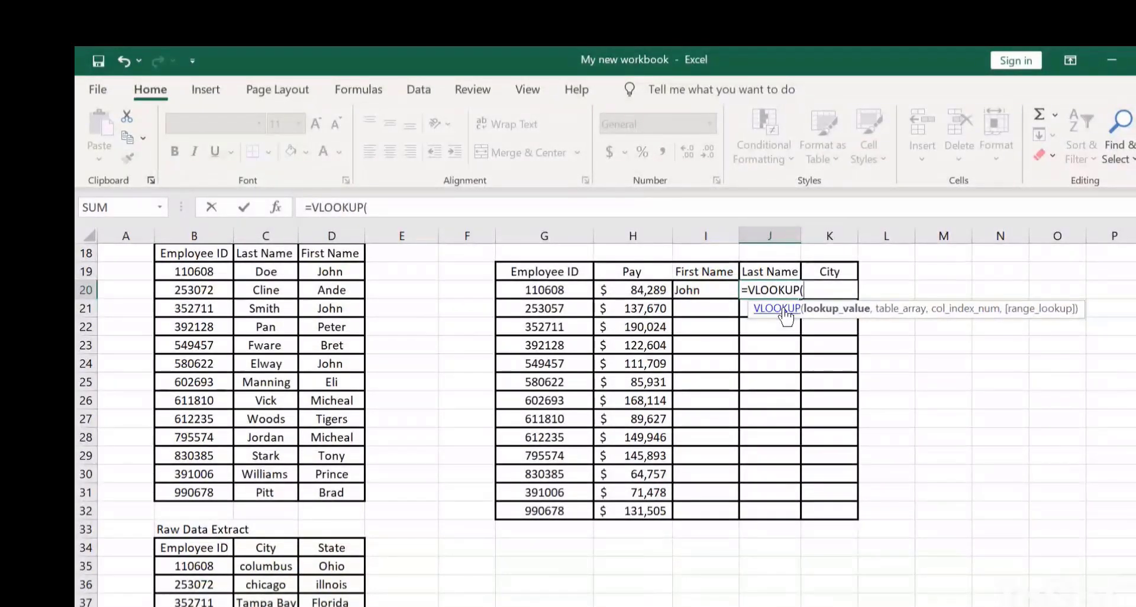
click(546, 290)
text(,)
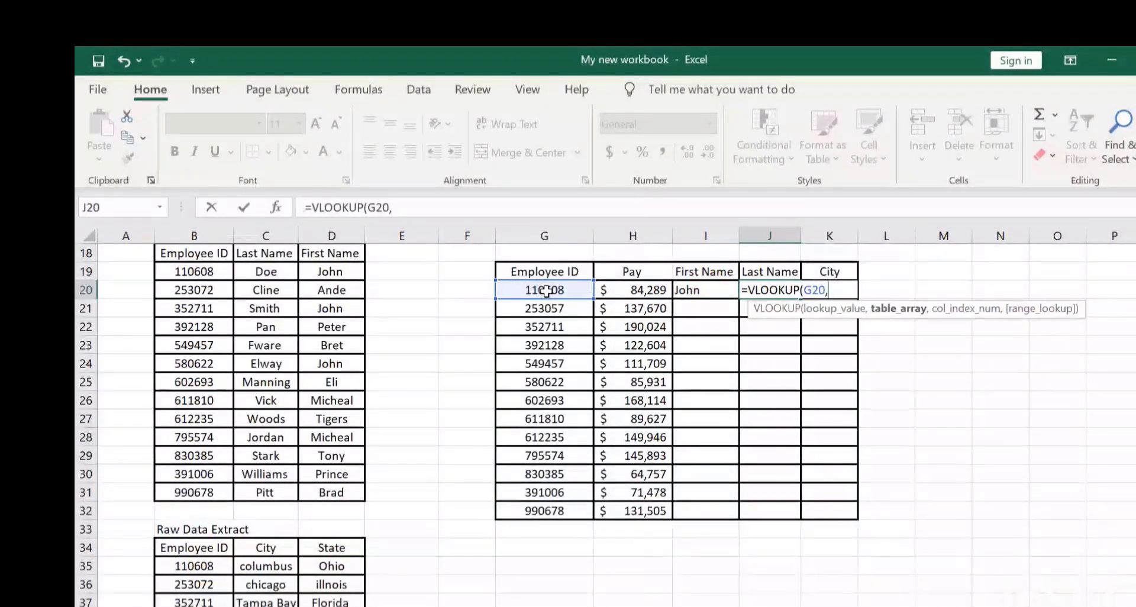
Complete the VLOOKUP formula in J20 with table array B19:D31, column index 2 and range lookup 0
click(178, 271)
key(shift+Right)
key(shift+Right)
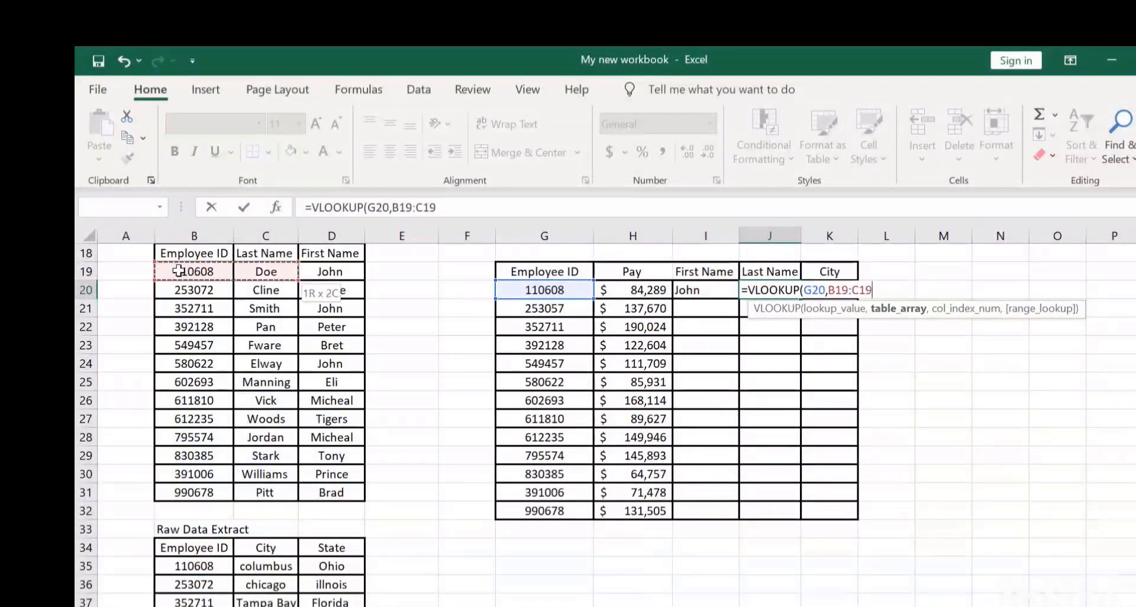
key(shift+Down)
key(shift+Down)
key(shift+Down)
key(shift+Down)
key(shift+Down)
key(shift+Down)
key(shift+Down)
key(shift+Down)
key(shift+Down)
key(shift+Down)
key(shift+Down)
key(shift+Down)
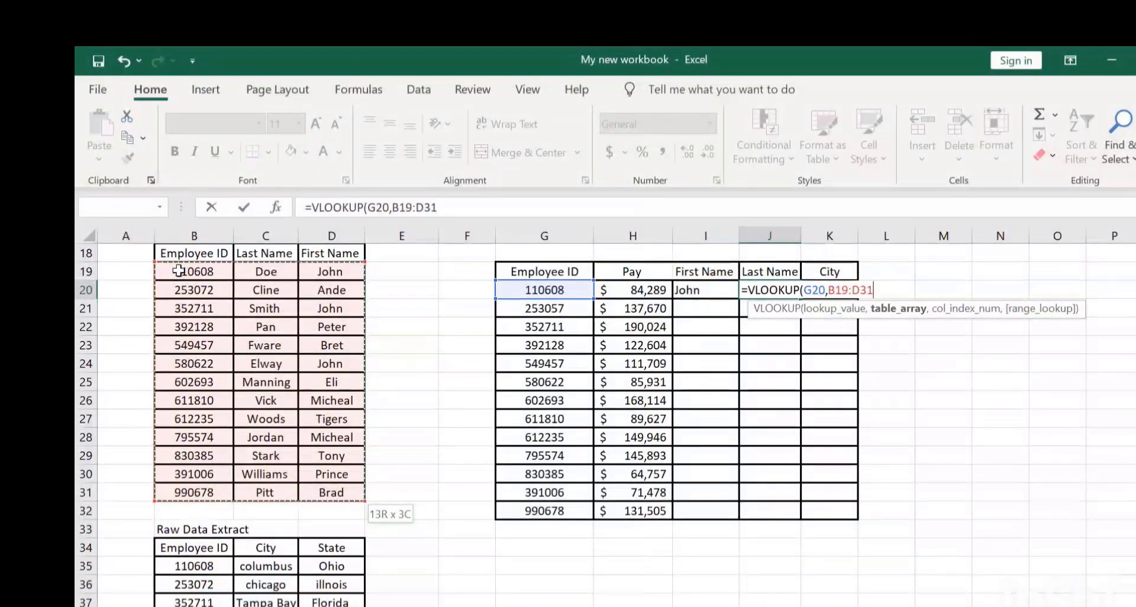
text(,)
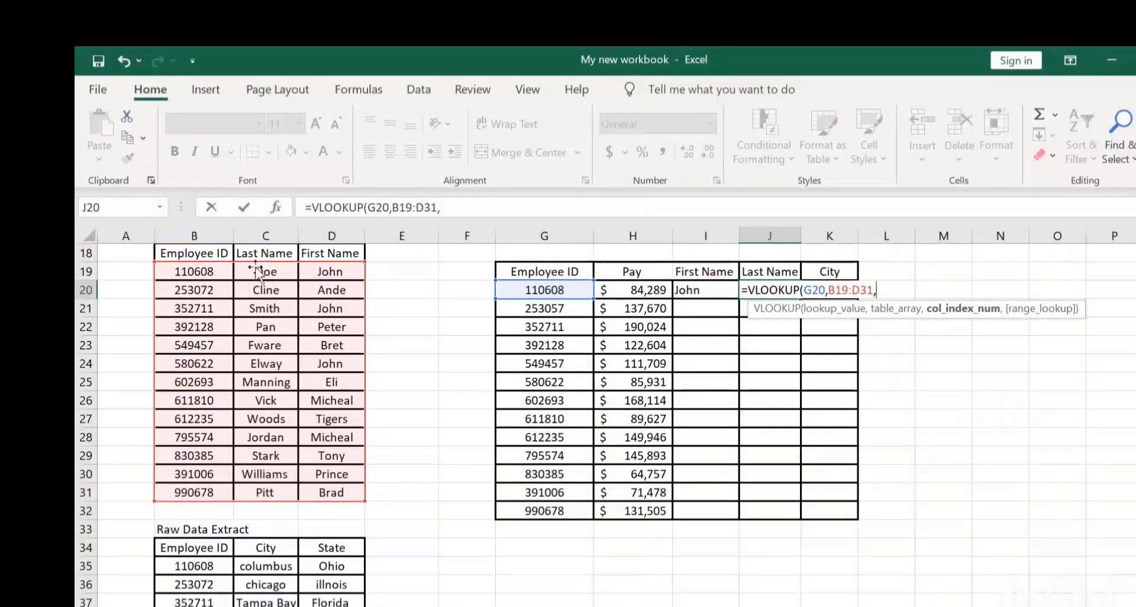
text(2,0)
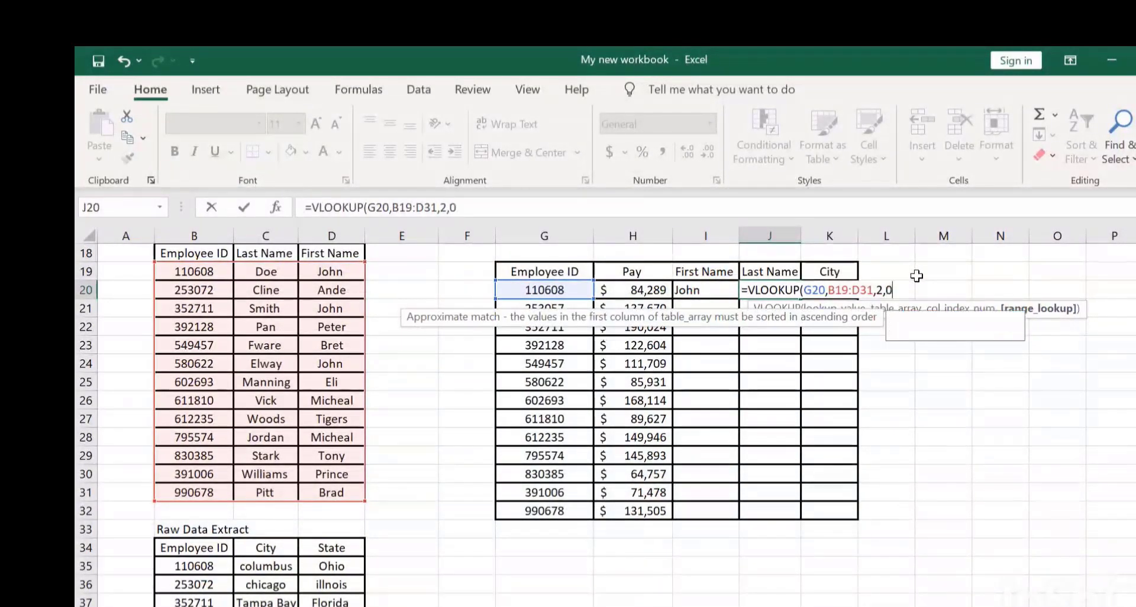
text())
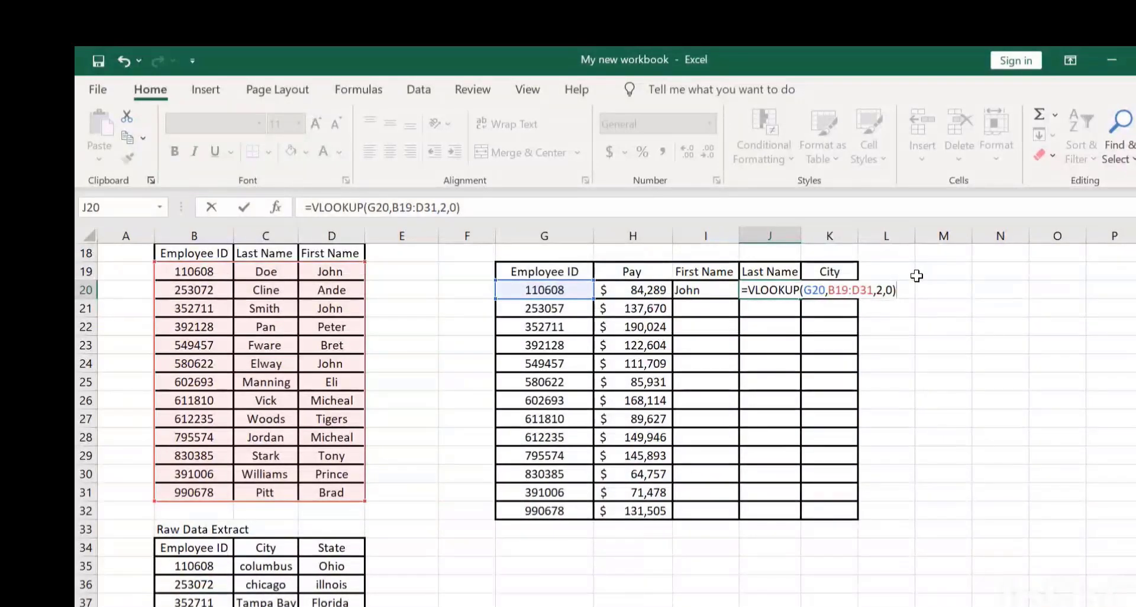
key(Return)
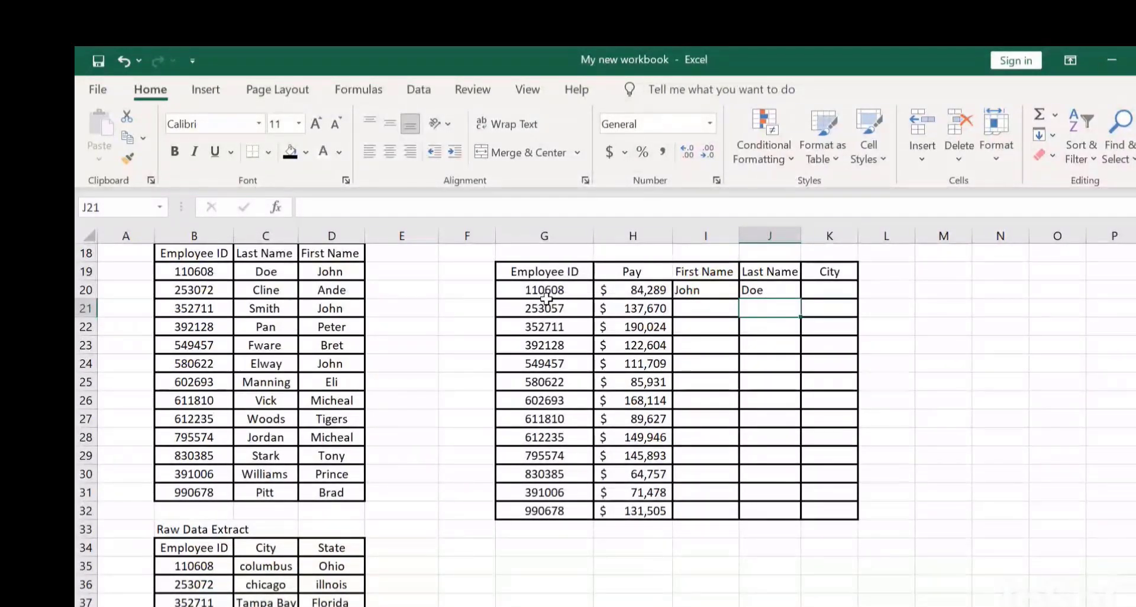
Start a VLOOKUP formula in K20, the first City cell of the Example 2 pay table, with G20 as lookup value
click(817, 292)
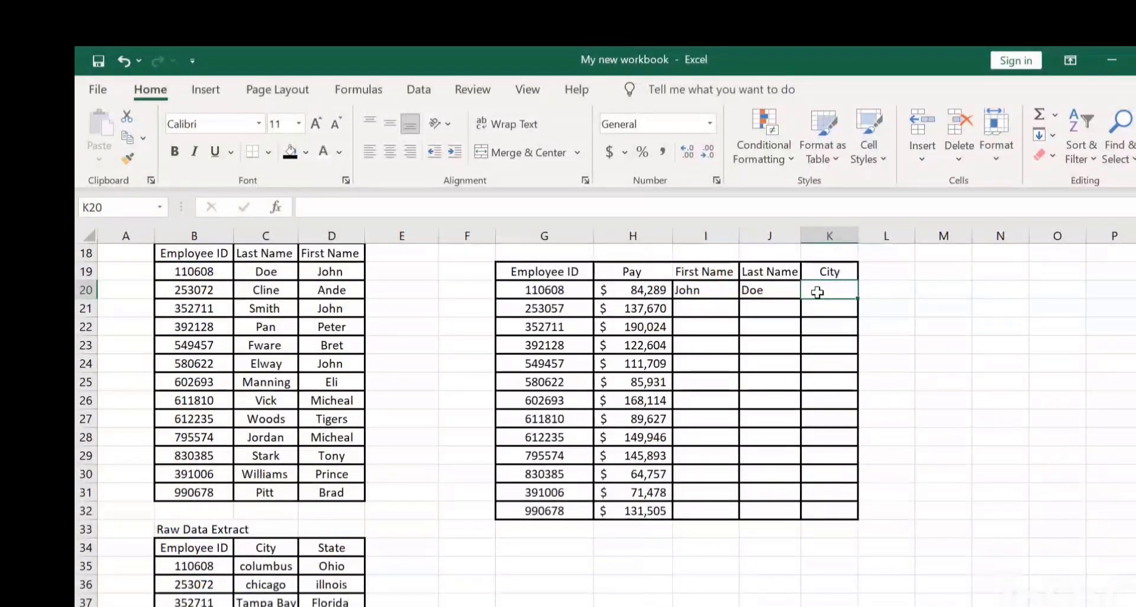
mouse_move(1135, 362)
mouse_down()
mouse_move(1135, 388)
mouse_move(1135, 359)
mouse_up()
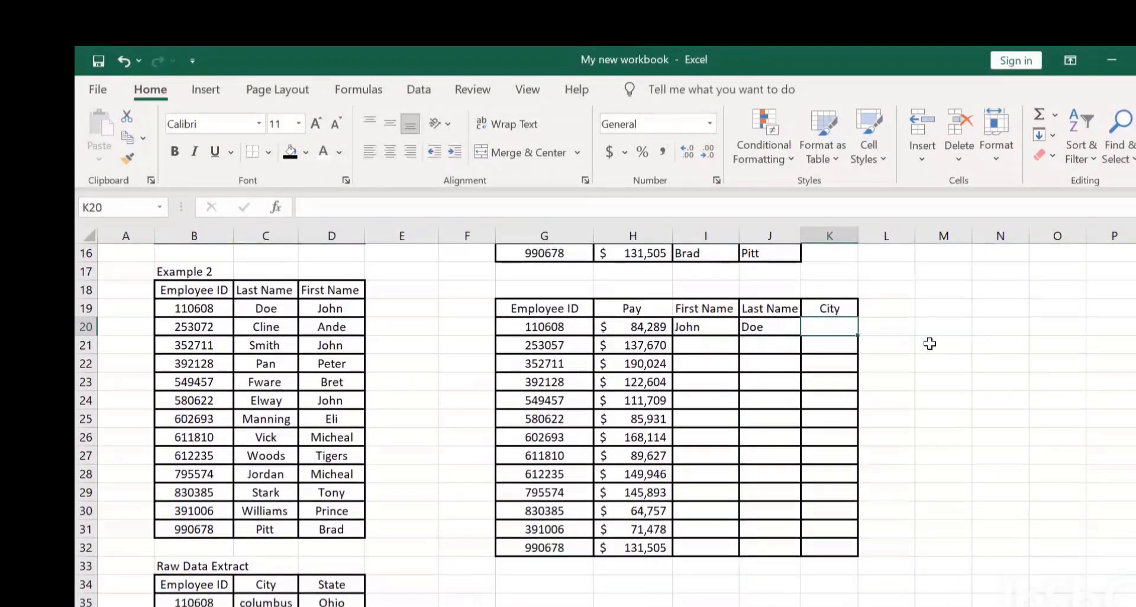
double_click(831, 327)
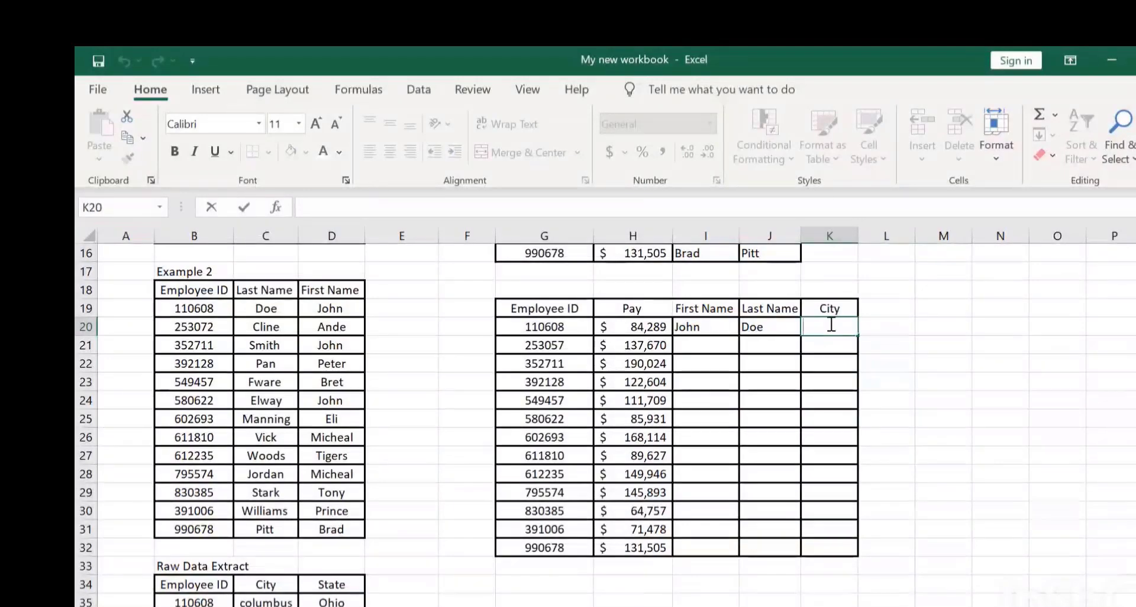
text(=vlook)
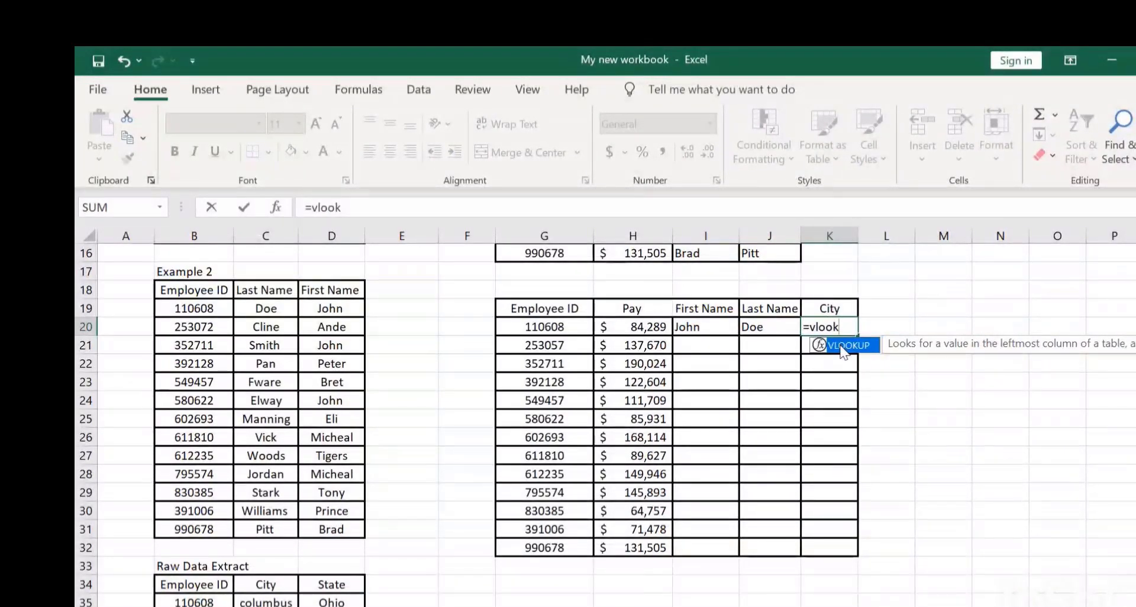
double_click(841, 346)
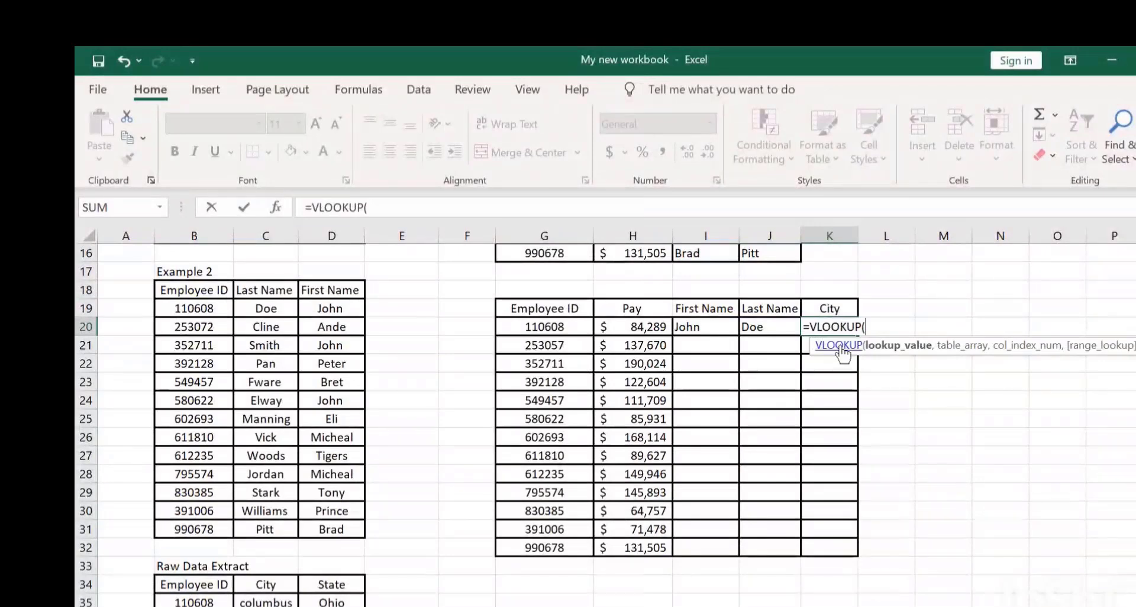
click(526, 327)
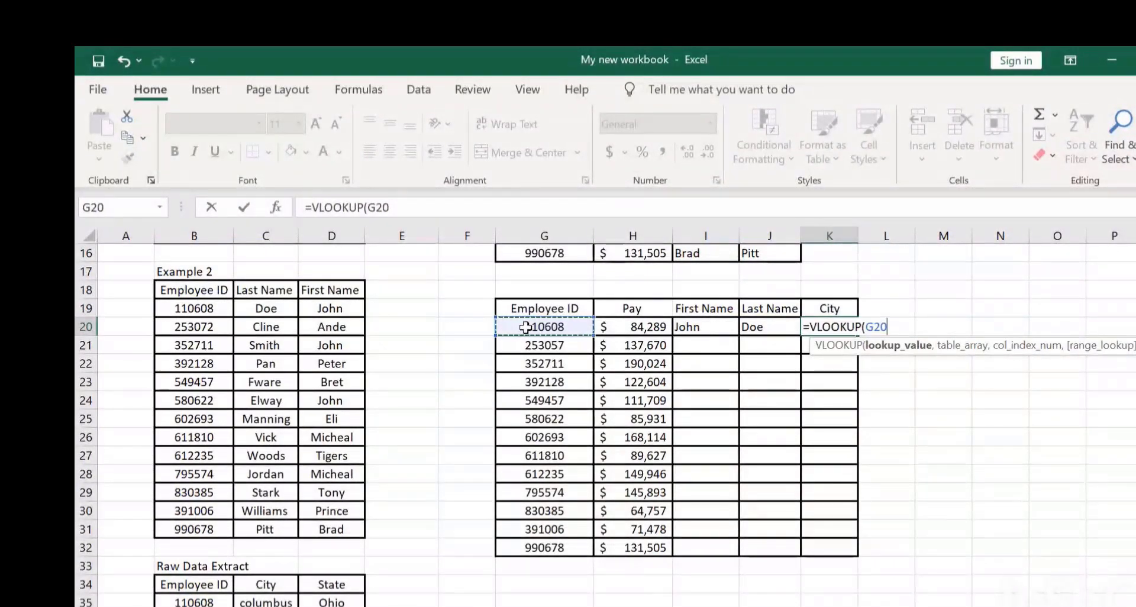
text(,)
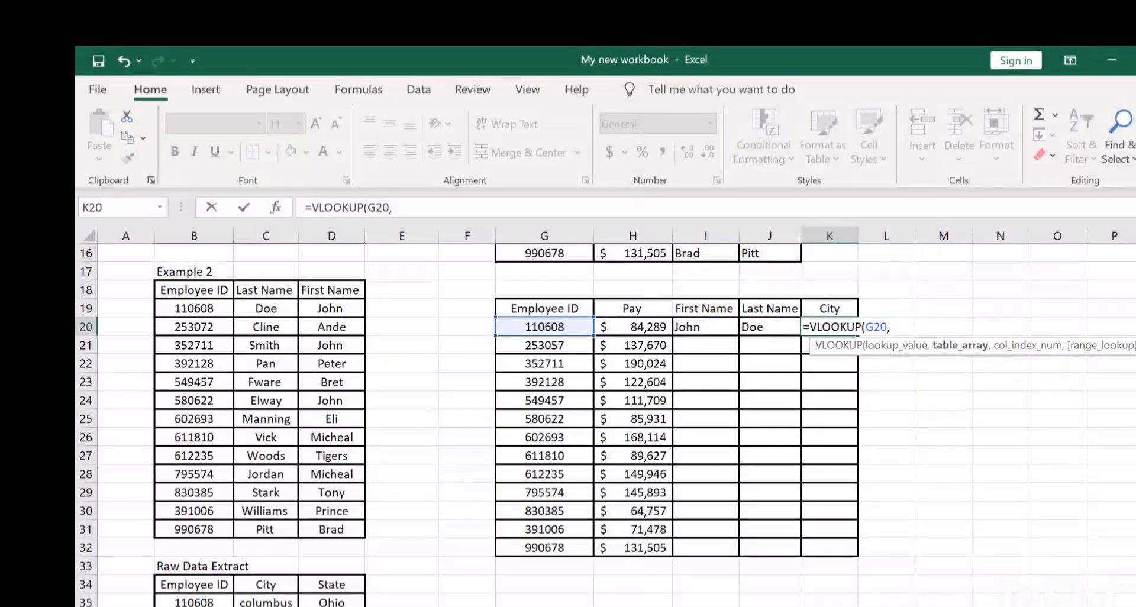
Set the K20 formula's table array to B35:D47, the data rows of the Raw Data Extract table
scroll(606, 424, down, 2)
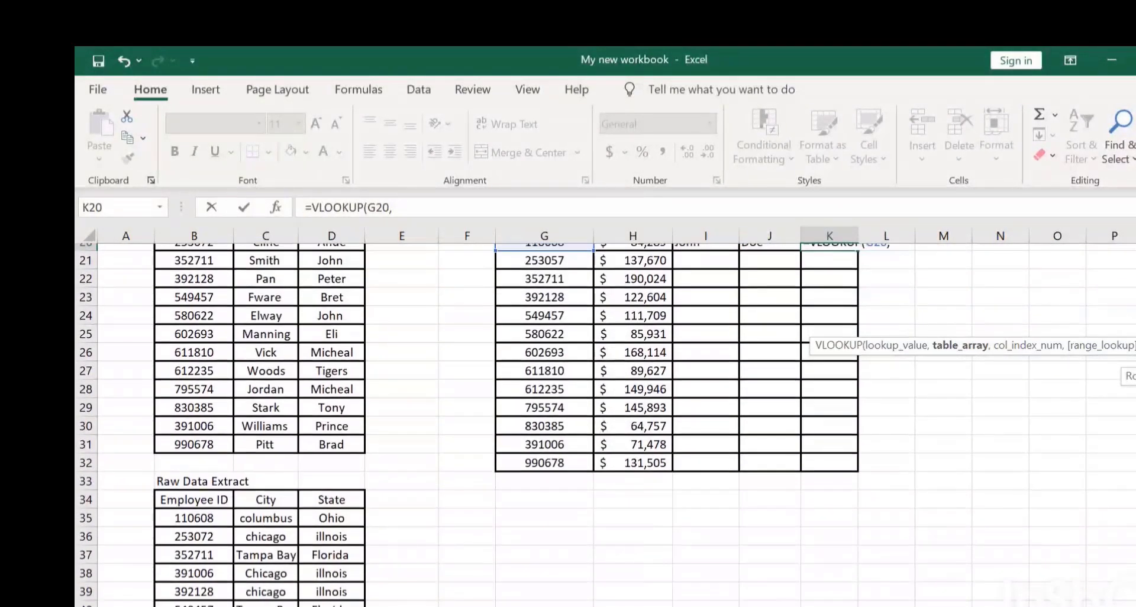
scroll(839, 396, down, 3)
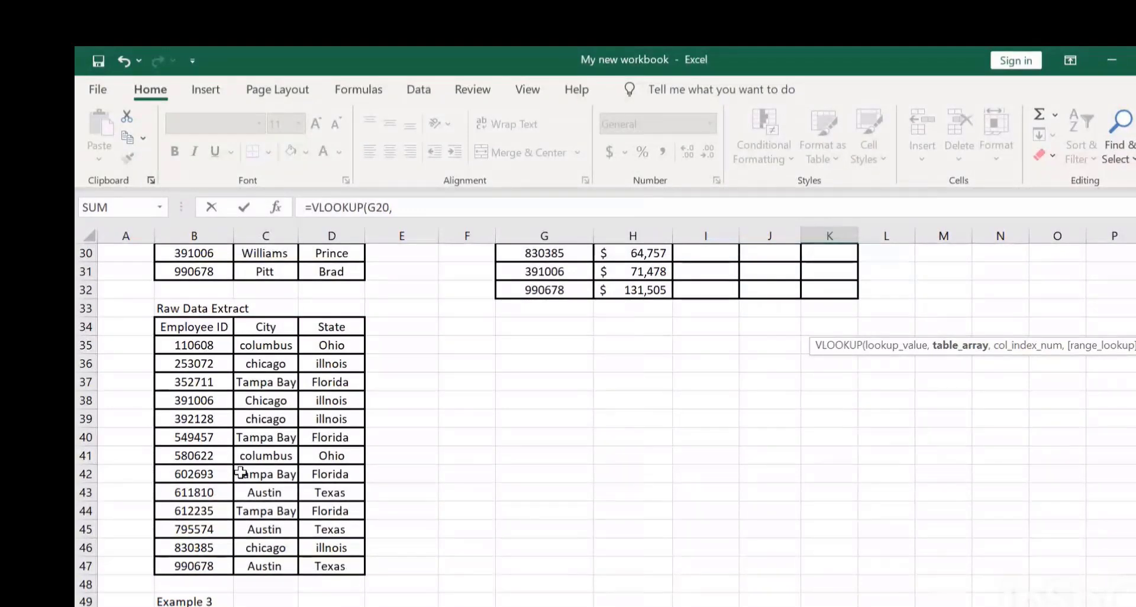
click(180, 347)
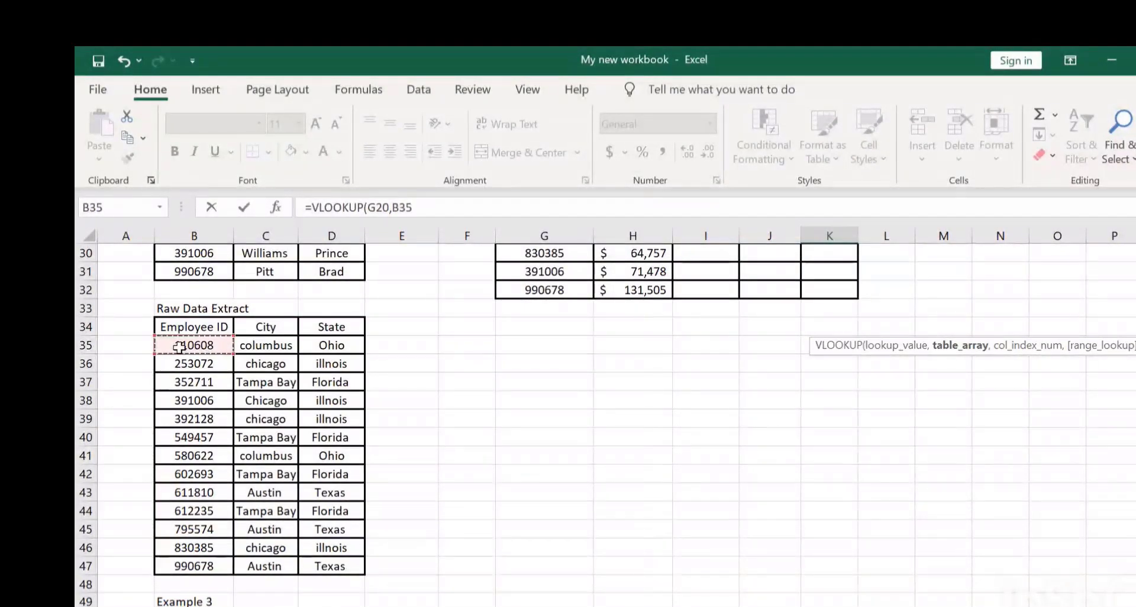
key(ctrl+shift+Right)
key(ctrl+shift+Down)
key(shift+Right)
key(shift+Right)
key(shift+Down)
key(shift+Down)
key(shift+Down)
key(shift+Down)
key(shift+Down)
key(shift+Down)
key(shift+Down)
key(shift+Down)
key(shift+Down)
key(shift+Down)
key(shift+Down)
key(shift+Down)
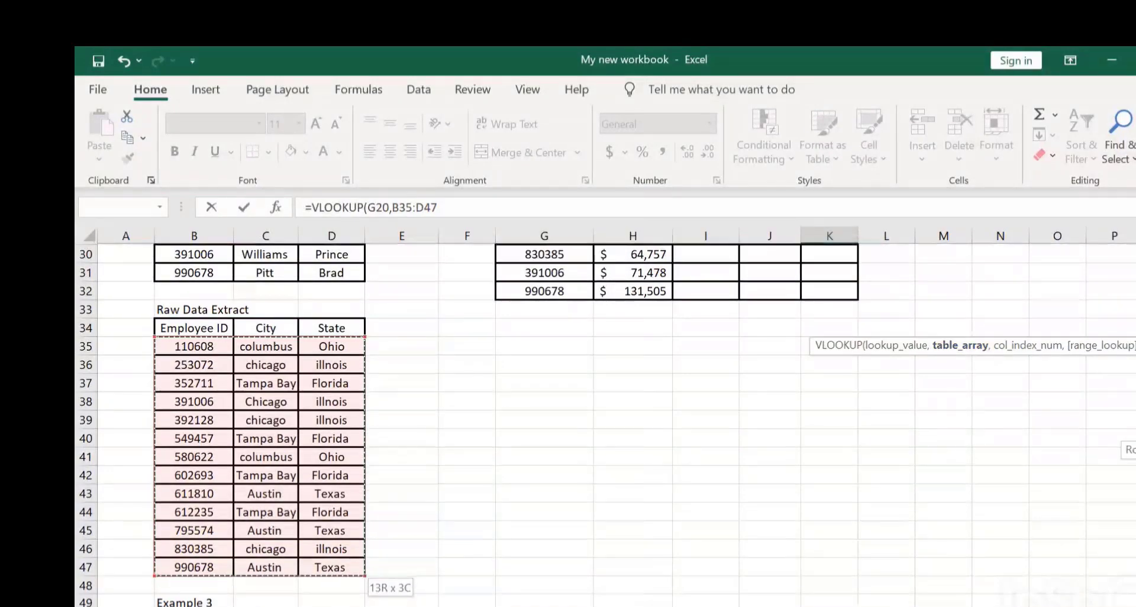
Complete the VLOOKUP formula in K20 with column index 2 and range lookup 0
scroll(591, 414, up, 5)
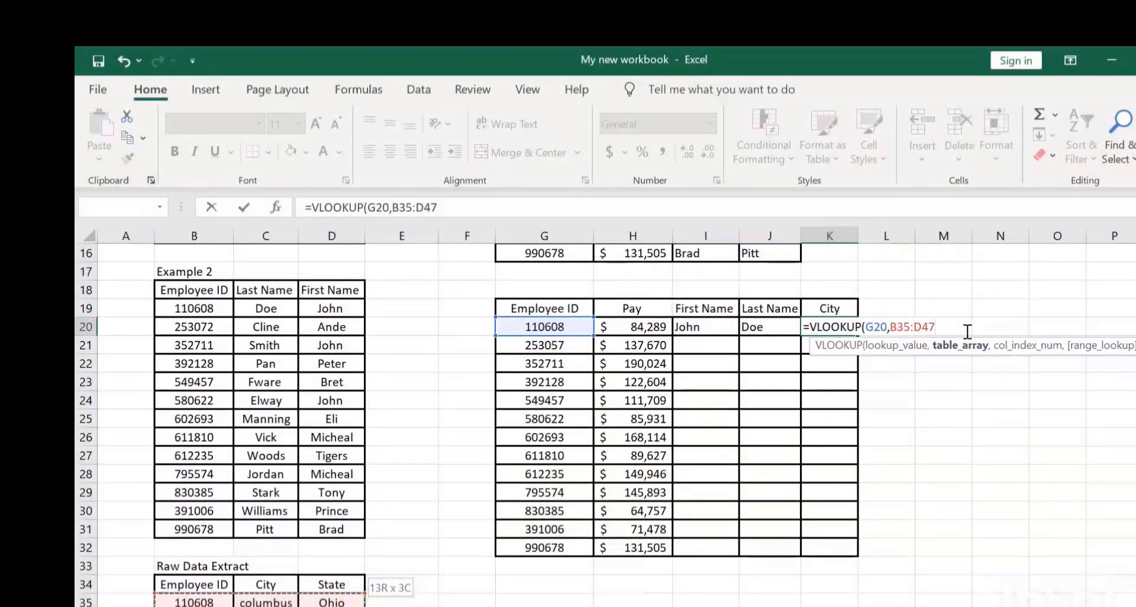
text(,)
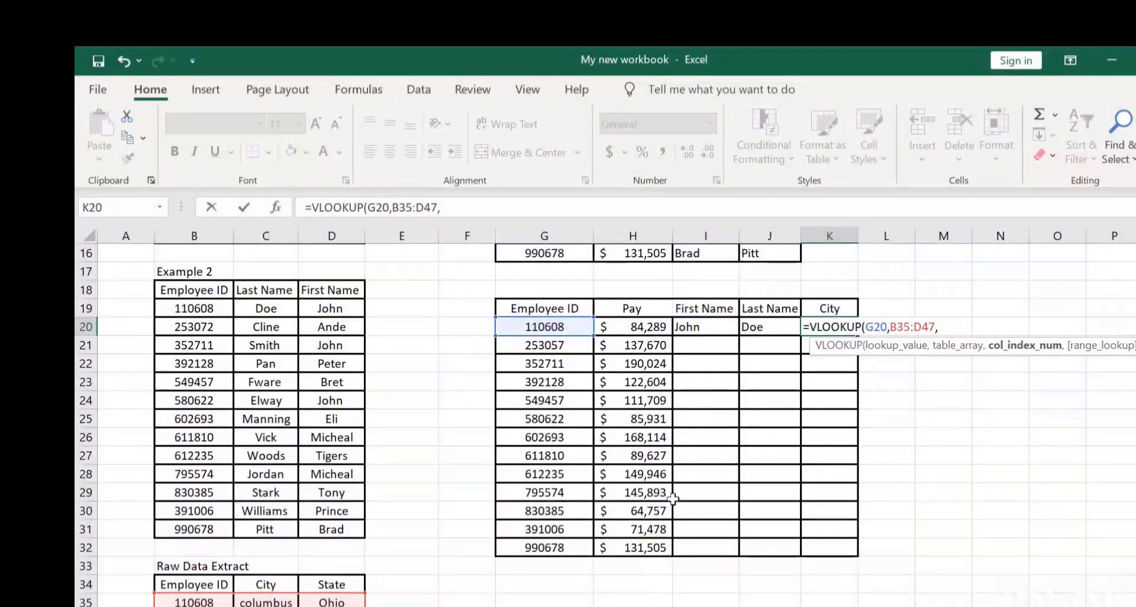
text(2,0)
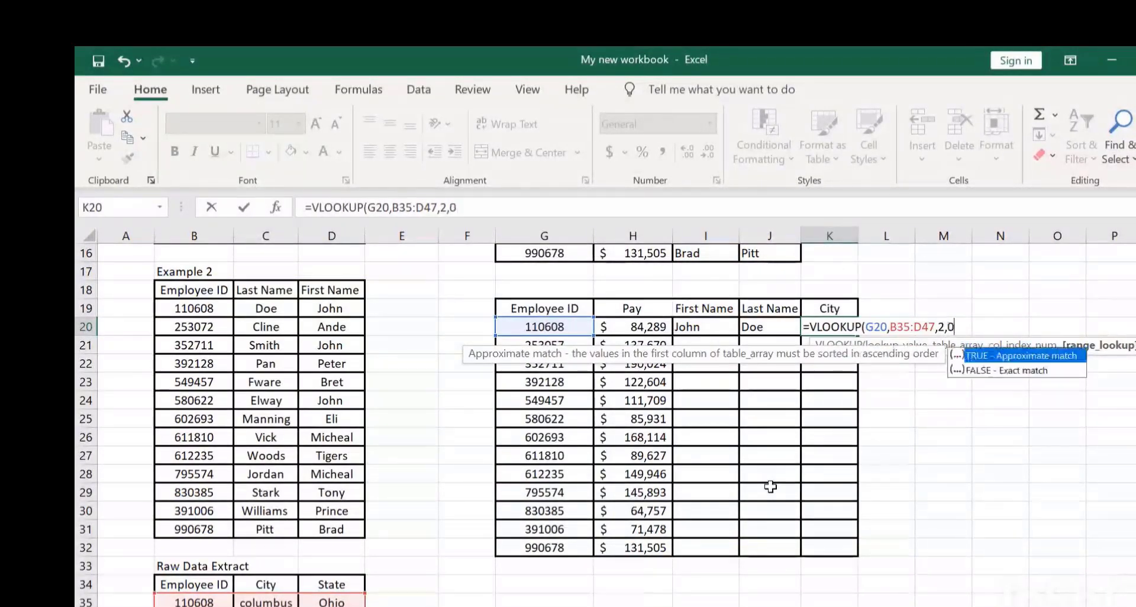
text())
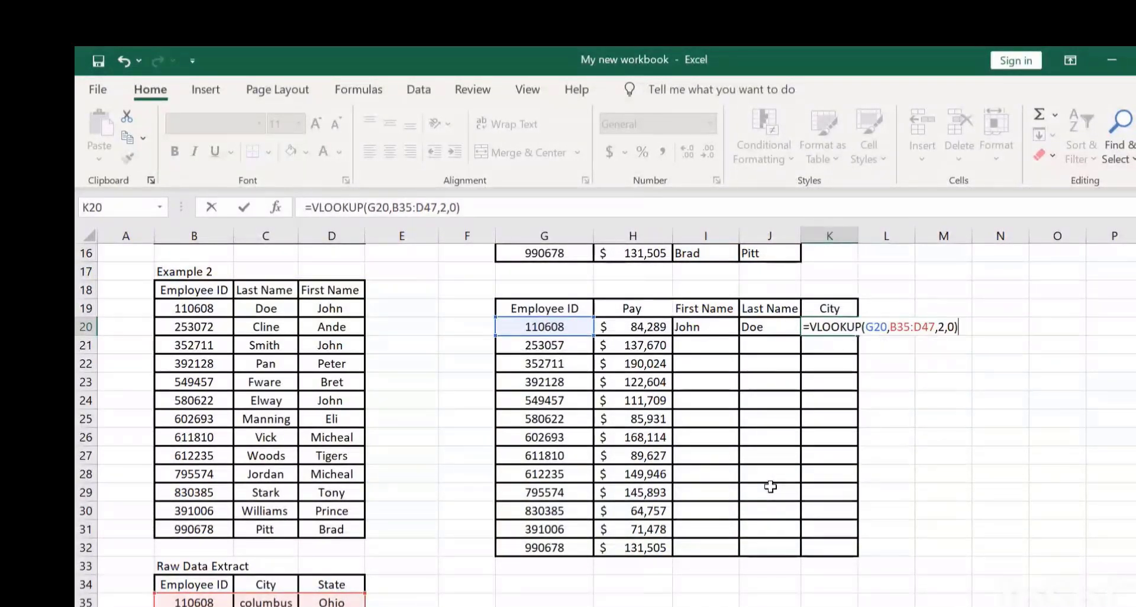
key(Return)
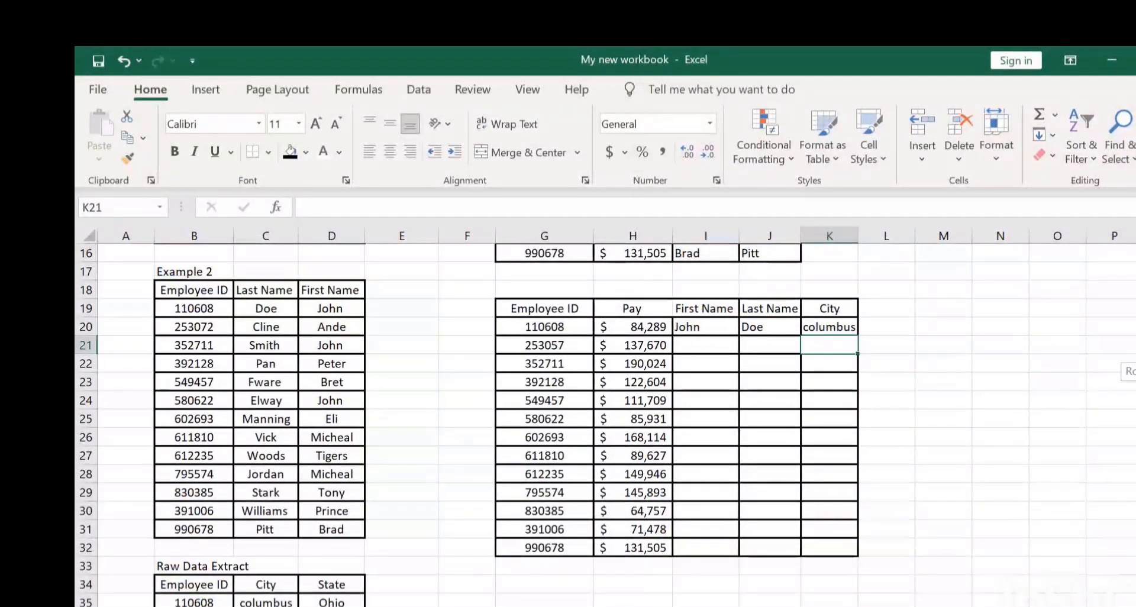
scroll(591, 414, down, 4)
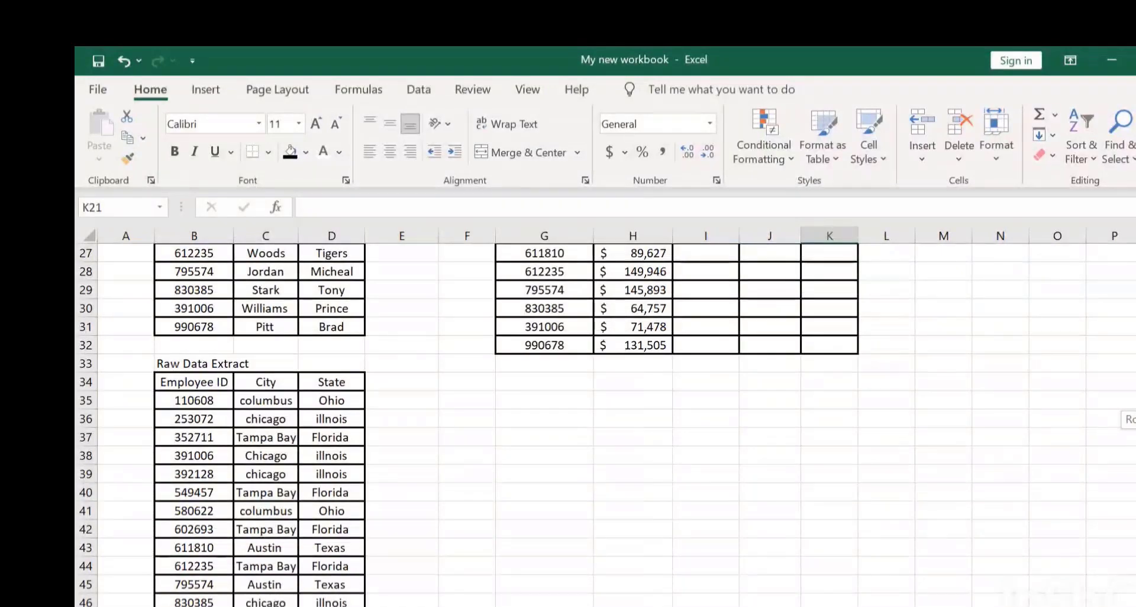
scroll(1127, 419, up, 2)
scroll(1127, 414, up, 4)
scroll(1123, 332, down, 1)
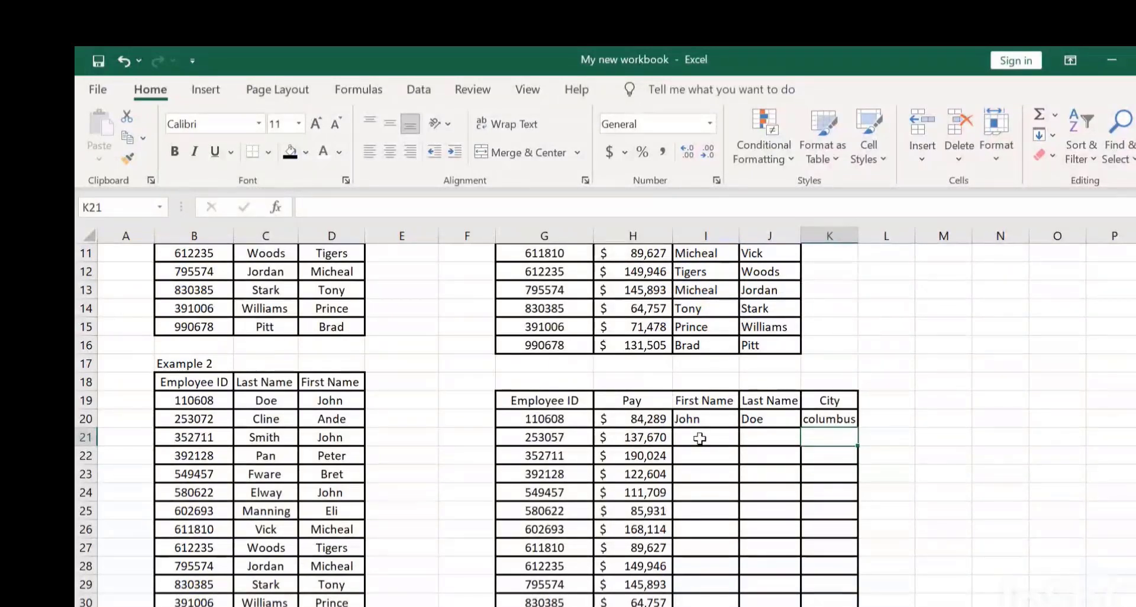
click(698, 438)
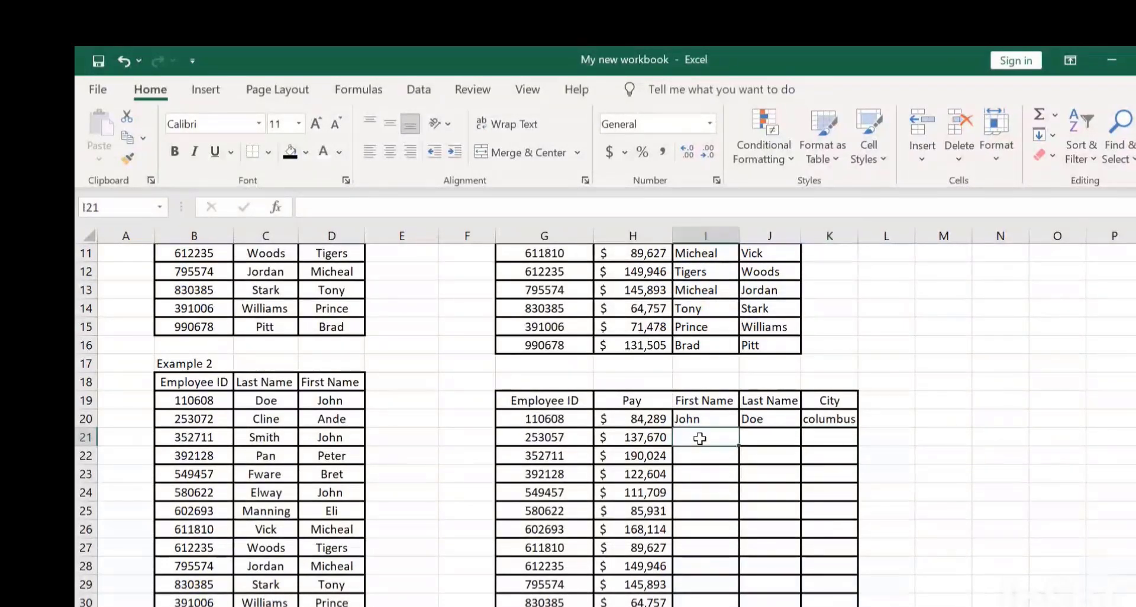
click(689, 420)
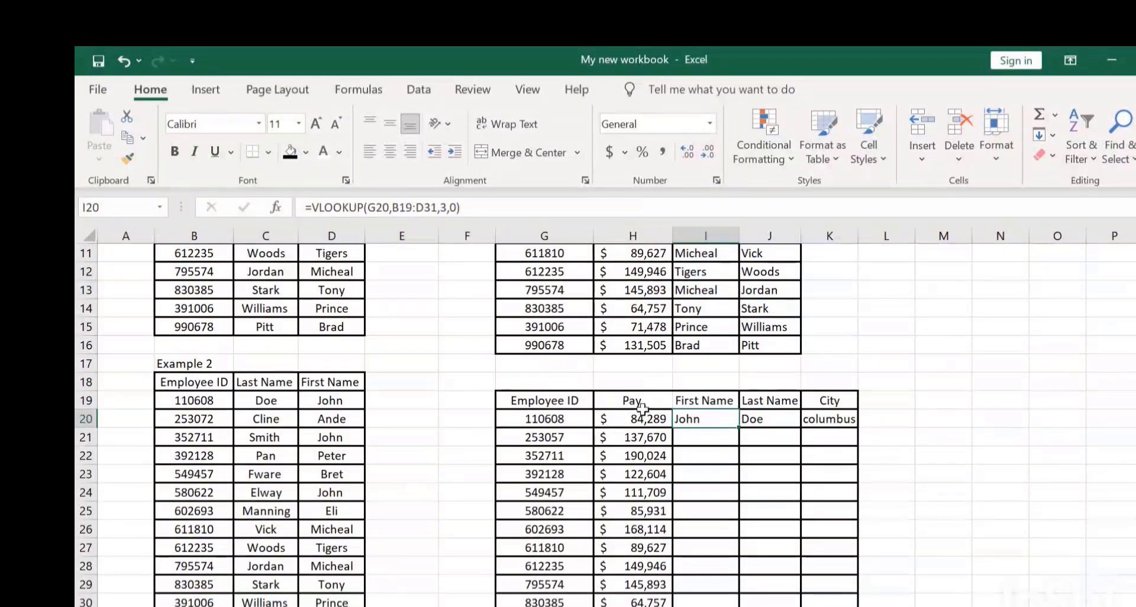
click(534, 180)
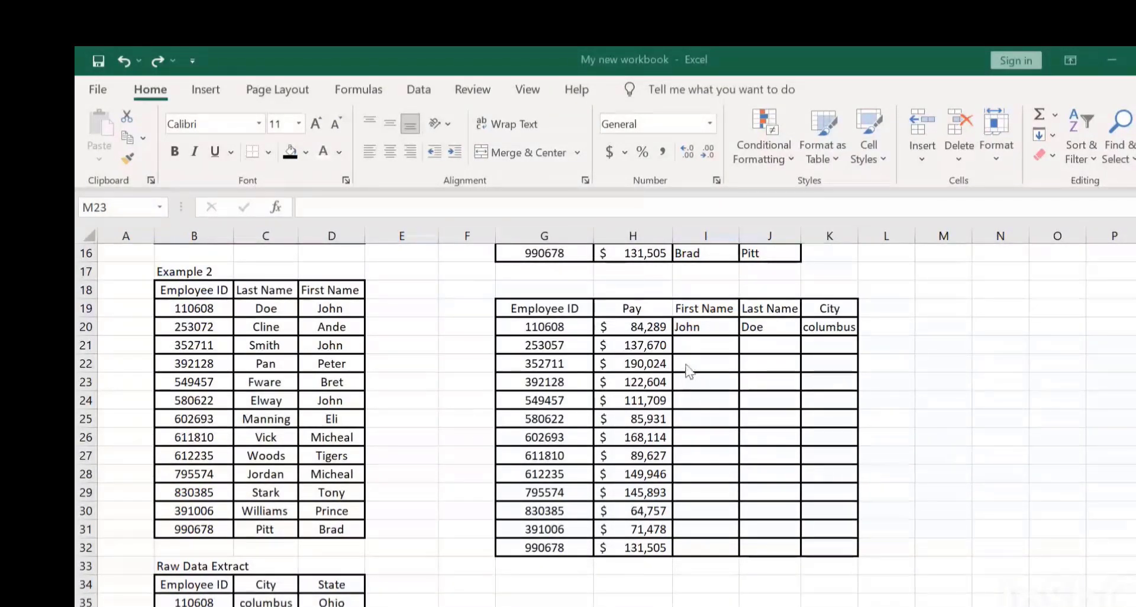
Change the lookup value in the First Name formula in I20 to the column-locked reference $G20
click(697, 330)
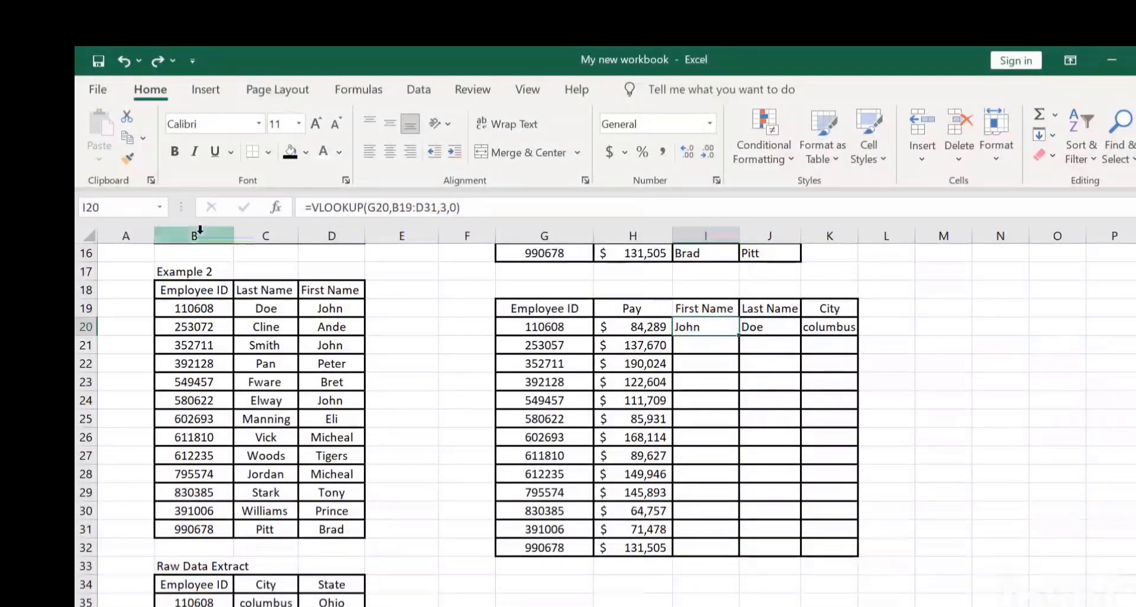
click(369, 207)
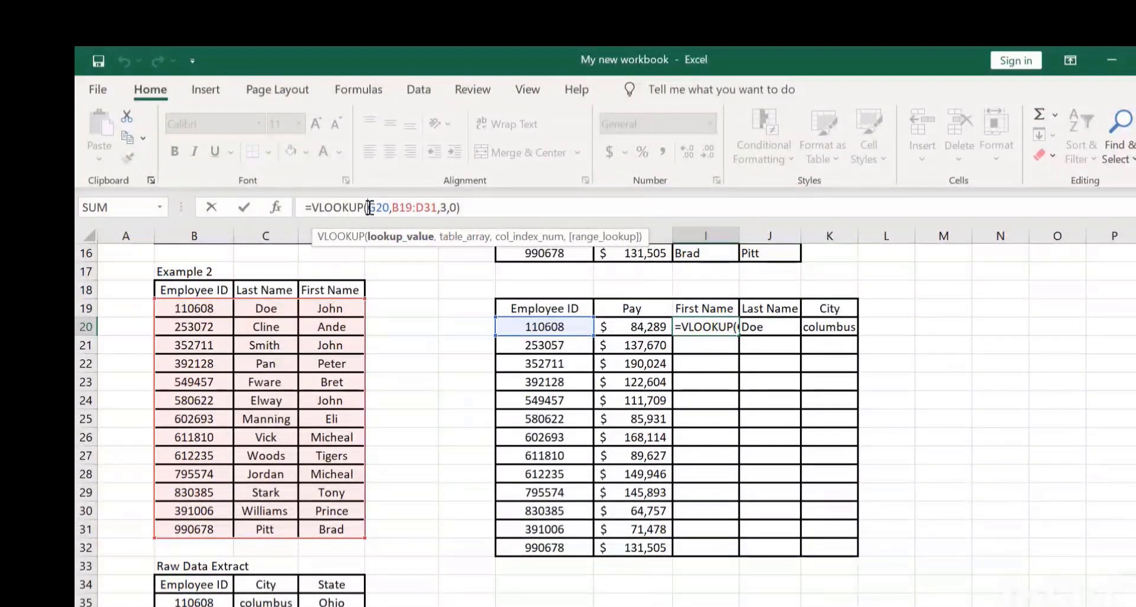
key(F4)
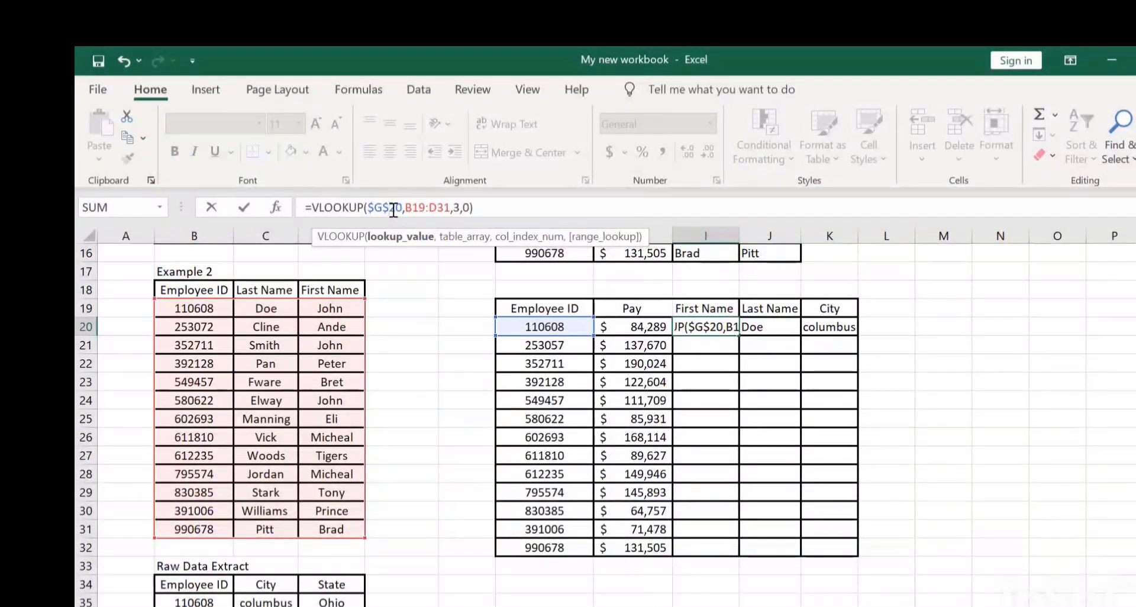
key(BackSpace)
Make the I20 formula's table array absolute as $B$19:$D$31 and fill the formula down the First Name column to I32
drag(442, 207, 400, 207)
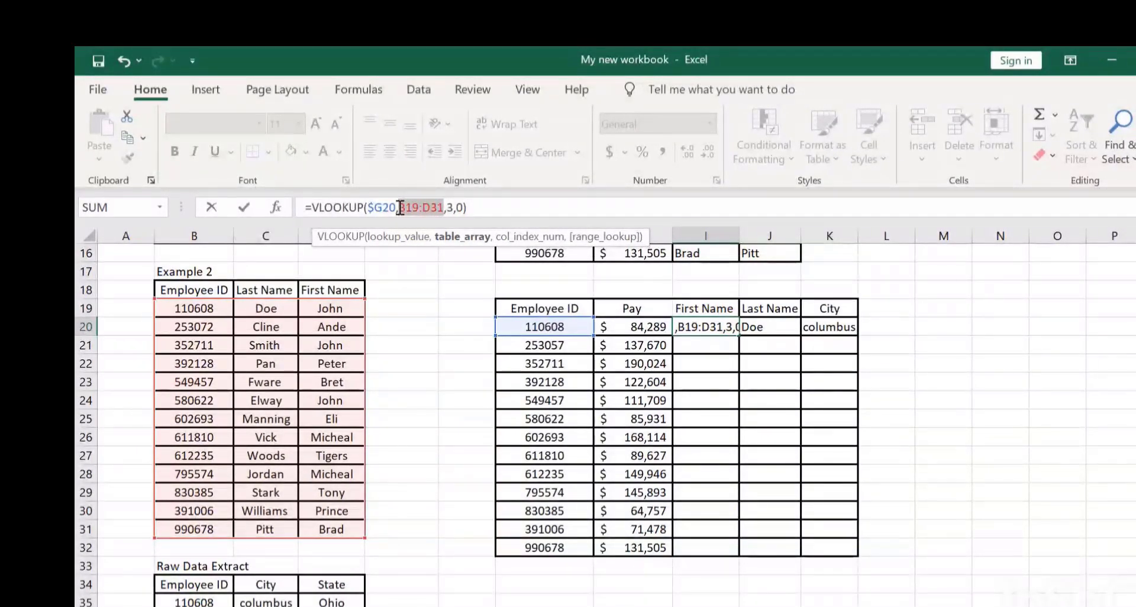
key(F4)
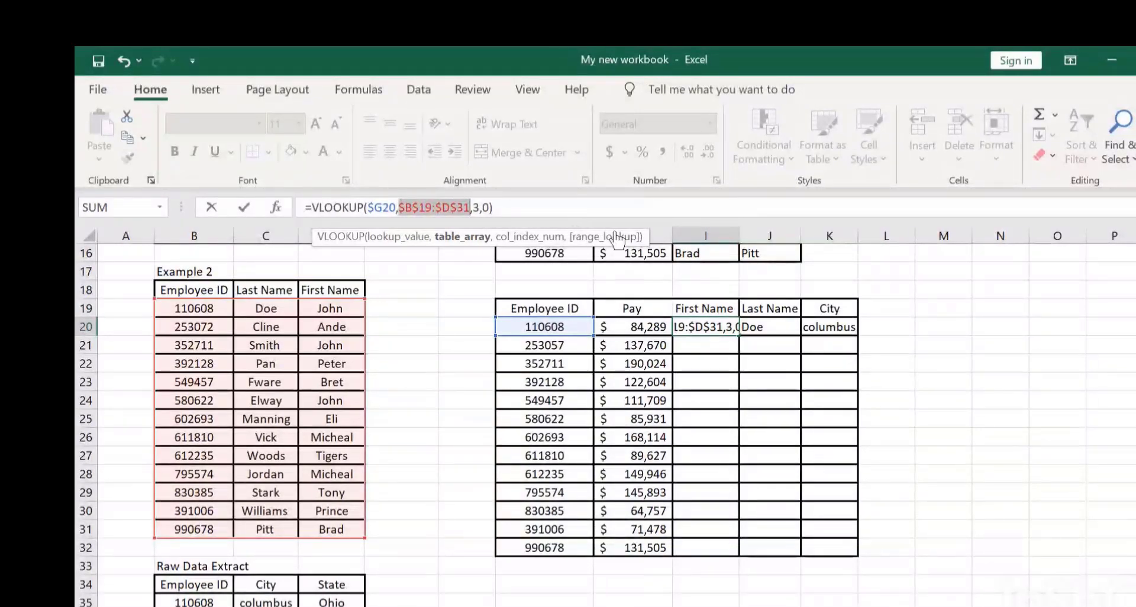
click(503, 208)
key(Return)
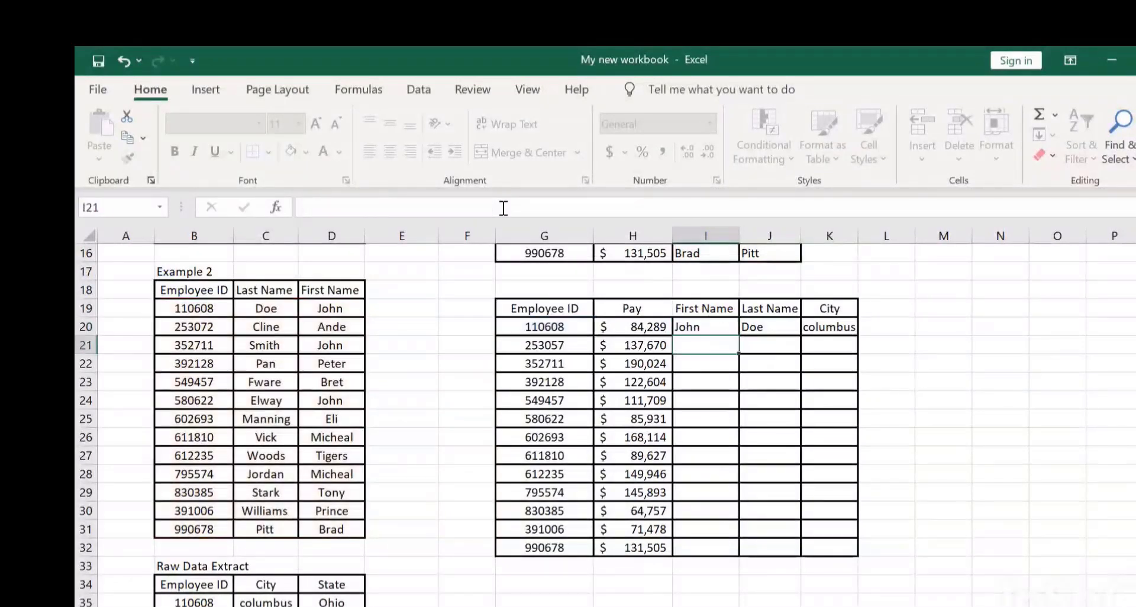
click(686, 330)
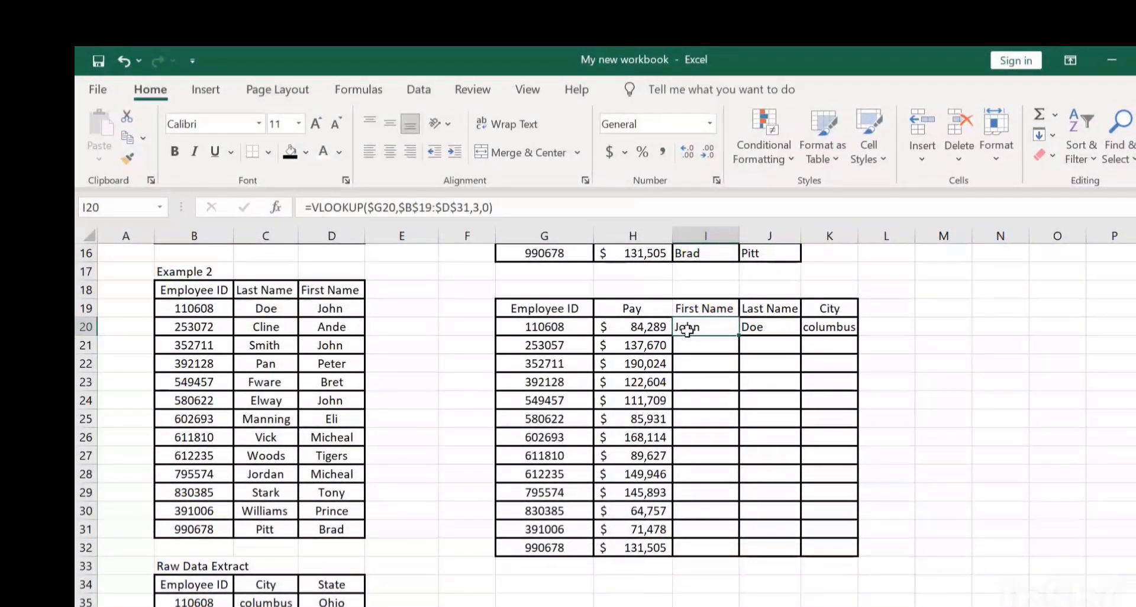
double_click(737, 336)
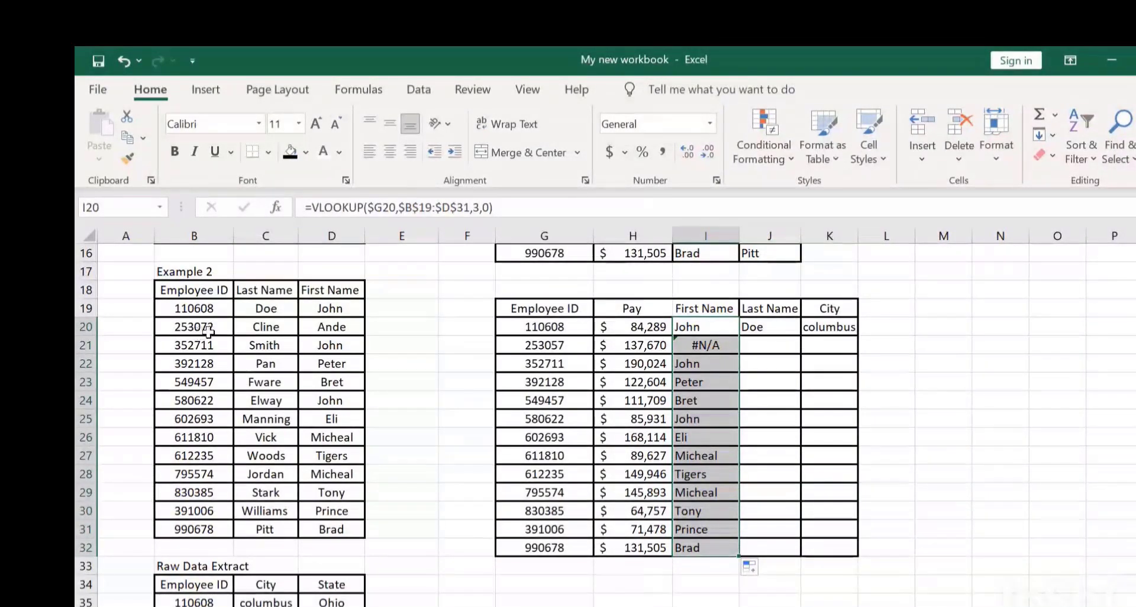
Correct the Employee ID in G21 of the pay table to match the ID in B20 of the employee list
click(569, 346)
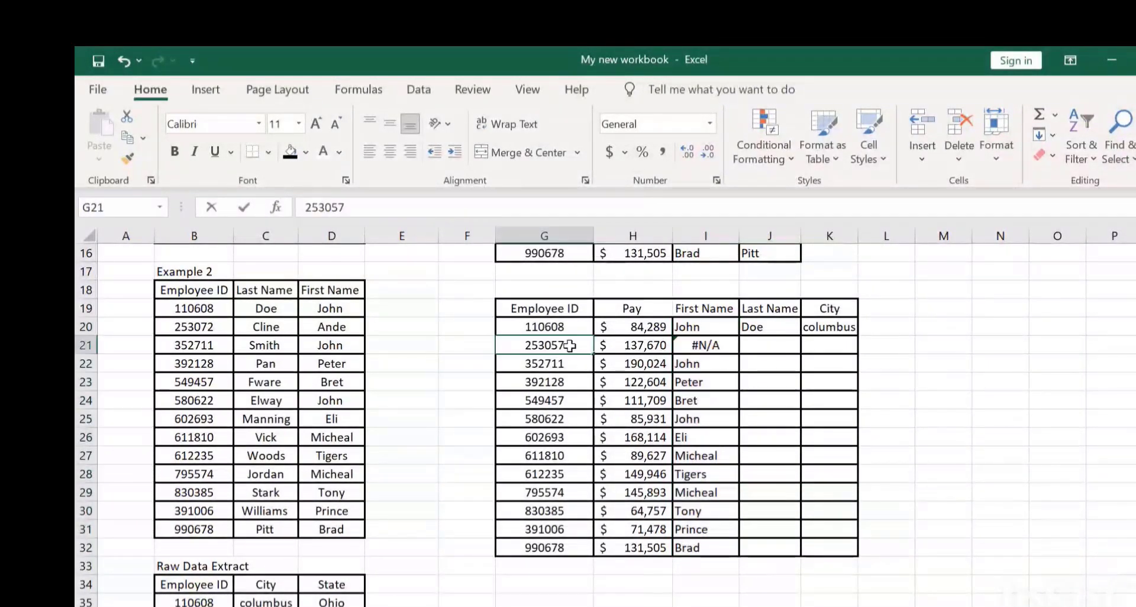
double_click(569, 345)
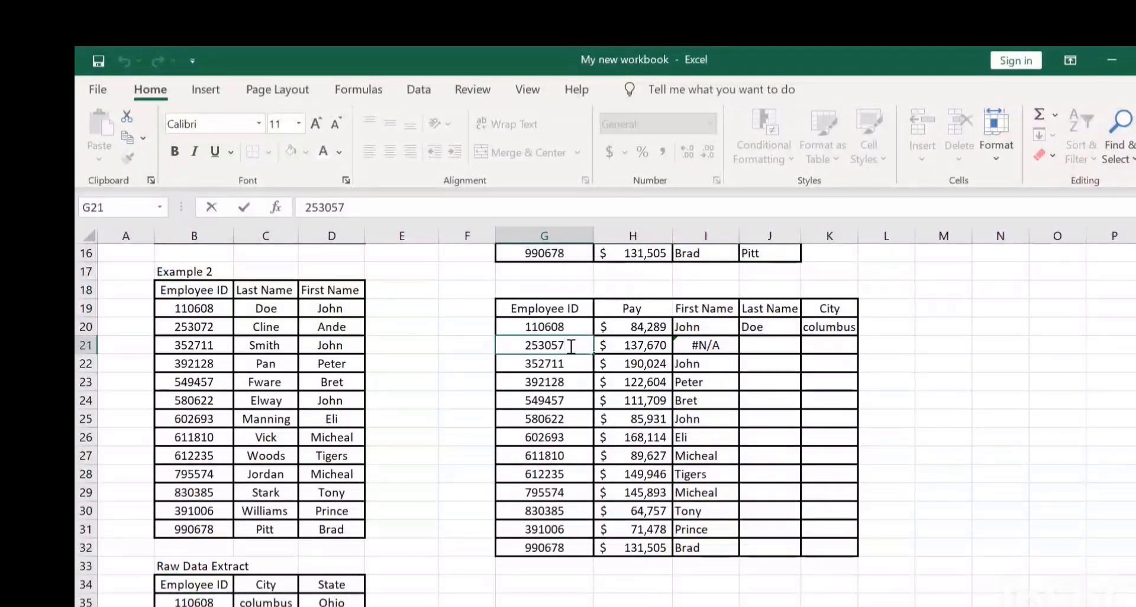
key(BackSpace)
key(BackSpace)
key(BackSpace)
text(07)
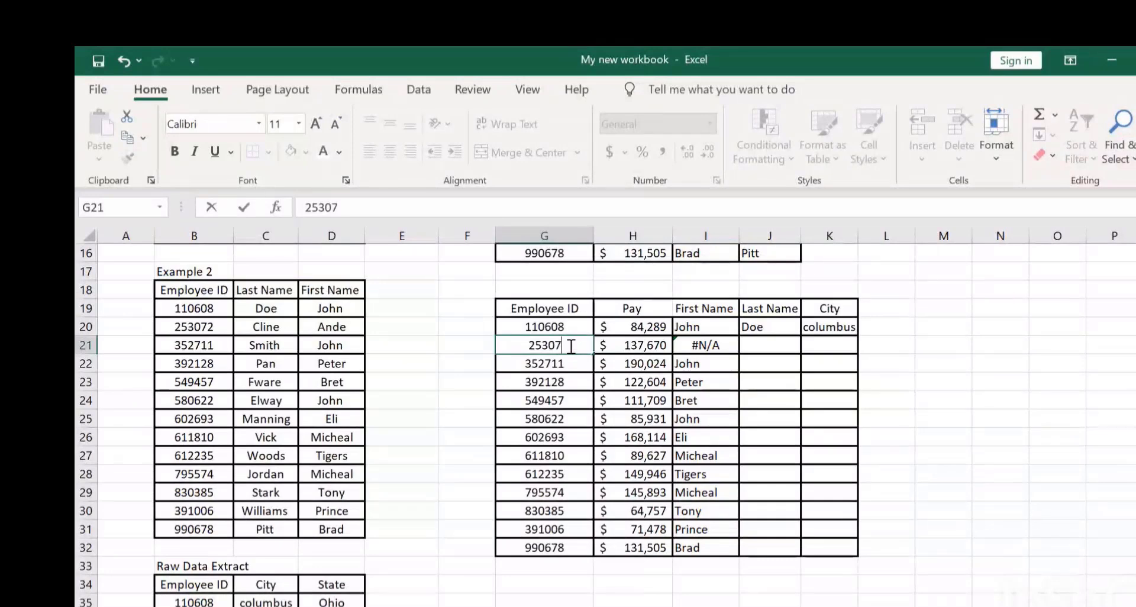
text(2)
key(Return)
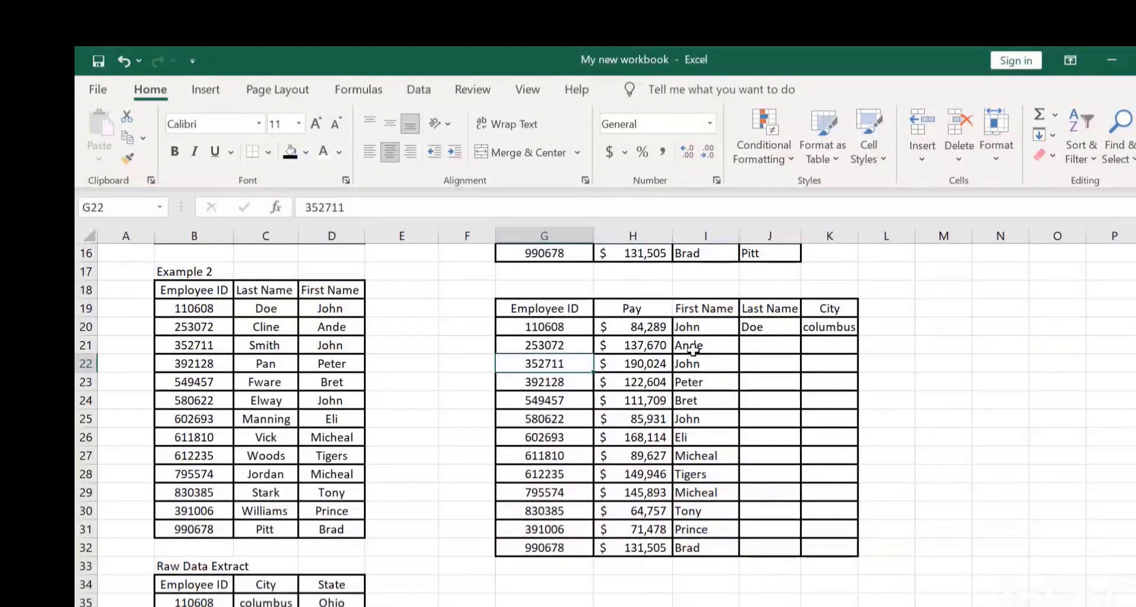
Change the lookup value in the Last Name formula in J20 to the column-locked reference $G20
click(763, 326)
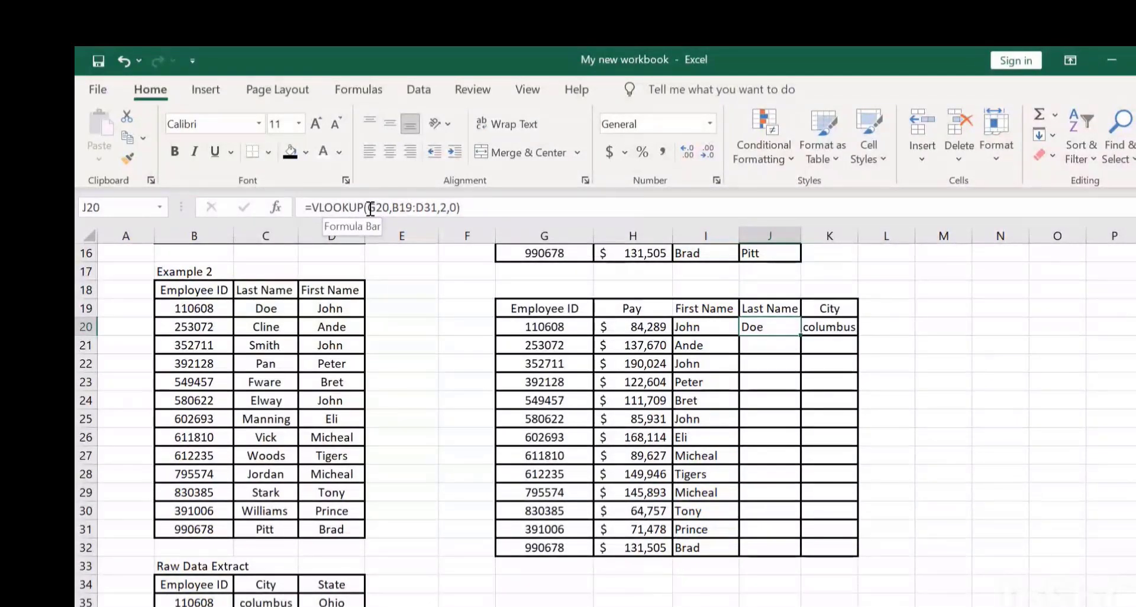
click(371, 208)
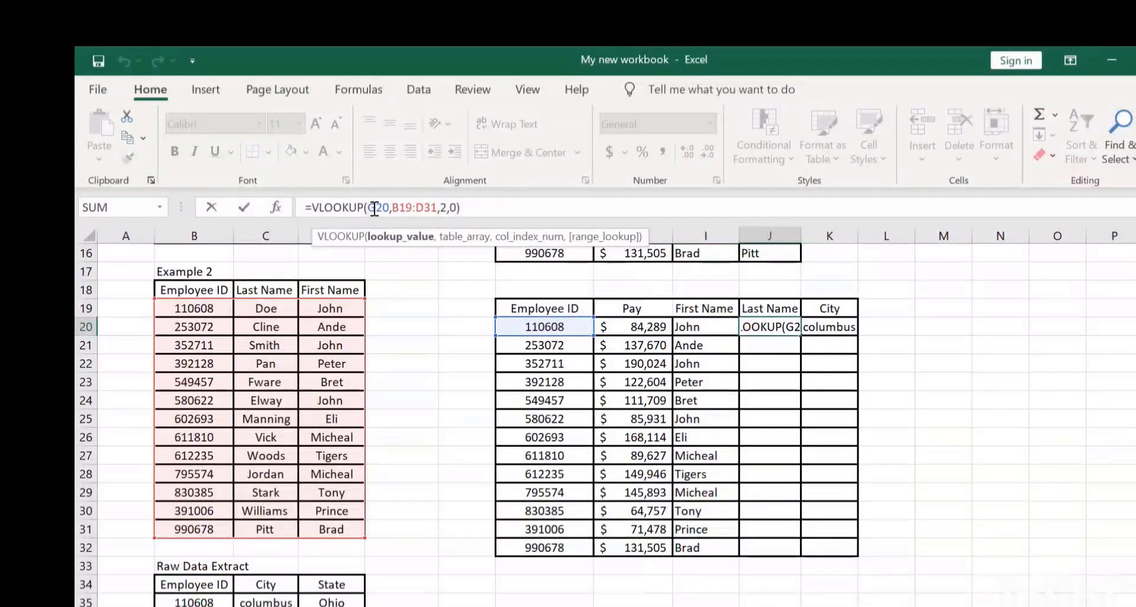
drag(374, 208, 360, 208)
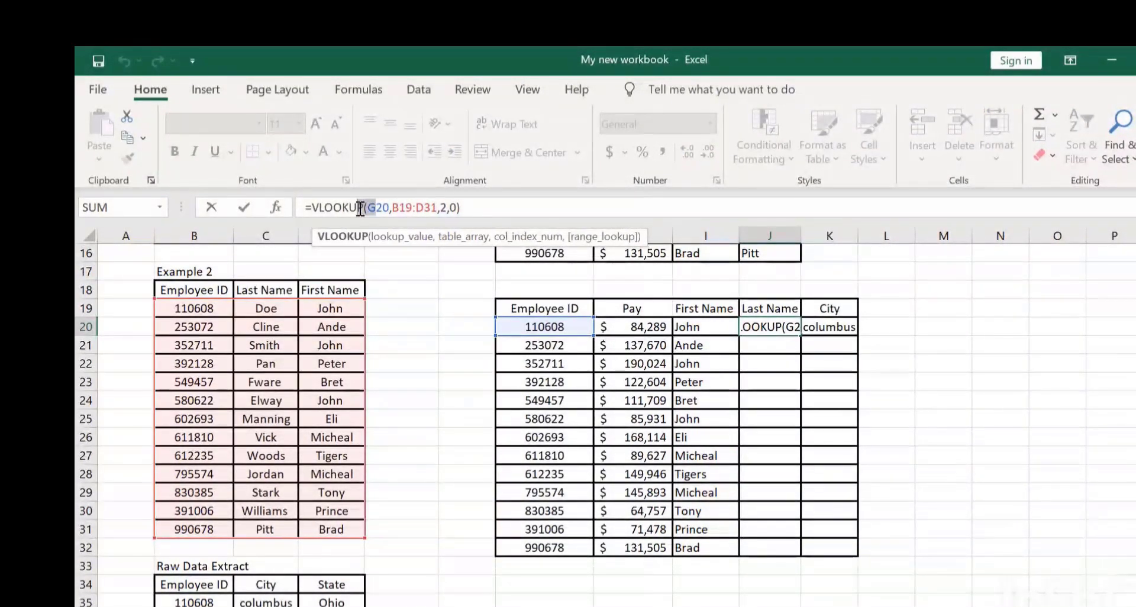
drag(375, 207, 369, 207)
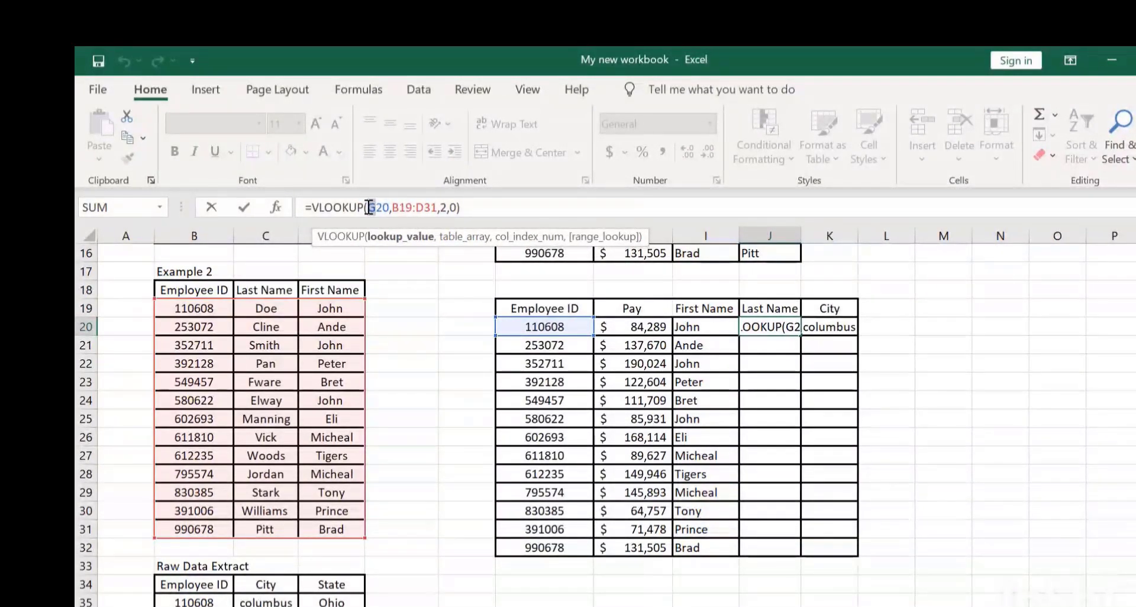
key(F4)
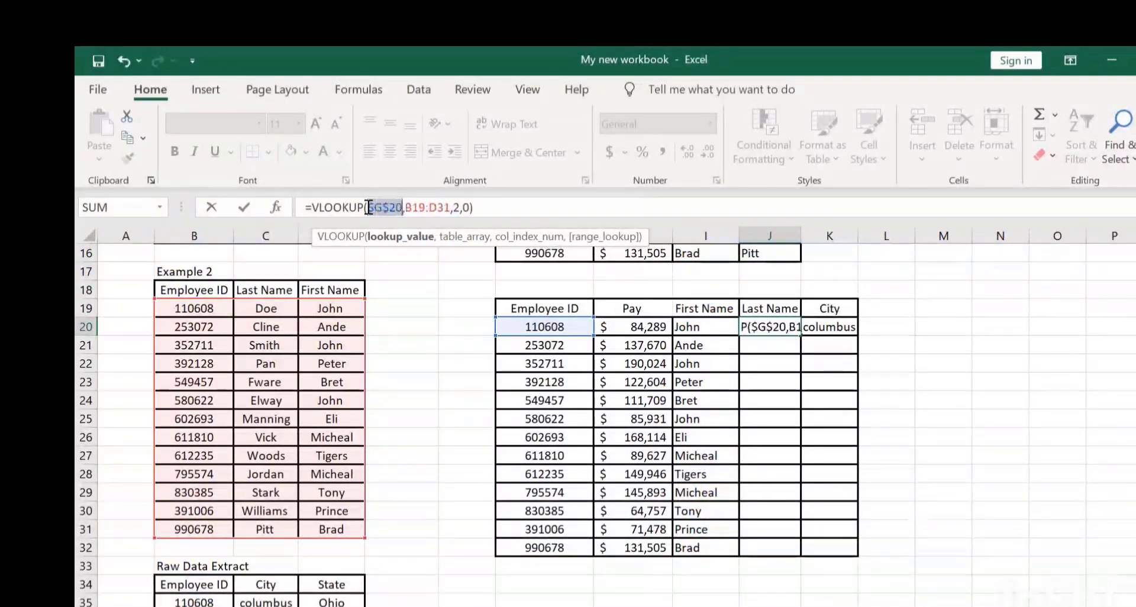
click(391, 206)
key(BackSpace)
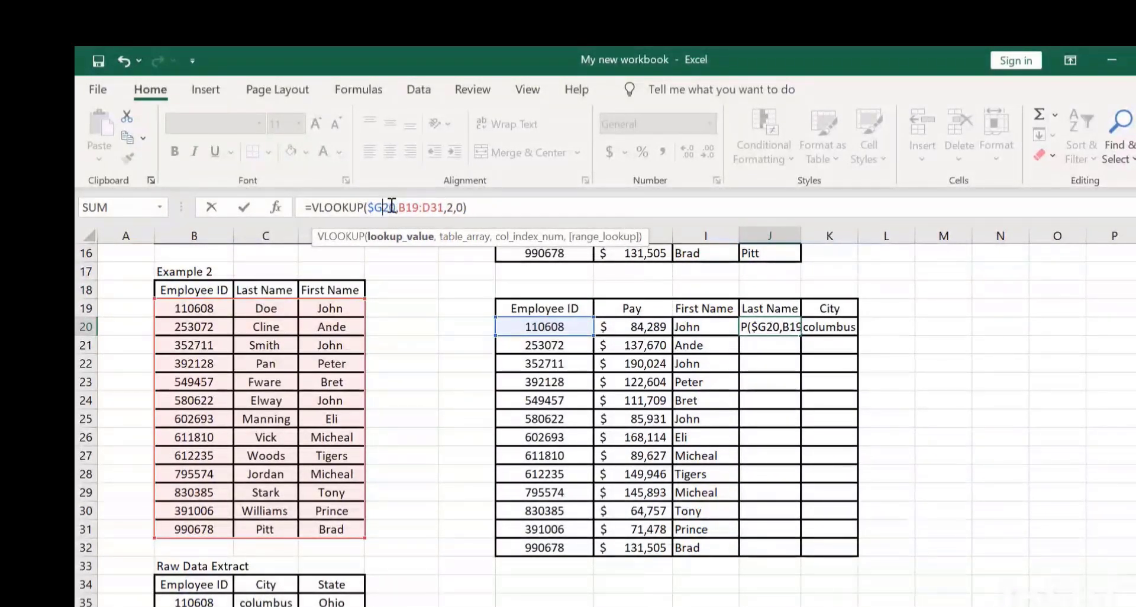
Make the table array in the J20 formula absolute as $B$19:$D$31 and commit the formula
click(440, 207)
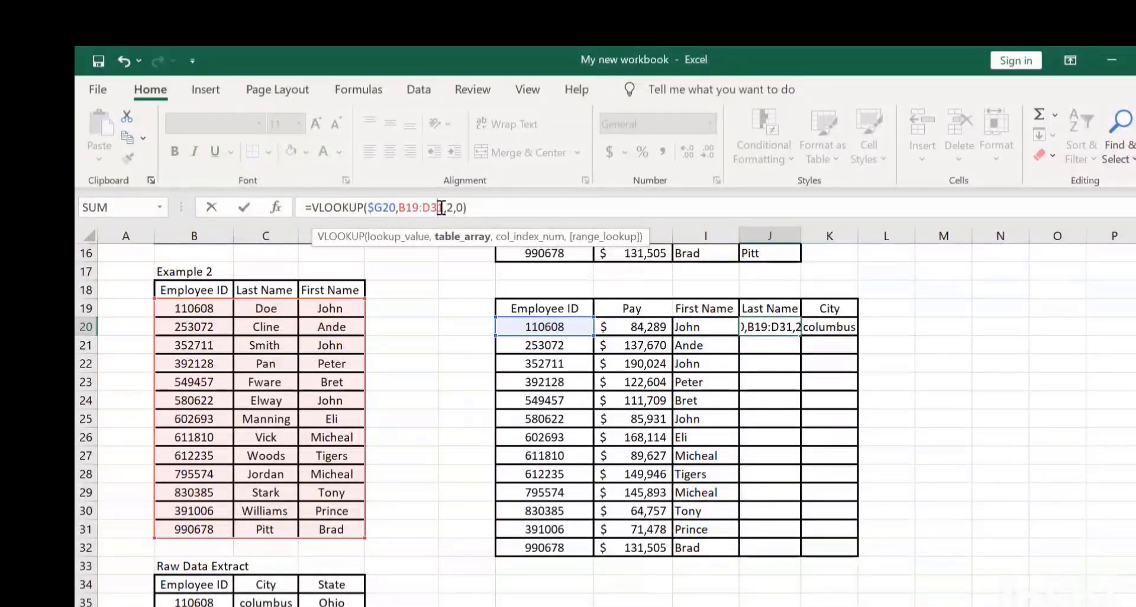
drag(442, 207, 399, 207)
key(F4)
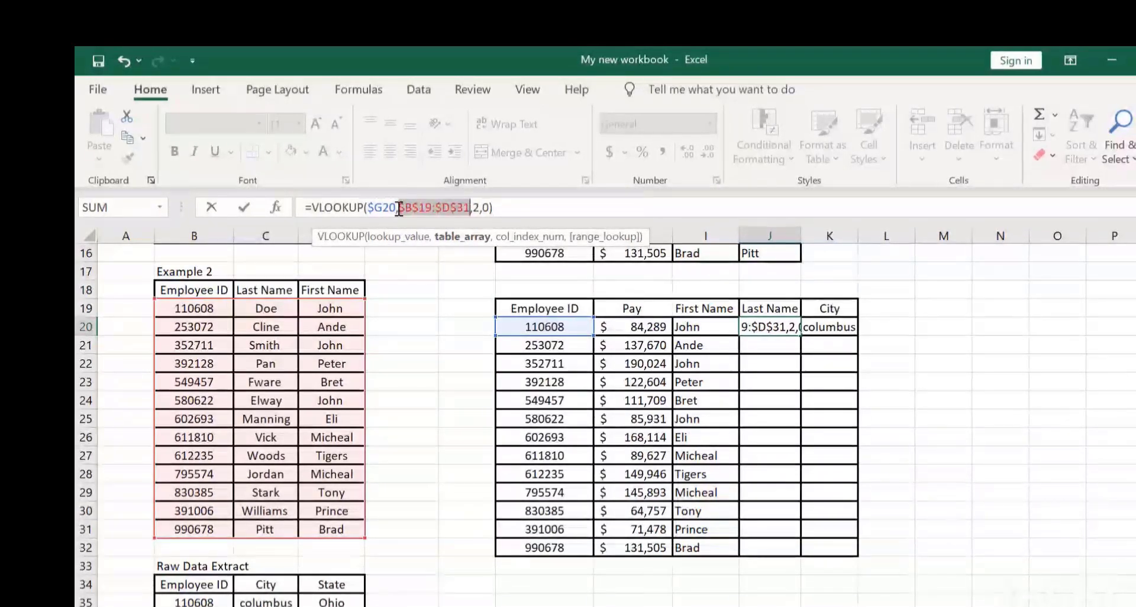
click(520, 204)
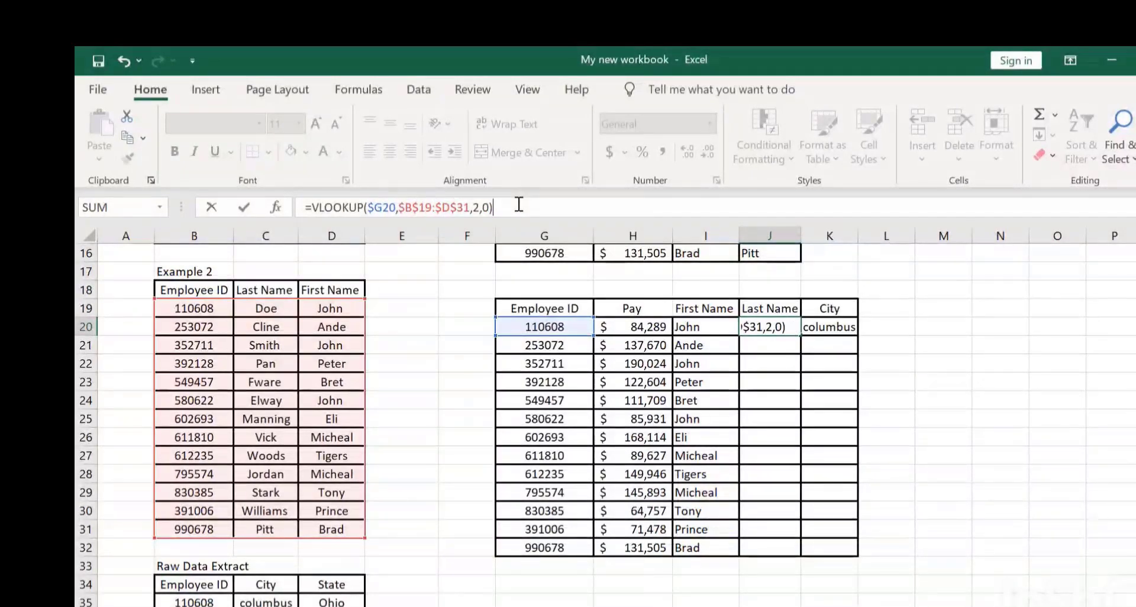
key(Return)
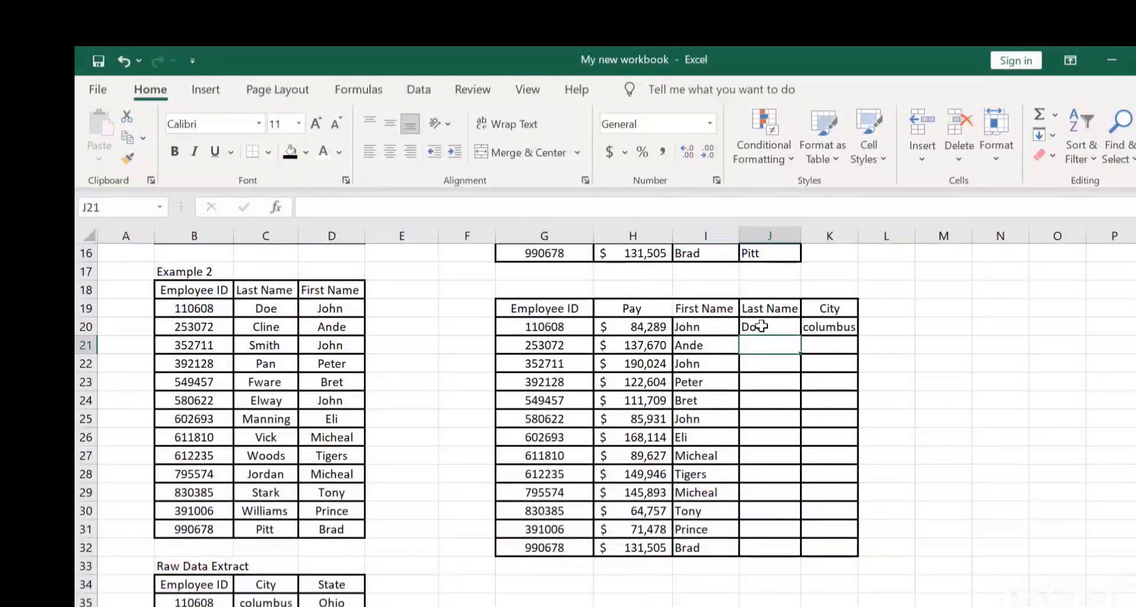
Check the J20 formula's locked references and fill it down the Last Name column to J32
double_click(765, 326)
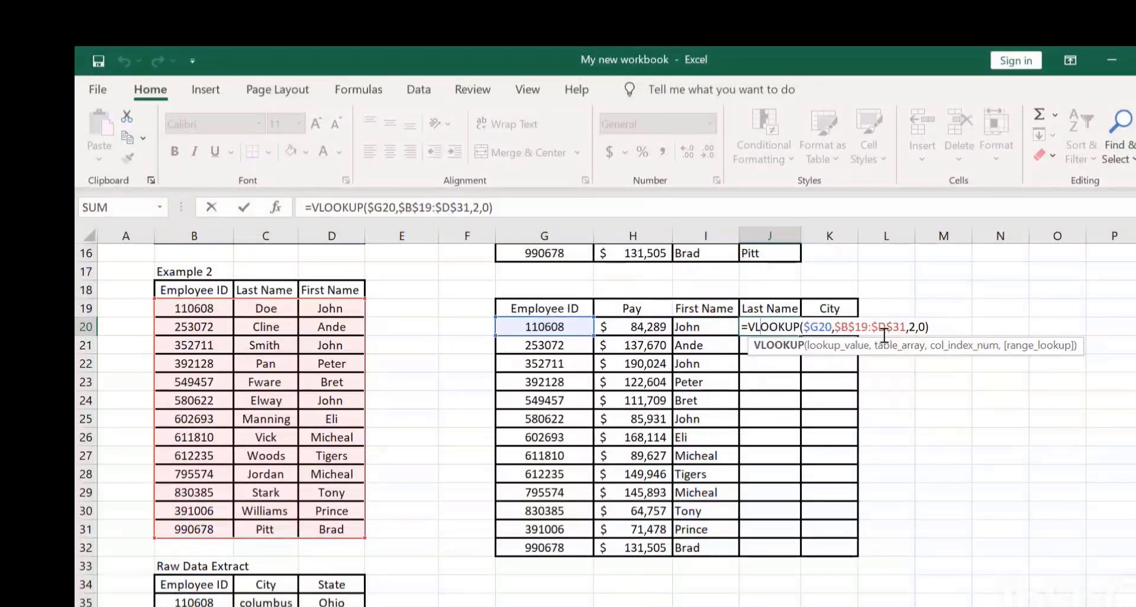
click(958, 327)
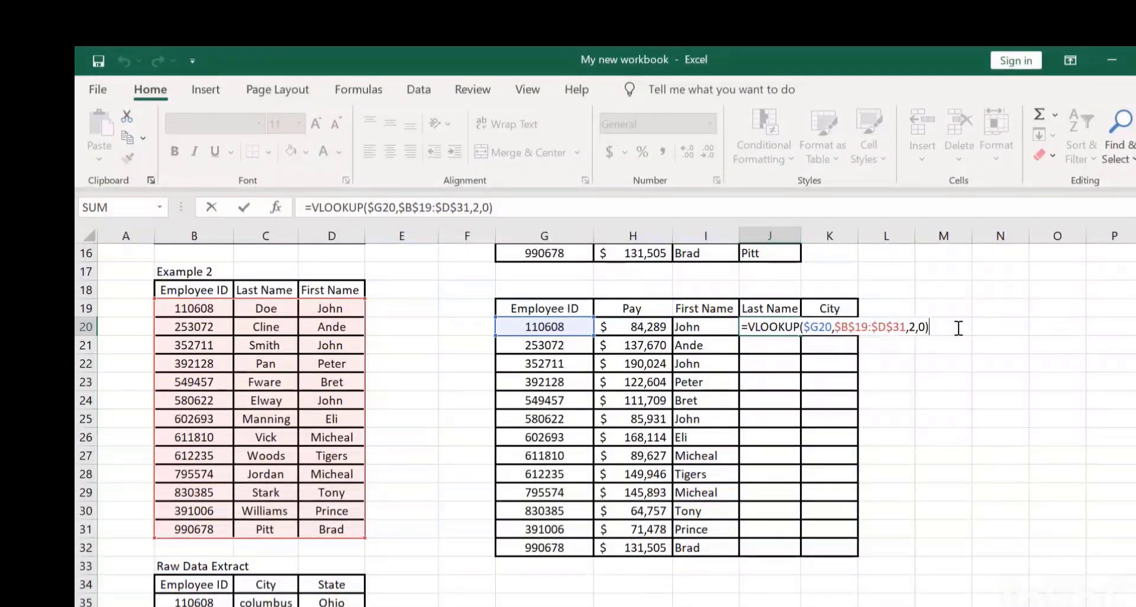
key(Return)
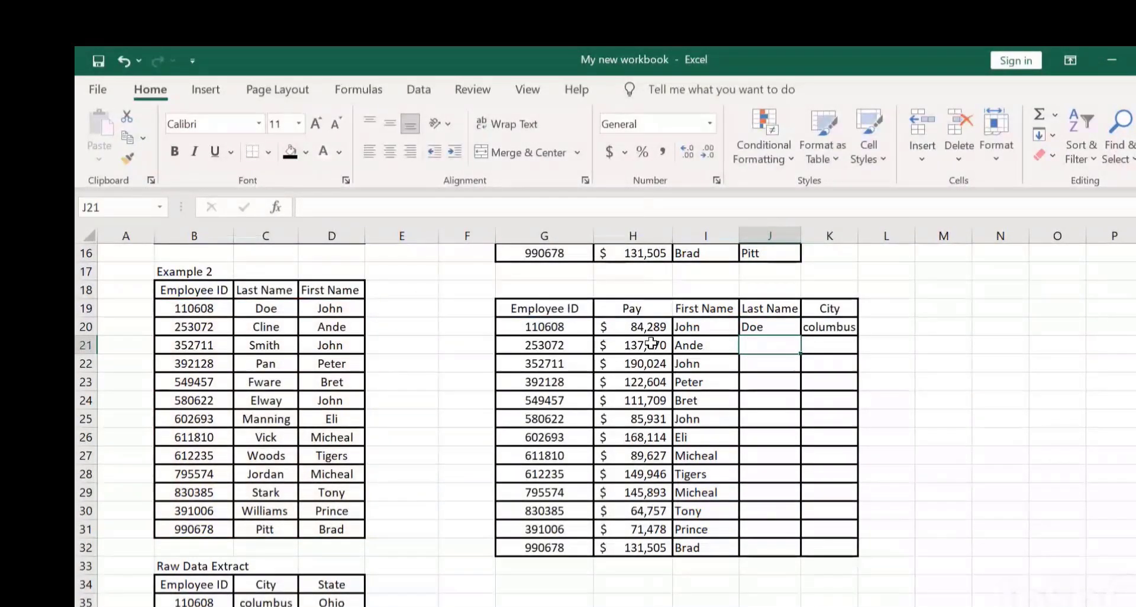
click(768, 327)
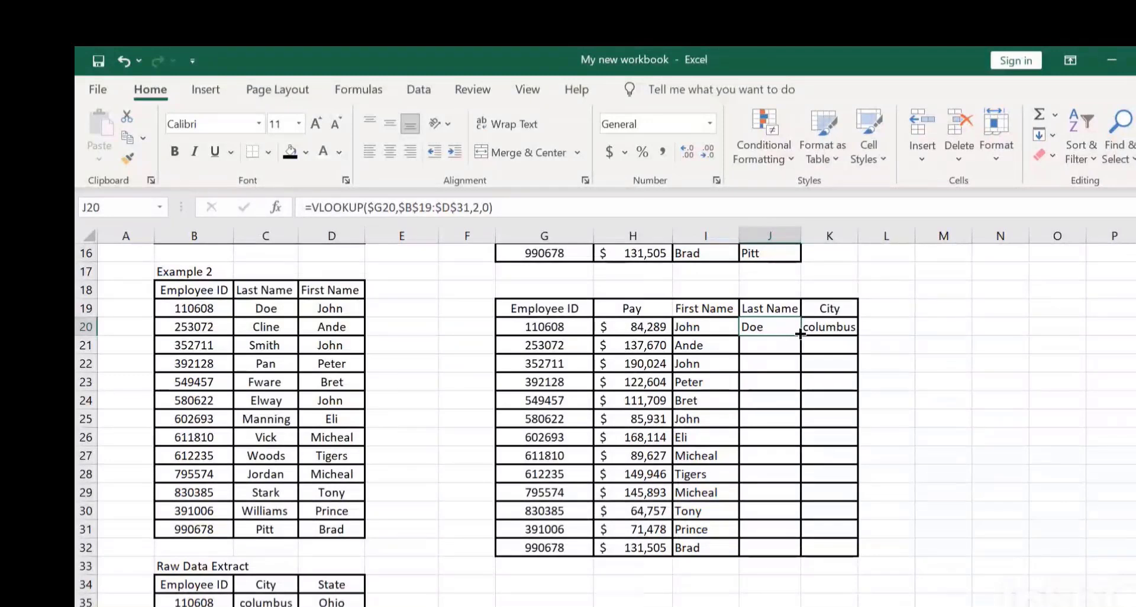
drag(800, 333, 799, 562)
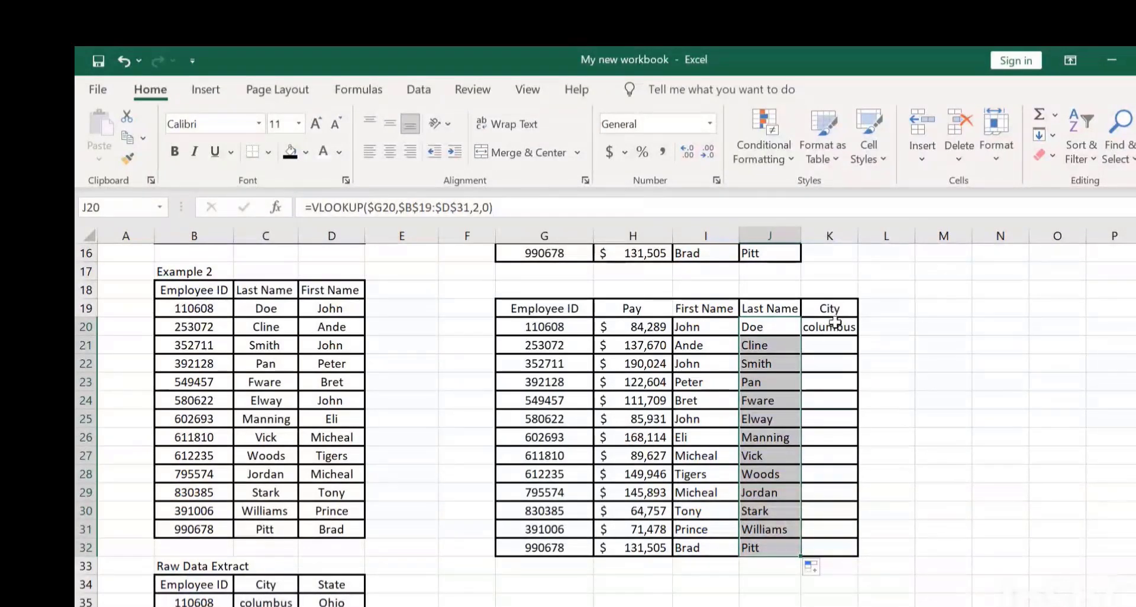
Change the lookup value in the City formula in K20 to the column-locked reference $G20
click(833, 328)
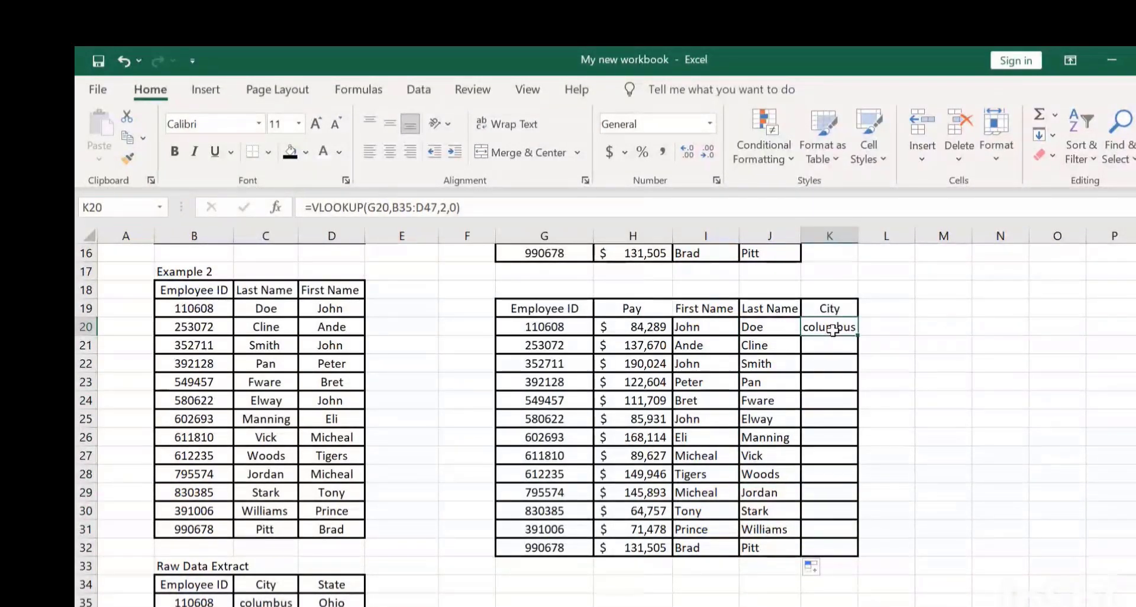
click(372, 208)
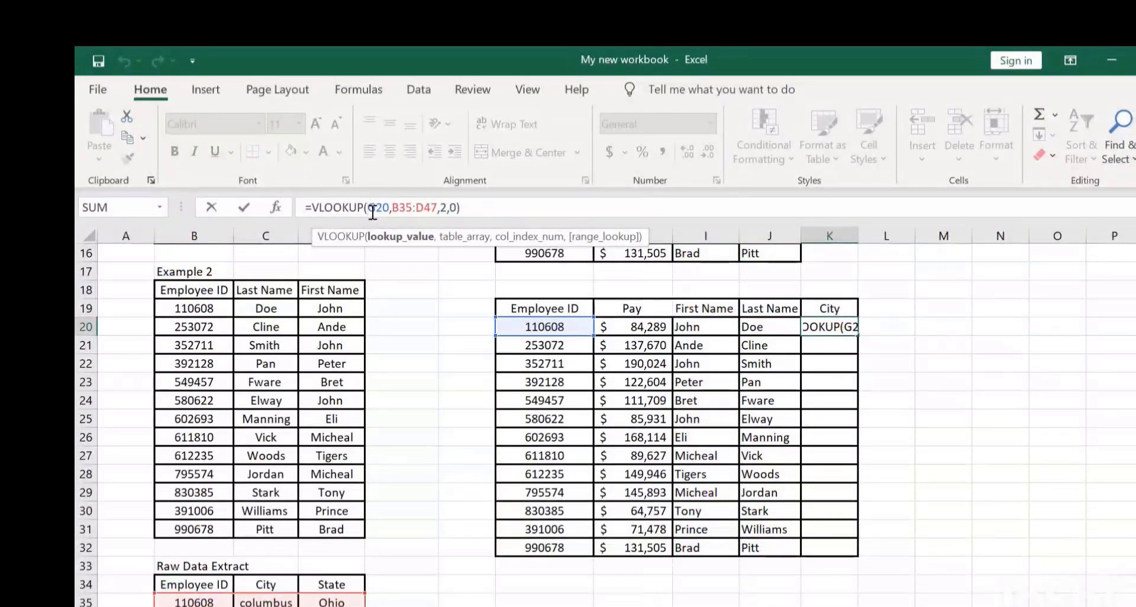
key(F4)
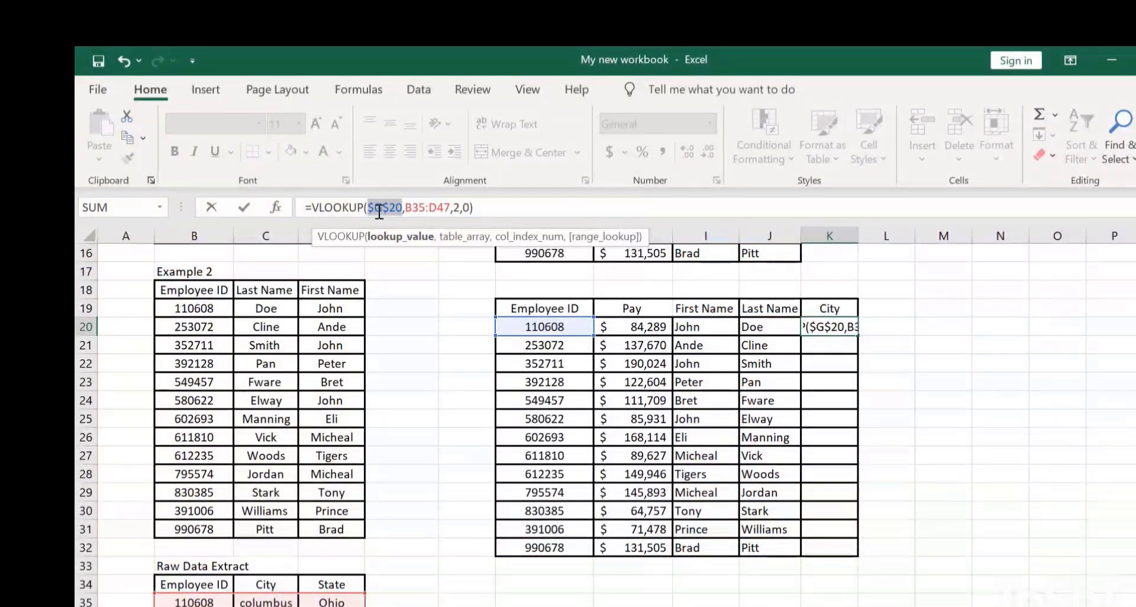
key(F4)
key(F4)
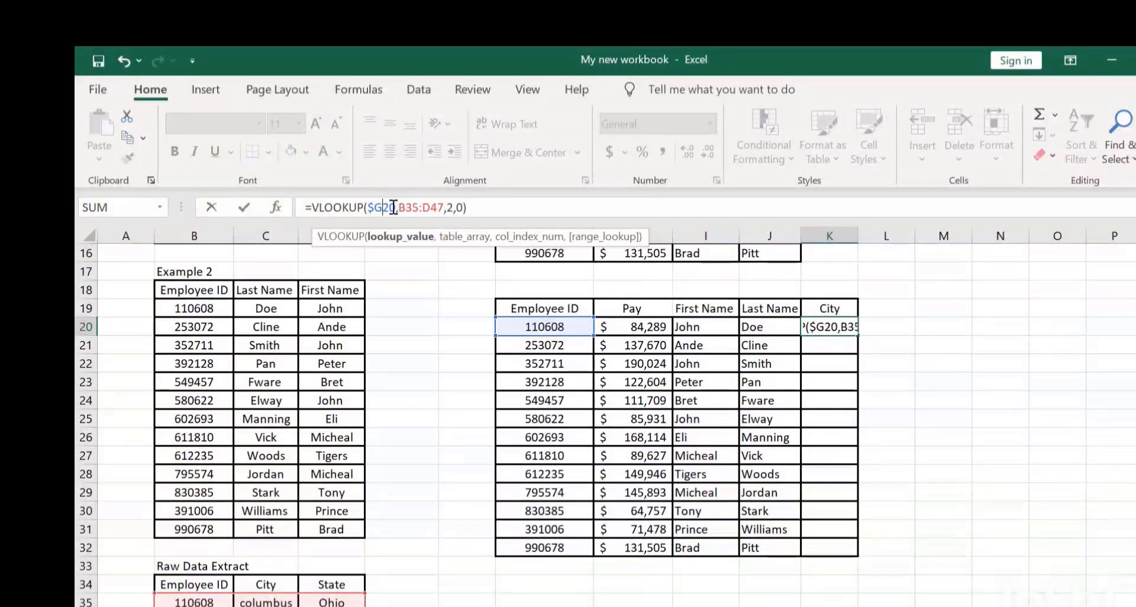
Make the table array in the K20 formula absolute as $B$35:$D$47 and commit the formula
click(446, 207)
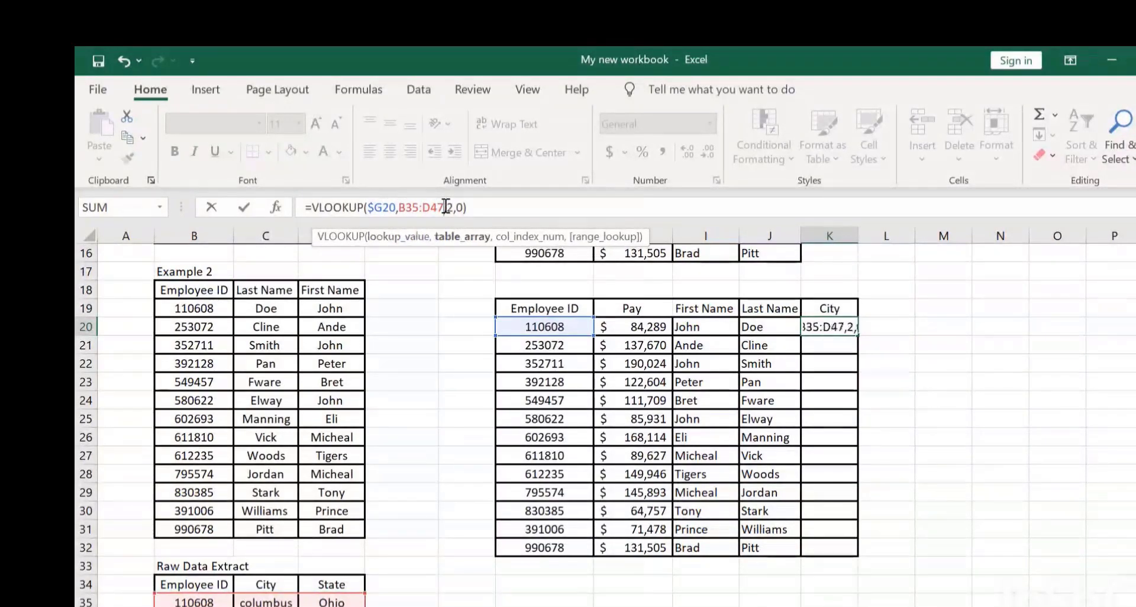
drag(446, 207, 402, 210)
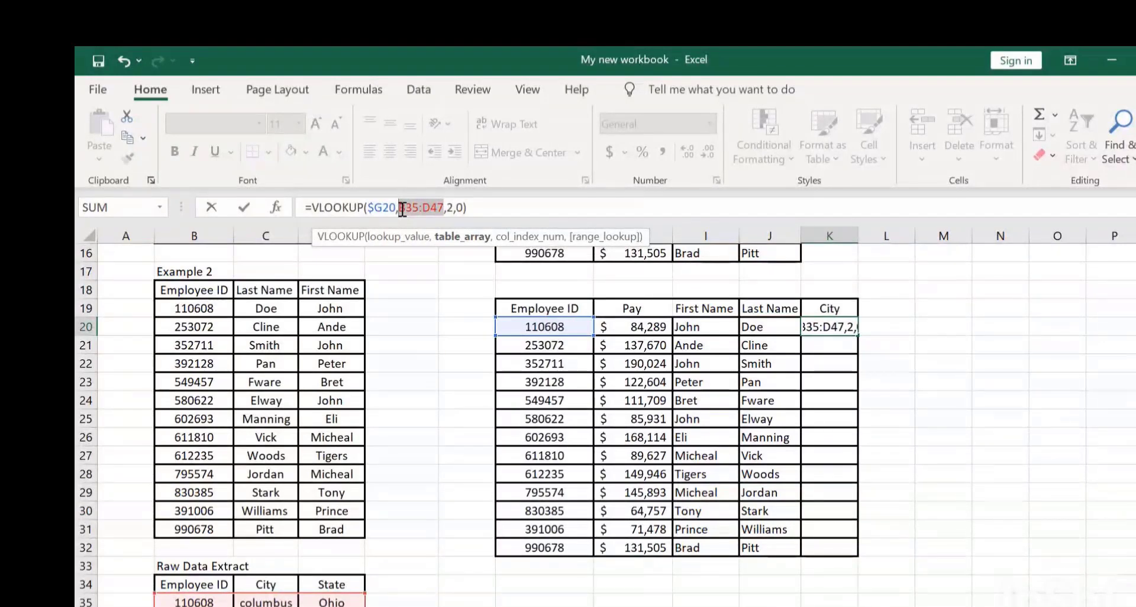
key(F4)
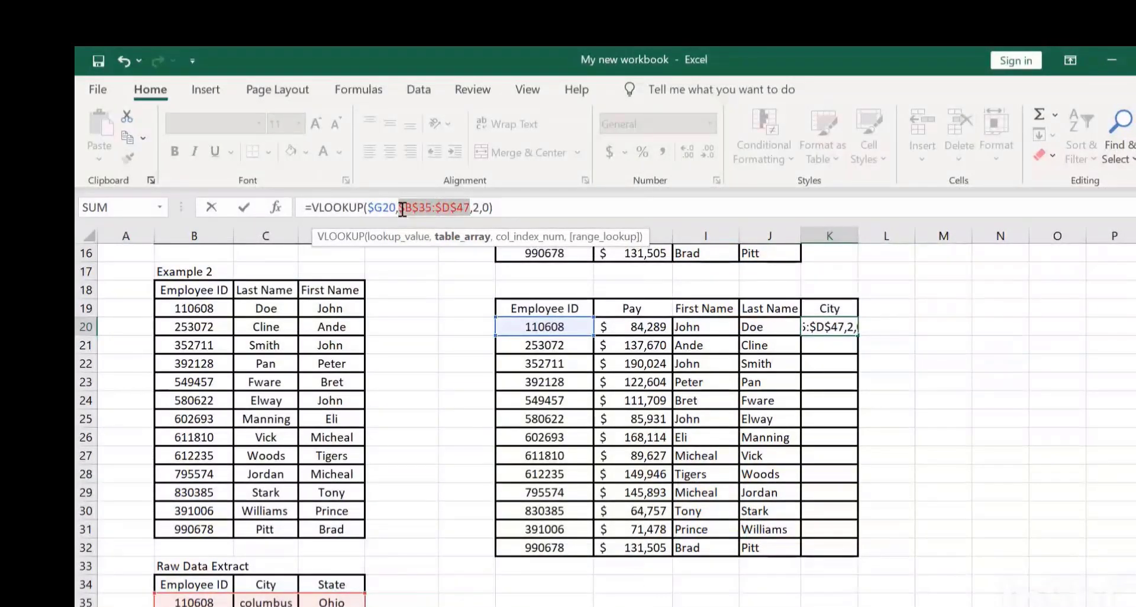
click(518, 214)
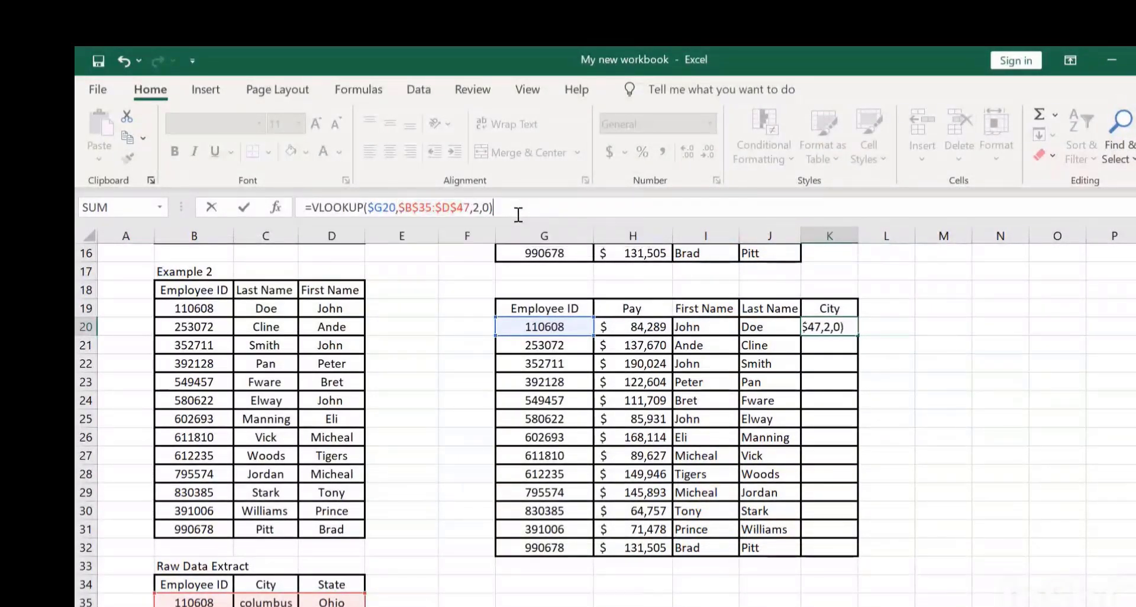
key(Return)
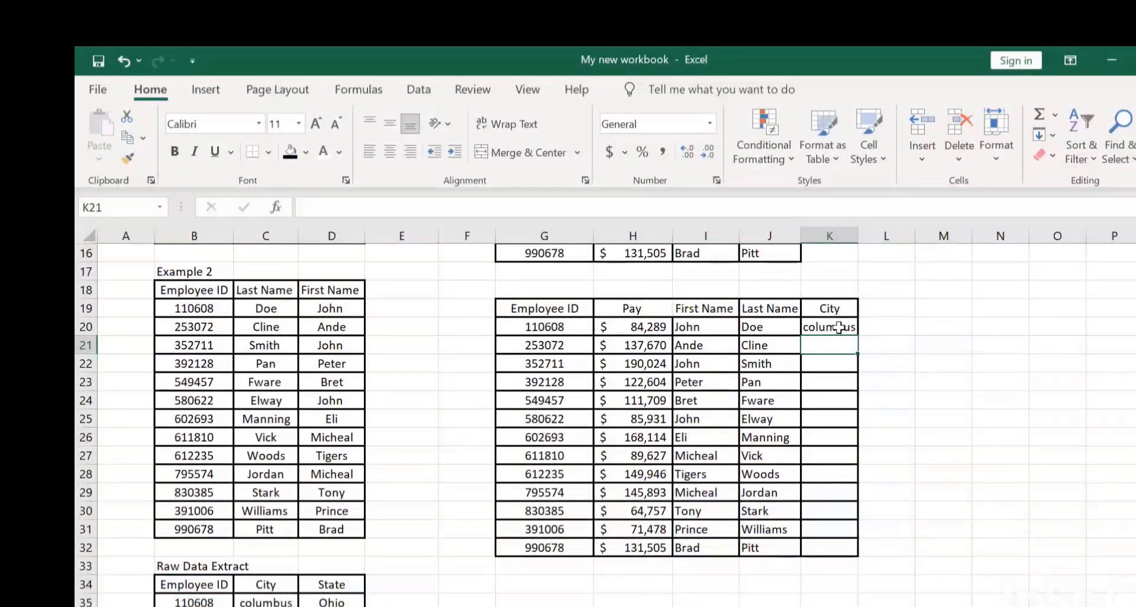
Fill the K20 formula down the City column to K32 and autofit column K to its contents
click(838, 327)
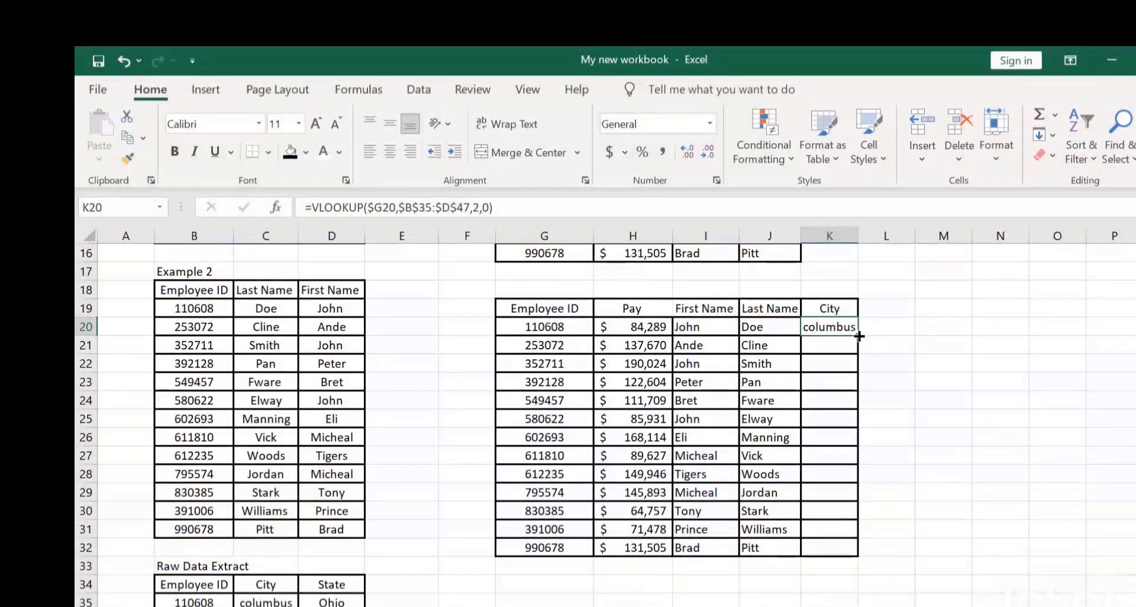
drag(859, 337, 852, 563)
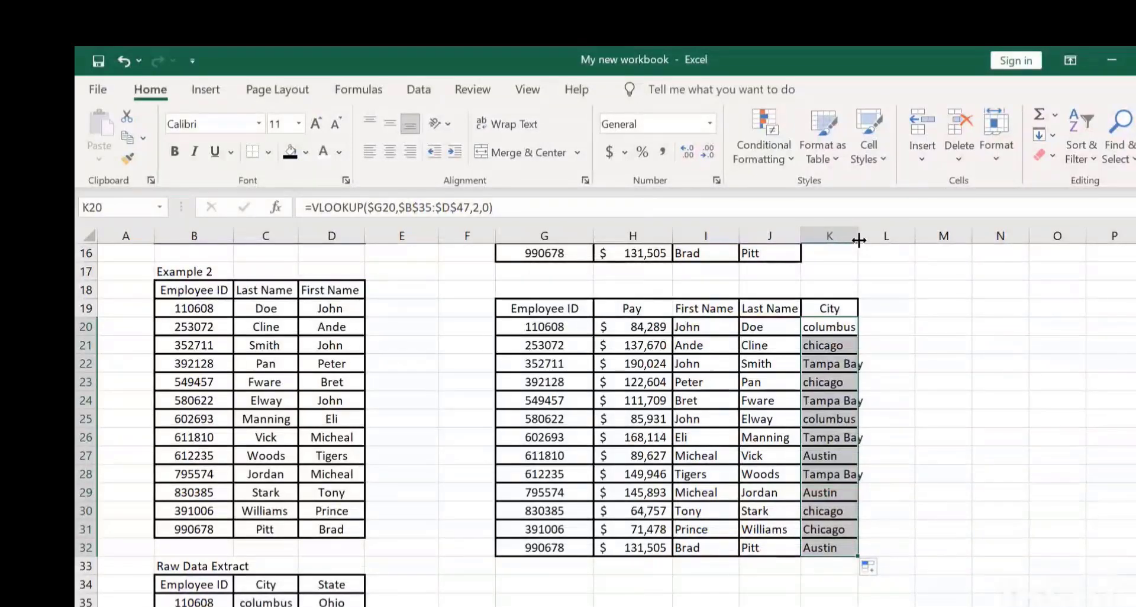
double_click(859, 240)
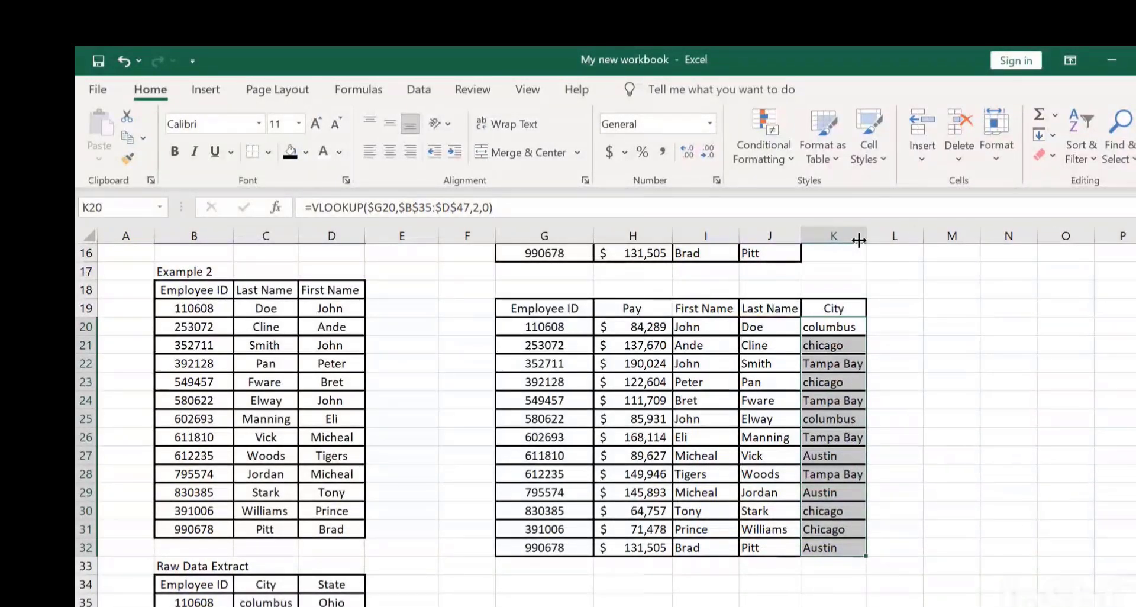
click(971, 457)
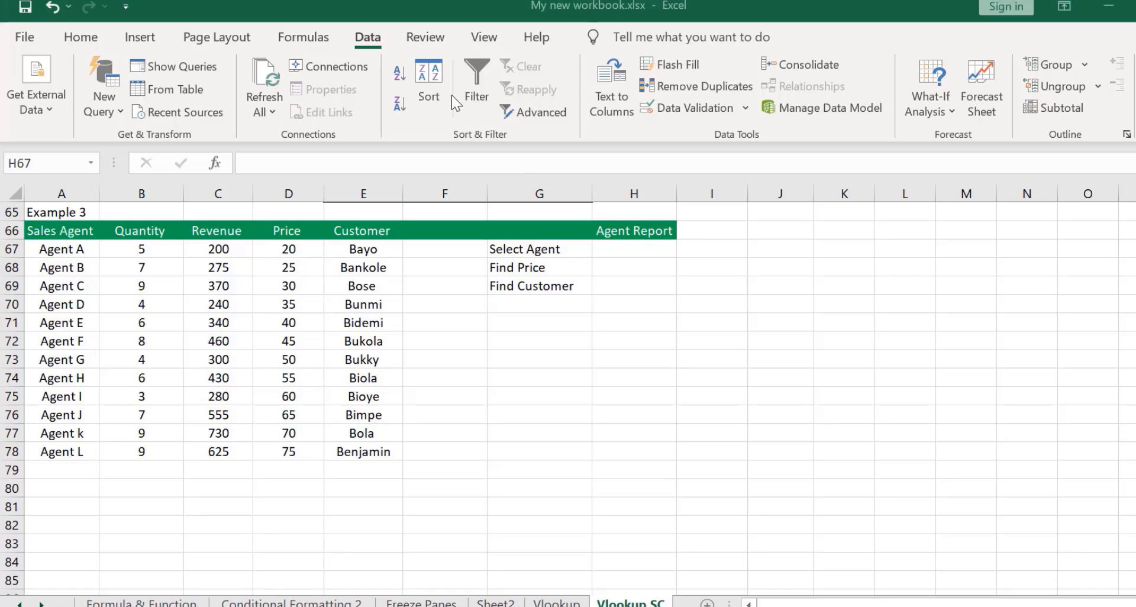
Start a data validation rule for the Select Agent cell H67 and allow only List entries
click(609, 251)
scroll(452, 80, up, 4)
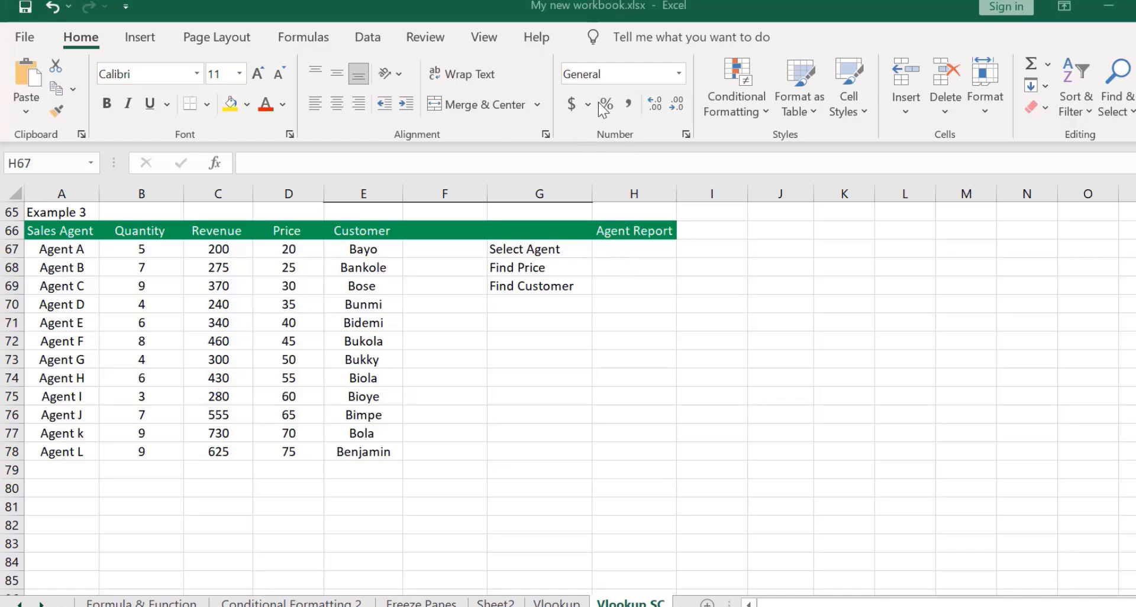
click(363, 42)
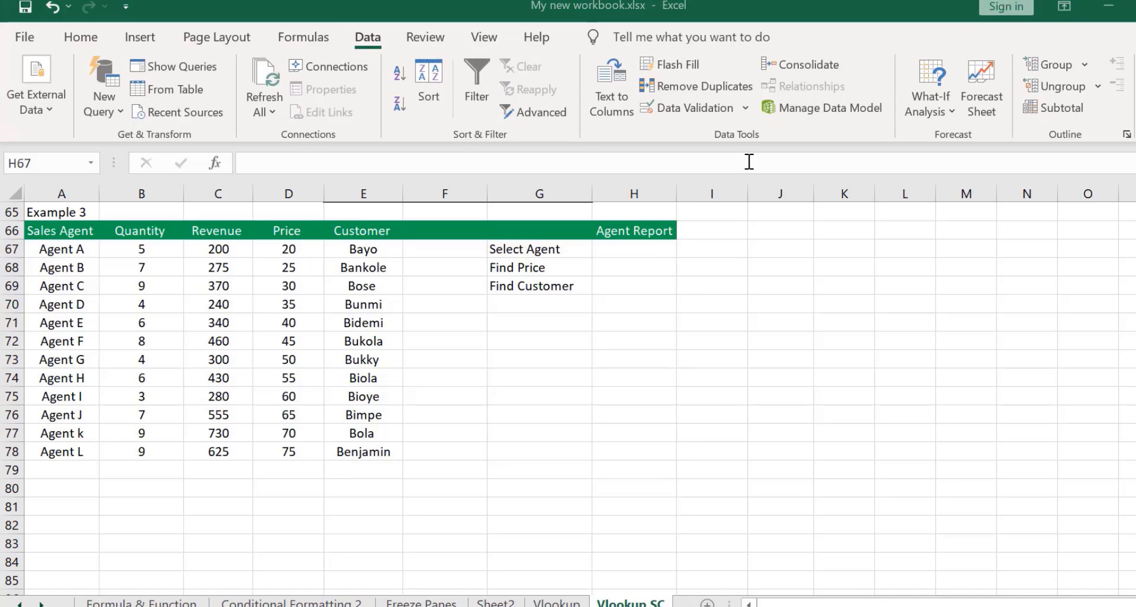
click(745, 105)
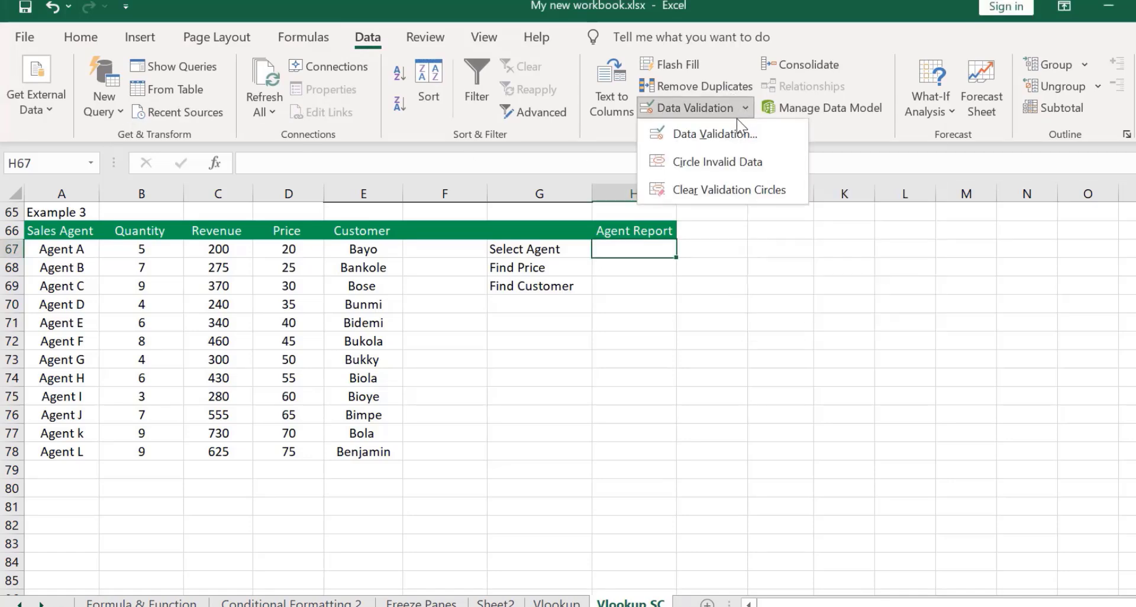
click(732, 129)
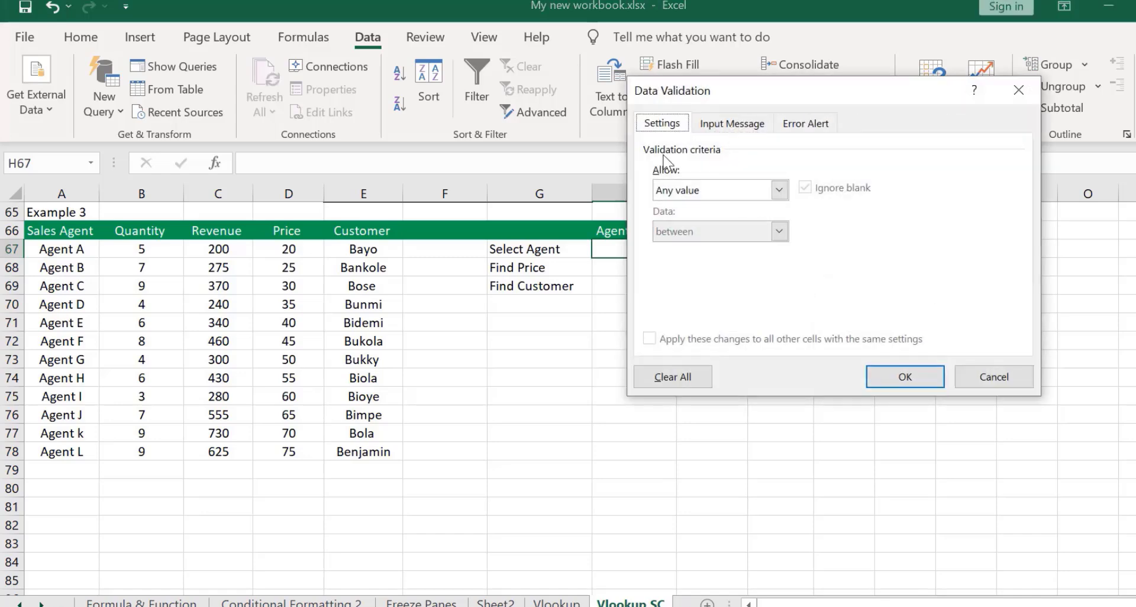
click(779, 190)
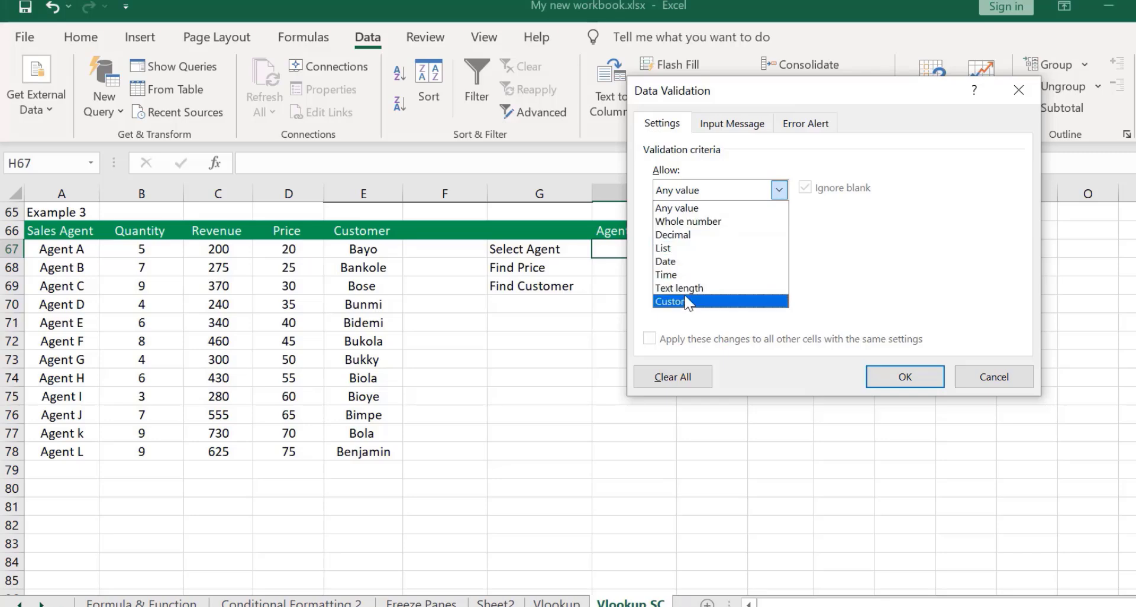
click(667, 248)
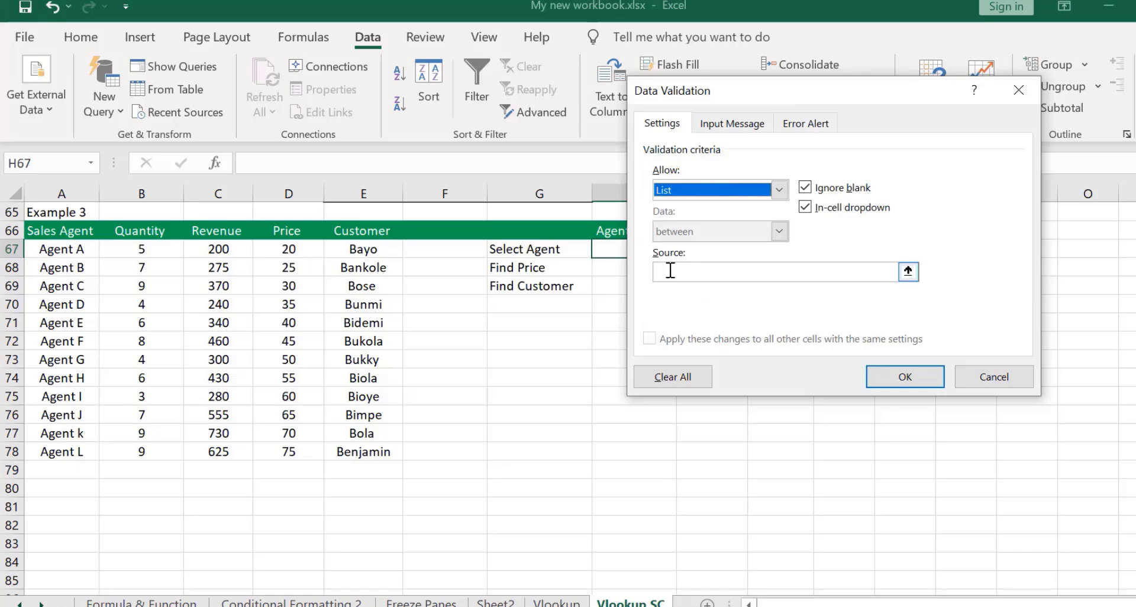
Set the H67 list source to the sales agents in $A$67:$A$78, apply the rule and view the dropdown choices
click(670, 271)
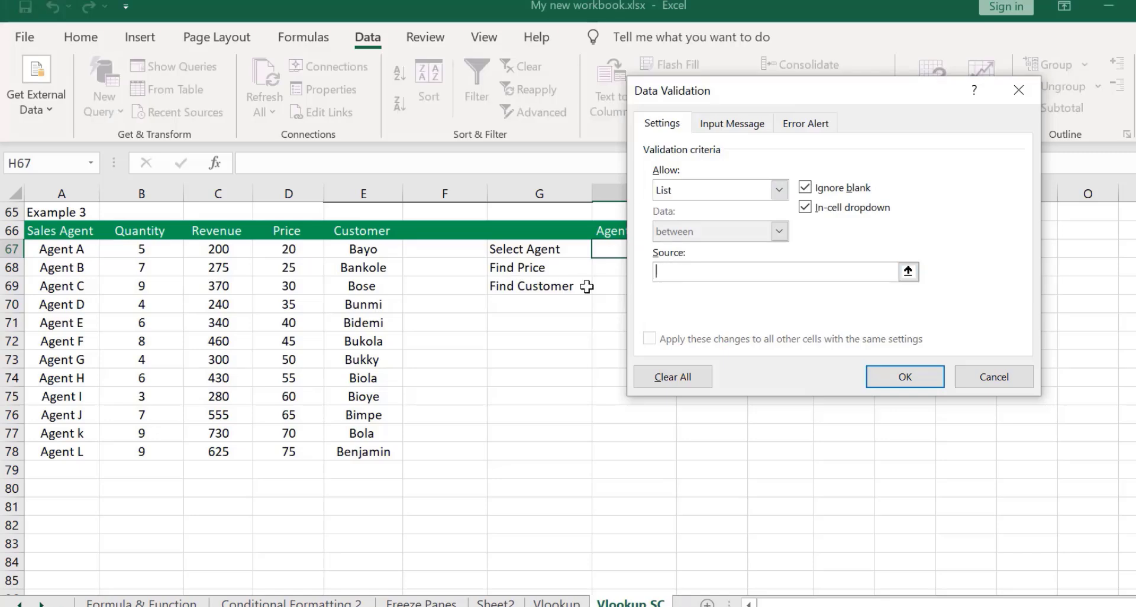
click(51, 250)
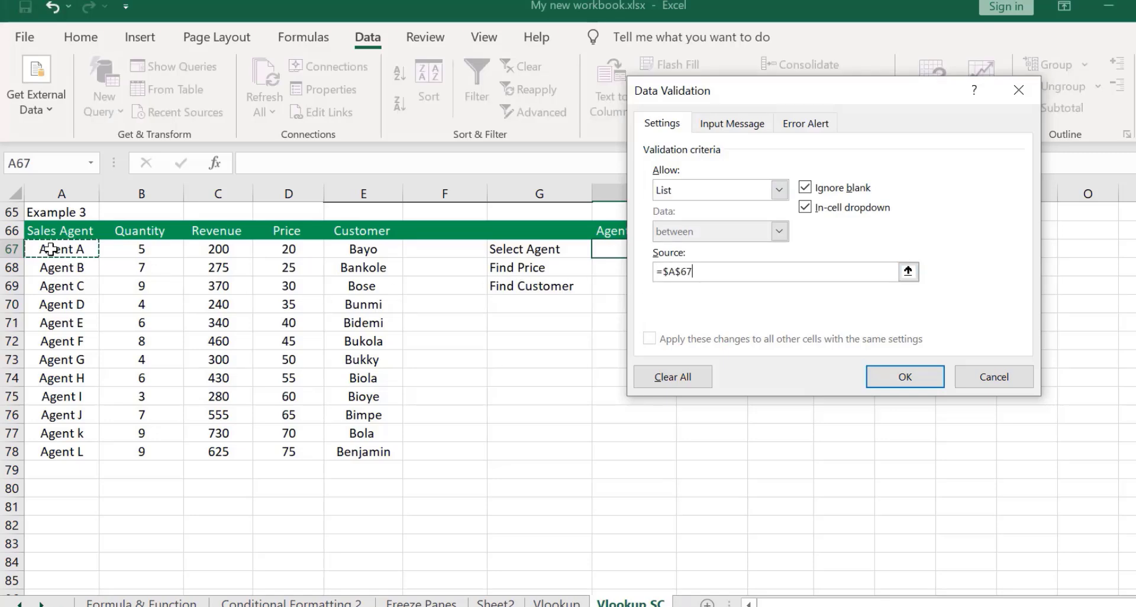
key(shift+Down)
key(shift+Down)
key(shift+Down)
key(shift+Down)
key(shift+Down)
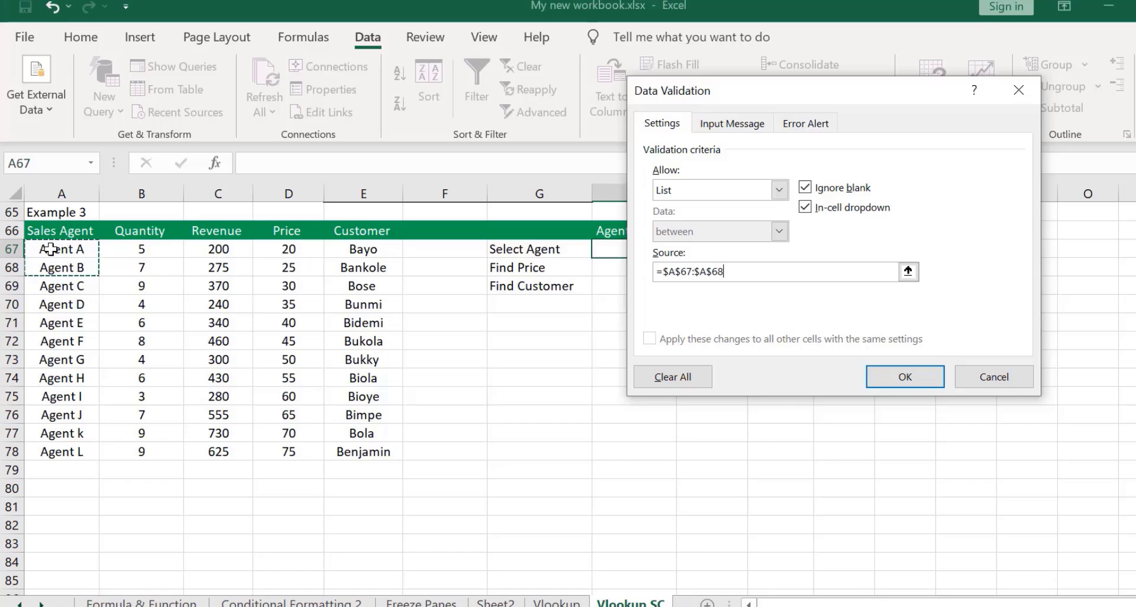
key(shift+Down)
key(shift+Down)
key(shift+Down)
key(shift+Down)
key(shift+Down)
key(shift+Down)
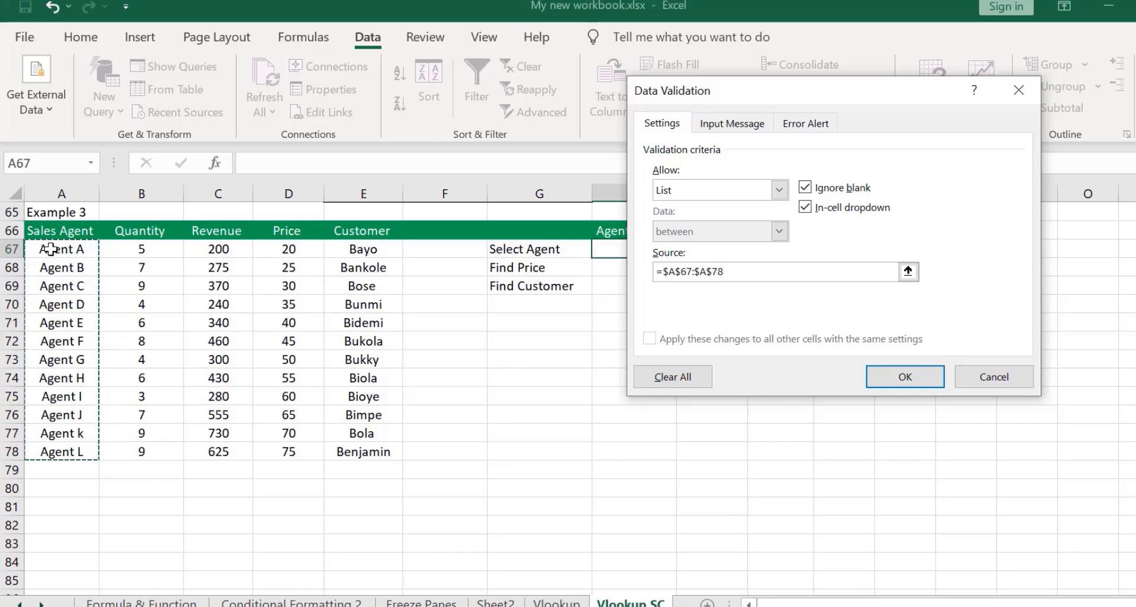
click(893, 374)
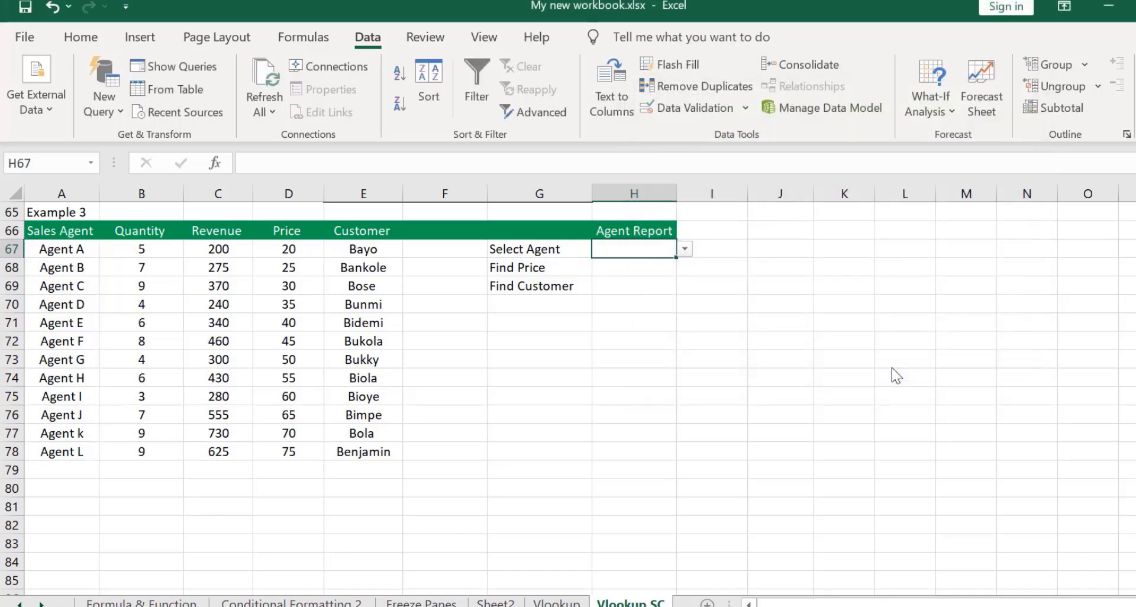
click(683, 249)
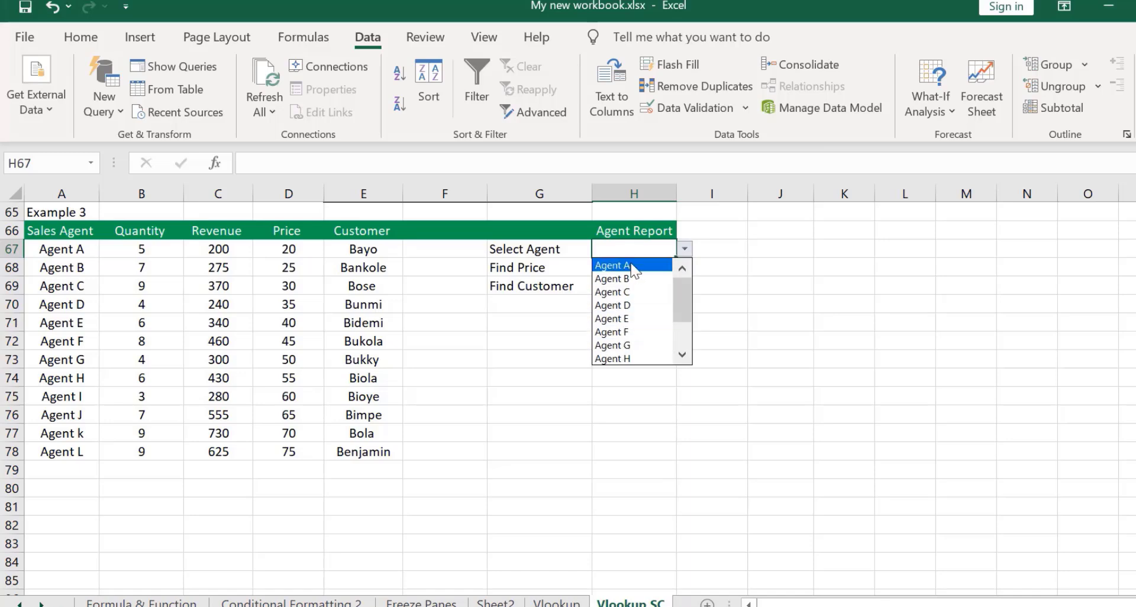
Clear the validation circles and remove all data validation criteria from cell H67
click(748, 109)
click(747, 109)
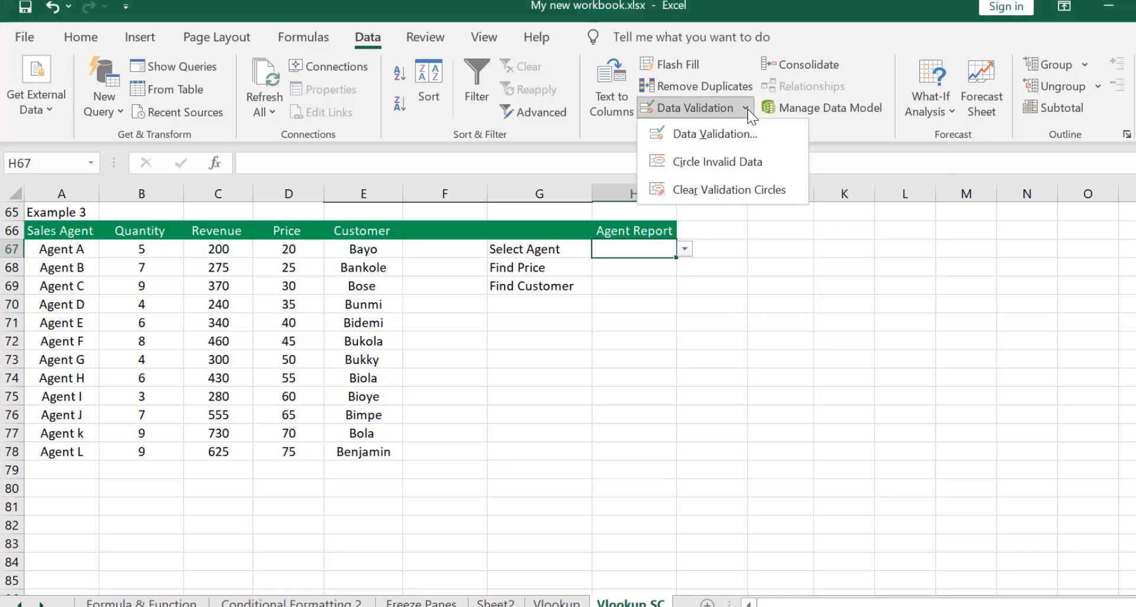
click(728, 190)
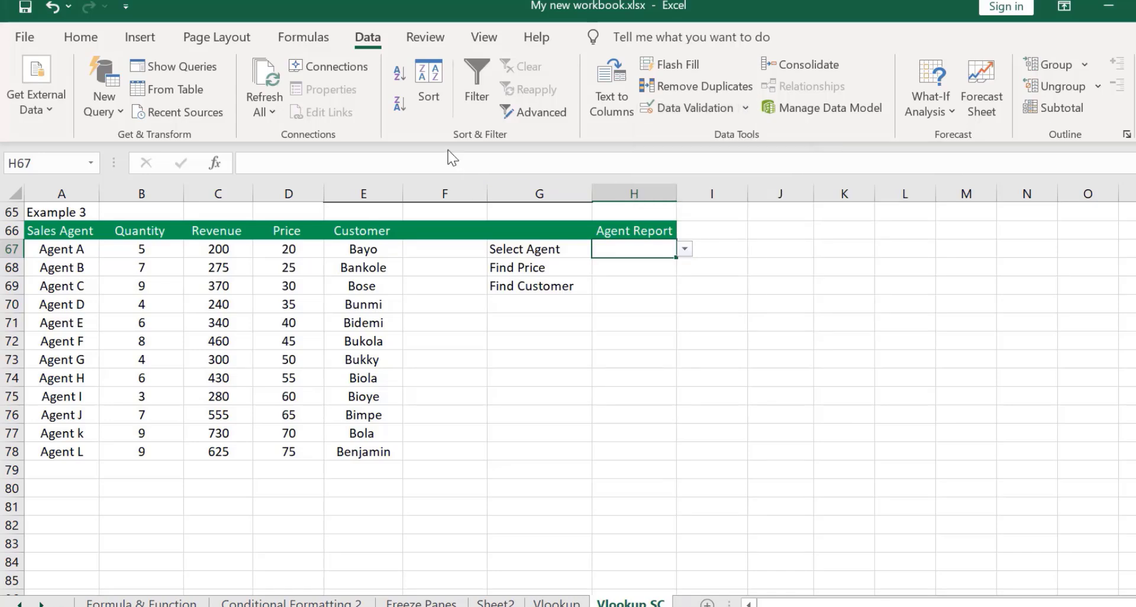
click(747, 107)
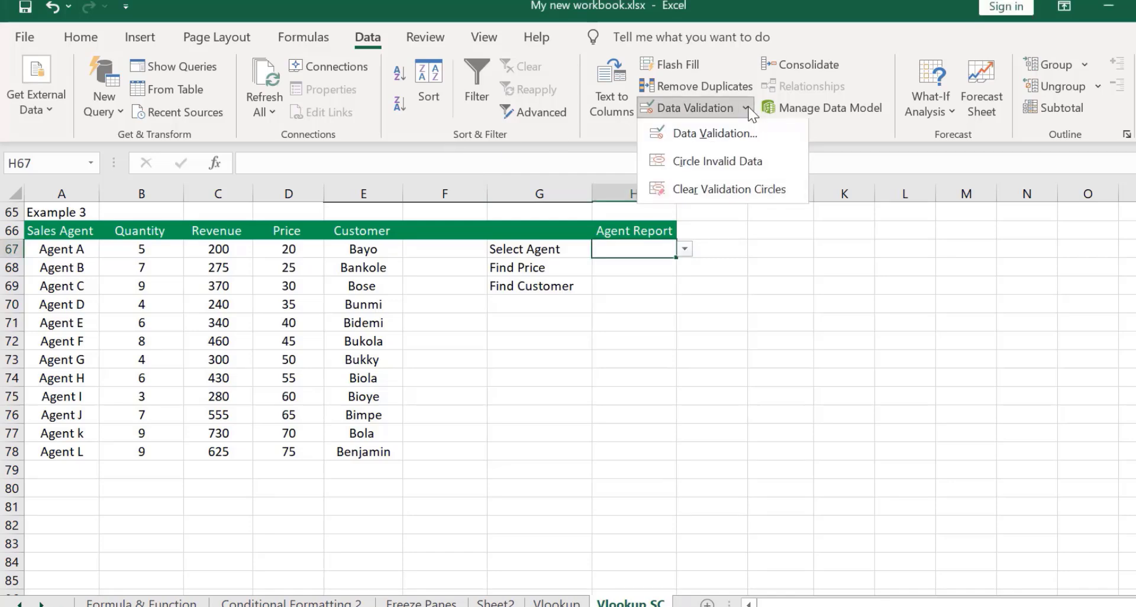
click(736, 133)
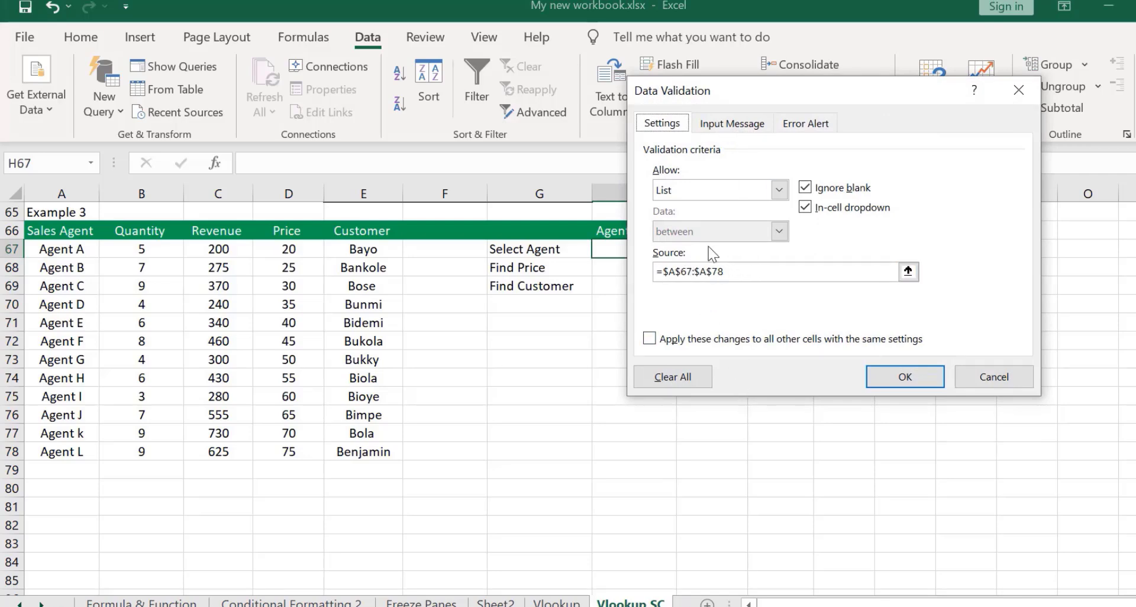
click(643, 373)
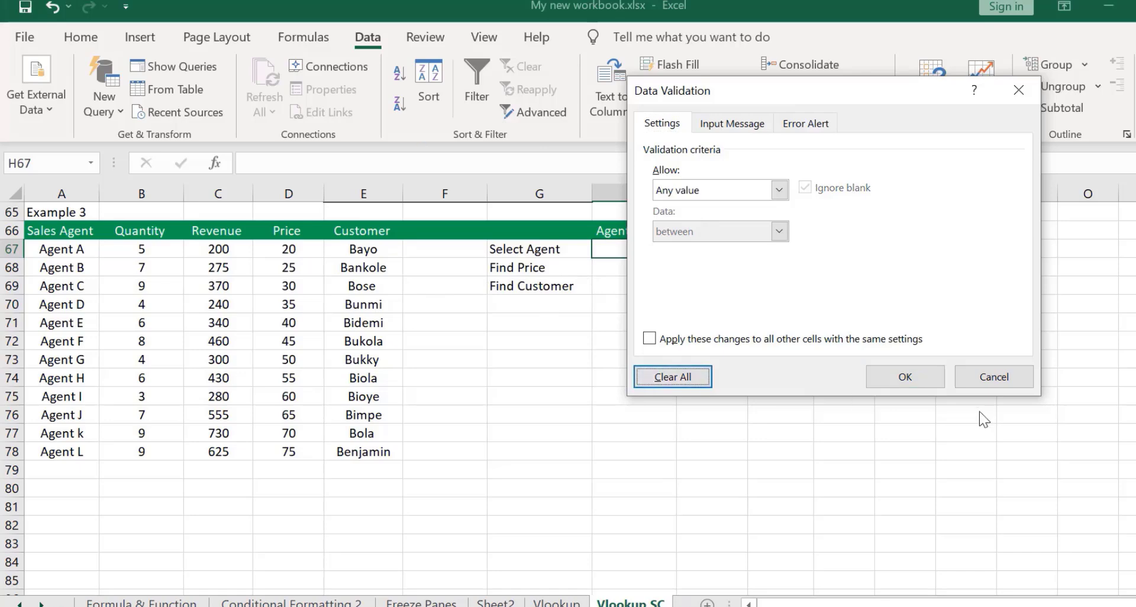
click(918, 382)
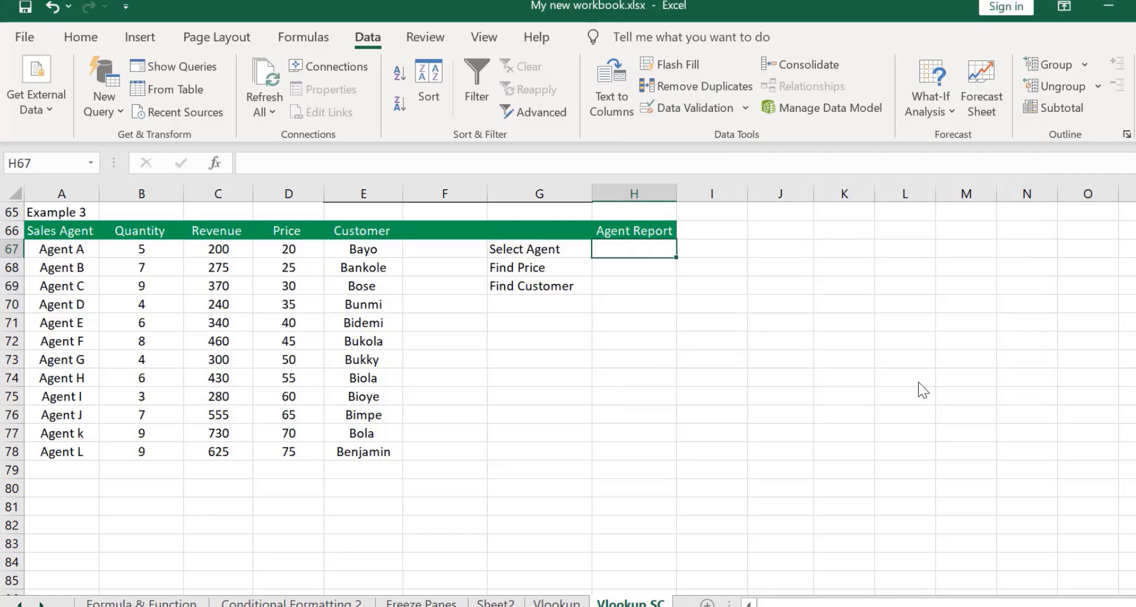
Start a new data validation rule for cell H67 with List as the allowed type
click(741, 105)
click(736, 133)
click(779, 188)
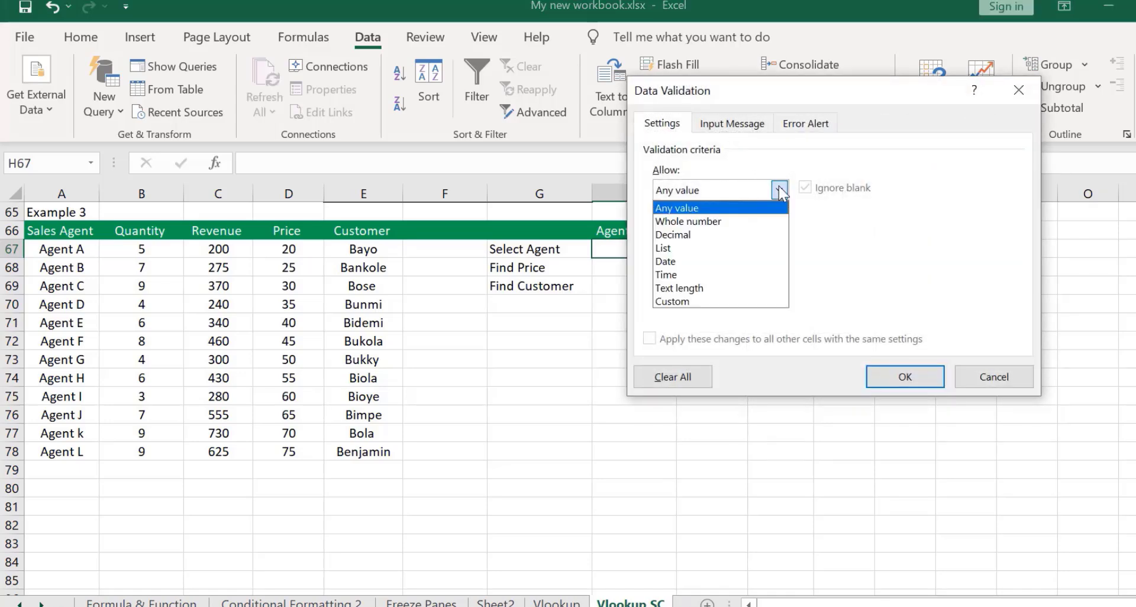
click(685, 252)
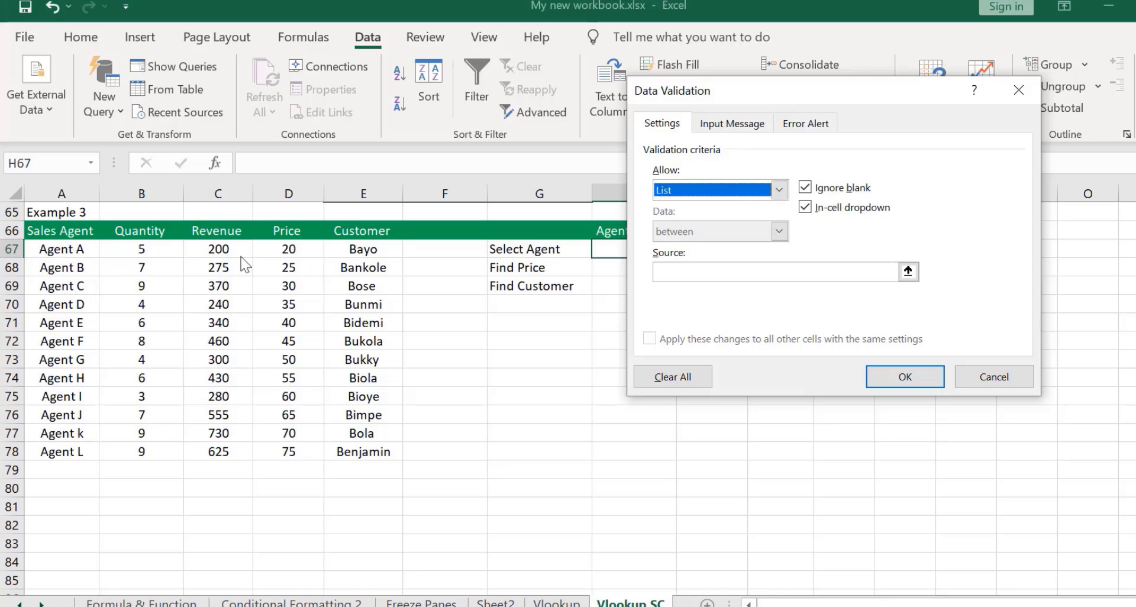
Set the validation source to $A$67:$A$78, apply it and choose Agent A from the dropdown in H67
click(676, 271)
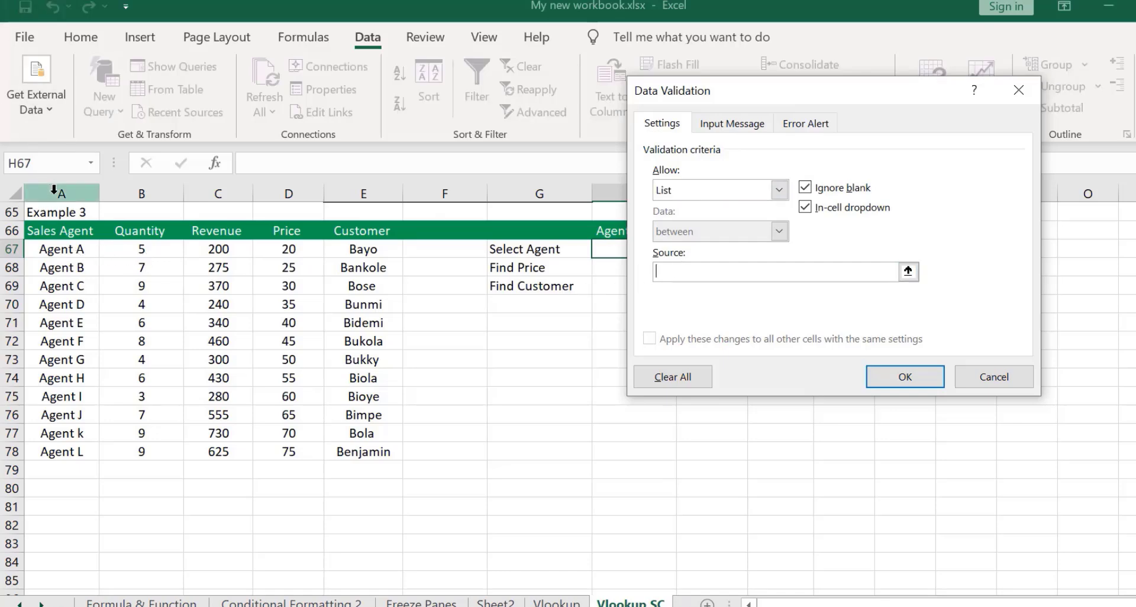
click(60, 254)
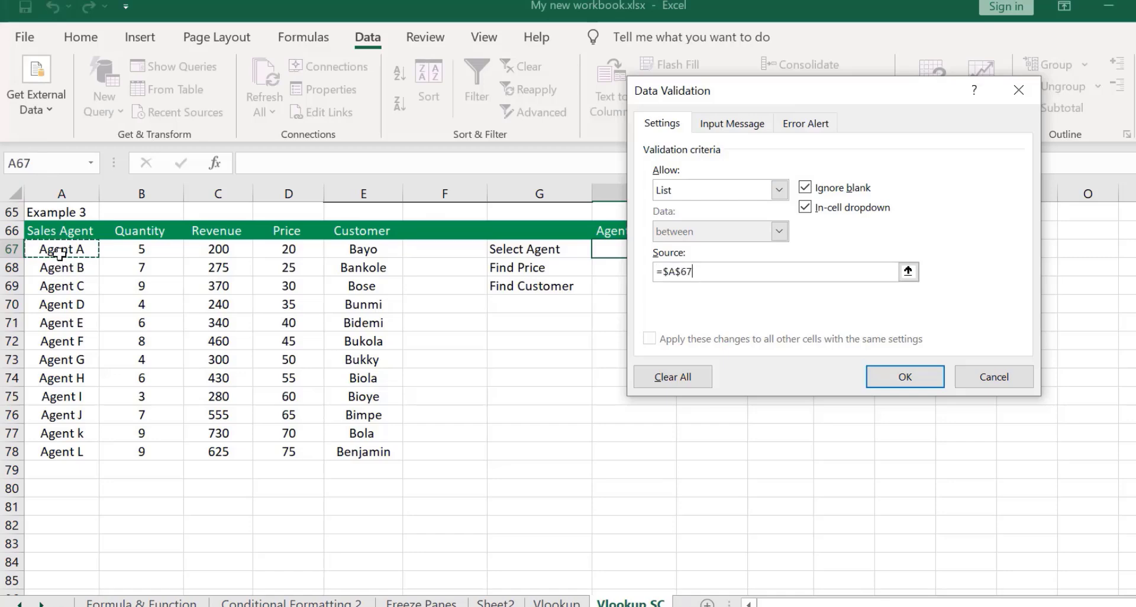
key(shift+Down)
key(shift+Down)
key(shift+Down)
key(shift+Down)
key(shift+Down)
key(shift+Down)
key(shift+Down)
key(shift+Down)
key(shift+Down)
key(shift+Down)
key(shift+Down)
key(shift+Down)
key(shift+Down)
key(shift+Down)
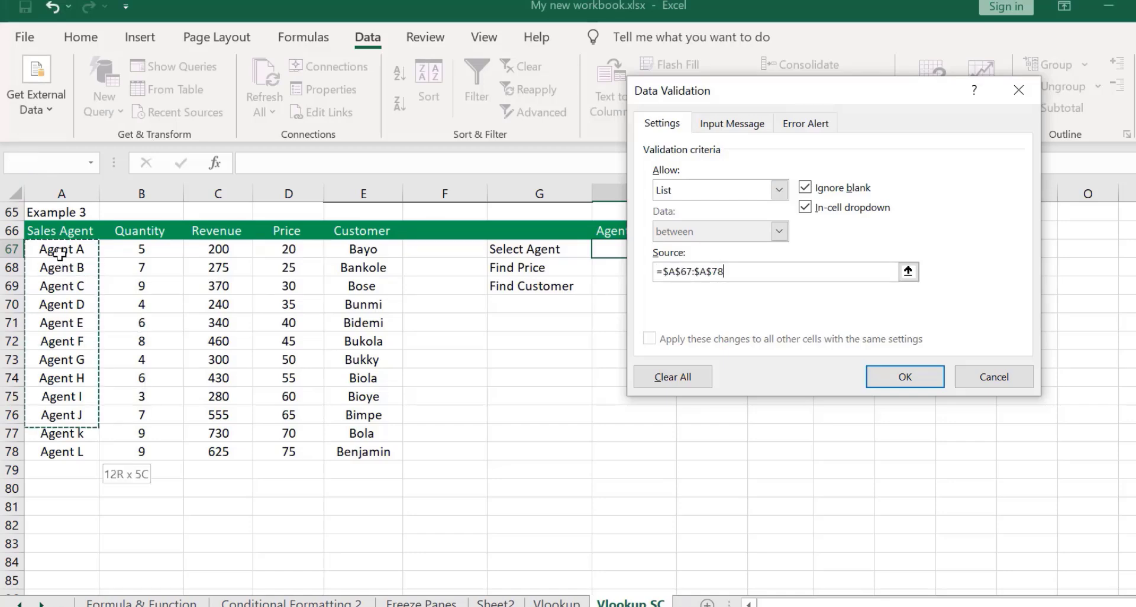
key(shift+Up)
key(shift+Up)
key(shift+Up)
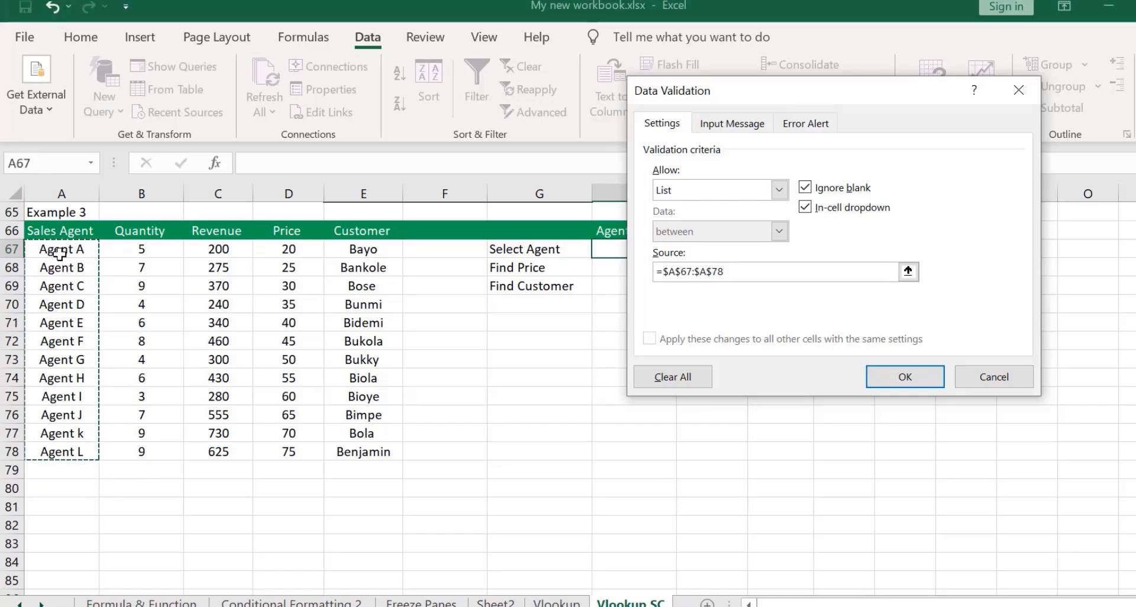
click(932, 375)
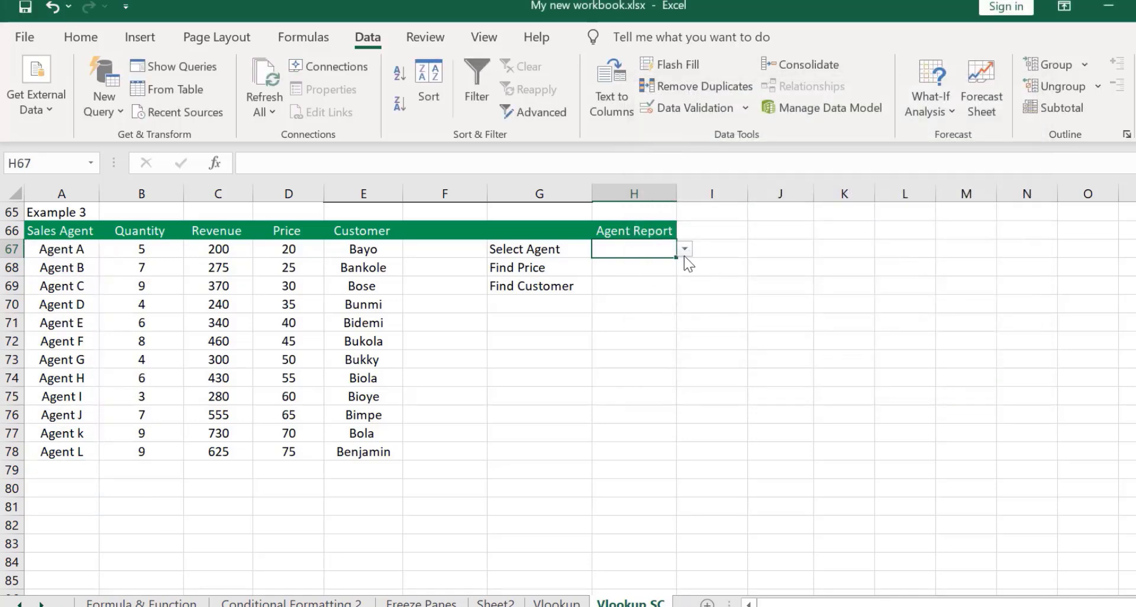
click(684, 255)
click(626, 267)
Begin a VLOOKUP formula in the Find Price cell H68 with H67 as the lookup value
click(608, 267)
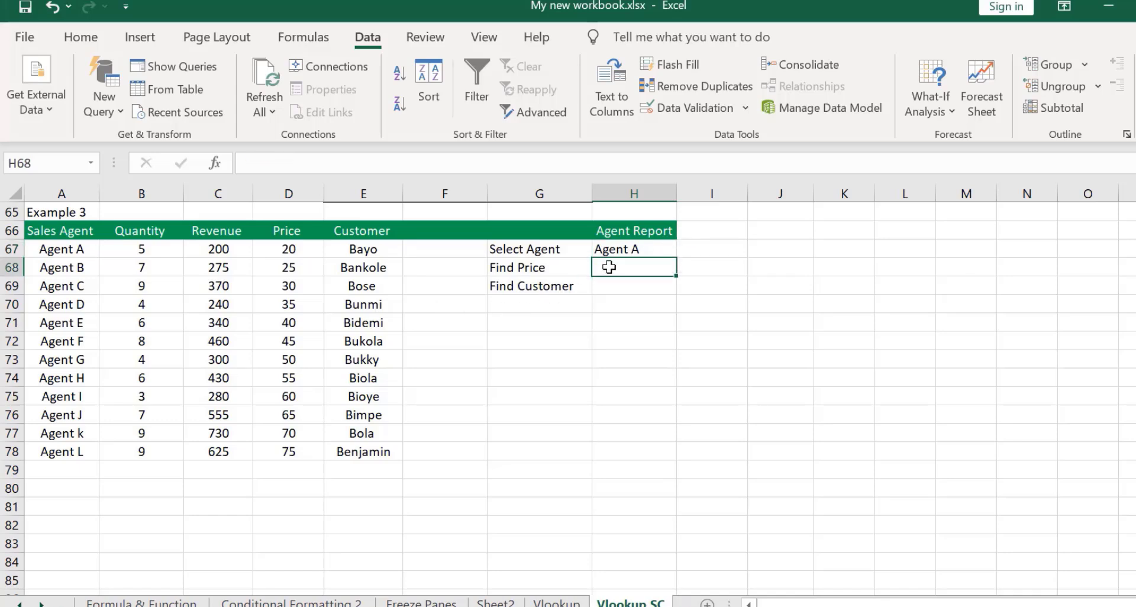
text(=)
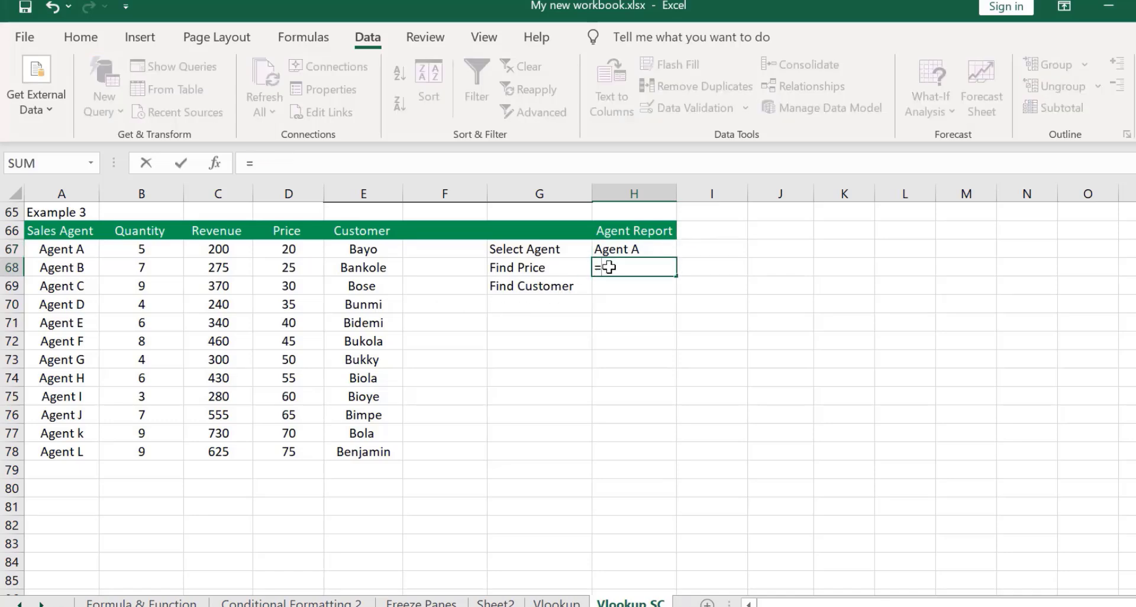
text(v;loo)
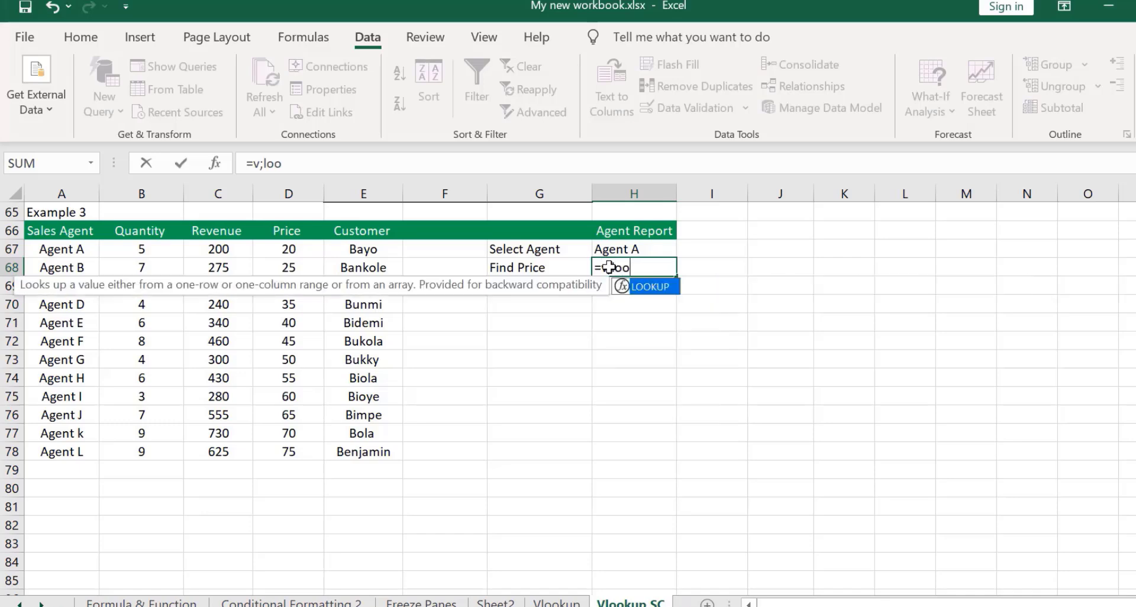
key(BackSpace)
key(BackSpace)
key(BackSpace)
key(BackSpace)
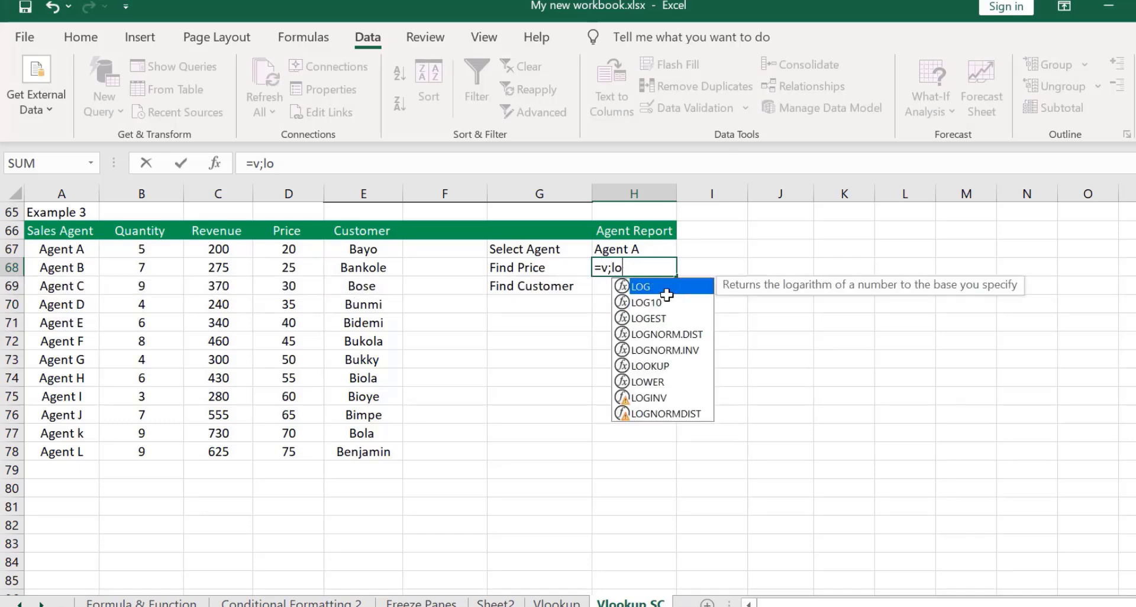
text(loo)
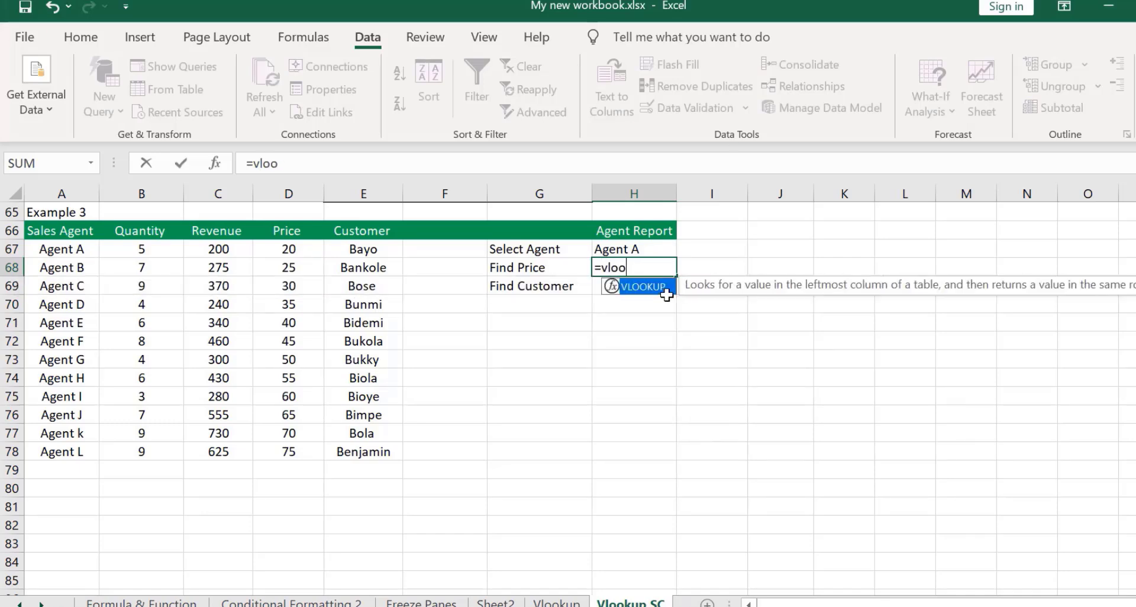
double_click(645, 287)
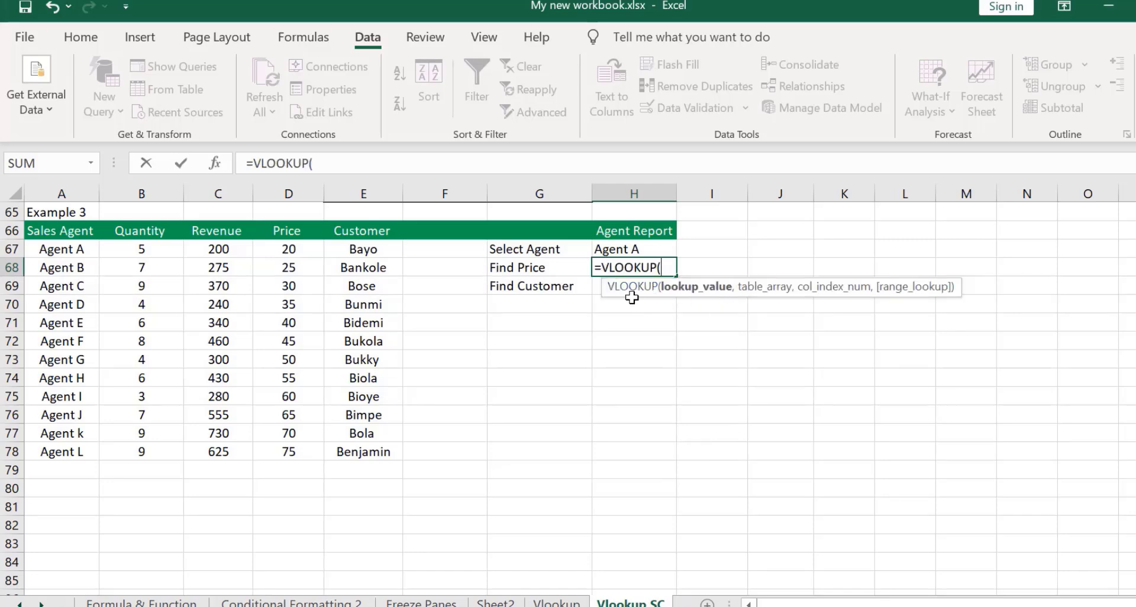
click(609, 248)
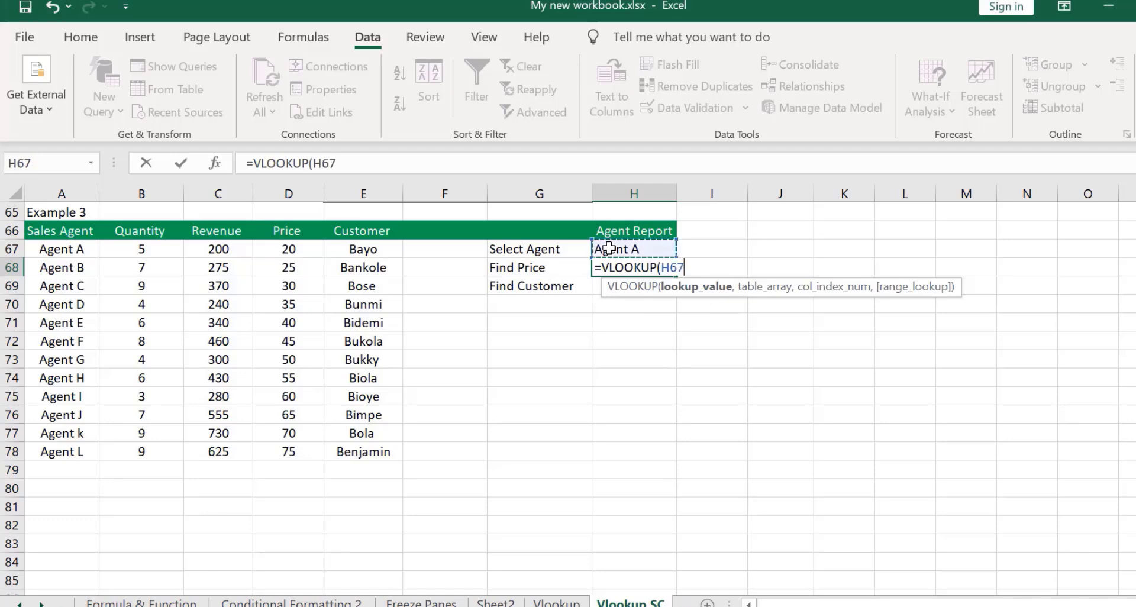
text(,)
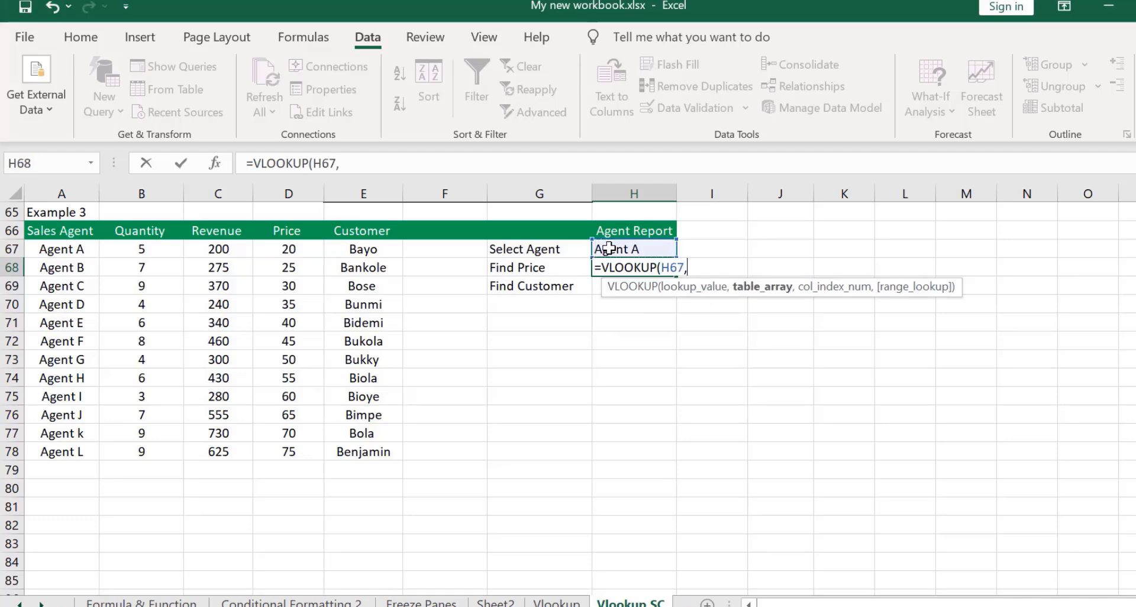
Set the table array of the Find Price VLOOKUP in H68 to A67:E78
click(58, 247)
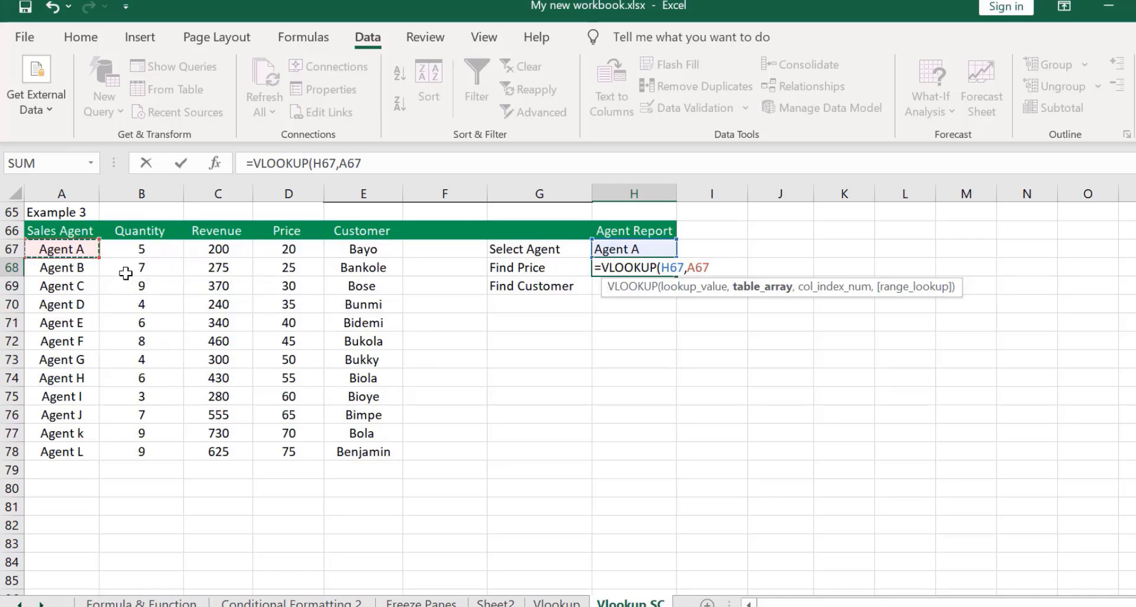
key(shift+Down)
key(shift+Down)
key(shift+Down)
key(shift+Down)
key(shift+Down)
key(shift+Down)
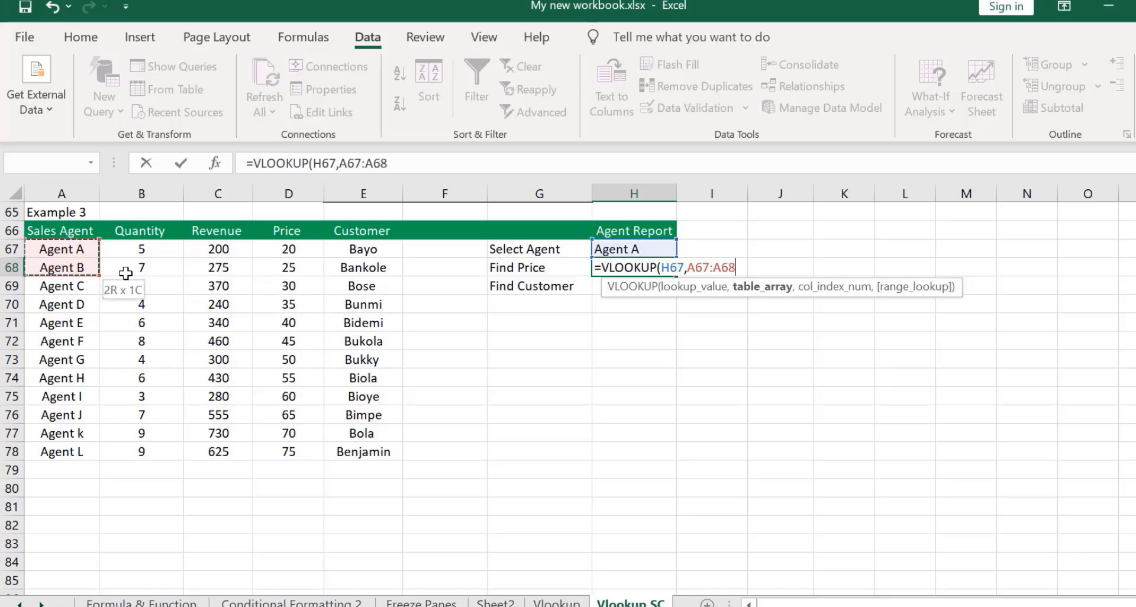
key(shift+Down)
key(shift+Down)
key(shift+Down)
key(shift+Down)
key(shift+Down)
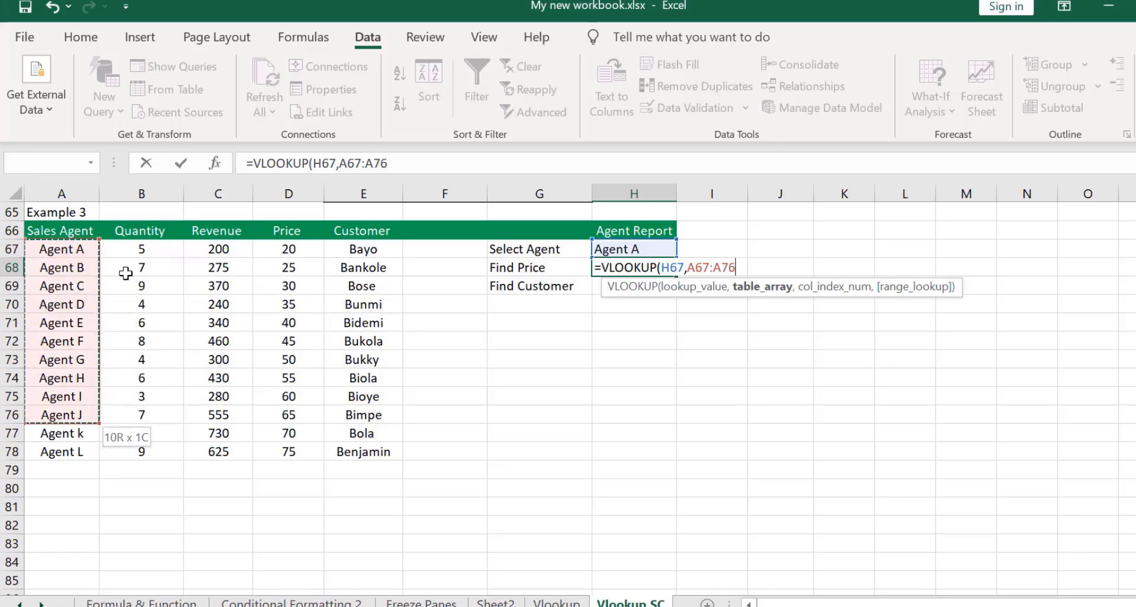
key(shift+Right)
key(shift+Right)
key(shift+Right)
key(shift+Right)
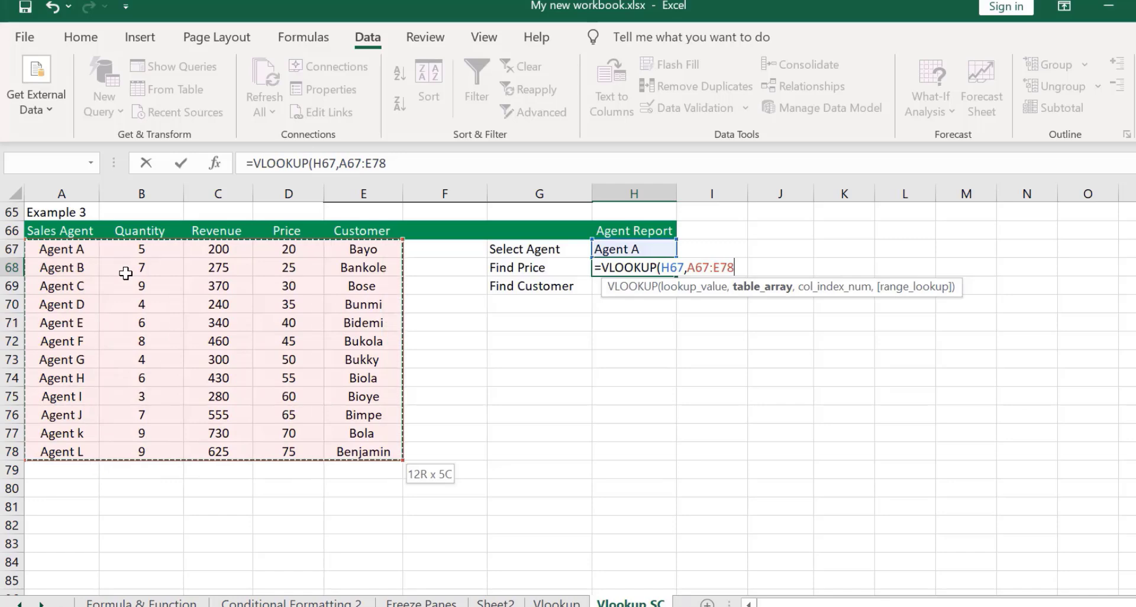
text(,)
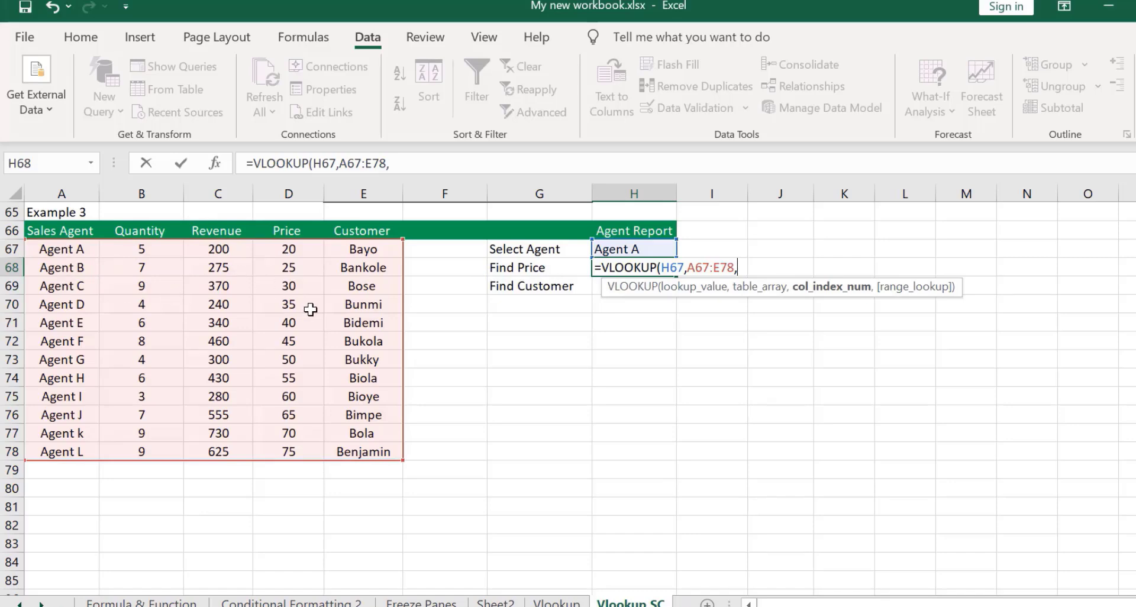
Complete the Find Price VLOOKUP in H68 with column index 4 and exact match FALSE
text(4,)
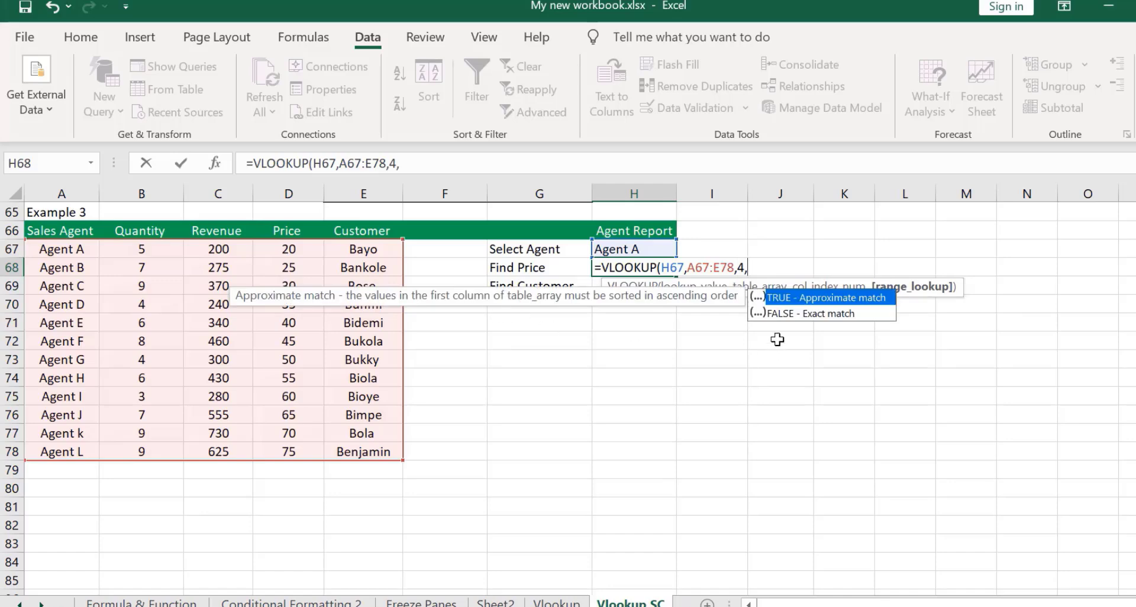
click(777, 316)
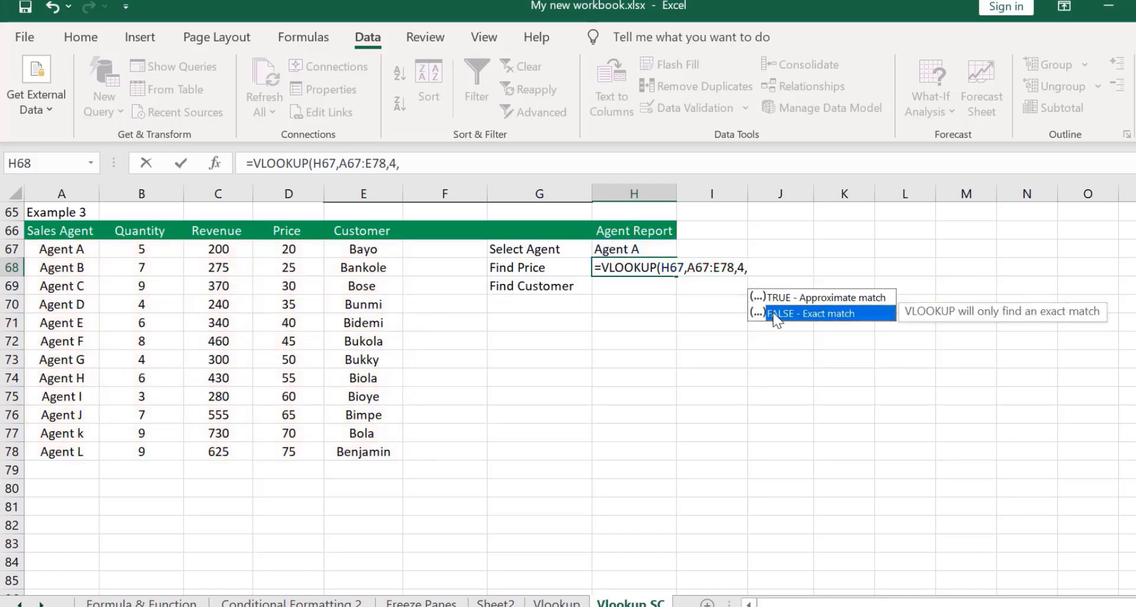
double_click(775, 314)
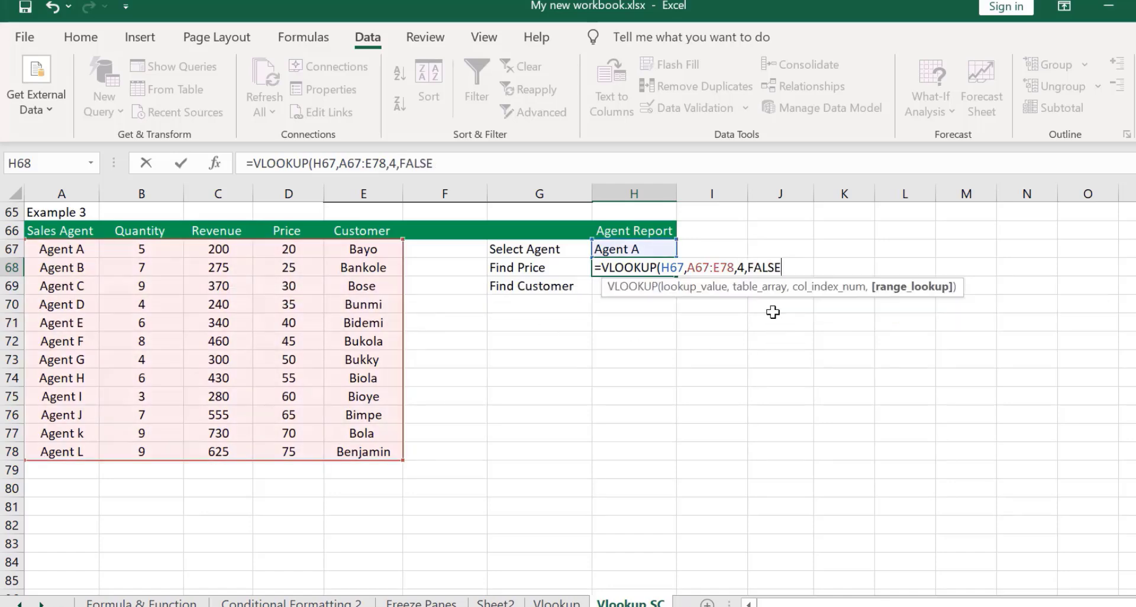
key(Return)
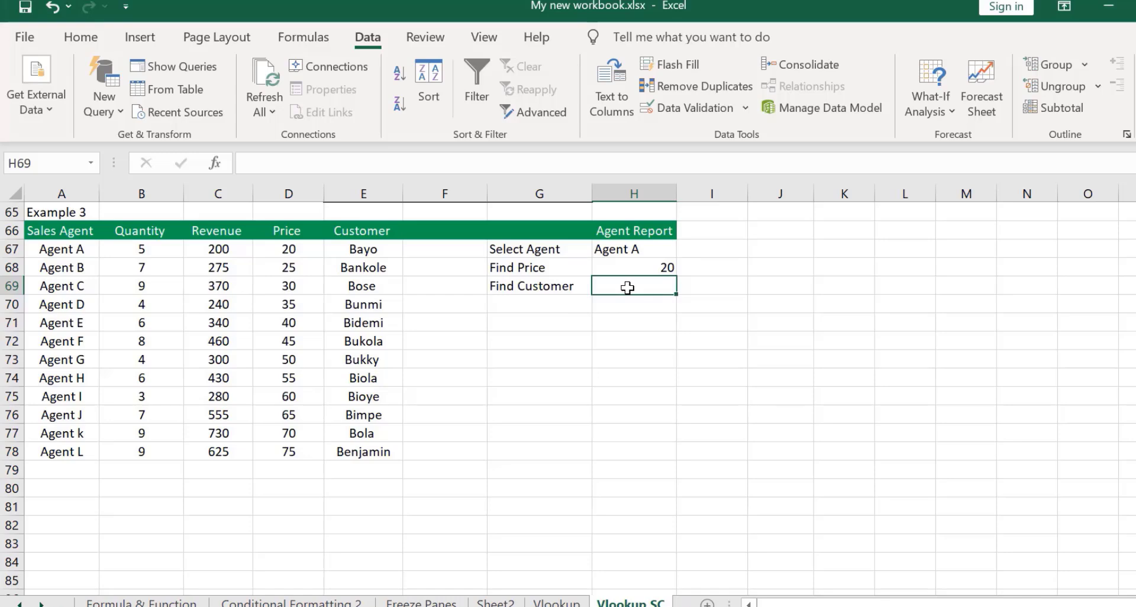
Begin a VLOOKUP formula in the Find Customer cell H69 with lookup value H67 and table array A67:E78
text(=)
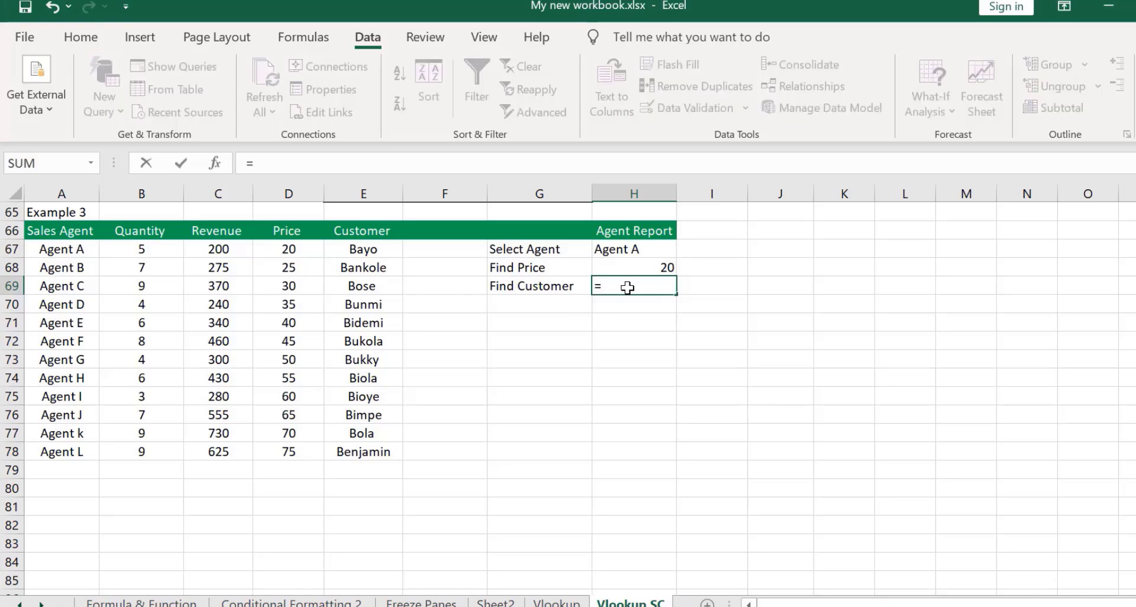
text(vloo)
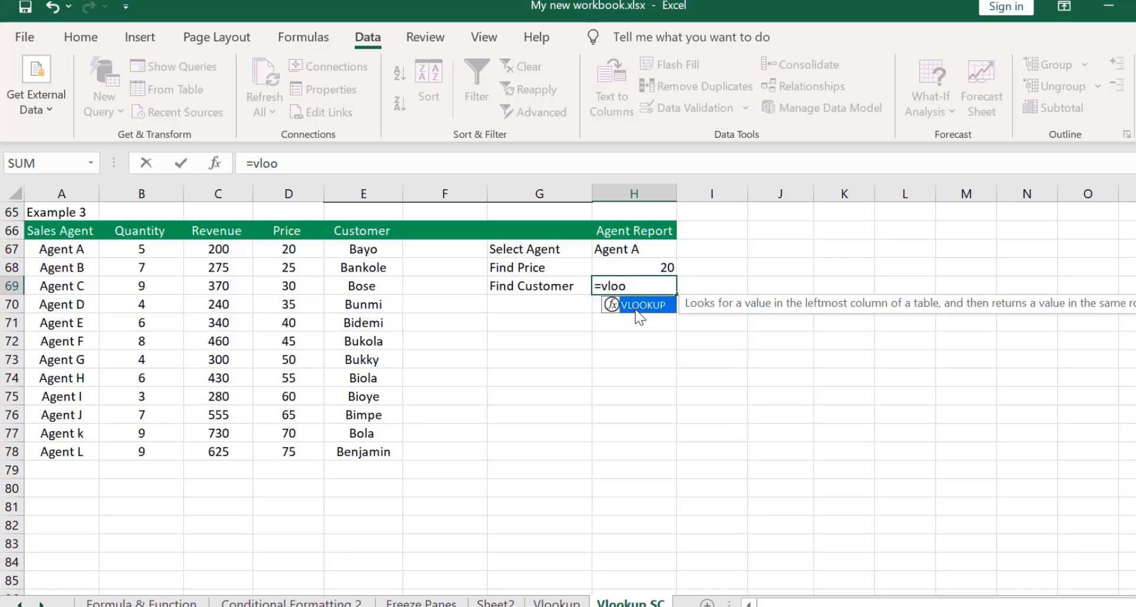
double_click(636, 310)
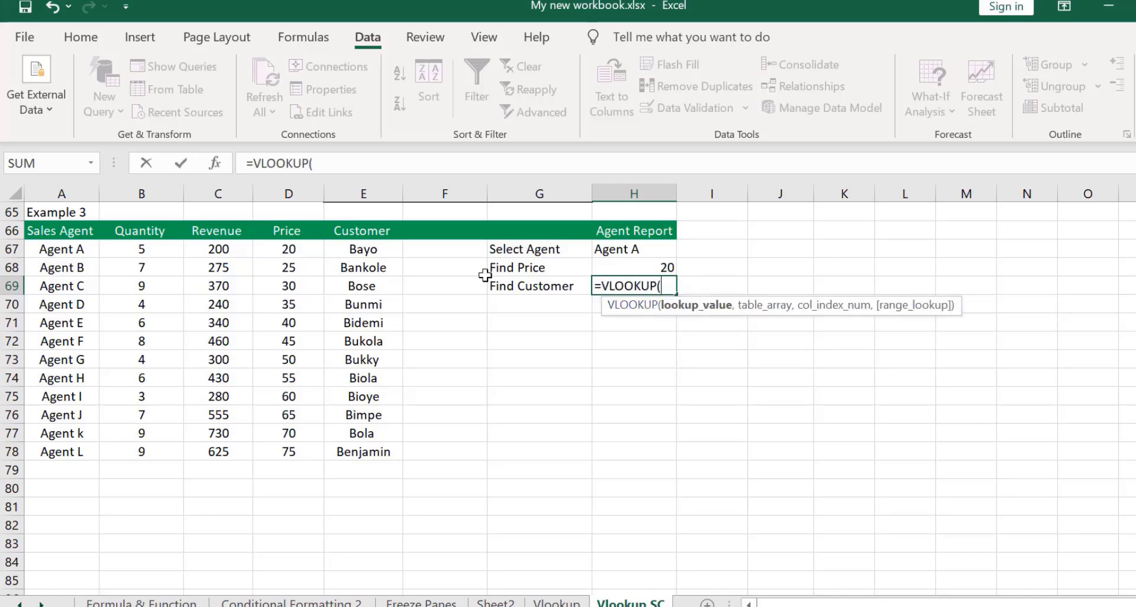
click(603, 248)
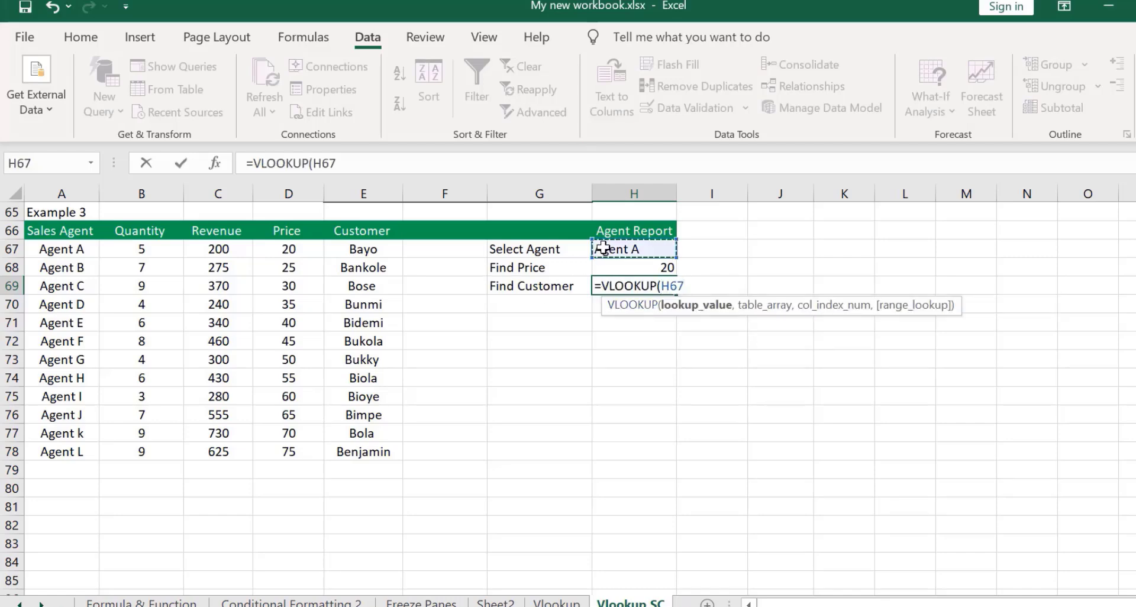
text(,)
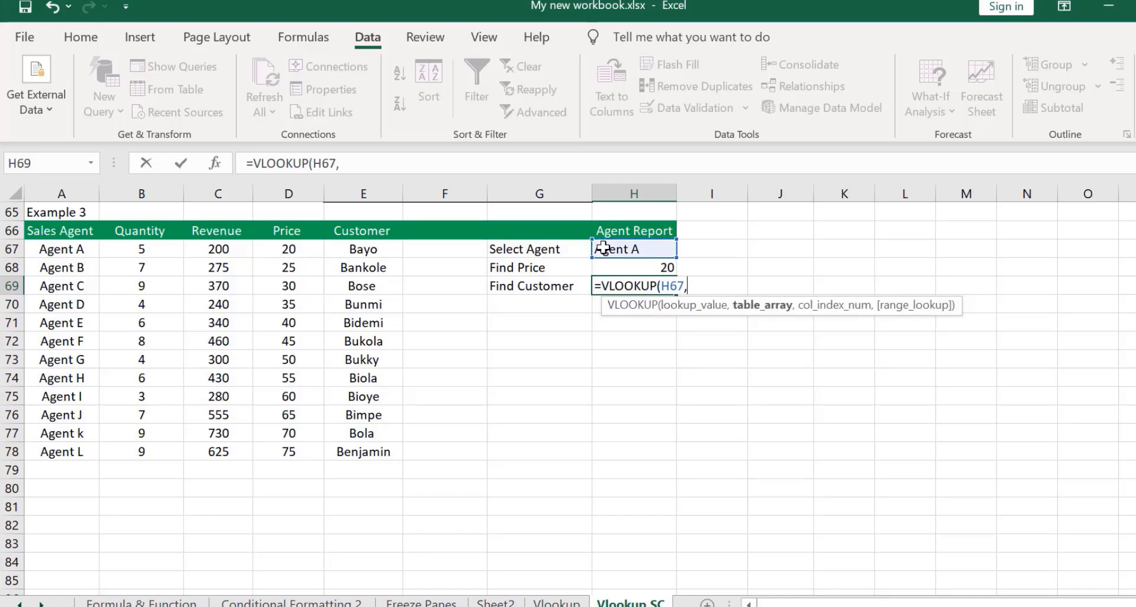
click(60, 251)
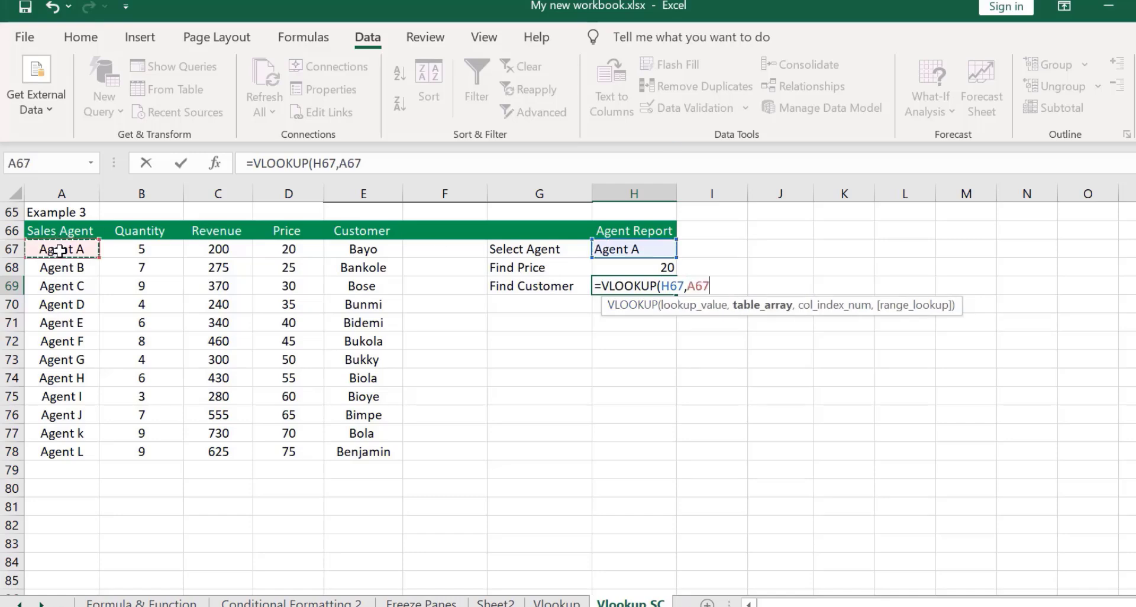
mouse_move(60, 250)
mouse_down()
mouse_move(59, 452)
mouse_move(363, 451)
mouse_up()
text(,l)
key(BackSpace)
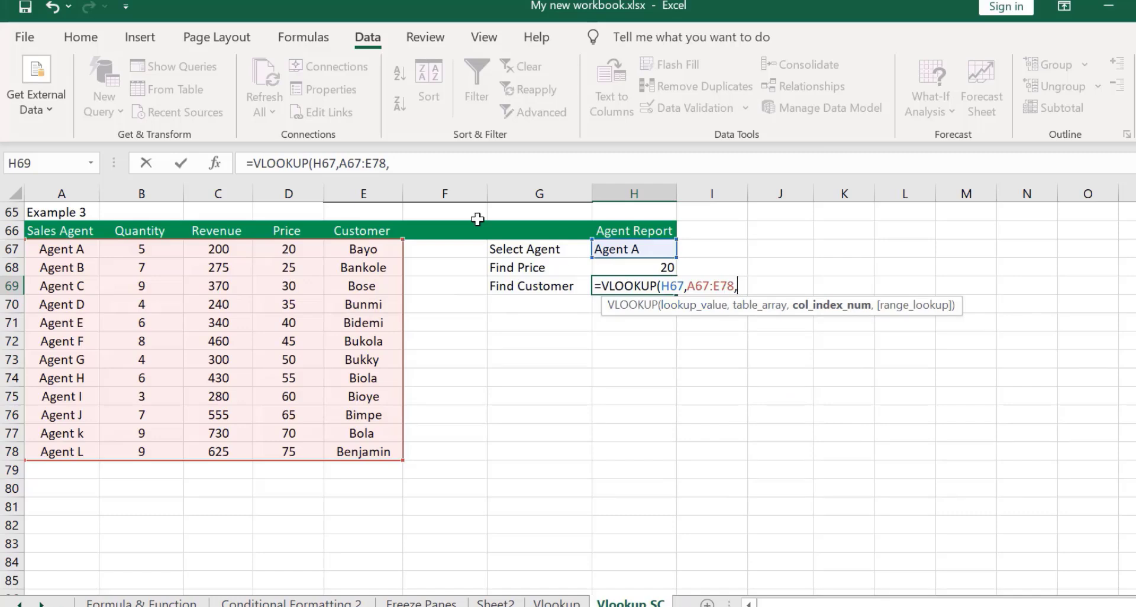
key(Down)
key(Down)
key(Down)
key(Down)
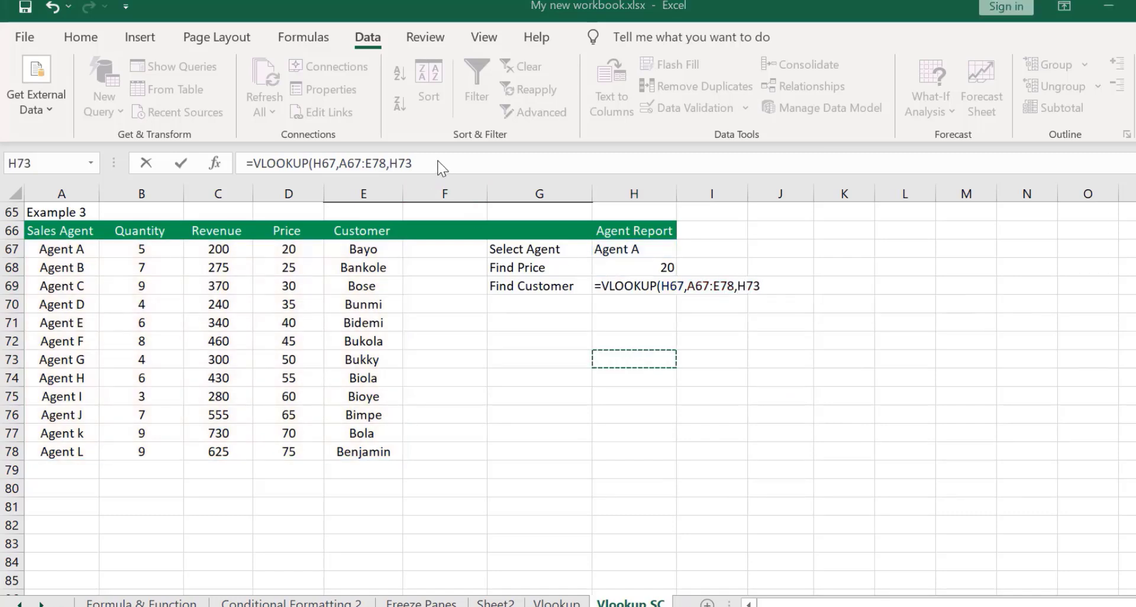
click(768, 285)
key(BackSpace)
key(BackSpace)
key(BackSpace)
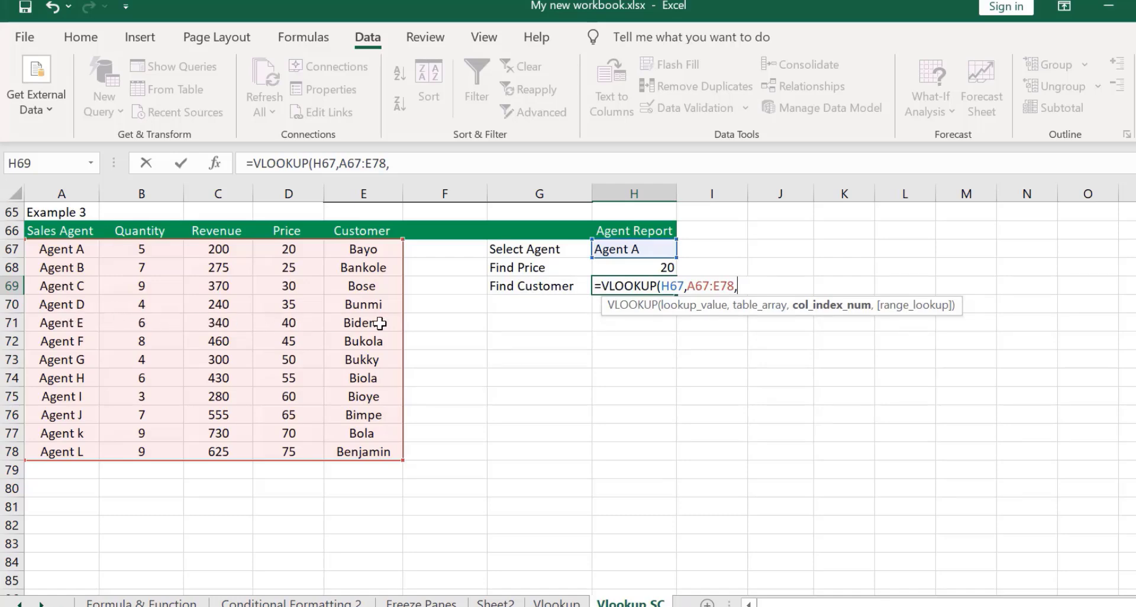
Complete the Find Customer VLOOKUP in H69 with column index 5 and exact match FALSE
text(5,)
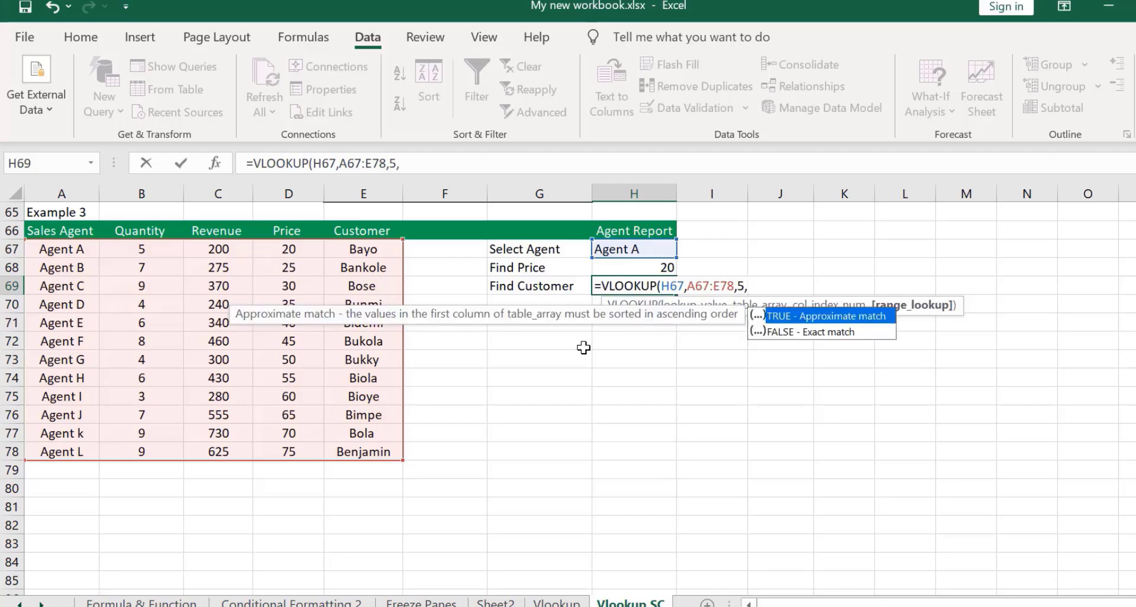
double_click(780, 333)
text())
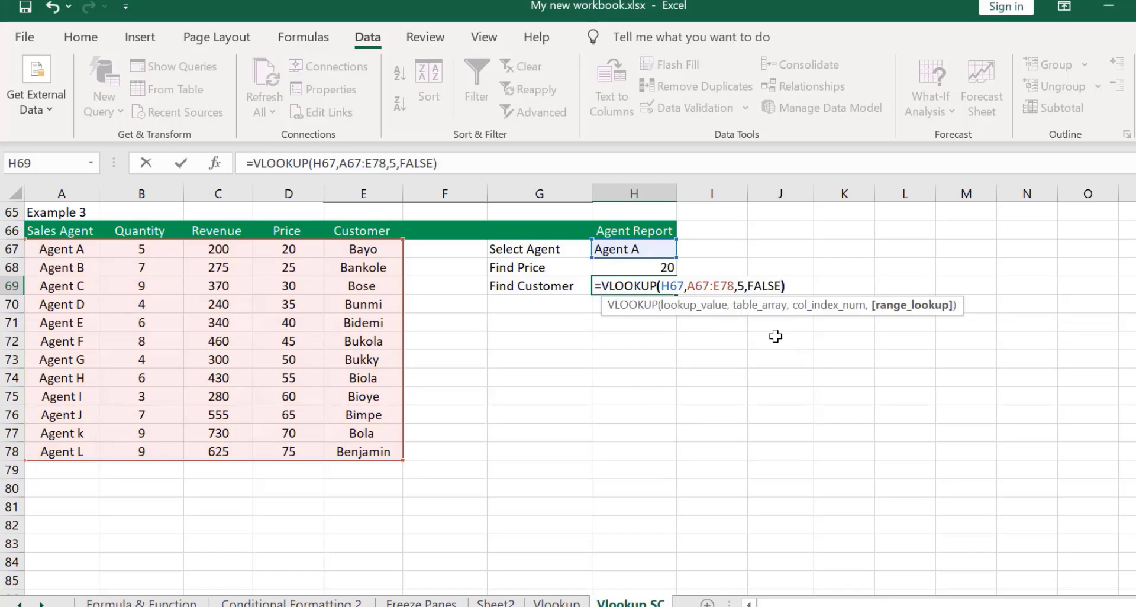
key(Return)
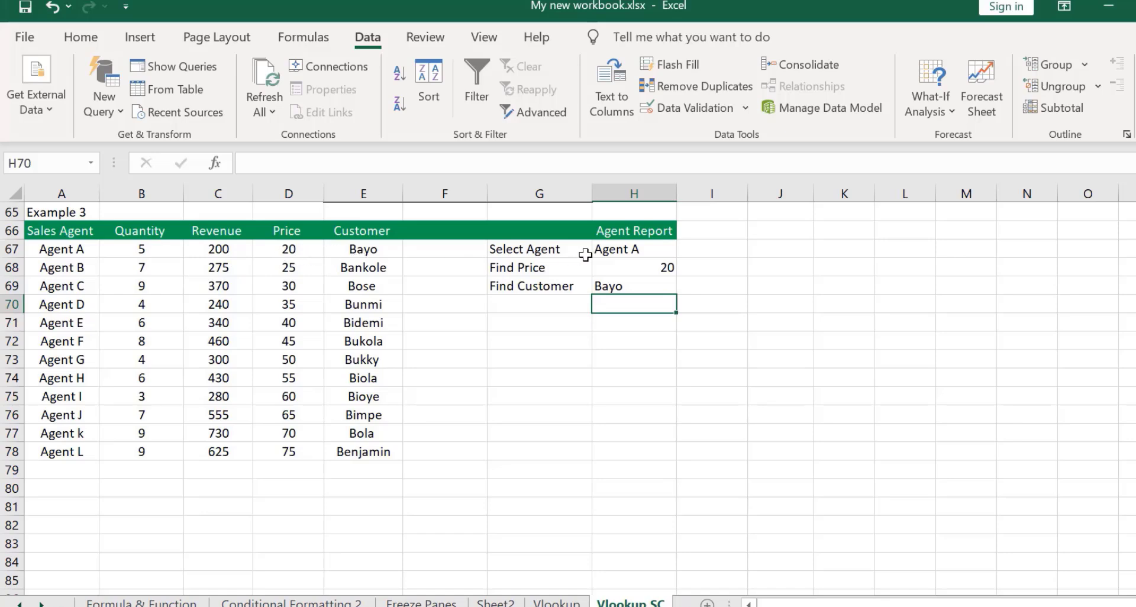
Center the agent report values in H67:H69 horizontally
click(612, 246)
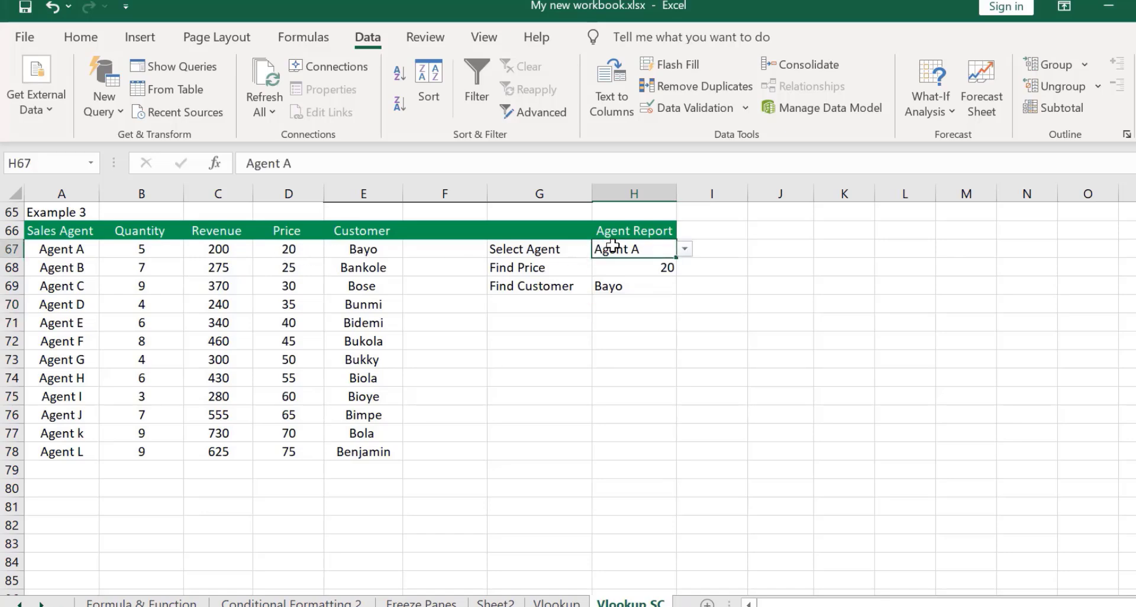
key(shift+Down)
key(shift+Down)
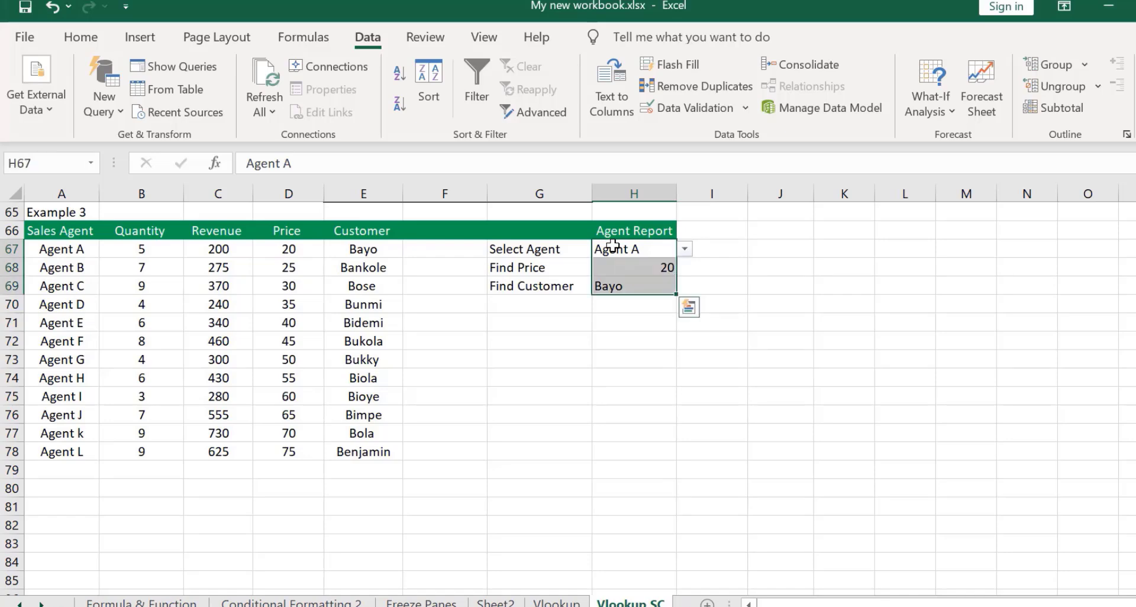
click(77, 37)
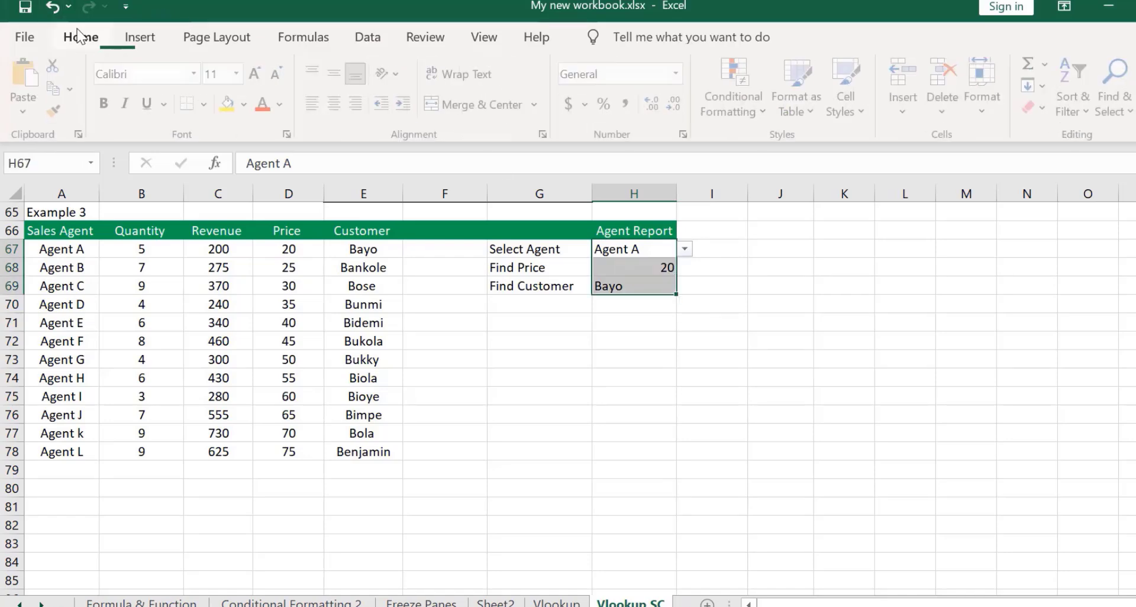
click(339, 99)
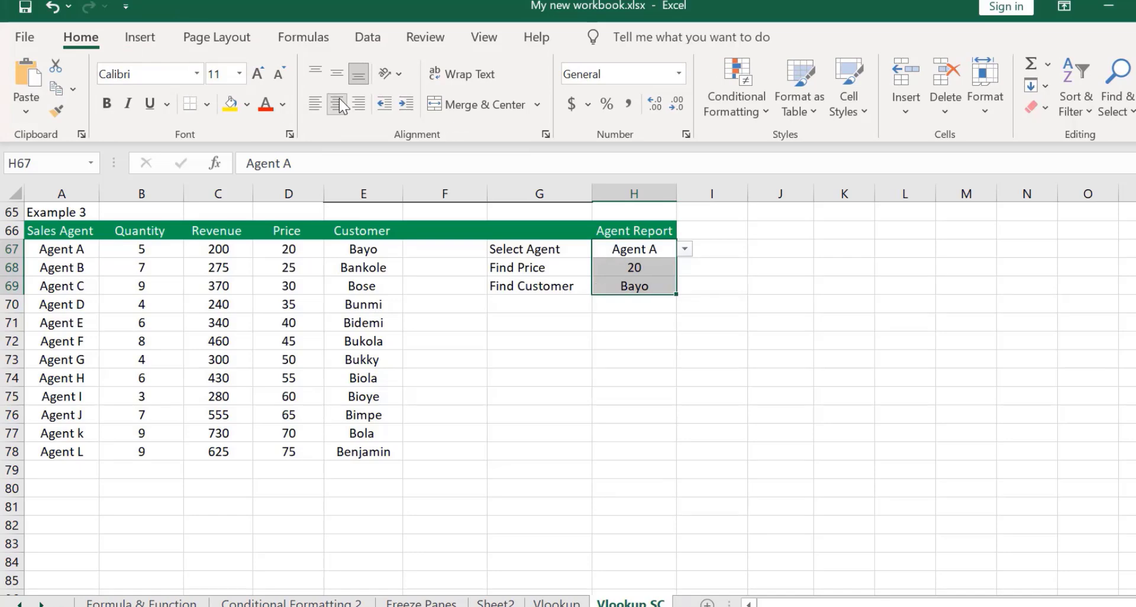
click(828, 379)
Test the agent report by choosing Agent B, Agent D and Agent k in turn for Select Agent in H67
click(643, 251)
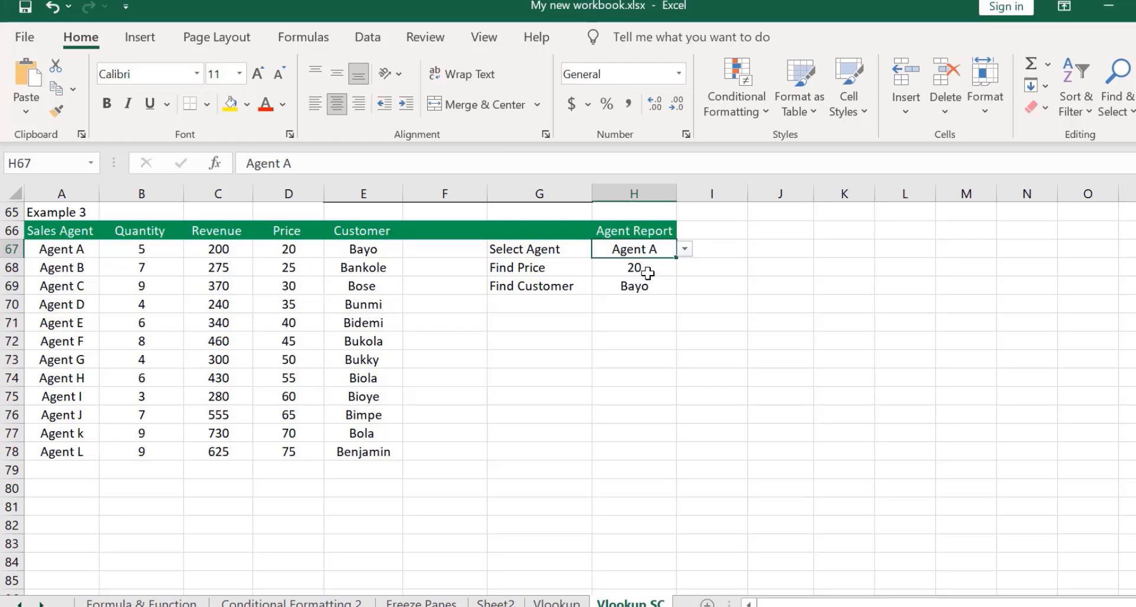
click(685, 250)
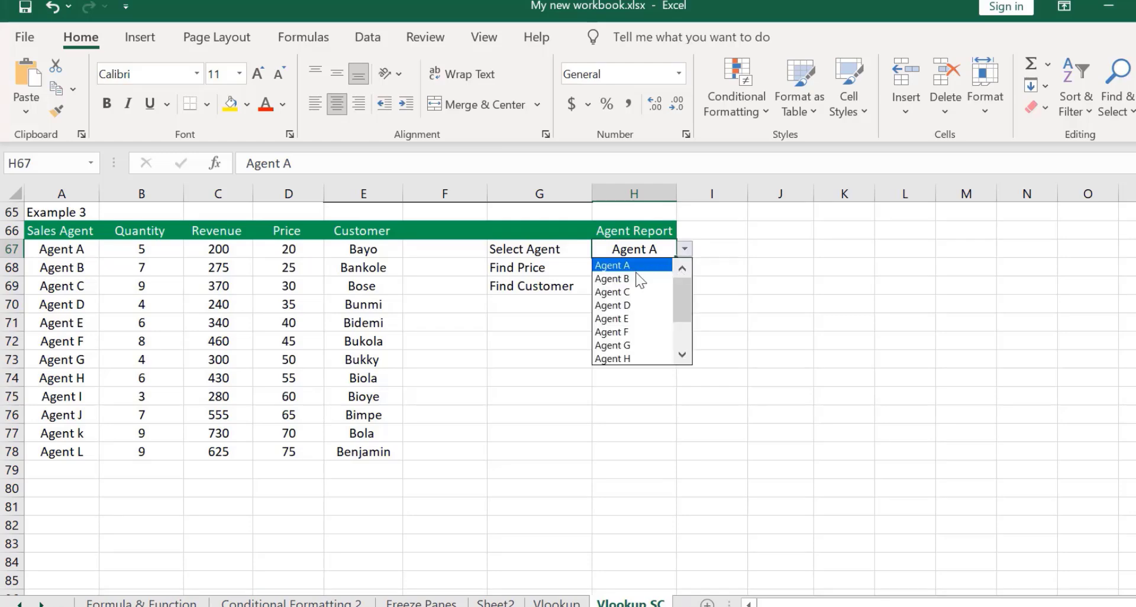
click(628, 279)
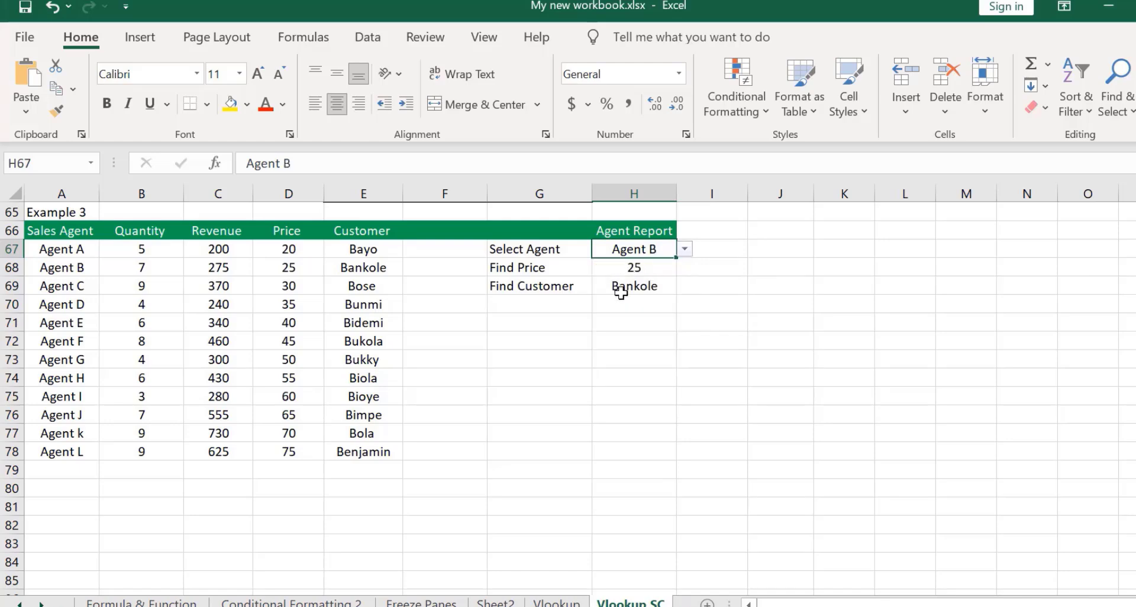
click(684, 251)
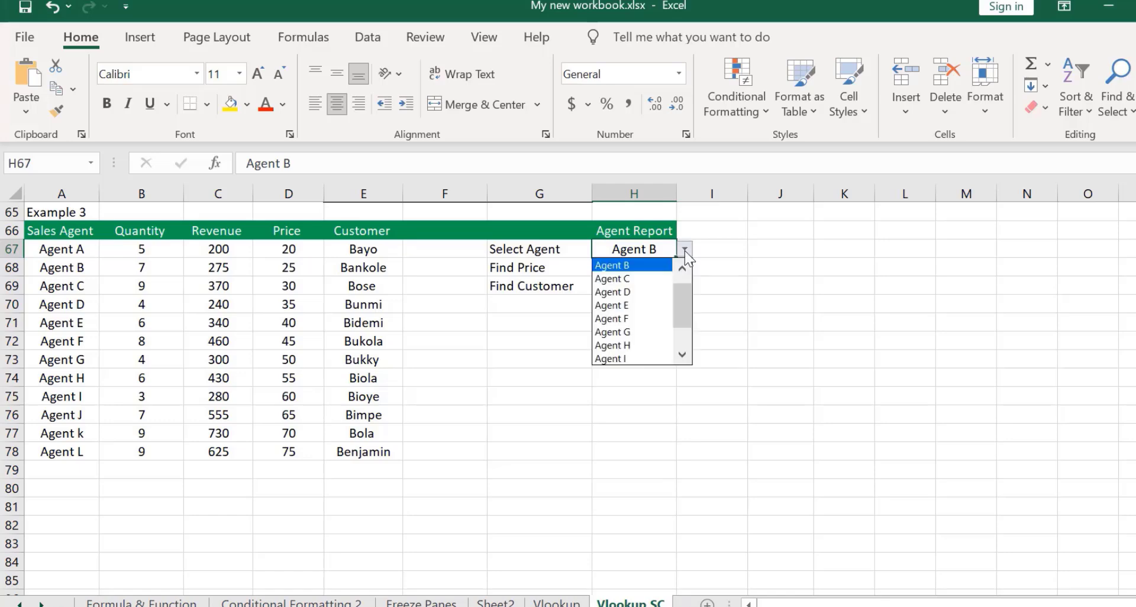
click(625, 293)
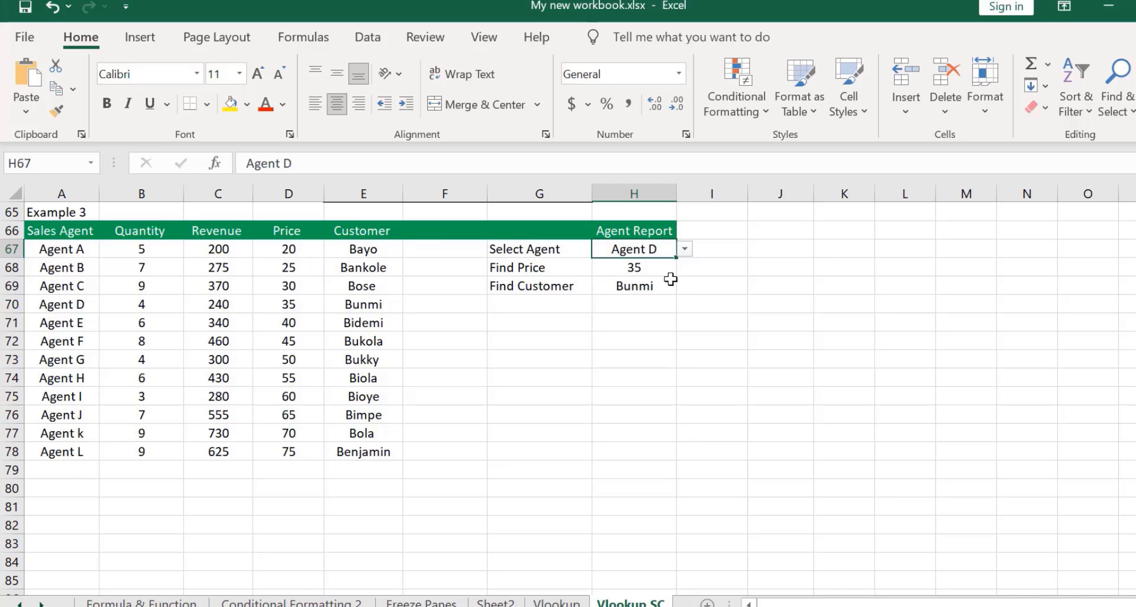
click(685, 249)
scroll(634, 318, down, 1)
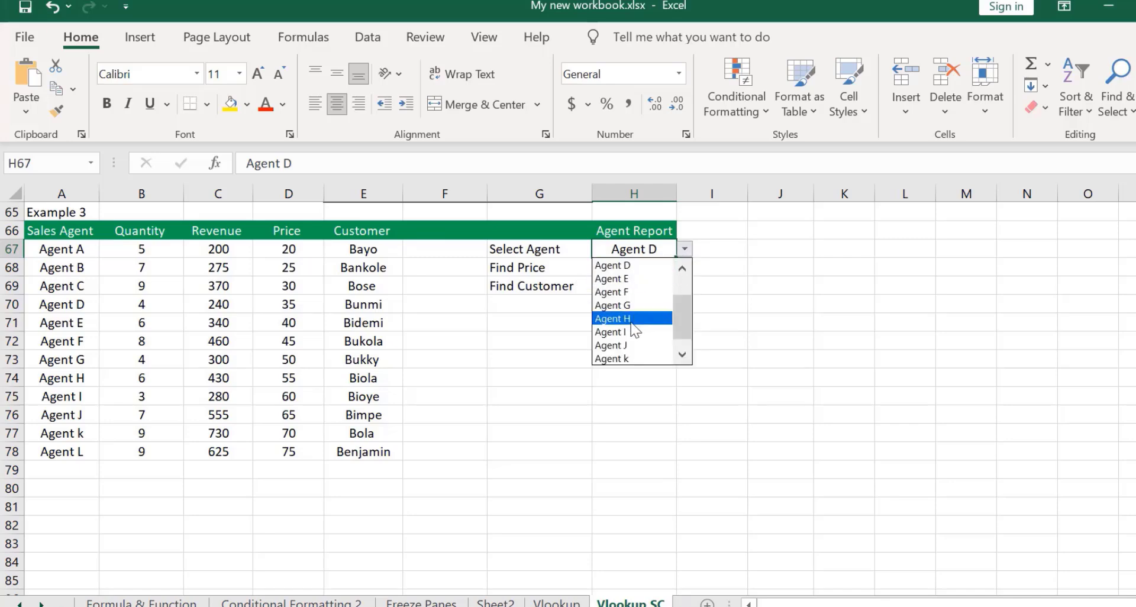
click(617, 358)
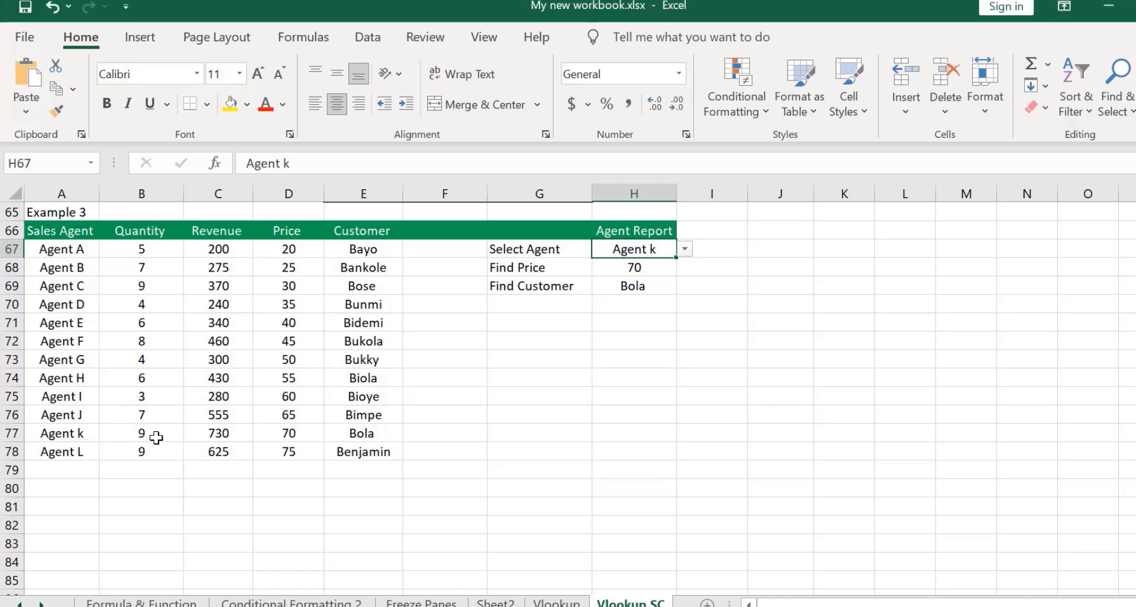
Set the Select Agent cell H67 to Agent J
click(685, 254)
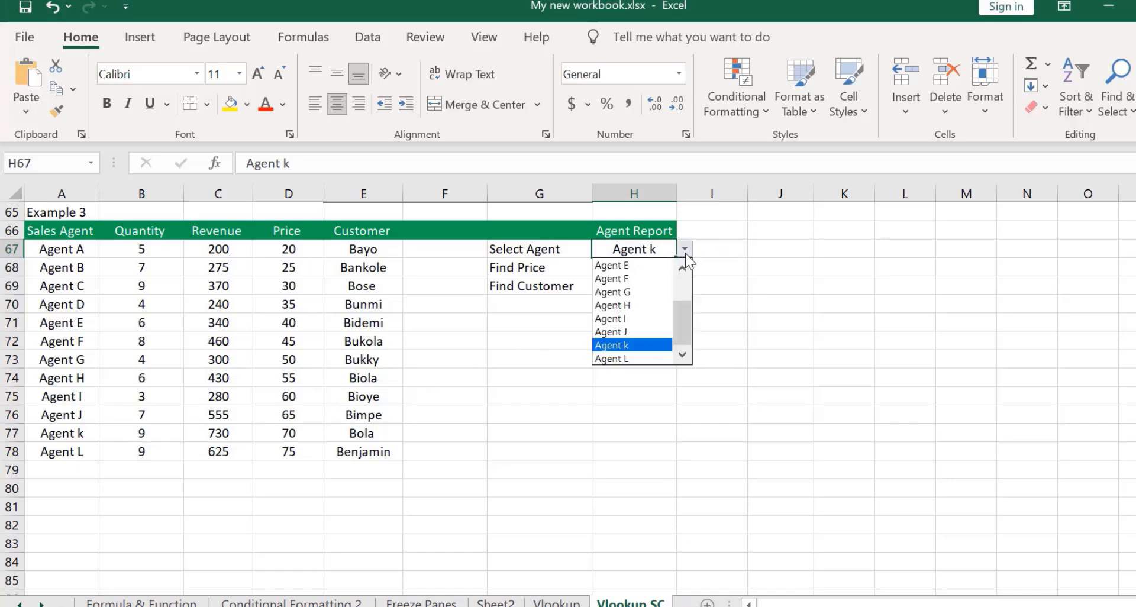
click(608, 333)
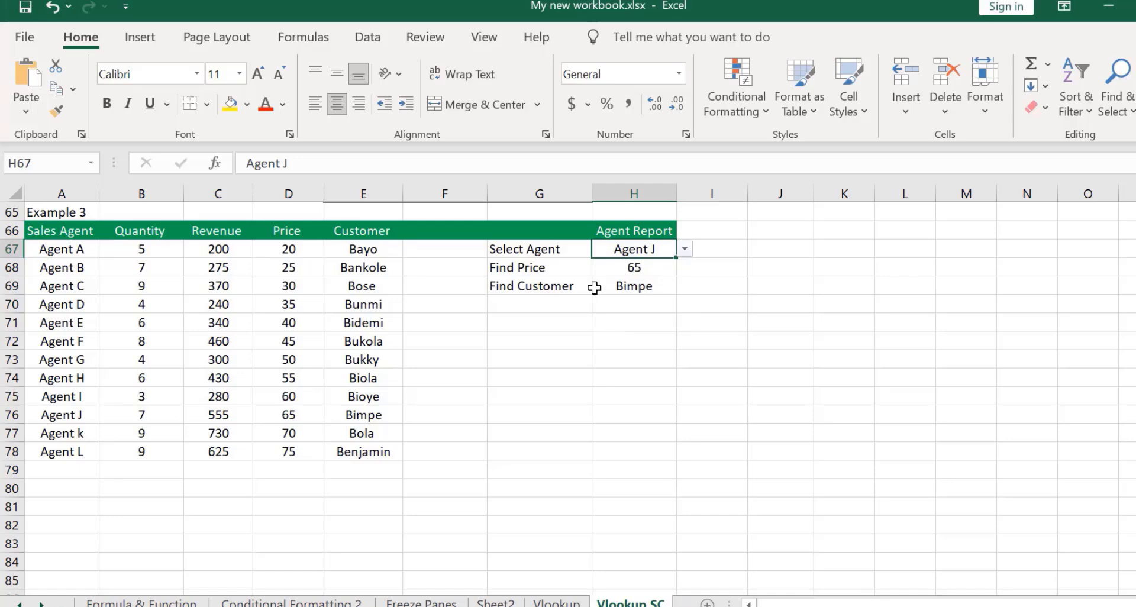
click(443, 159)
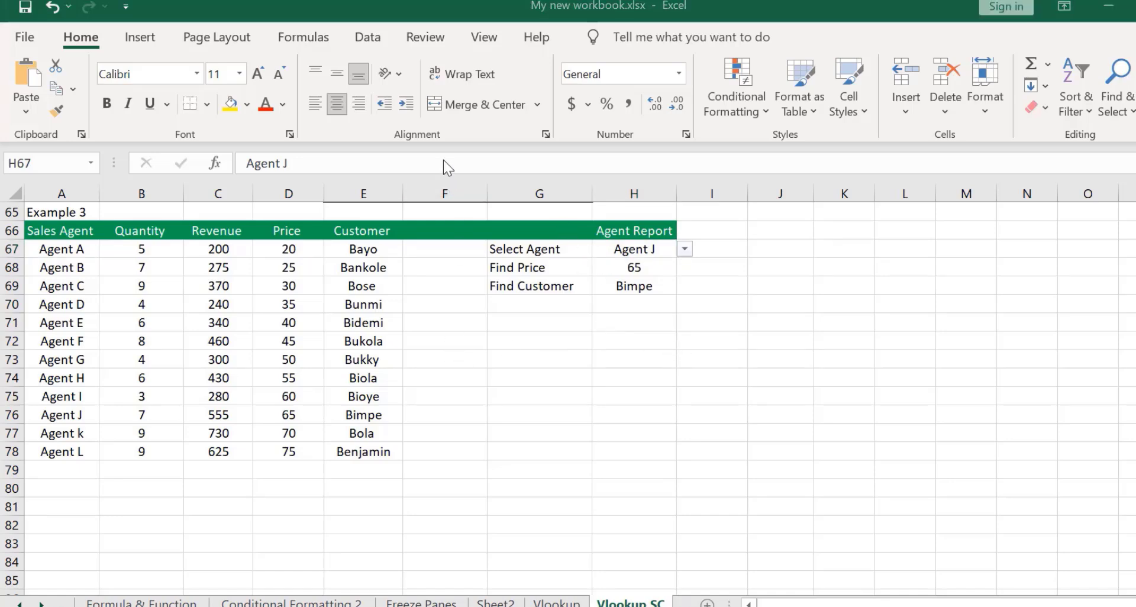
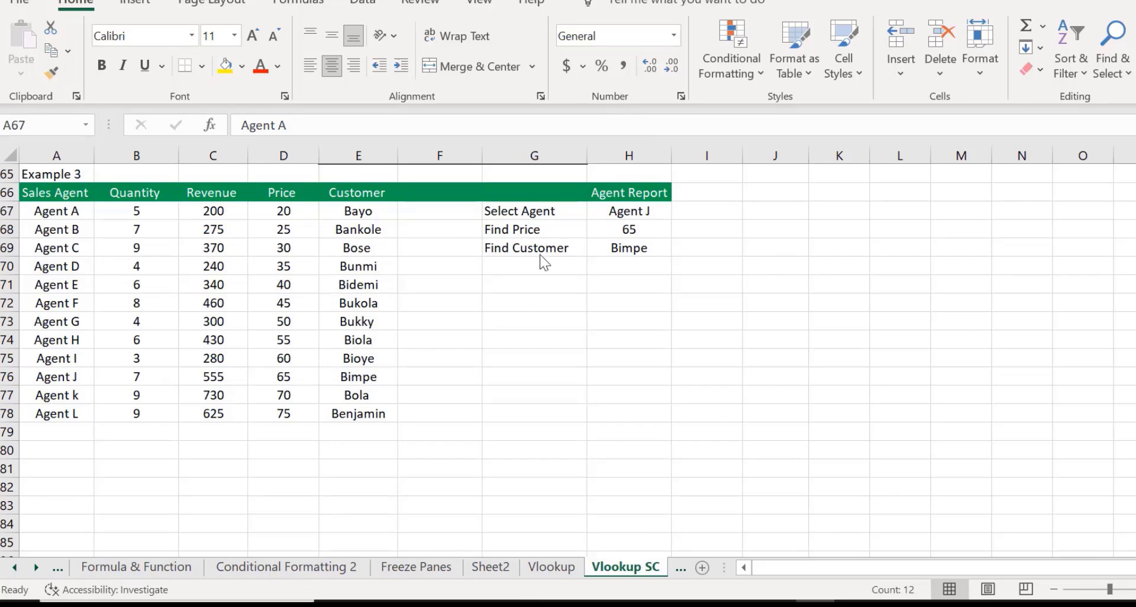
Enter the label Select Agent in G73, below the existing agent report
key(ctrl+shift+Down)
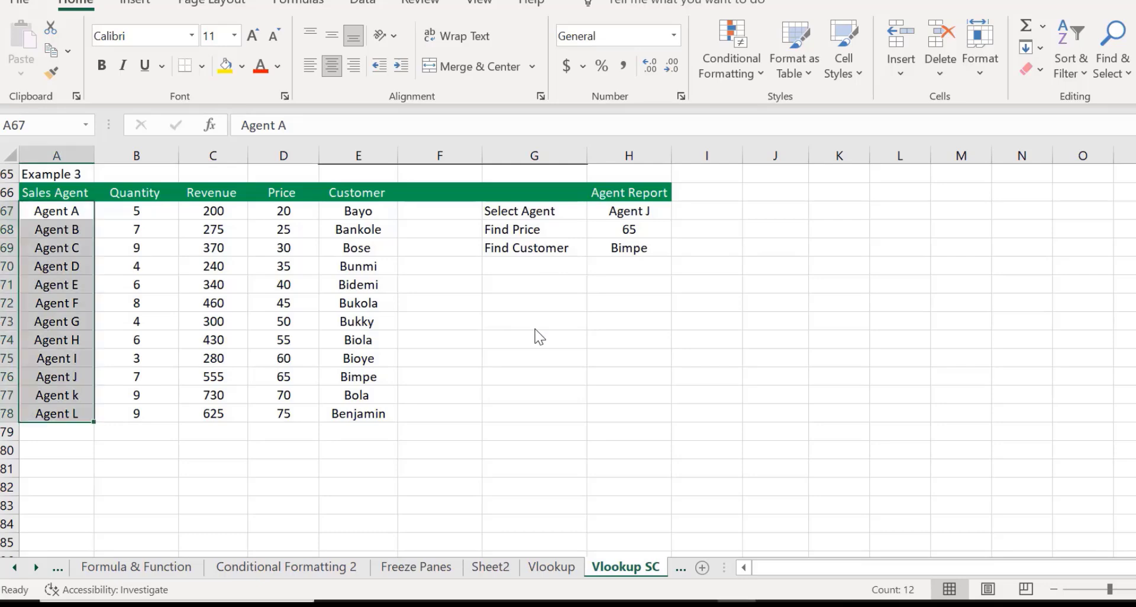
click(535, 329)
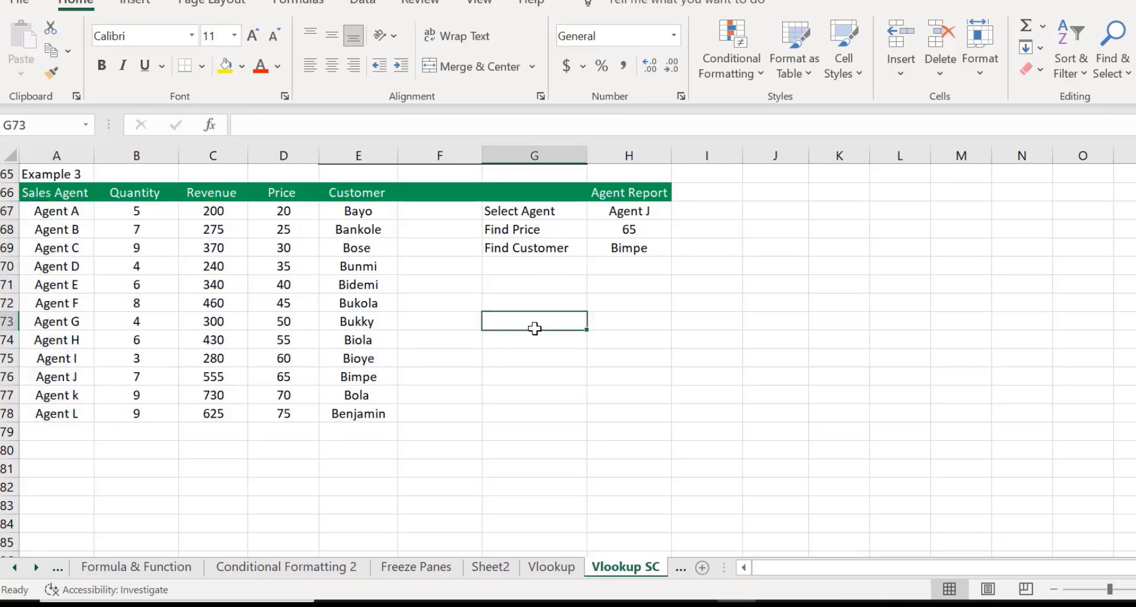
text(S)
text(elect Agent)
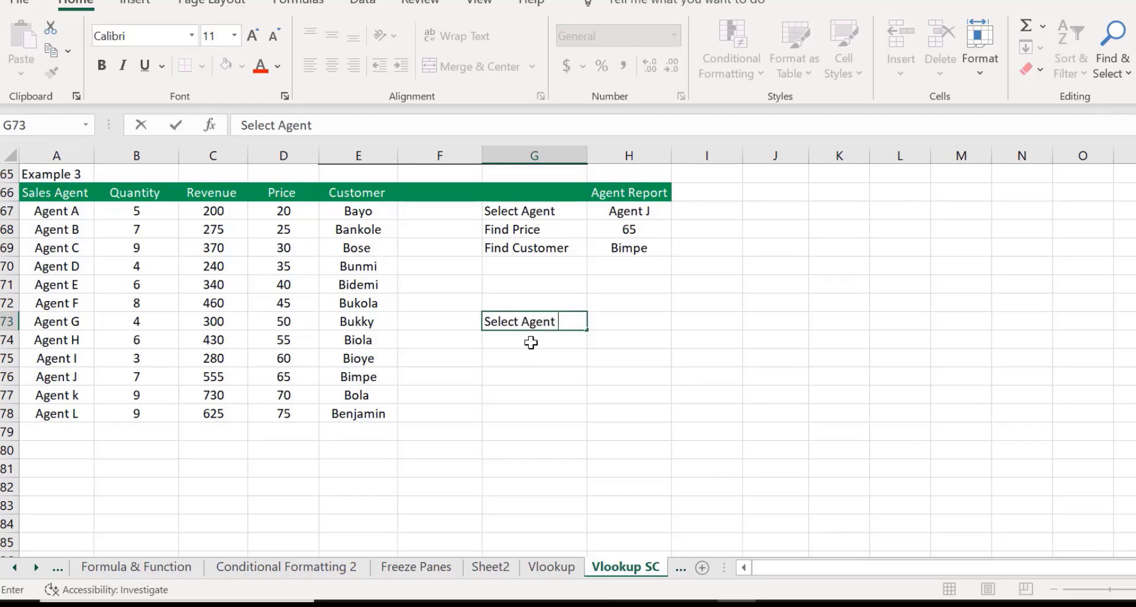
click(530, 342)
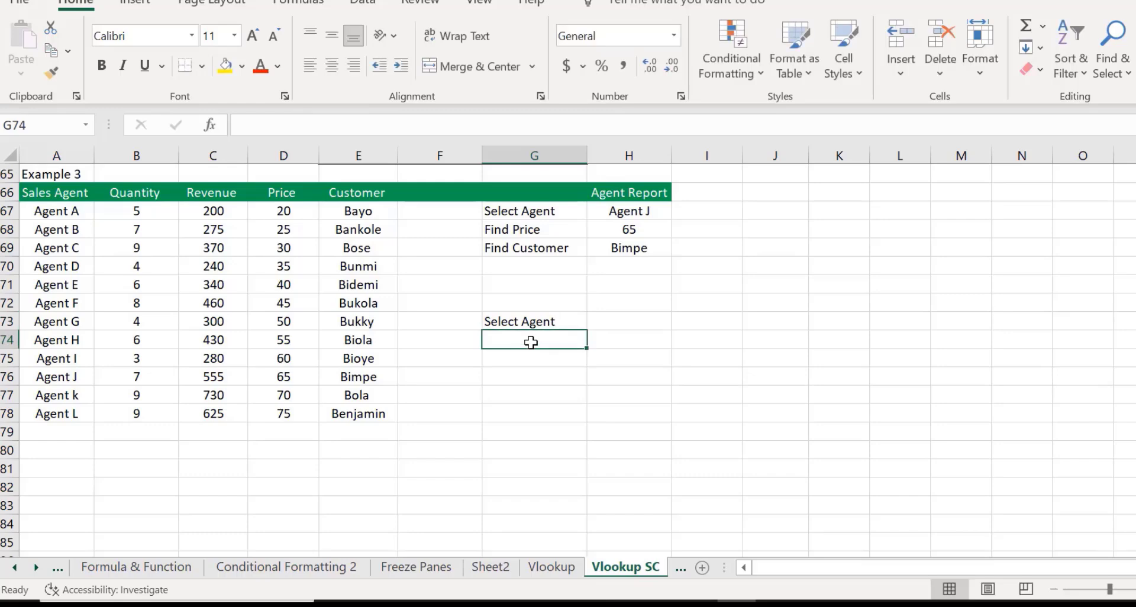
Enter the label Find Price in G74, under Select Agent
text(Find)
key(BackSpace)
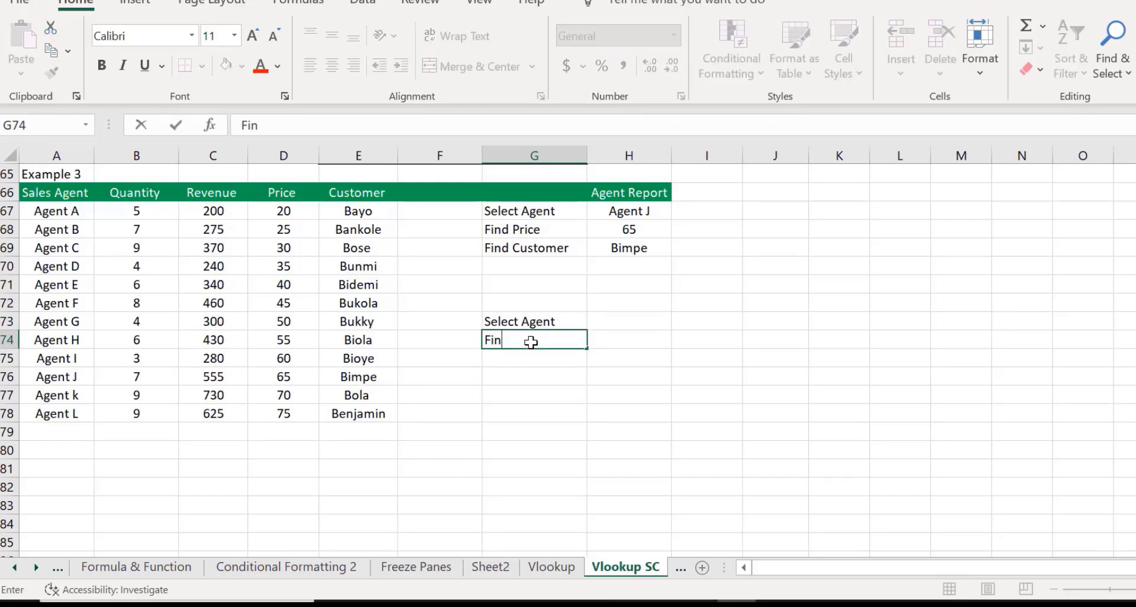
text(f)
key(BackSpace)
text(d P)
key(Tab)
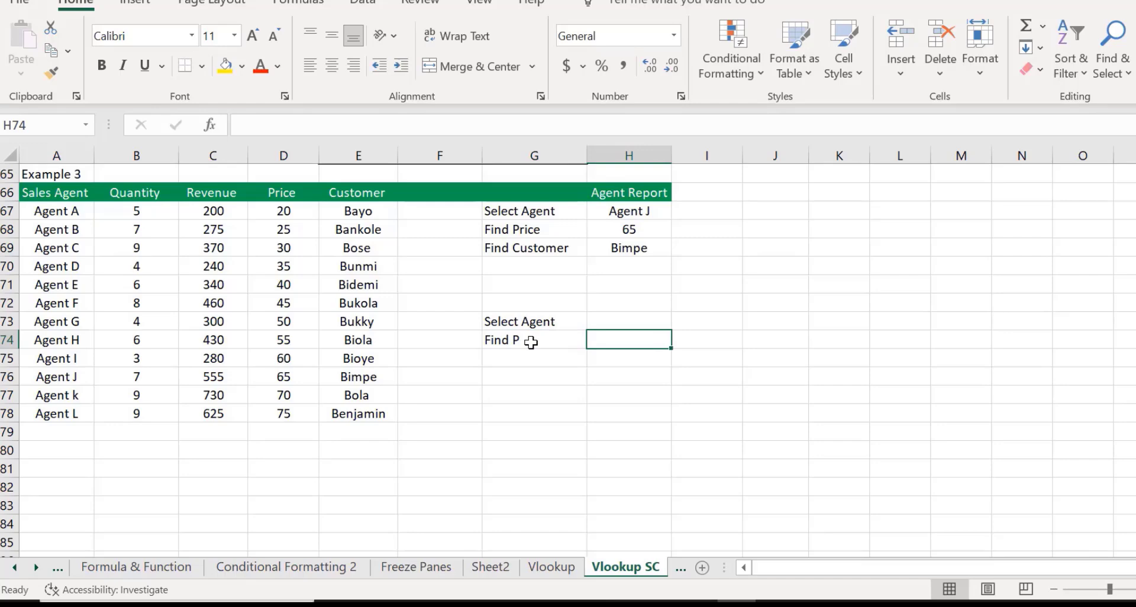
click(531, 342)
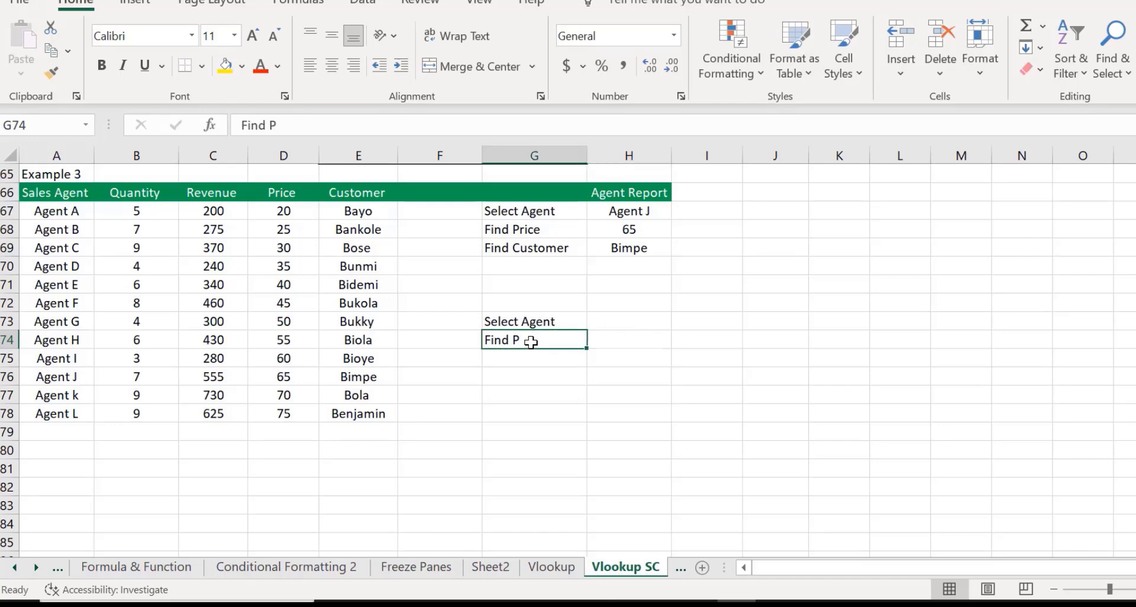
double_click(530, 342)
text(rice)
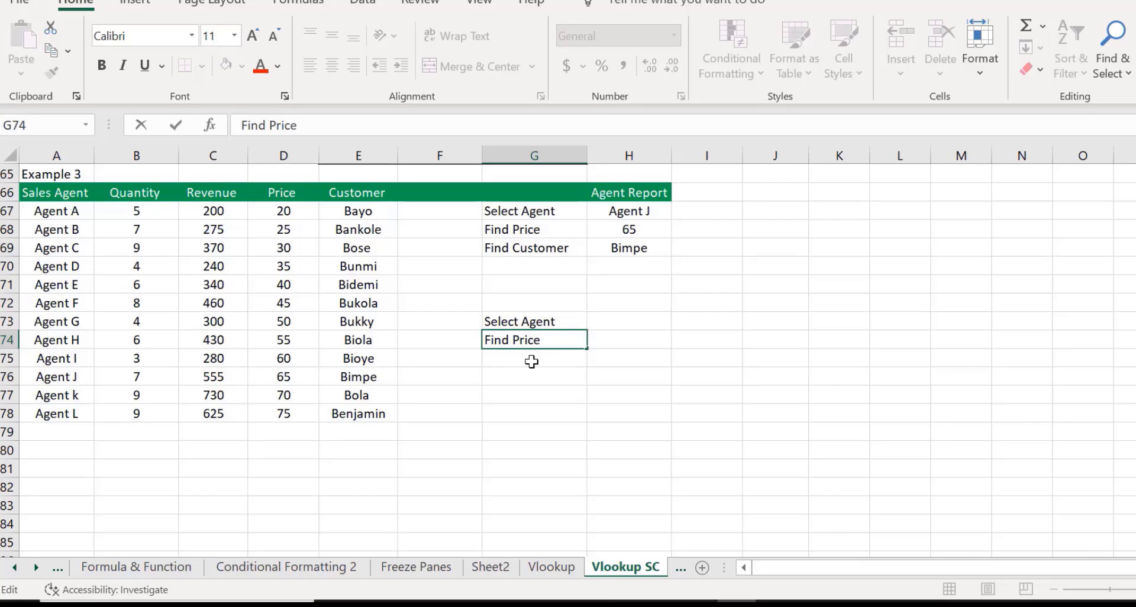
key(Return)
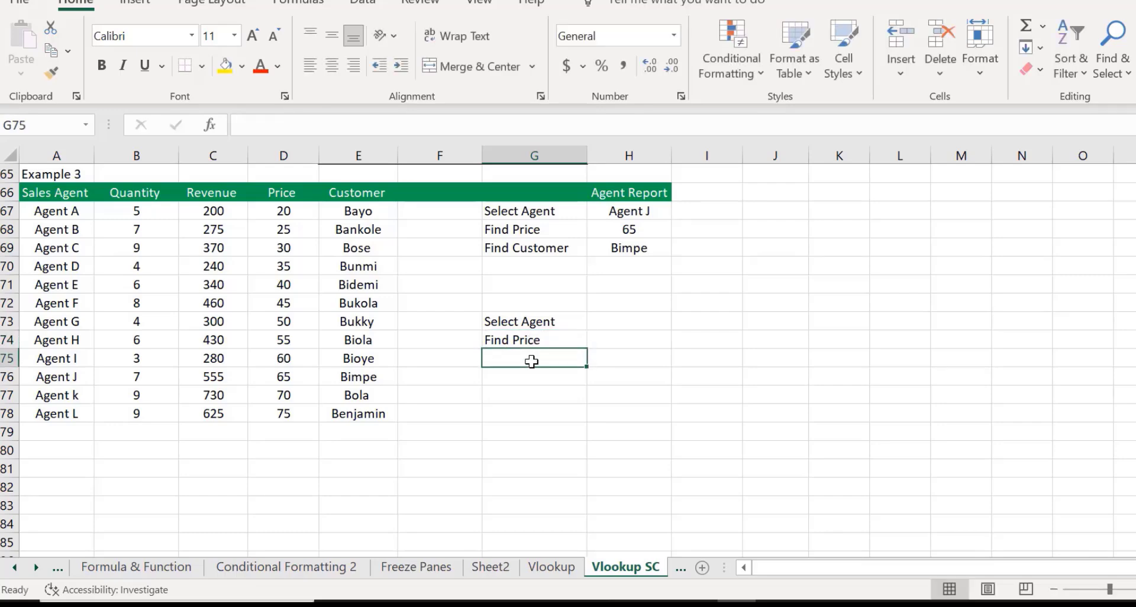
Enter the label Find Customer in G75, under Find Price
text(Find Pri)
text(ind )
text(C)
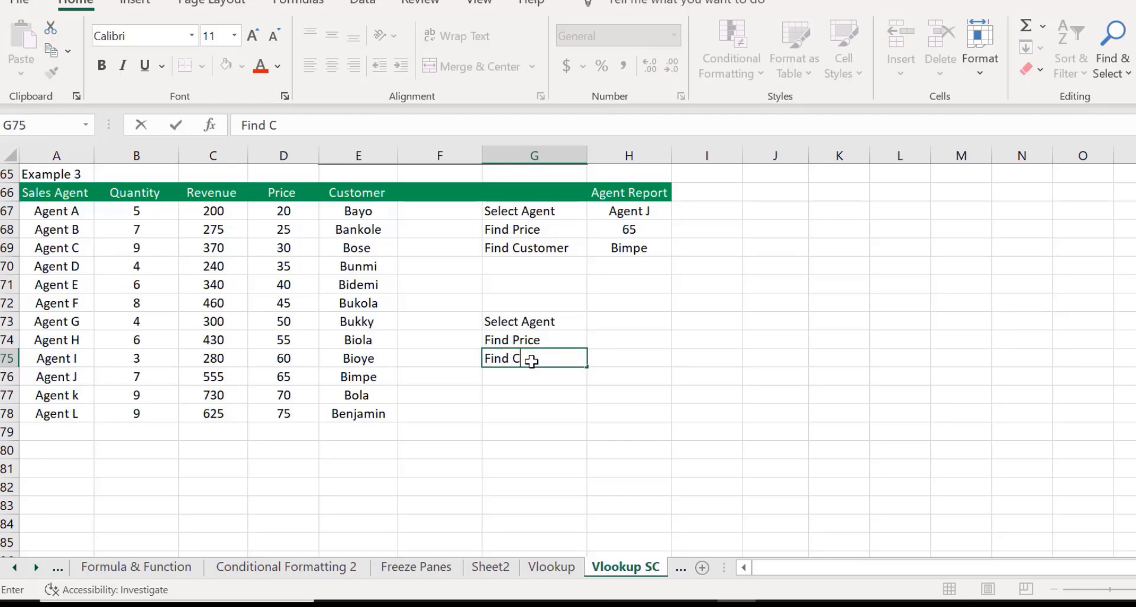
text(ustomer)
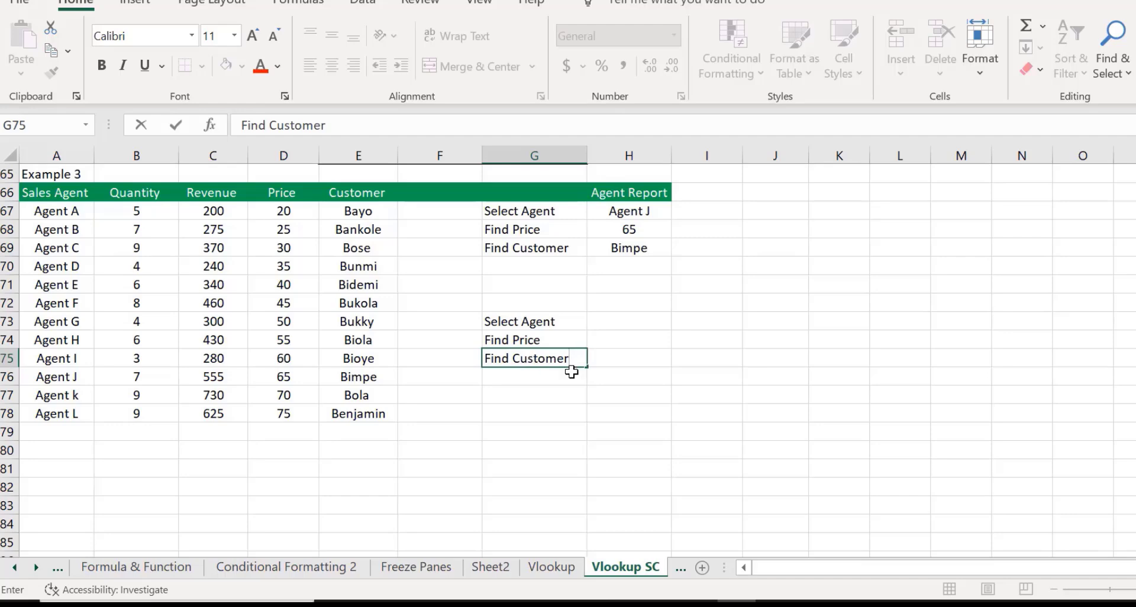
click(603, 323)
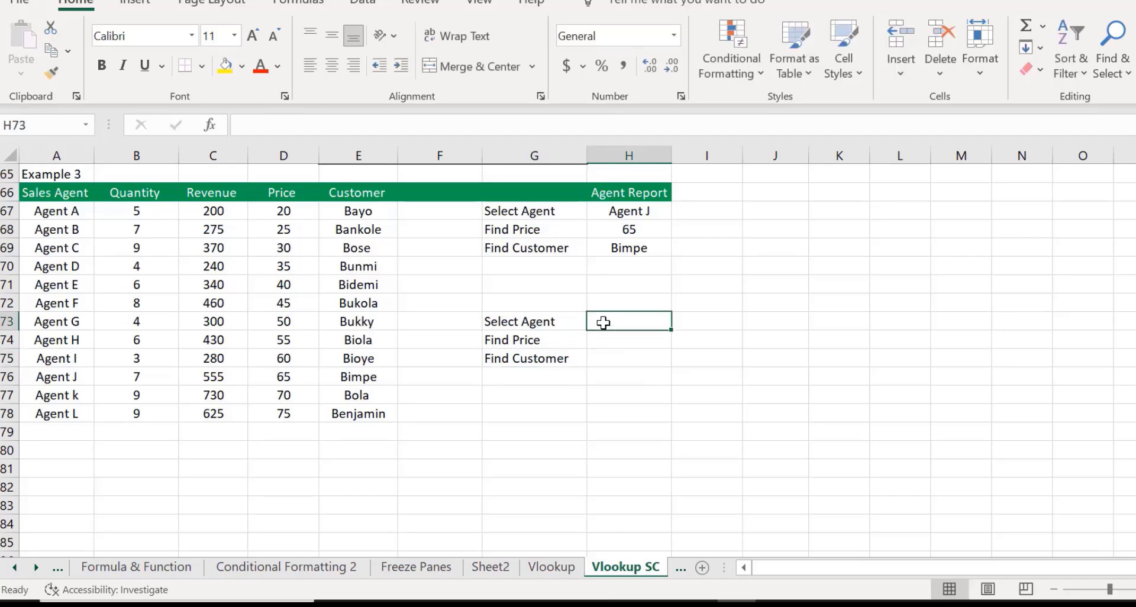
Copy the sales agent names in A67:A78 and paste them transposed across row 73, starting at H73
click(54, 212)
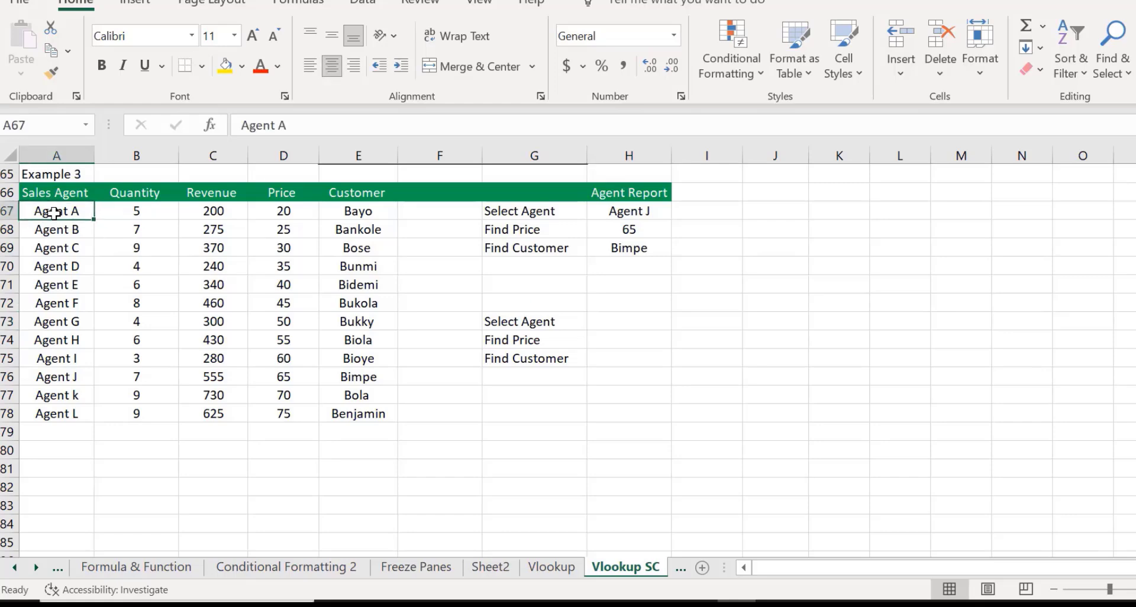
key(ctrl+shift+Down)
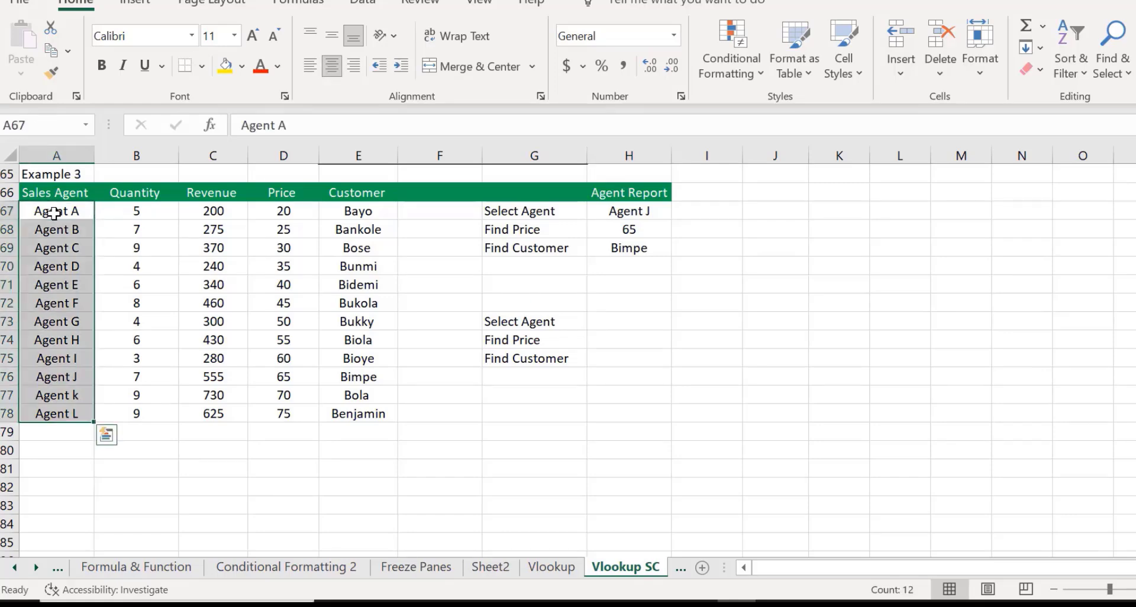
key(ctrl+c)
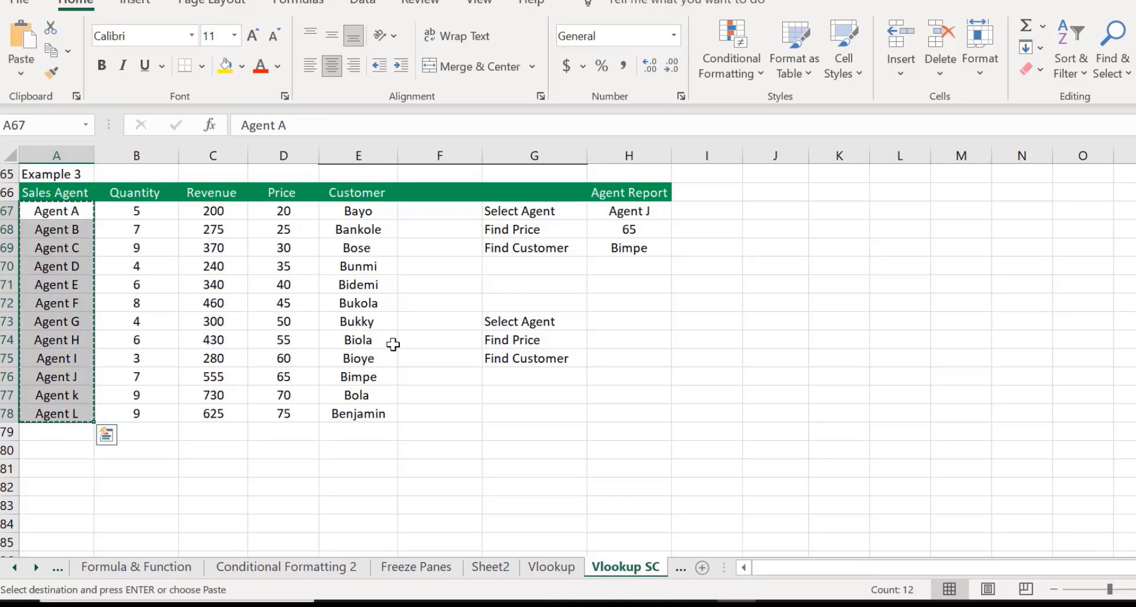
click(604, 323)
right_click(608, 323)
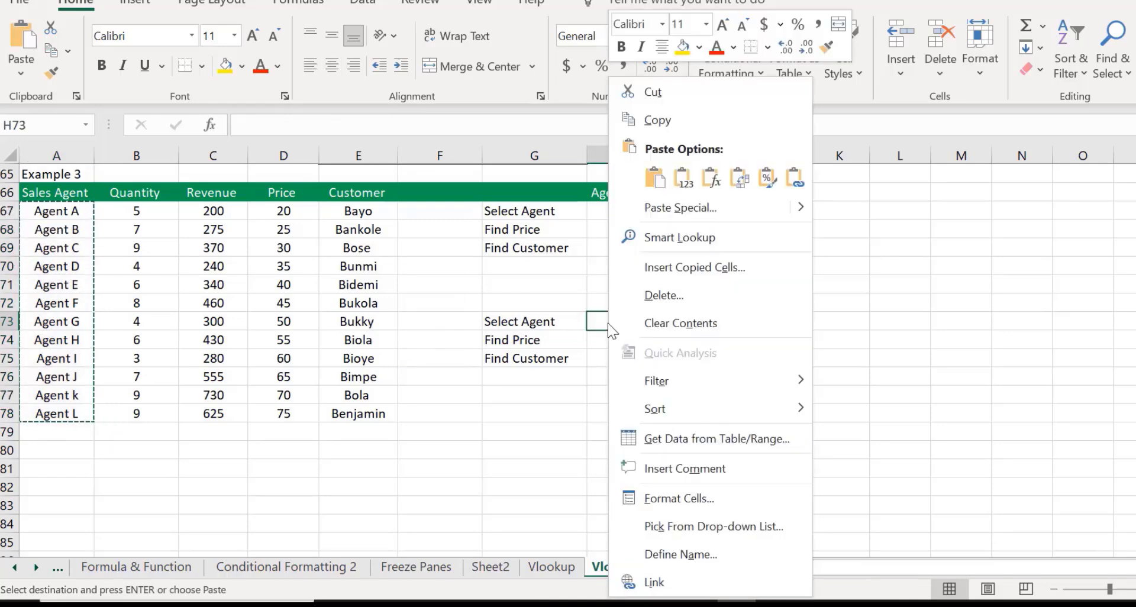
click(732, 185)
click(707, 389)
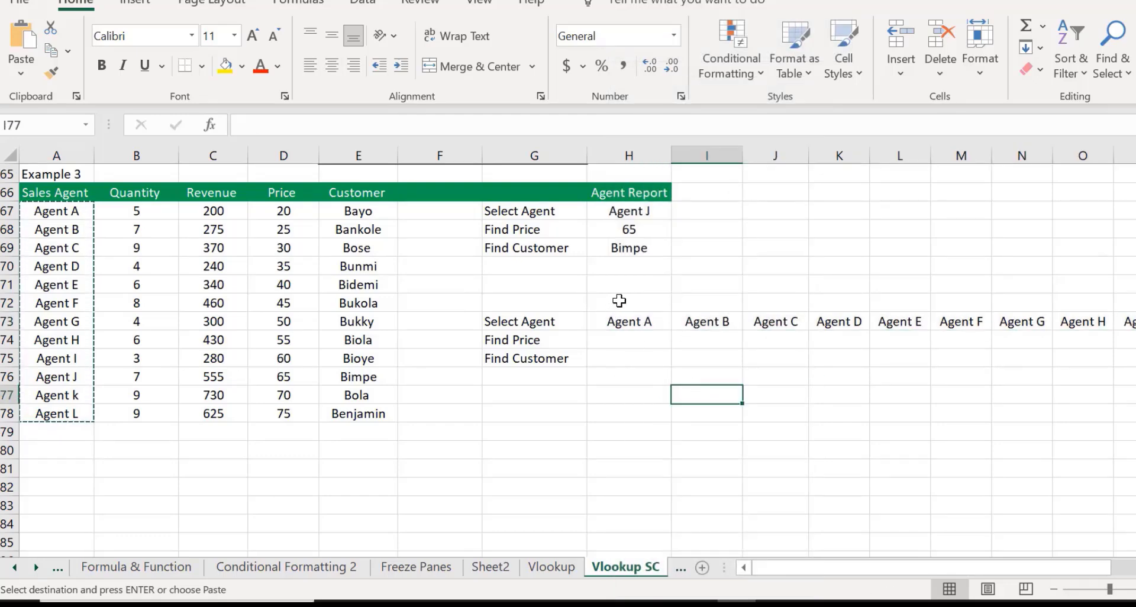
Examine the transposed agent names across row 73 through column S, and clear the copy selection
click(639, 209)
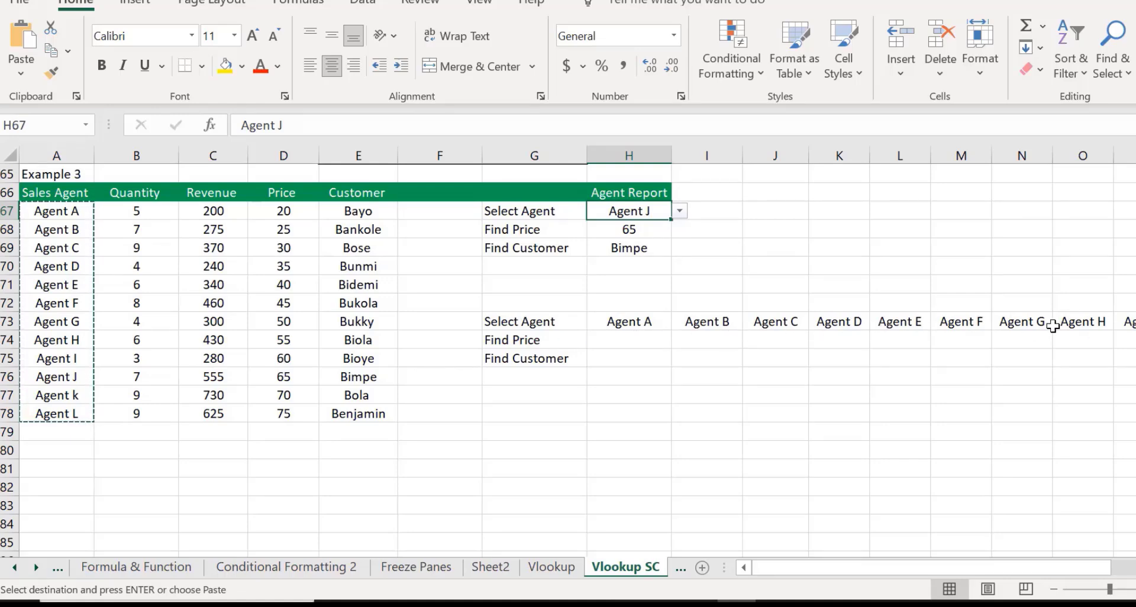
key(Right)
key(Right)
key(Right)
key(Right)
key(Right)
key(Right)
key(Right)
key(Right)
key(Right)
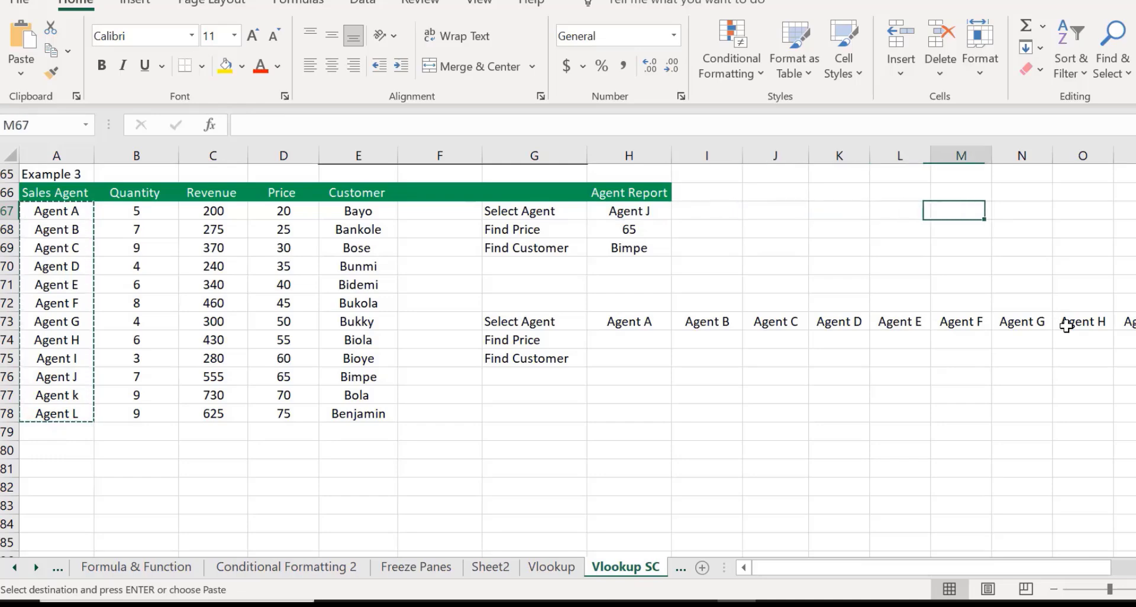
key(Right)
key(Right)
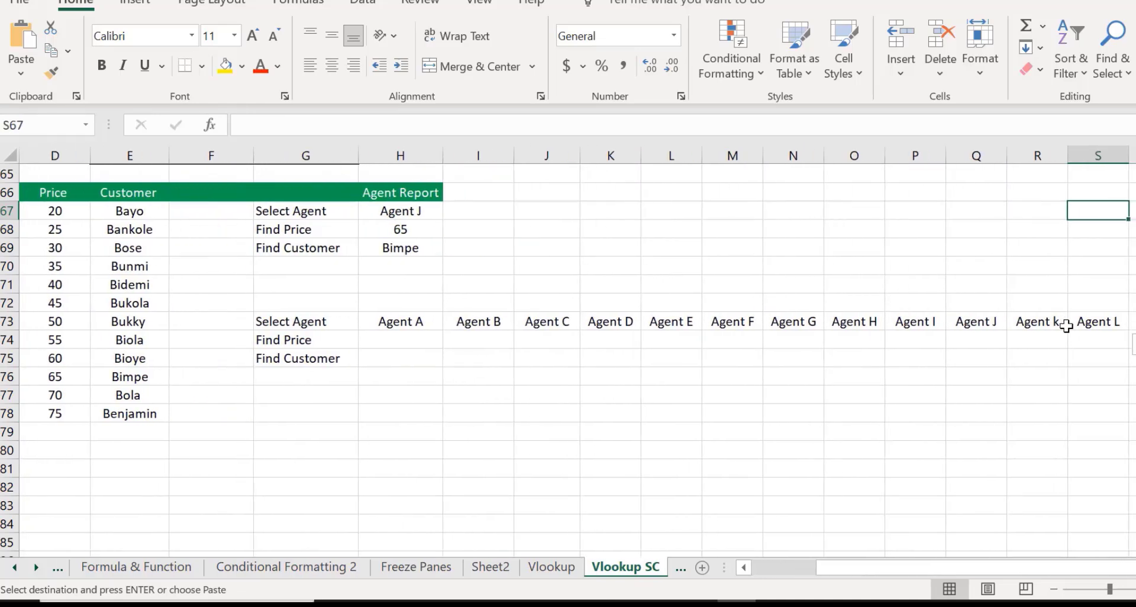
click(383, 335)
key(Left)
key(Left)
key(Left)
key(Left)
key(Left)
key(Left)
key(Left)
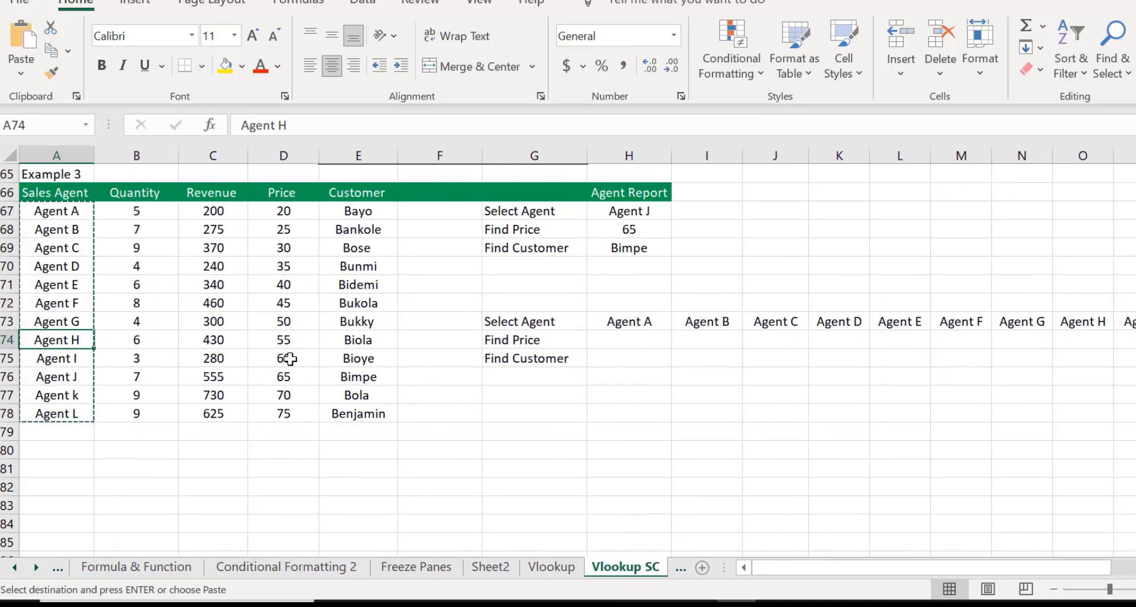
click(71, 285)
key(Escape)
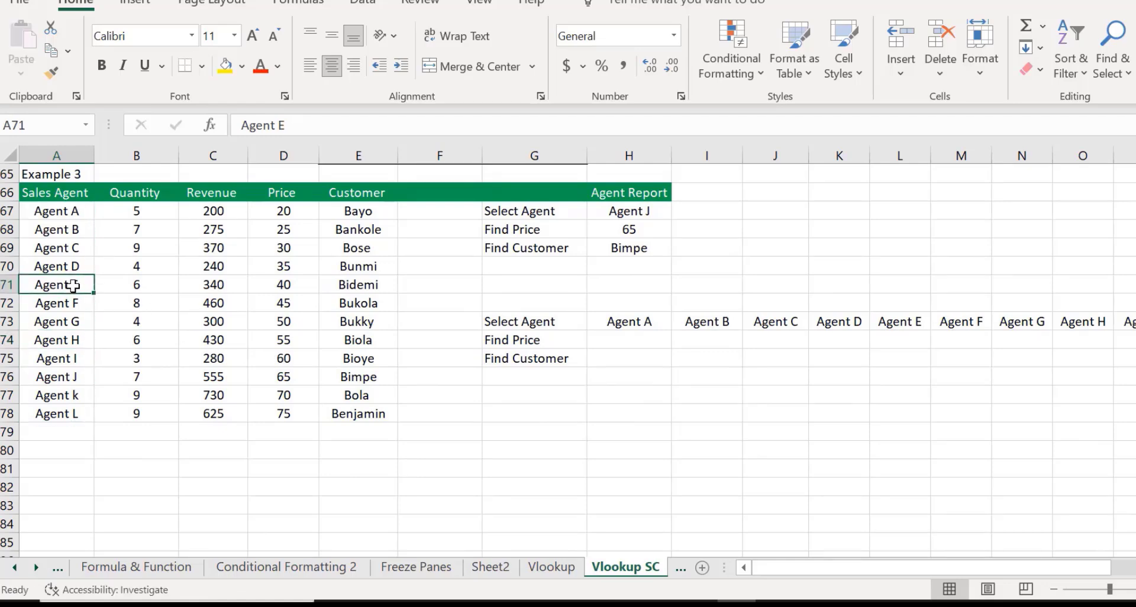
Enter a Find Price VLOOKUP in H74 using lookup value H73, table A67:E78, column index 4 and exact match FALSE
click(626, 340)
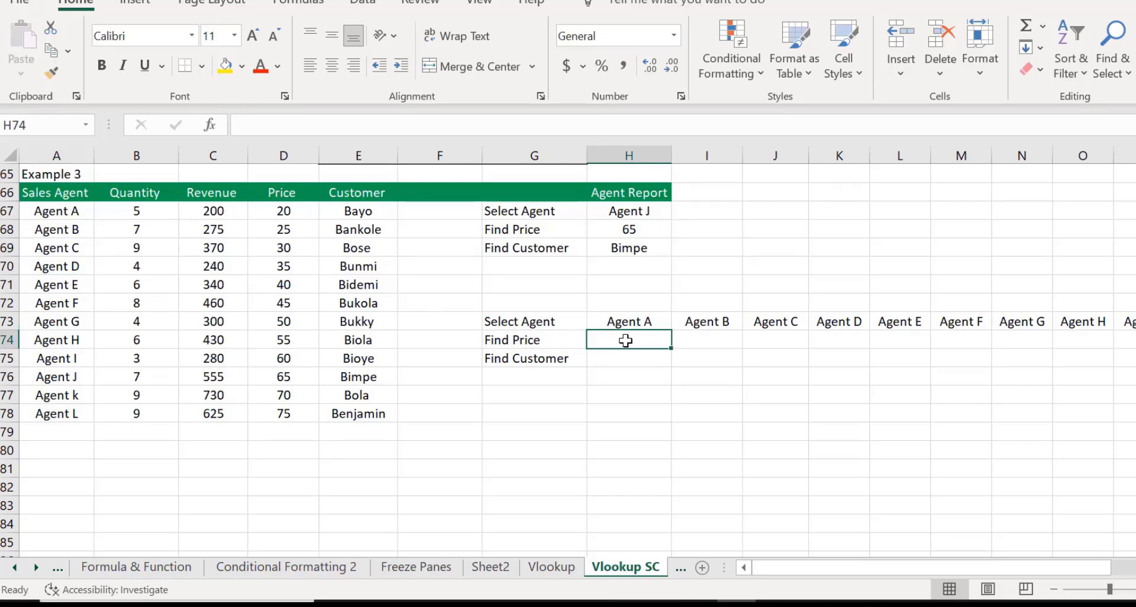
text(=vlook)
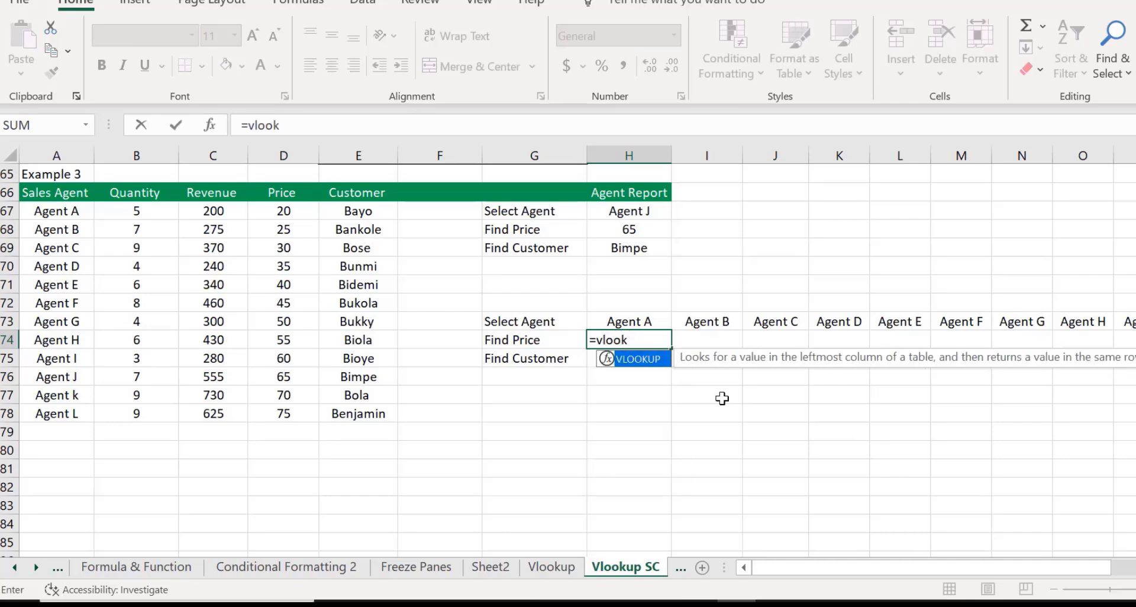
double_click(652, 361)
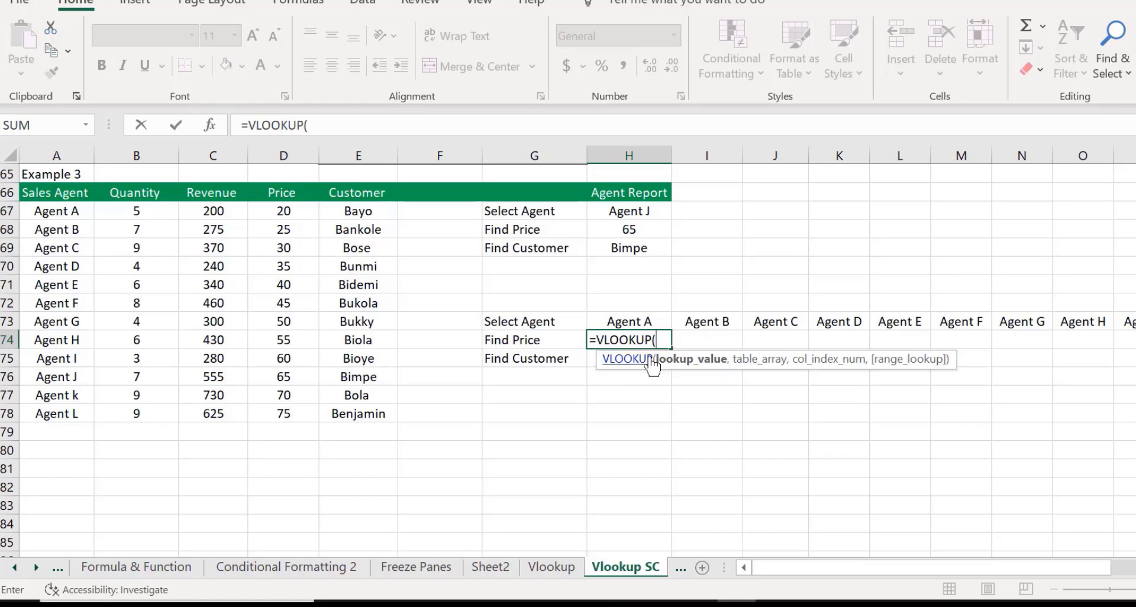
click(623, 320)
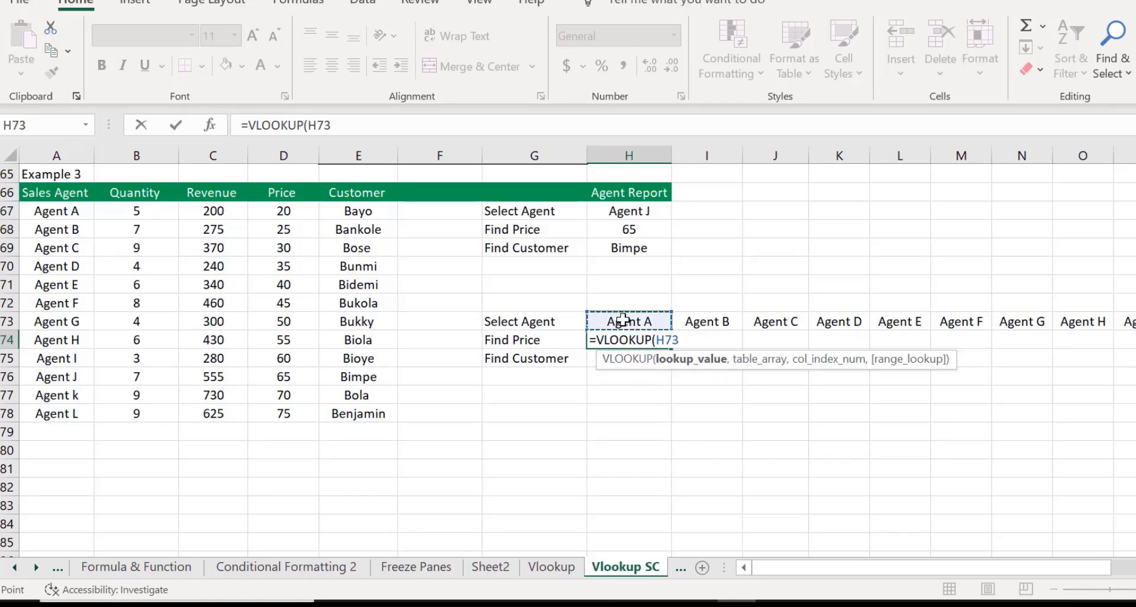
text(,)
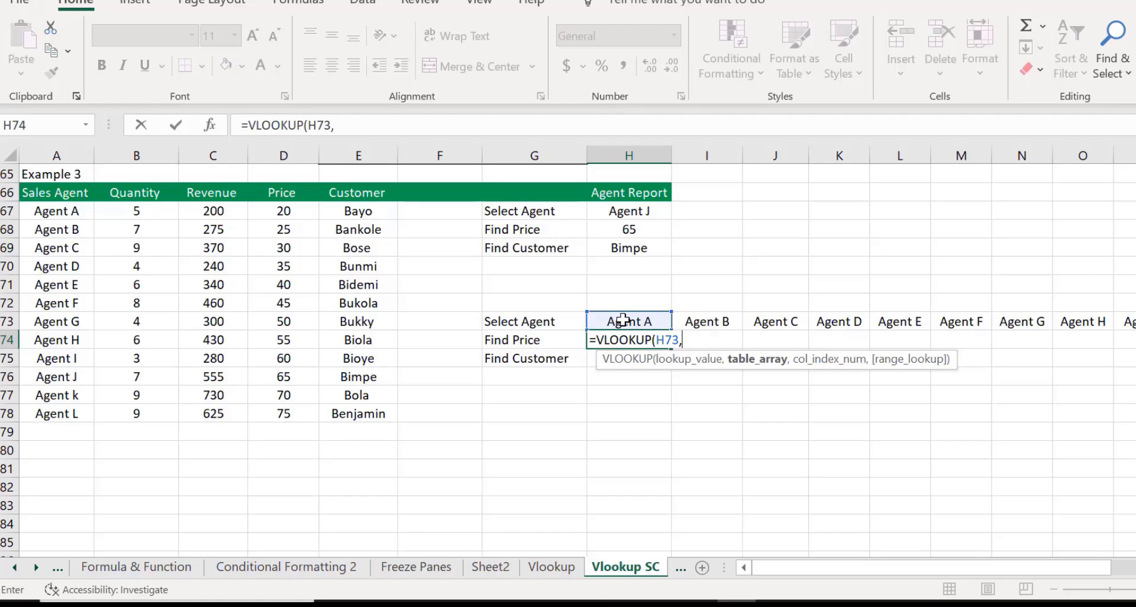
click(54, 211)
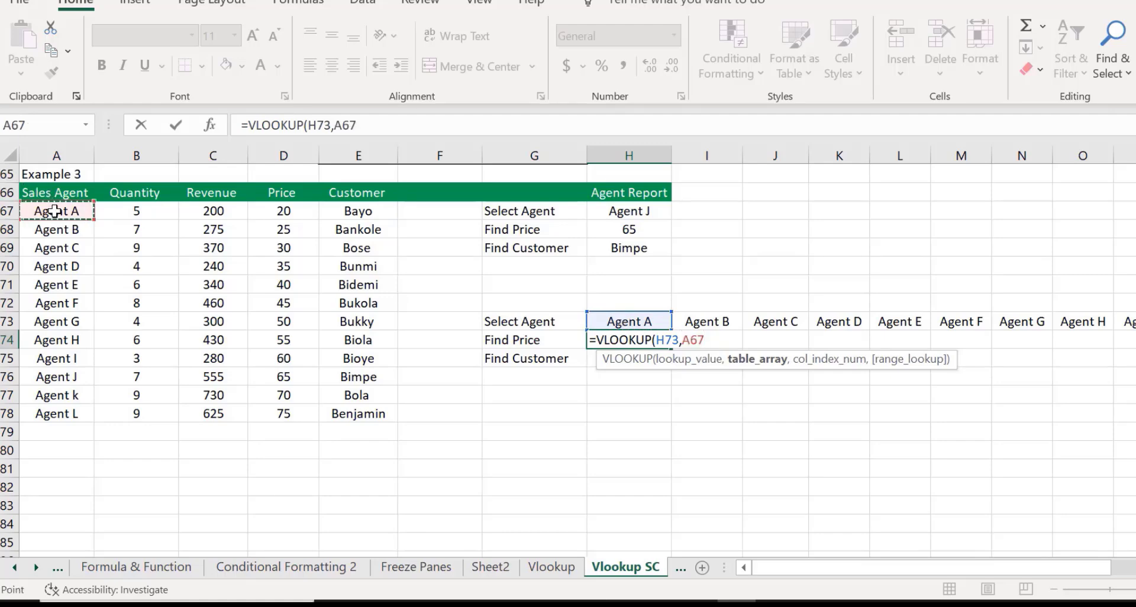
key(ctrl+shift+Down)
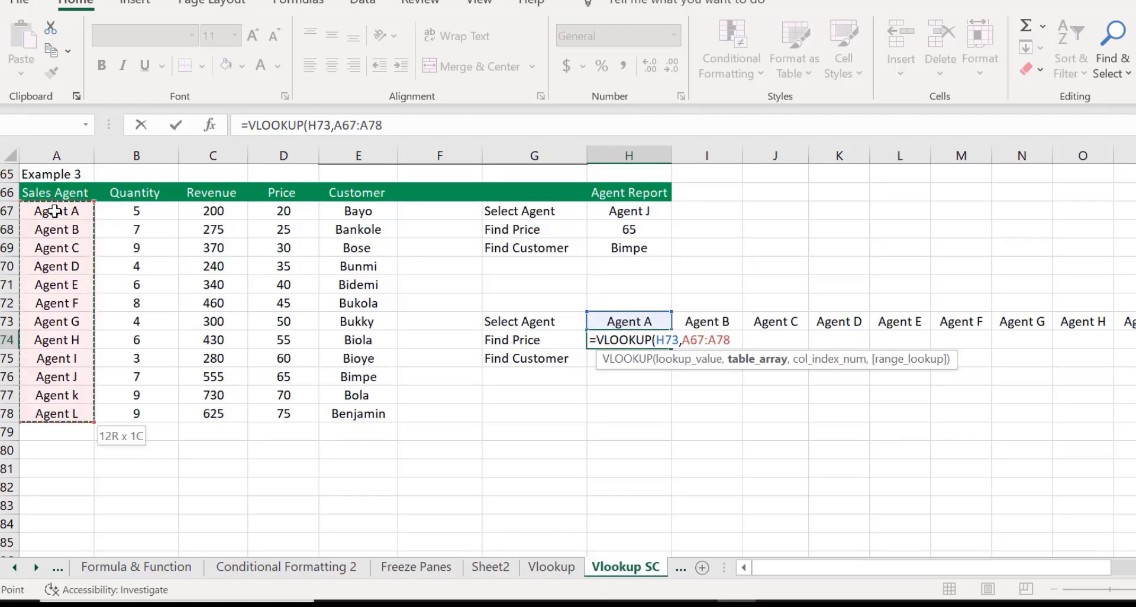
key(ctrl+shift+Right)
text(,)
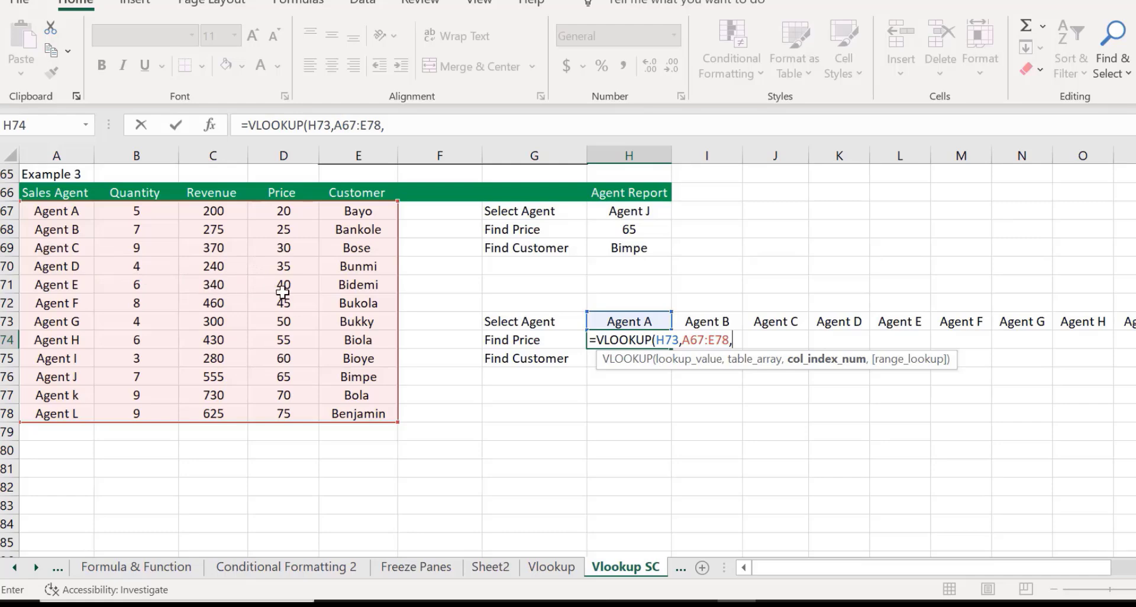
text(4,)
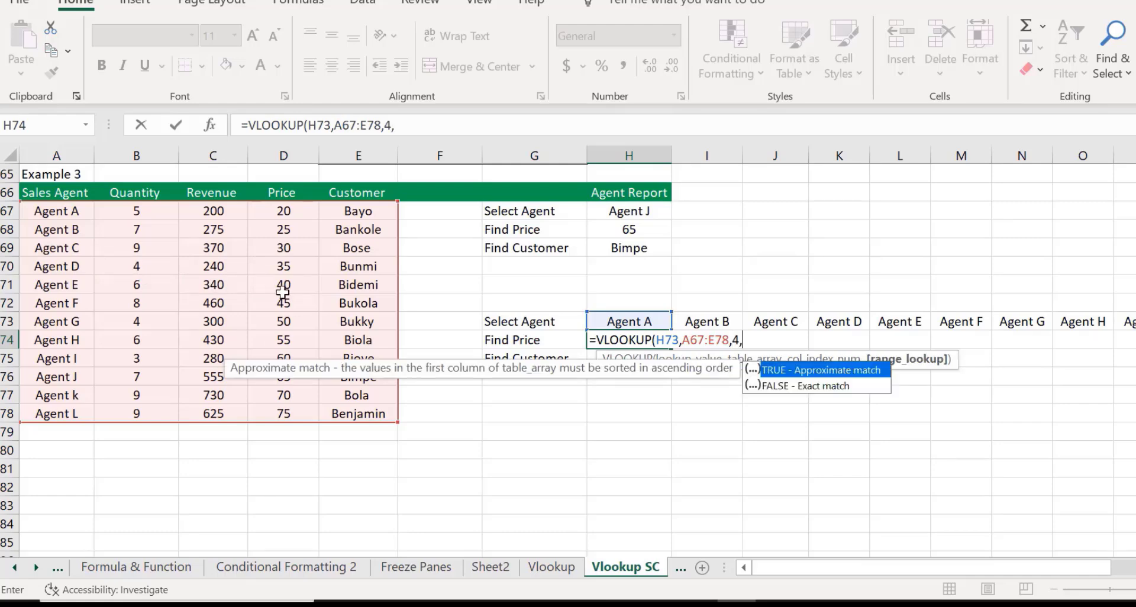
double_click(782, 385)
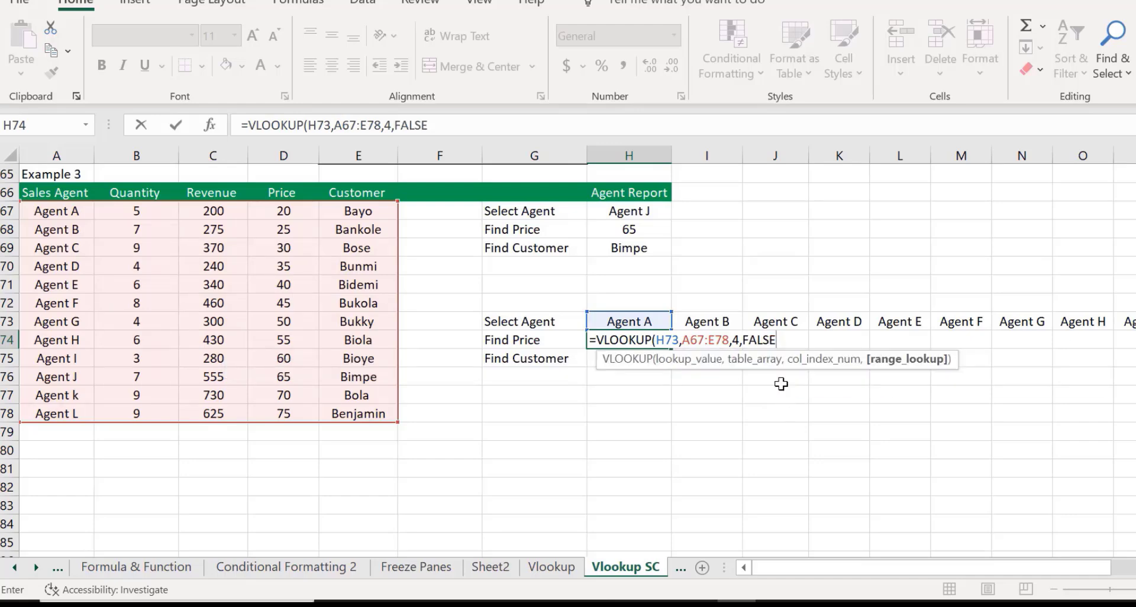
key(Return)
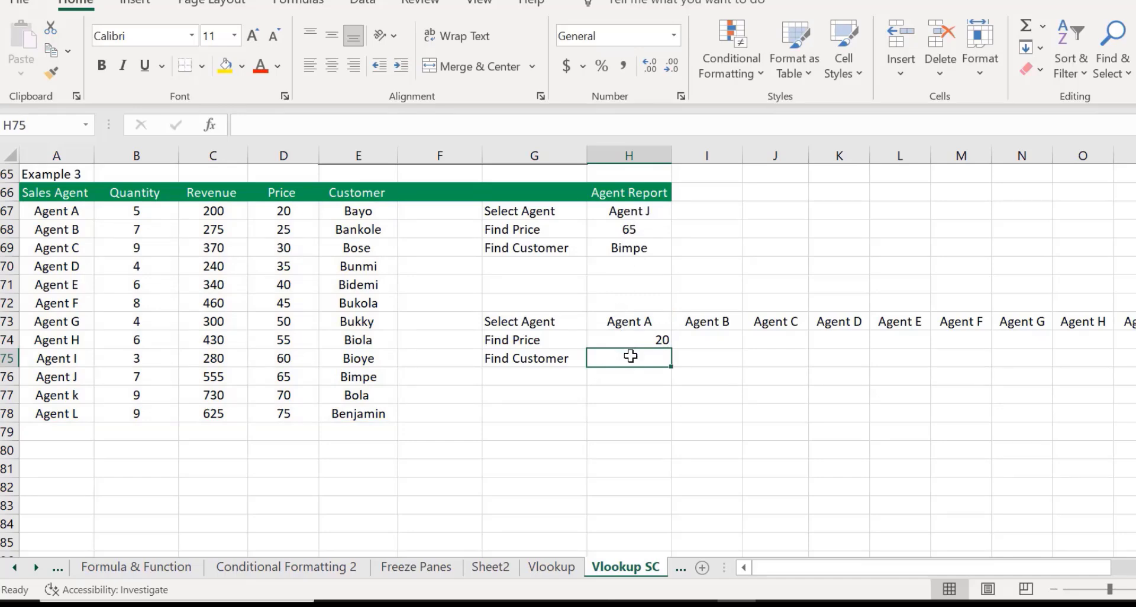
Enter a Find Customer VLOOKUP in H75 using lookup value H73, table A67:E78, column index 5 and exact match FALSE
text(=)
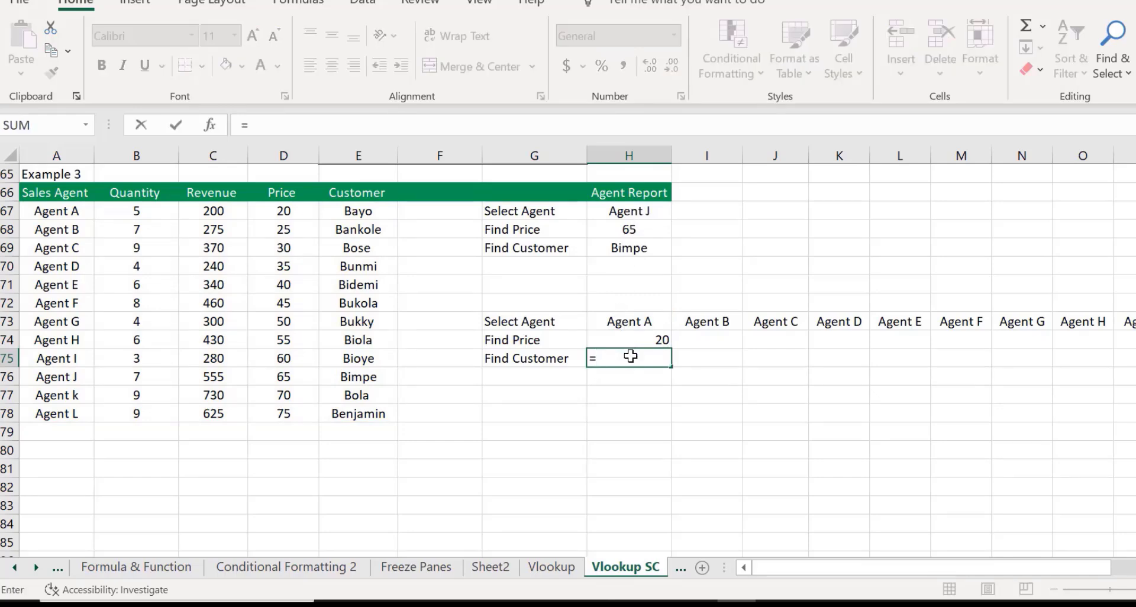
text(vlook)
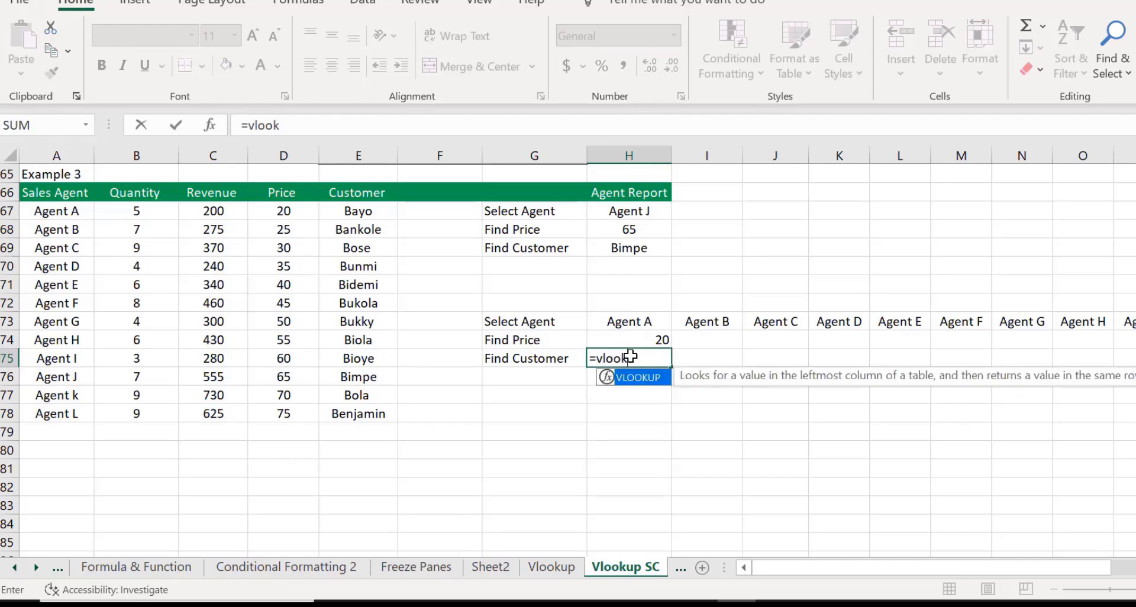
text(up)
double_click(640, 378)
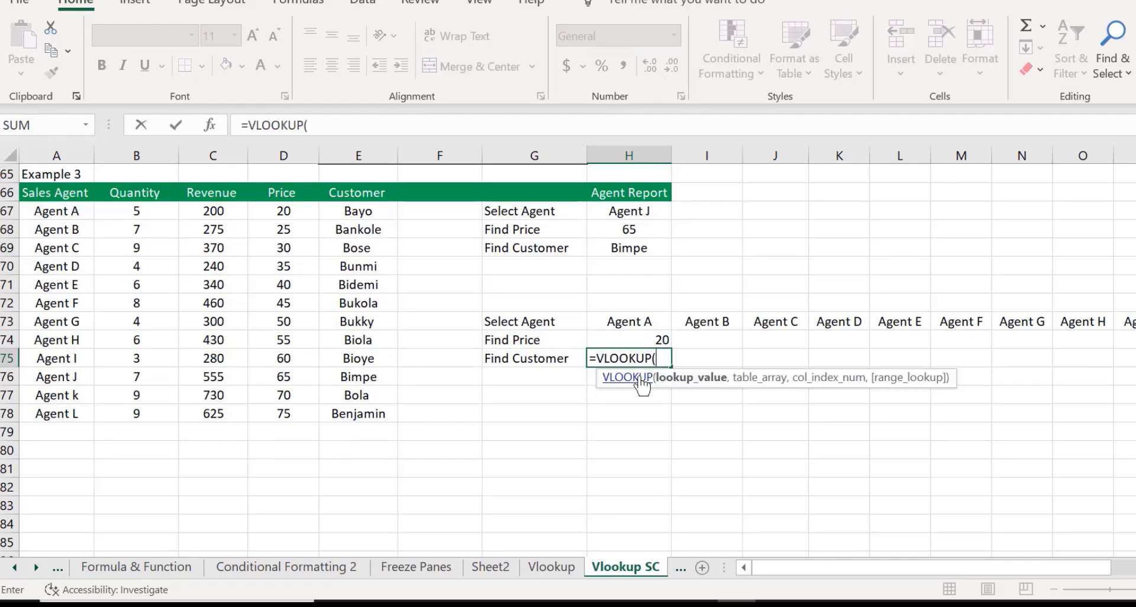
click(616, 323)
text(,)
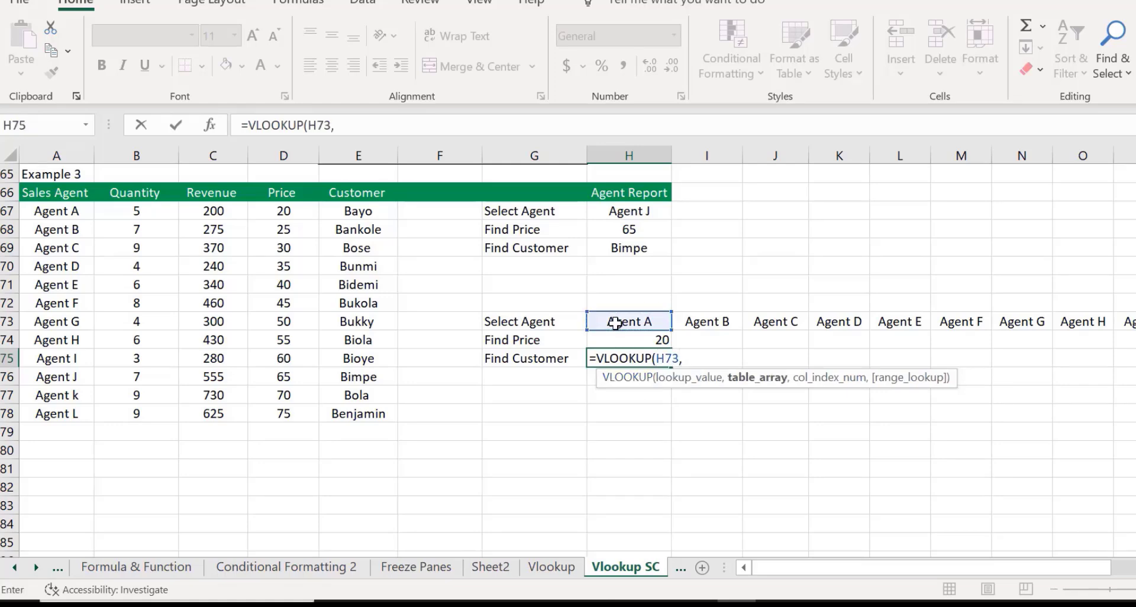
click(50, 213)
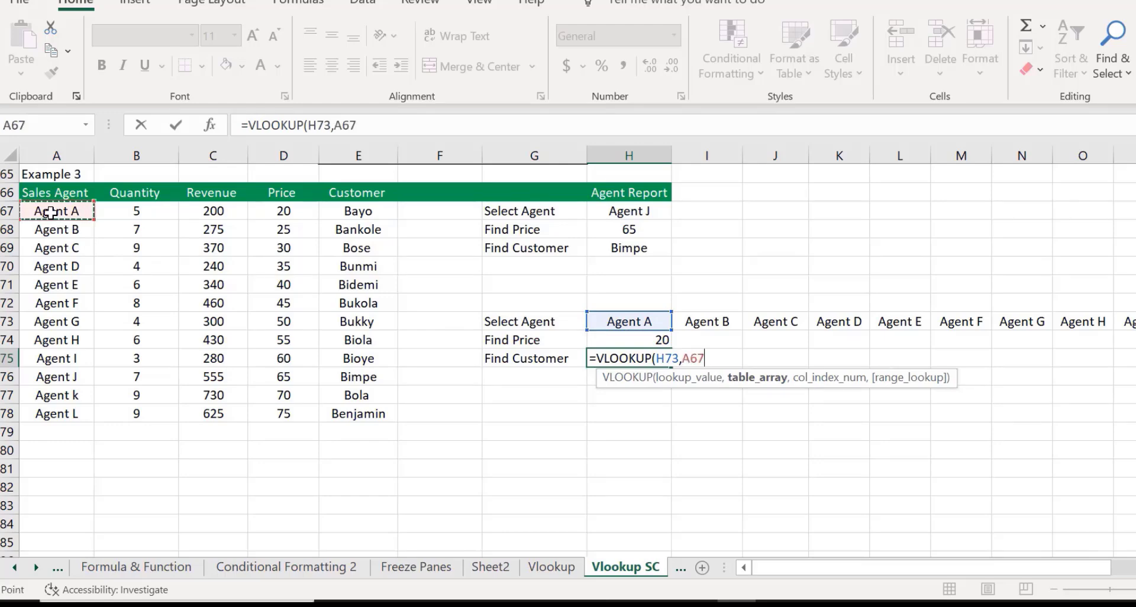
key(ctrl+shift+Down)
key(ctrl+shift+Down)
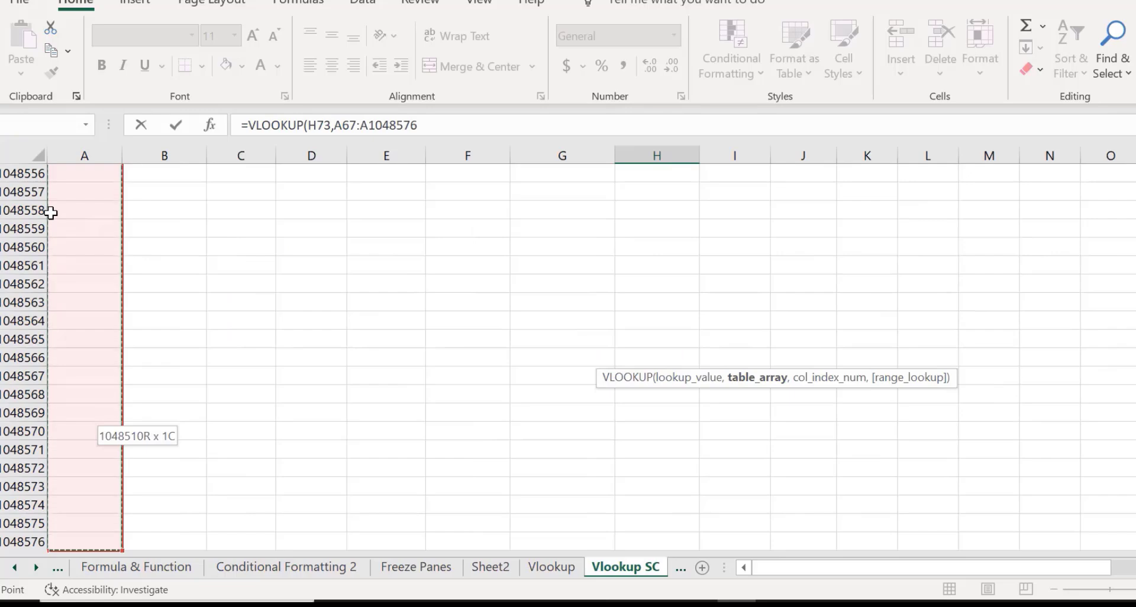
key(ctrl+shift+Up)
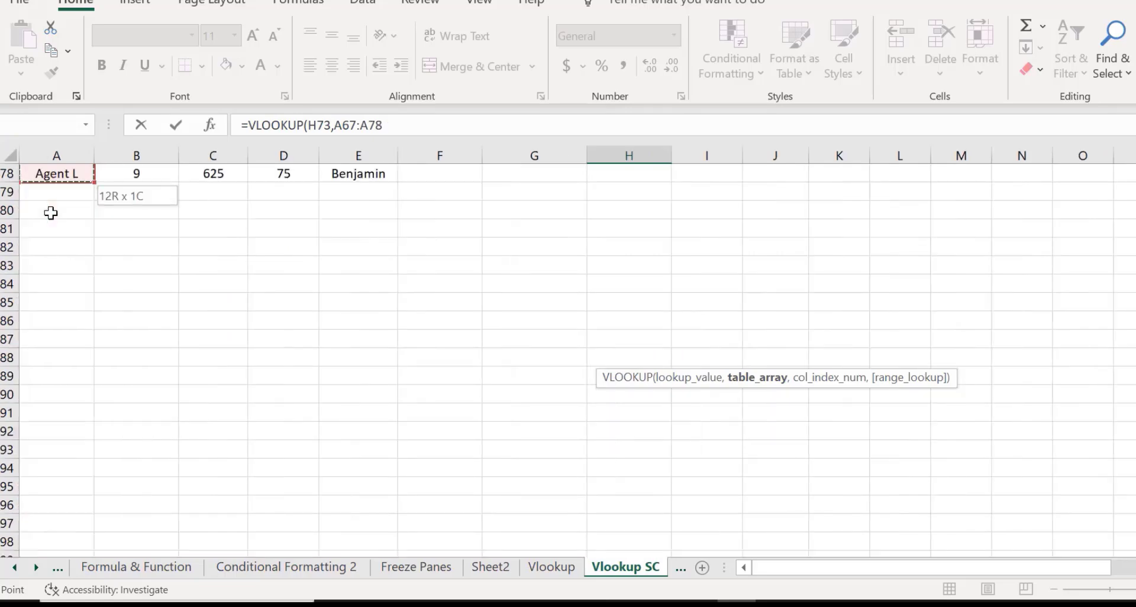
key(ctrl+shift+Right)
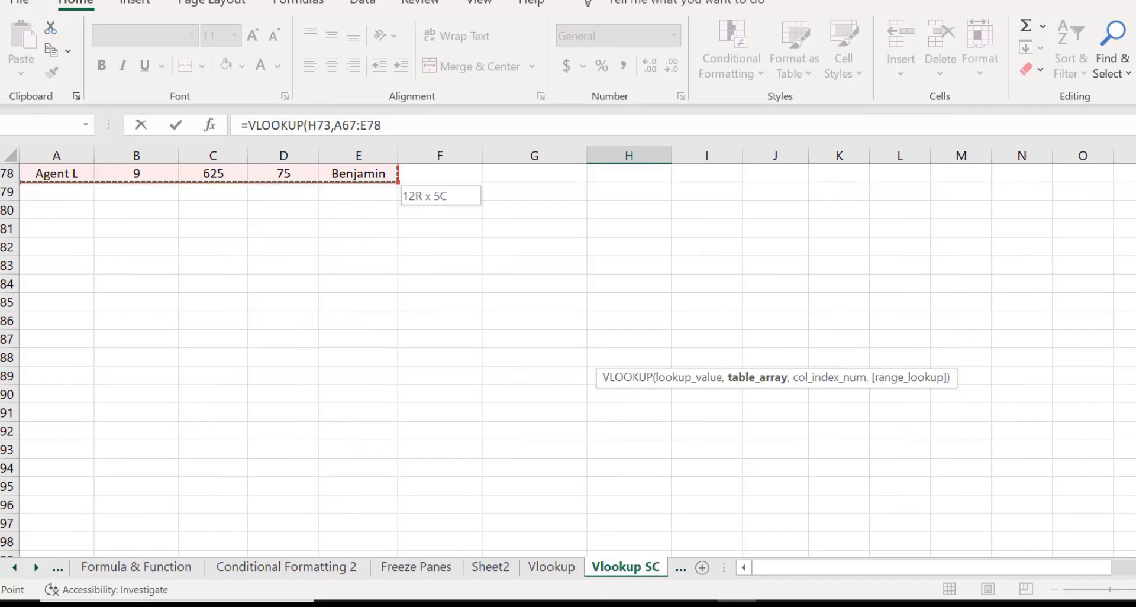
drag(1135, 524, 1135, 470)
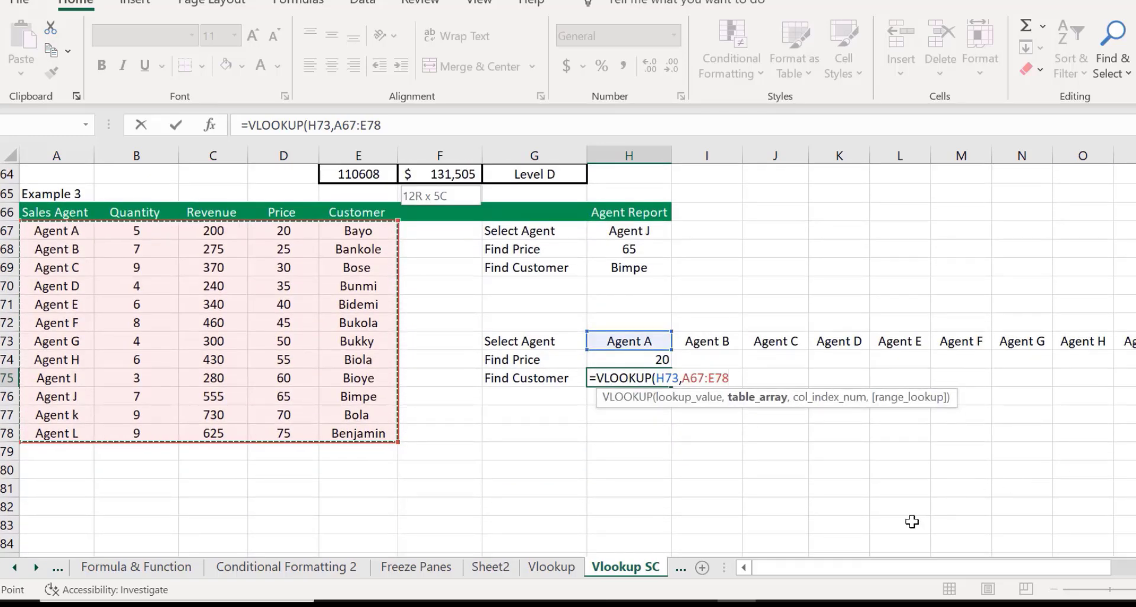
text(,)
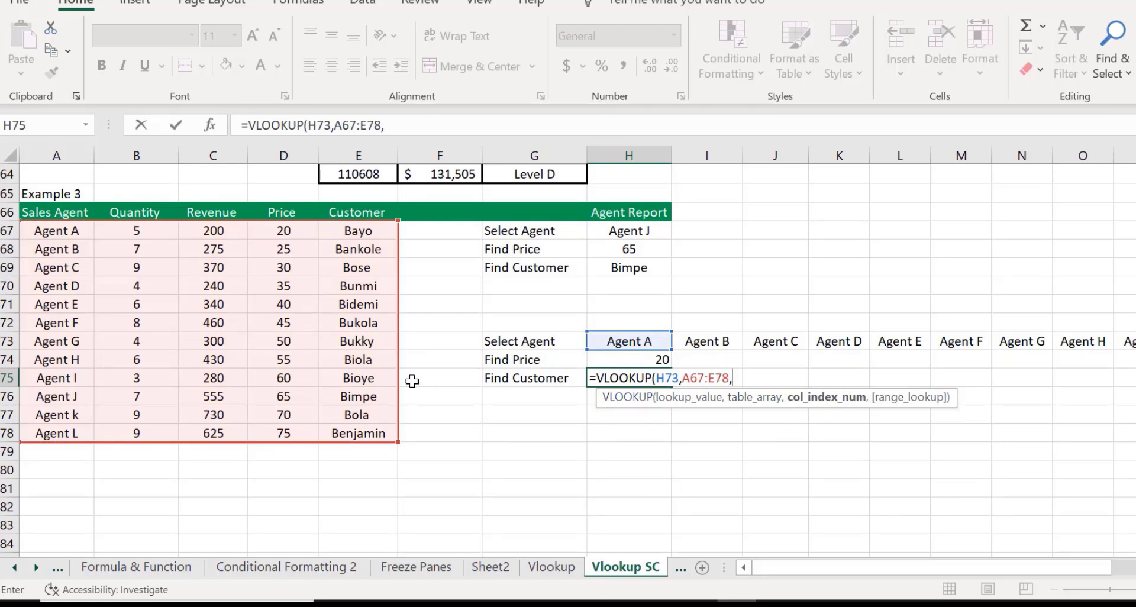
text(5,)
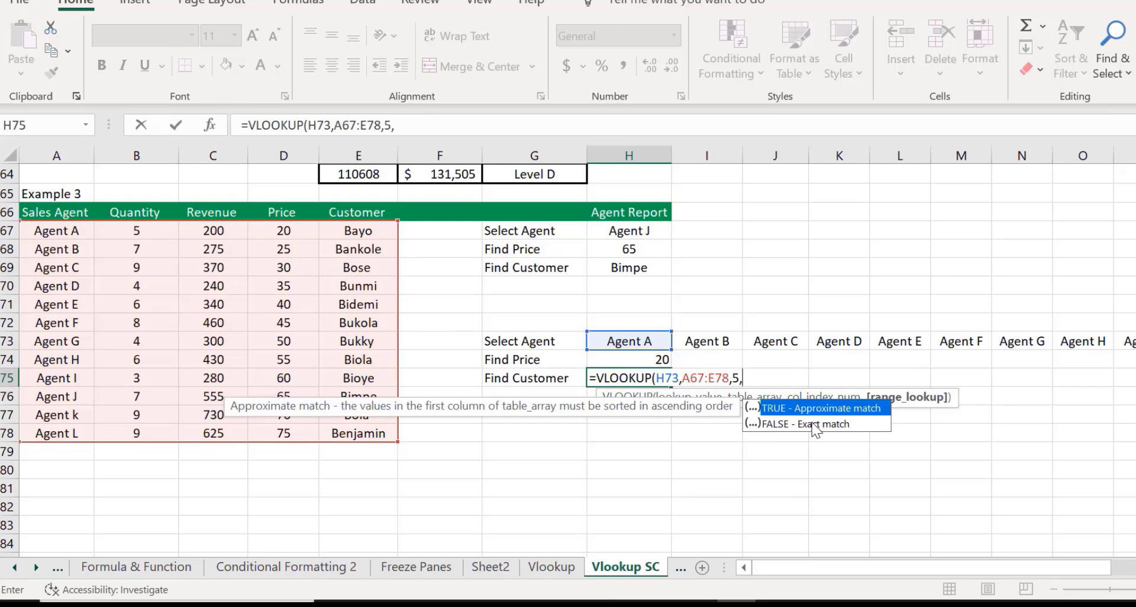
double_click(812, 423)
text())
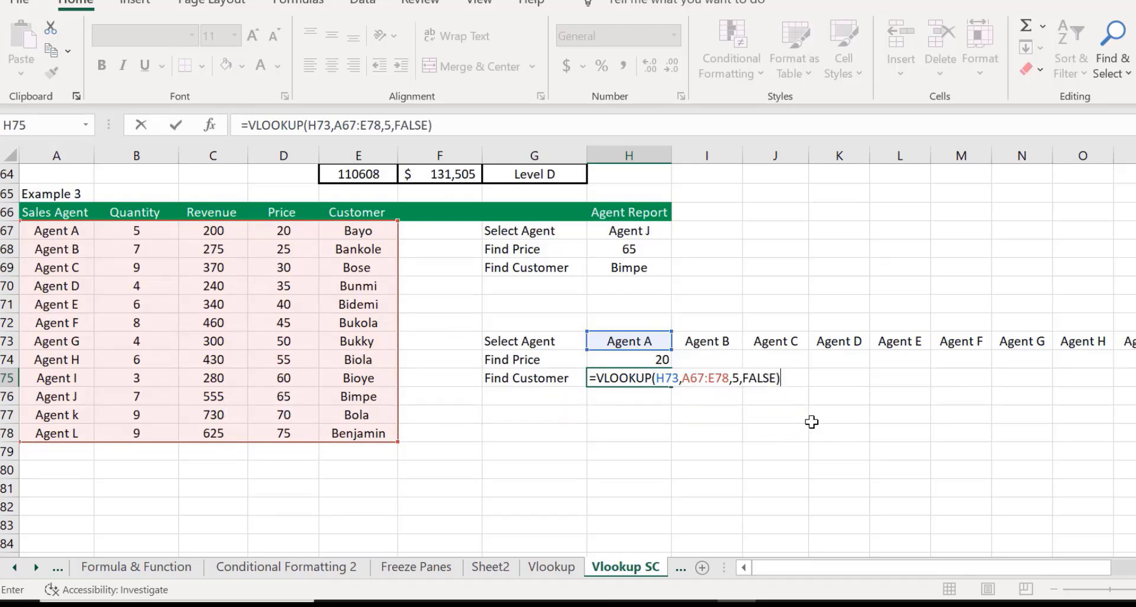
key(Return)
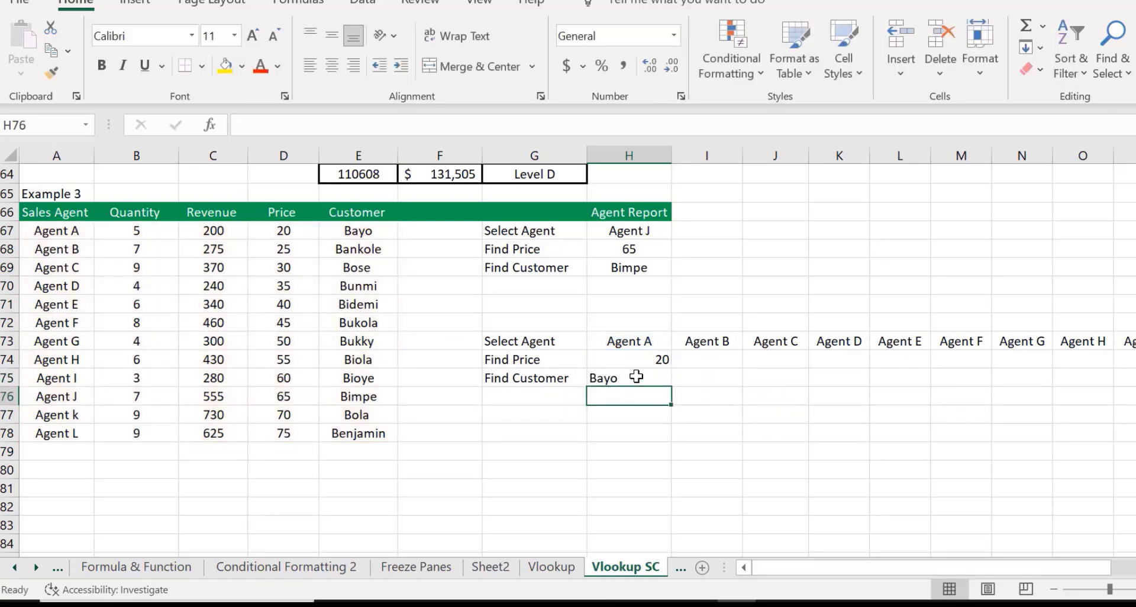
Center the contents of H73:H75 horizontally
click(622, 342)
key(shift+Down)
key(shift+Down)
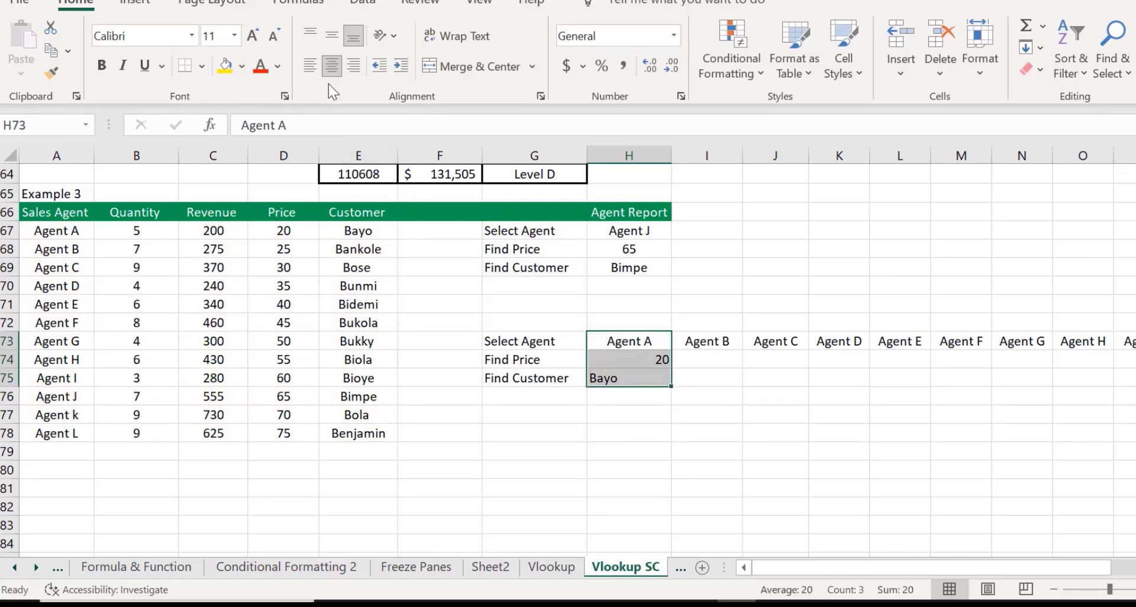
click(332, 69)
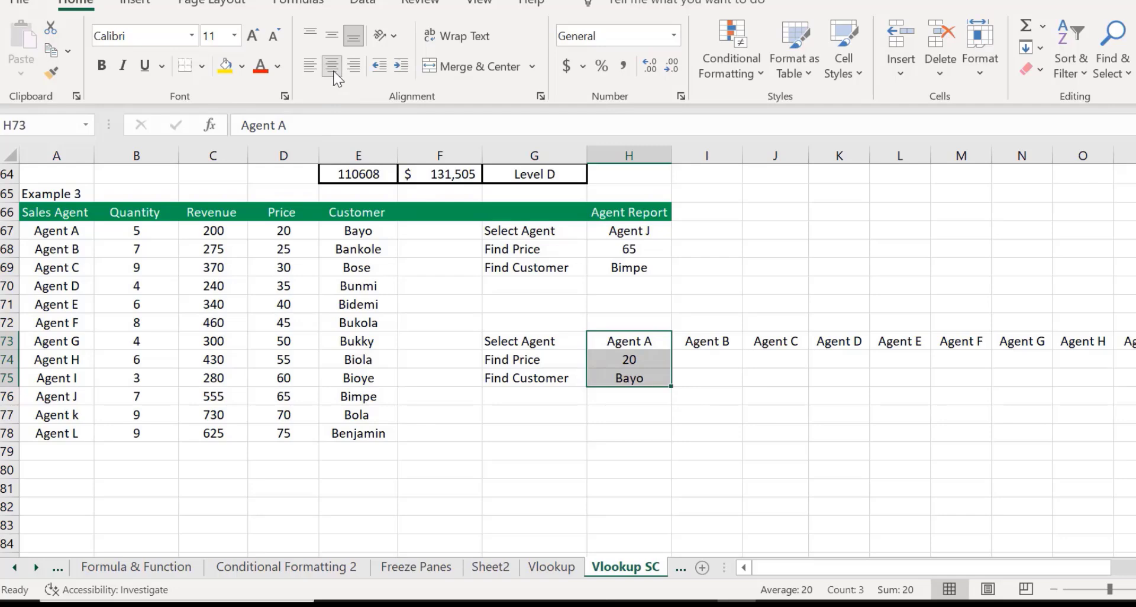
click(695, 370)
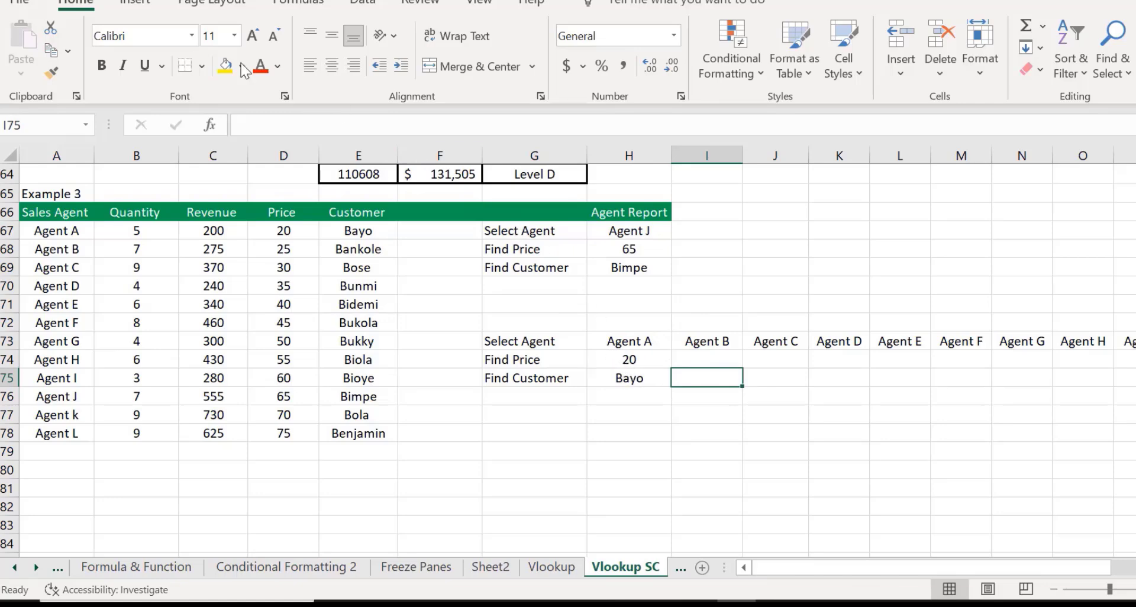
click(136, 20)
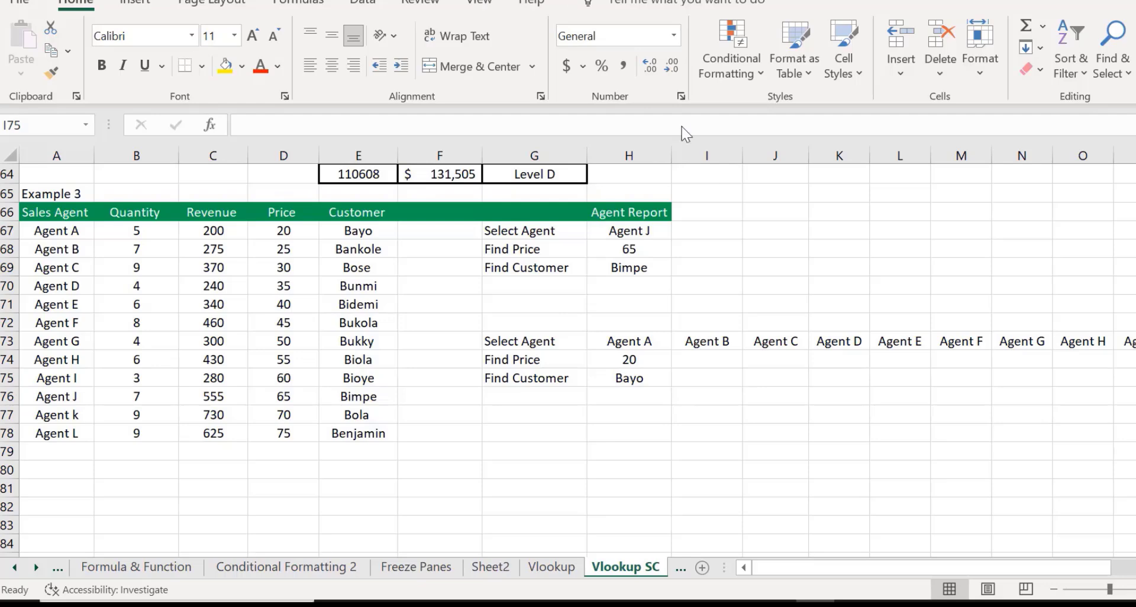
Make the table range in H74's Find Price formula absolute, as $A$67:$E$78
click(650, 351)
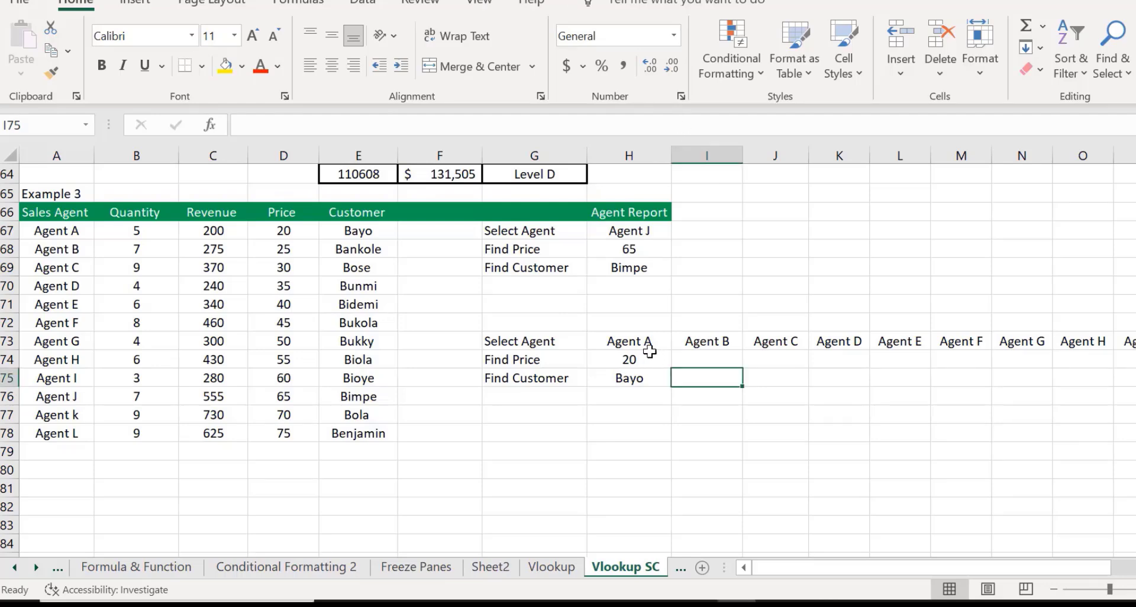
click(642, 363)
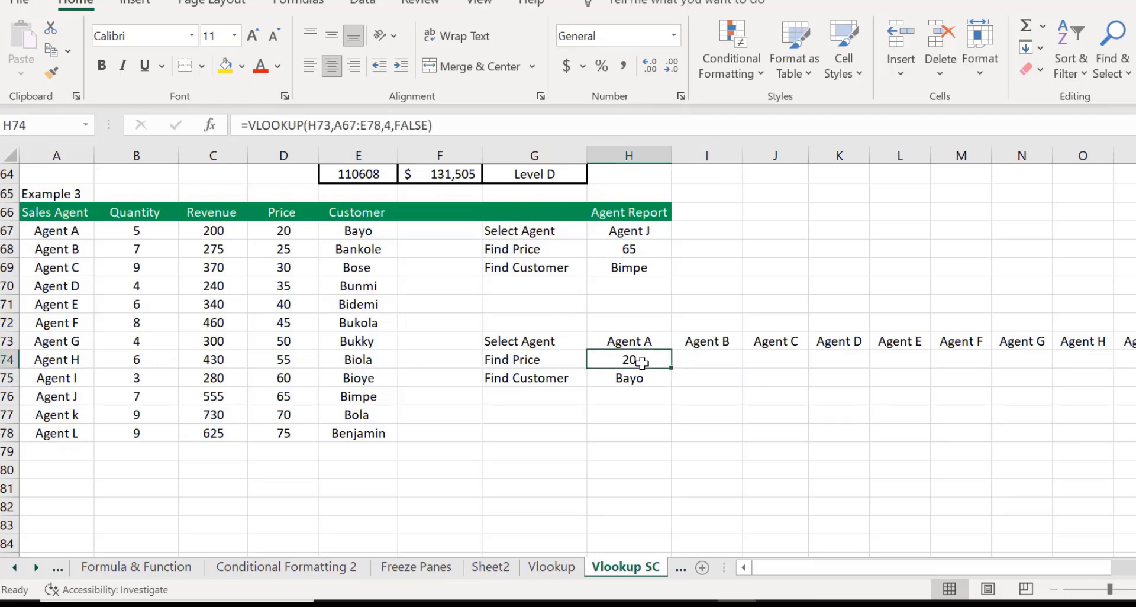
click(381, 125)
drag(382, 125, 337, 128)
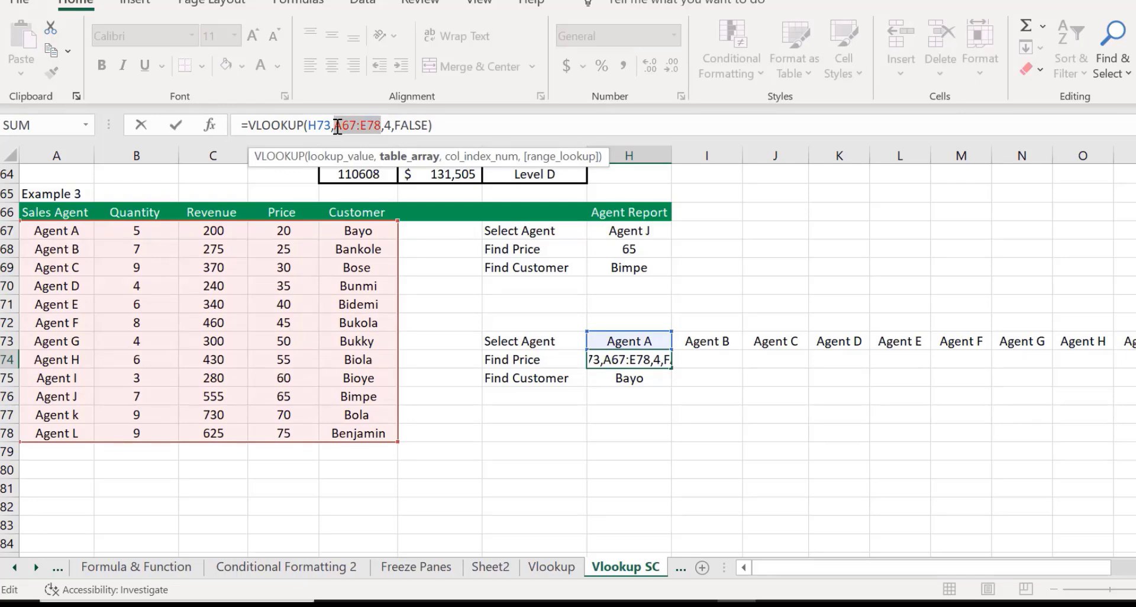
key(F4)
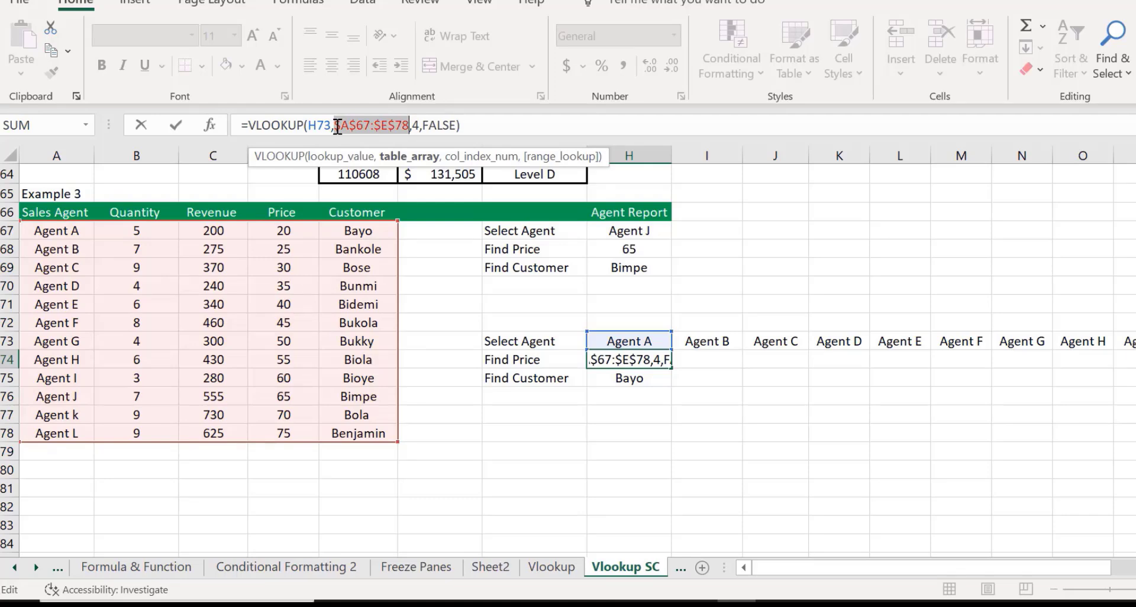
click(468, 129)
key(Return)
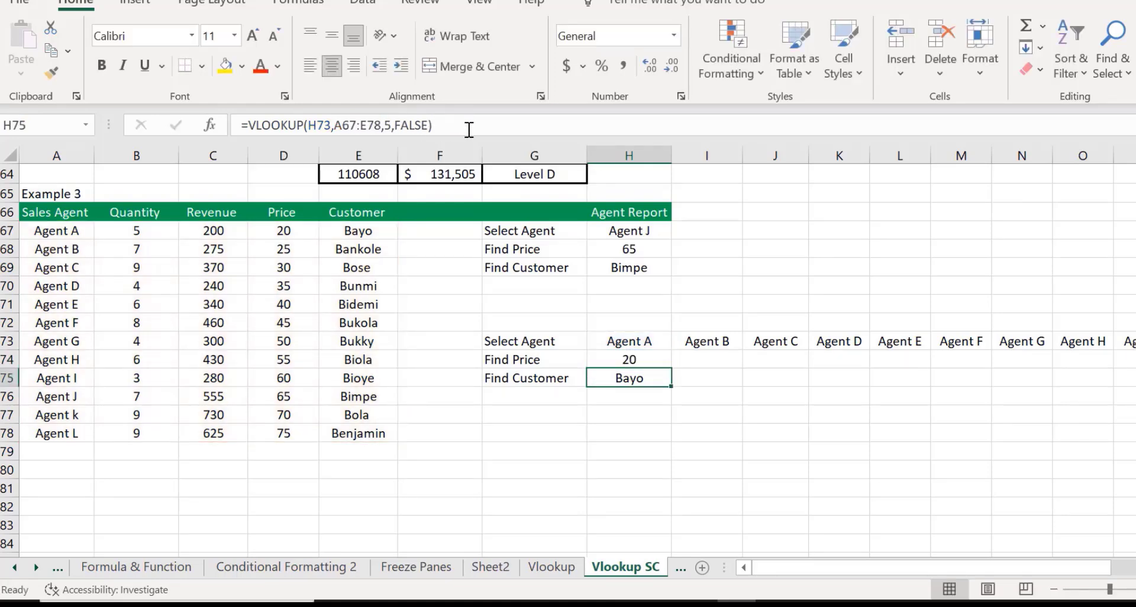
Fill the Find Price formula from H74 across row 74 to S74, covering every agent through Agent L
click(633, 358)
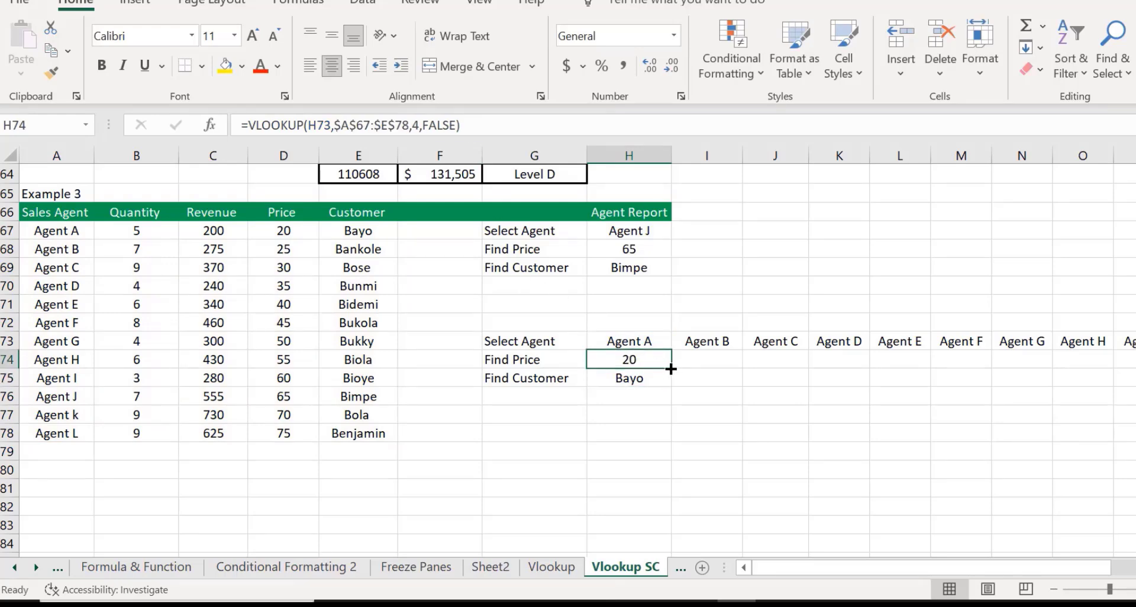
drag(671, 369, 1133, 364)
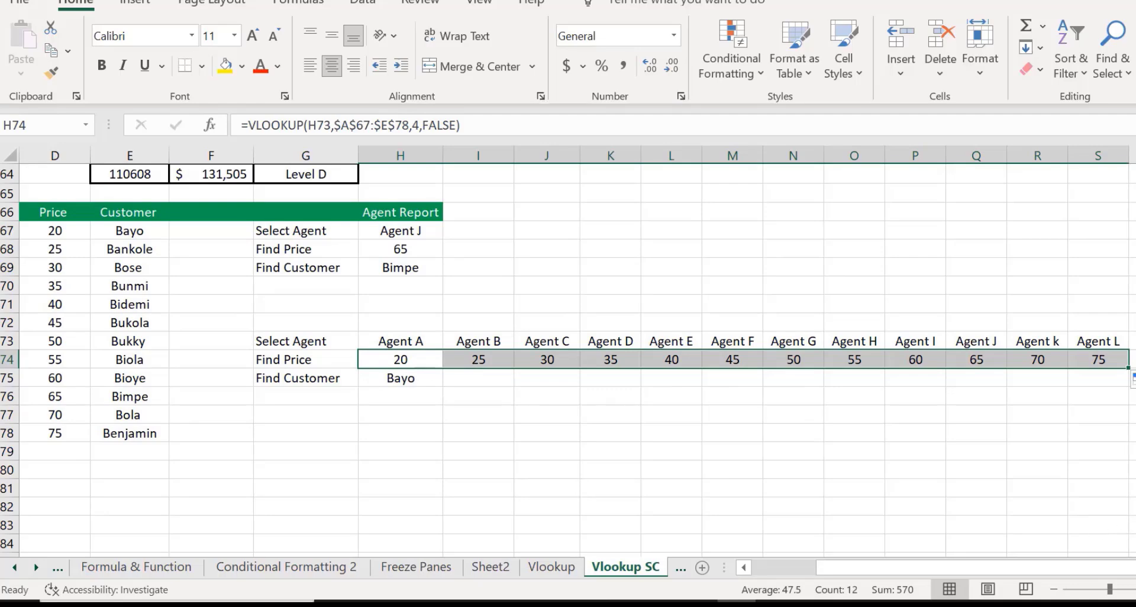
mouse_move(1135, 513)
mouse_down()
mouse_move(1135, 414)
mouse_move(1135, 513)
mouse_up()
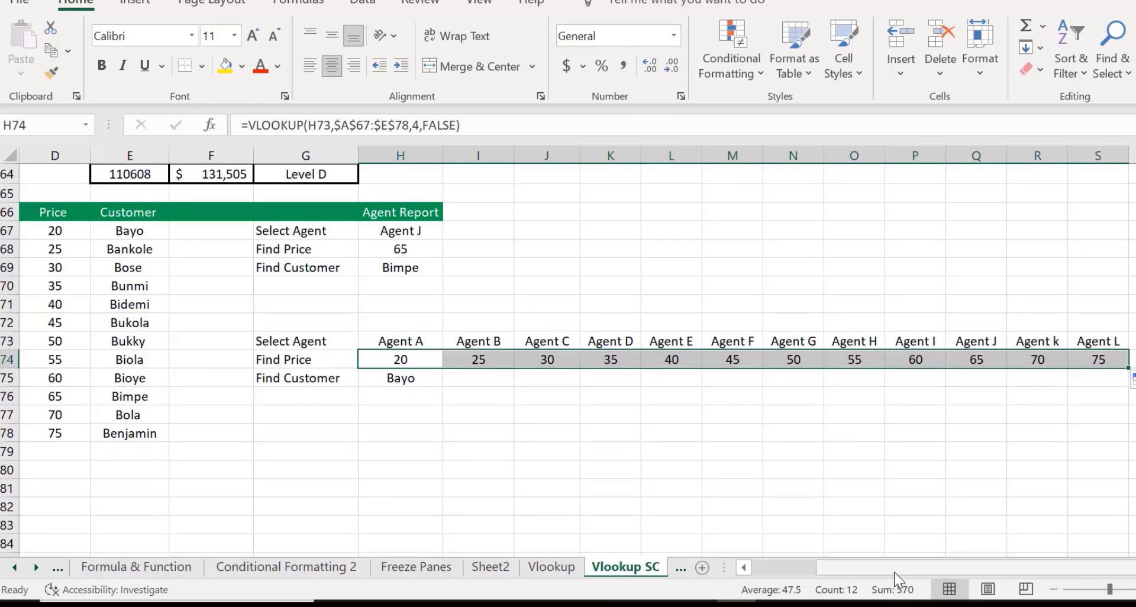
drag(895, 573, 832, 577)
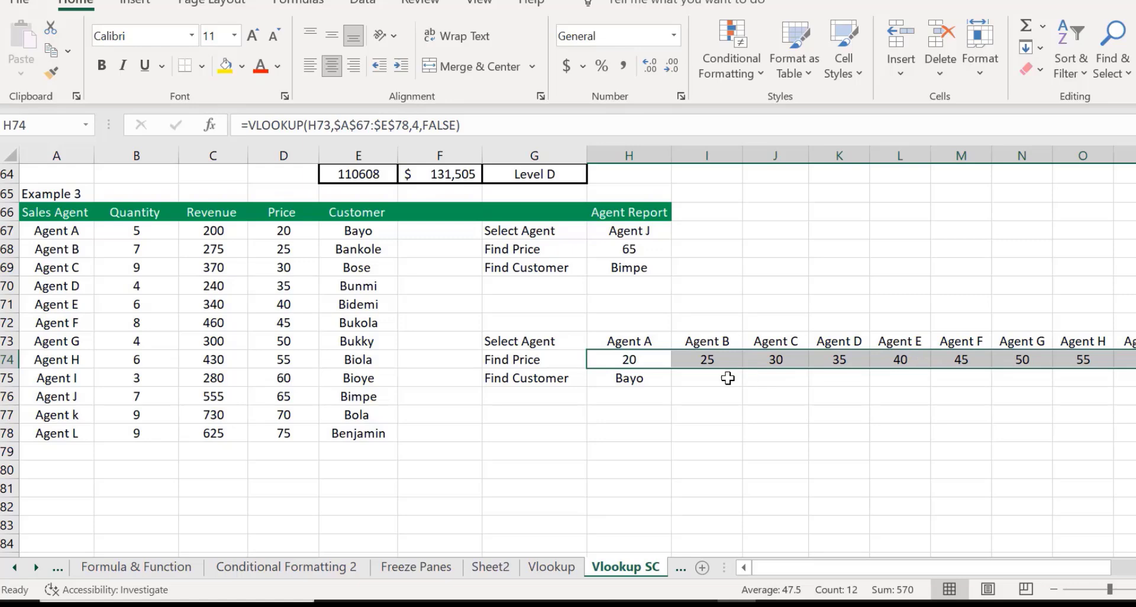
Make the table range in H75's Find Customer formula absolute, as $A$67:$E$78
click(699, 378)
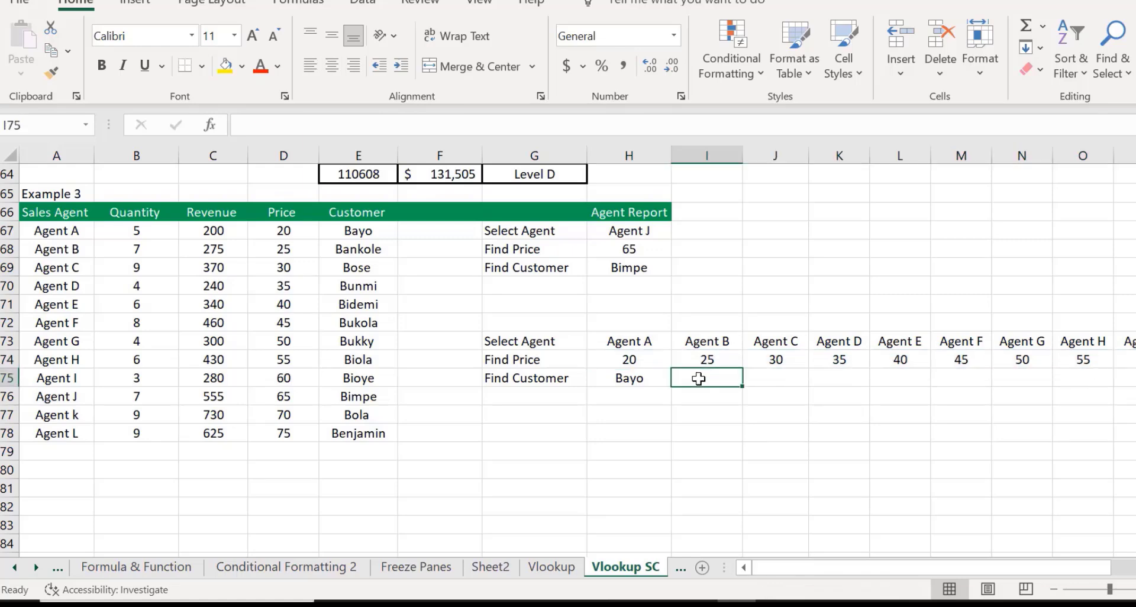
click(629, 377)
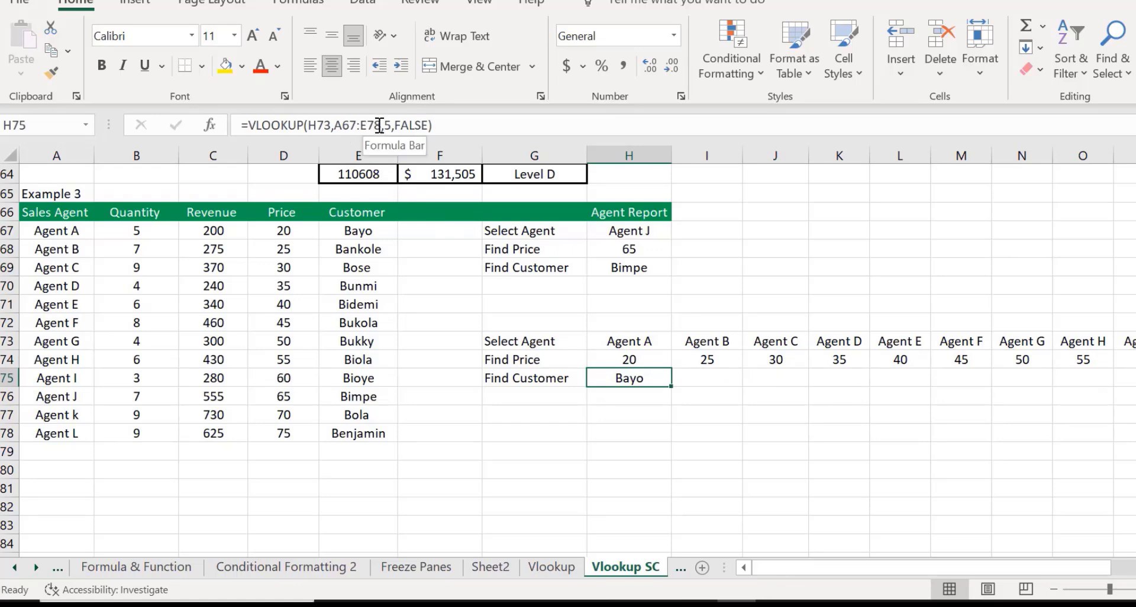
drag(381, 125, 340, 130)
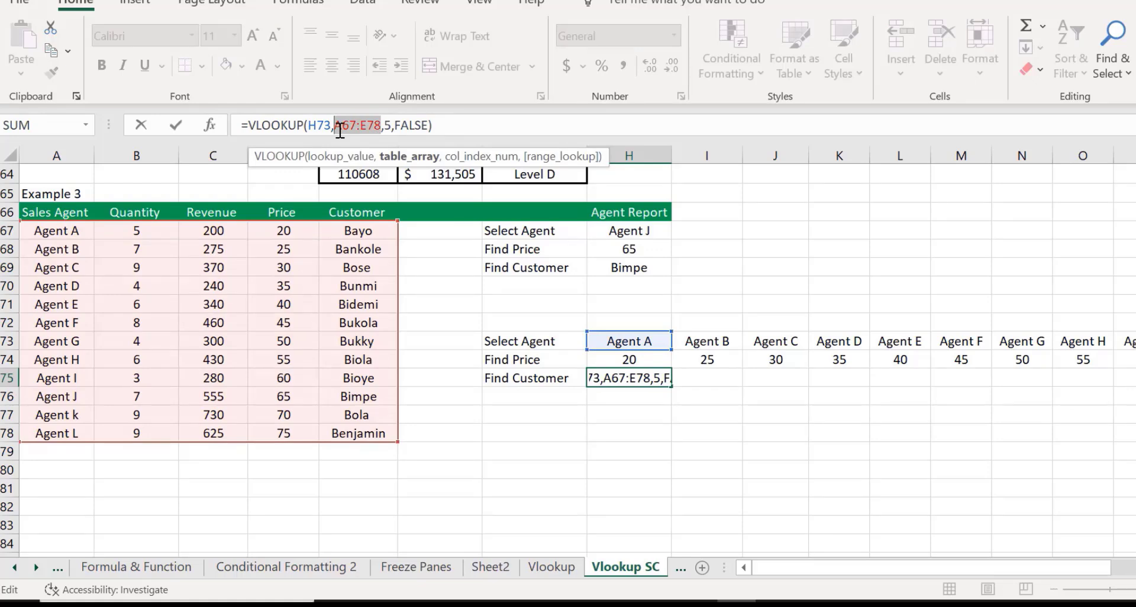
key(F4)
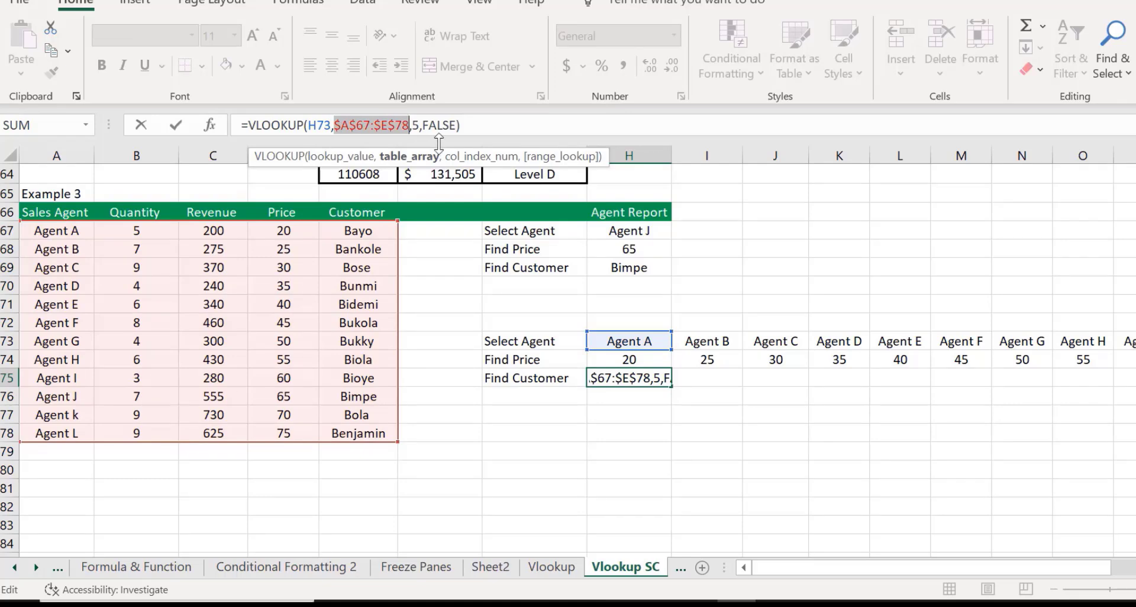
click(467, 126)
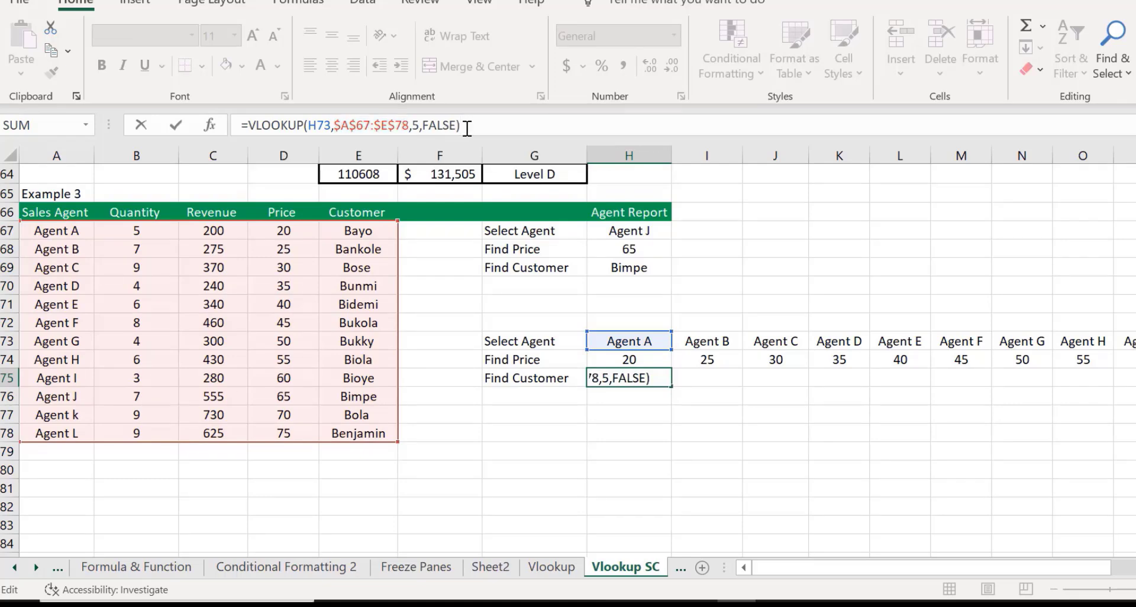
key(Return)
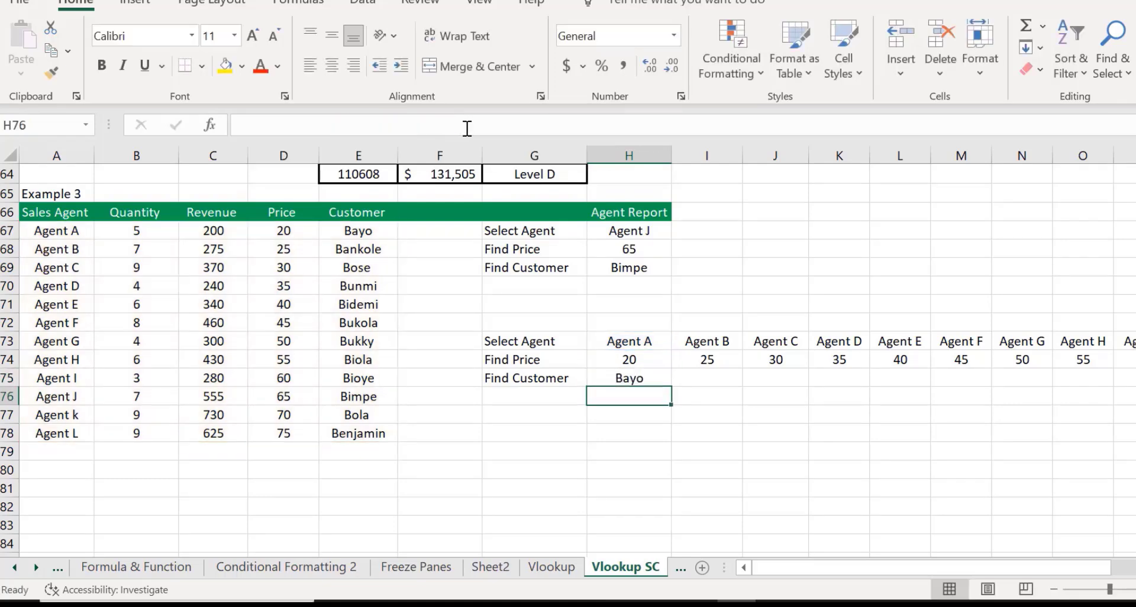
Fill the Find Customer formula from H75 across row 75 to S75 and deselect the filled range
click(624, 377)
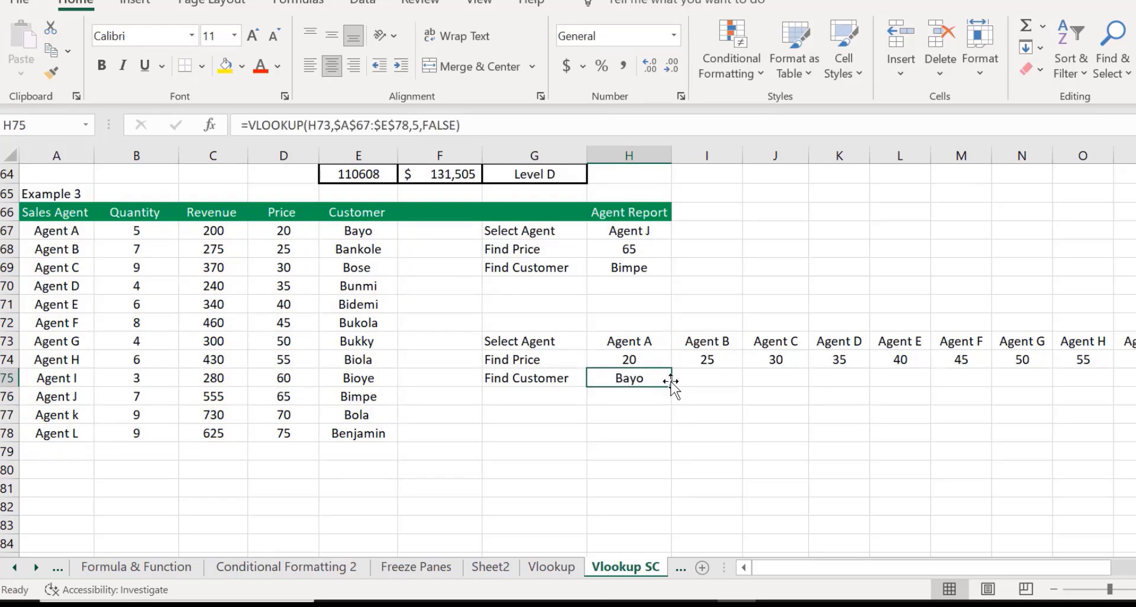
drag(672, 388, 1133, 394)
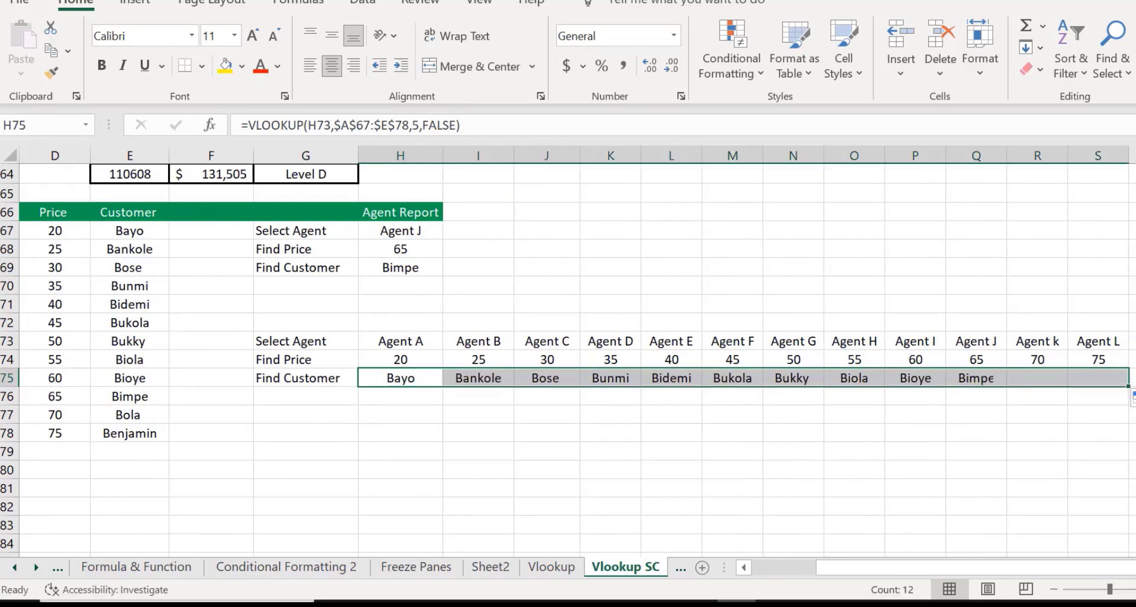
click(466, 462)
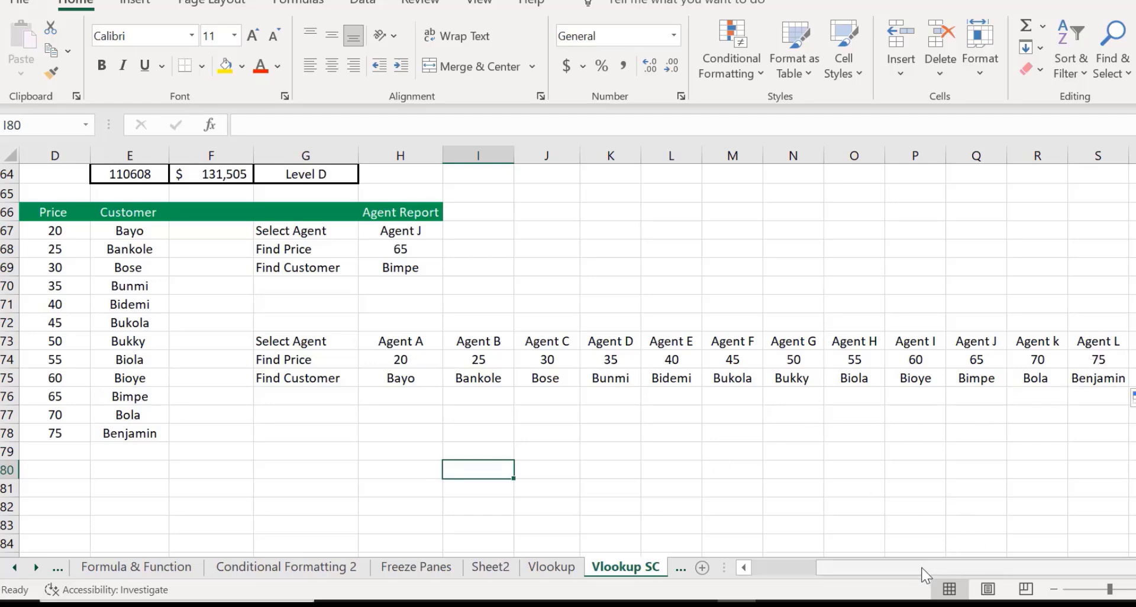
Select the whole all-agents table G73:S75, including its row labels
click(794, 569)
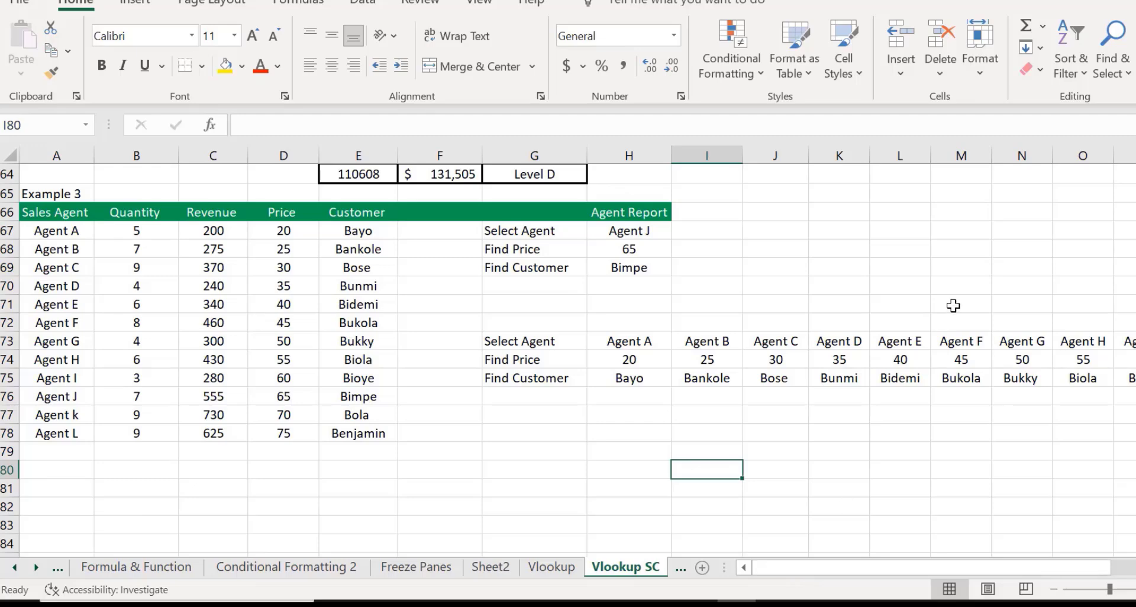
click(995, 158)
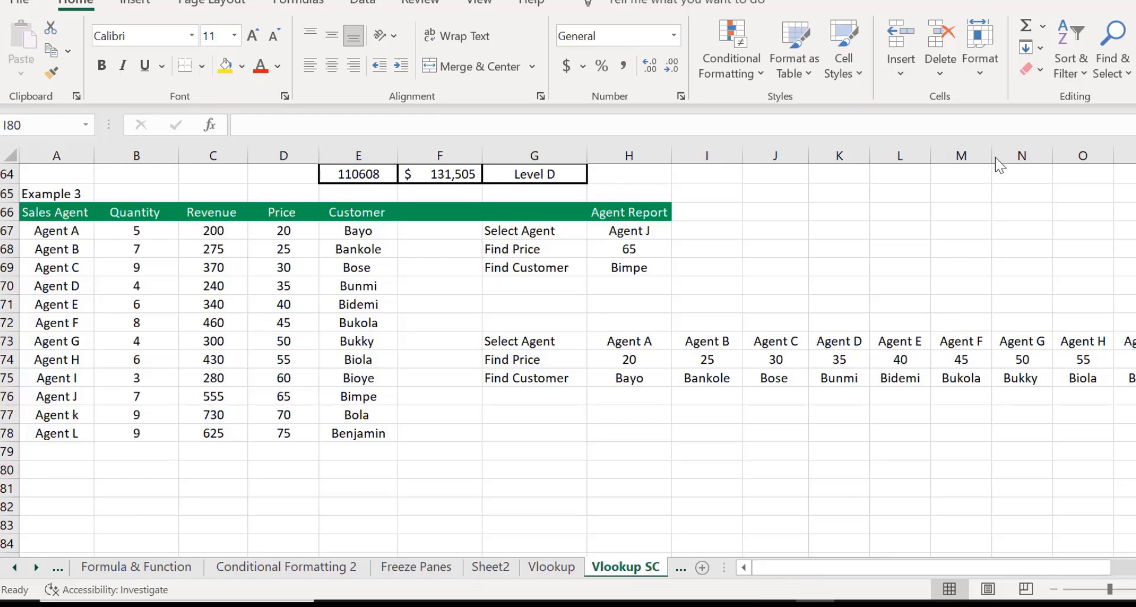
scroll(995, 157, down, 1)
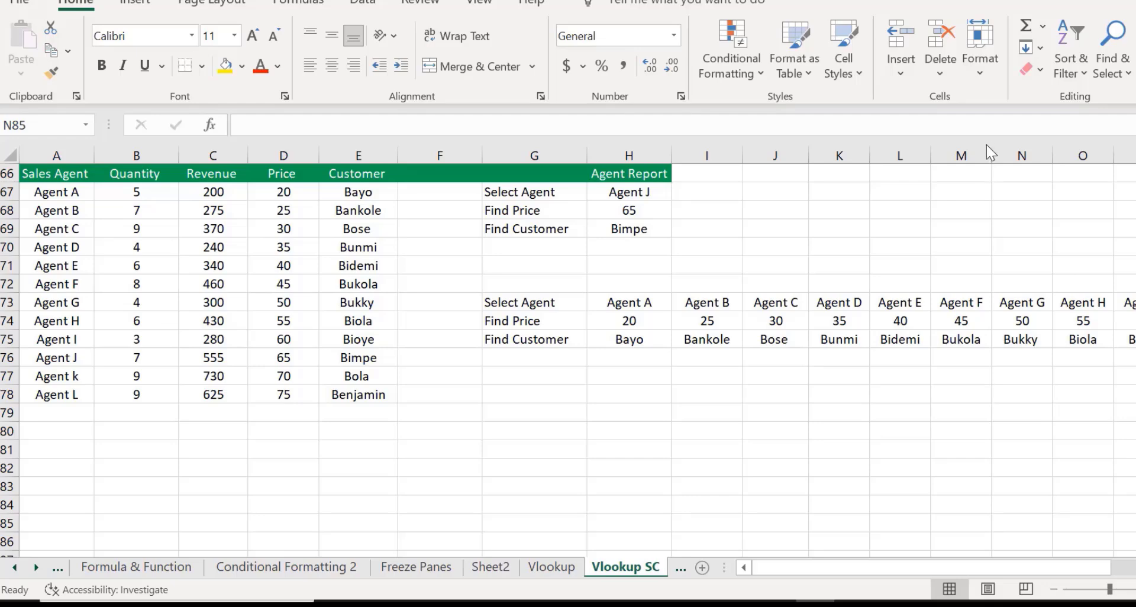
click(520, 300)
key(shift+Down)
key(shift+Down)
key(shift+Right)
key(shift+Right)
key(shift+Right)
key(shift+Right)
key(shift+Right)
key(shift+Right)
key(shift+Right)
key(shift+Right)
key(shift+Right)
key(shift+Right)
key(shift+Right)
key(shift+Right)
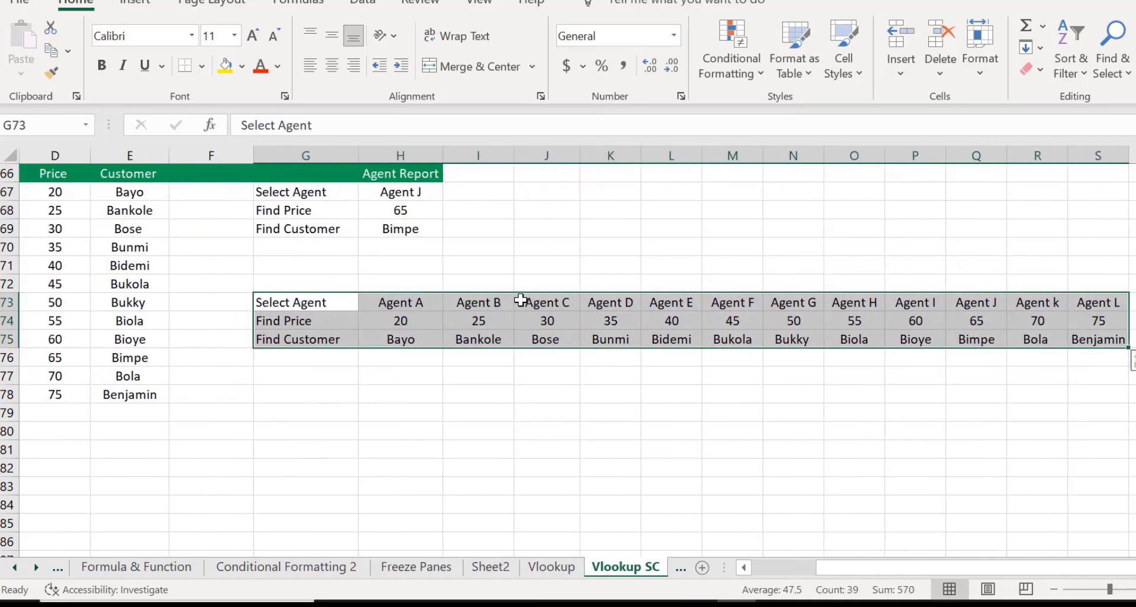
key(ctrl+1)
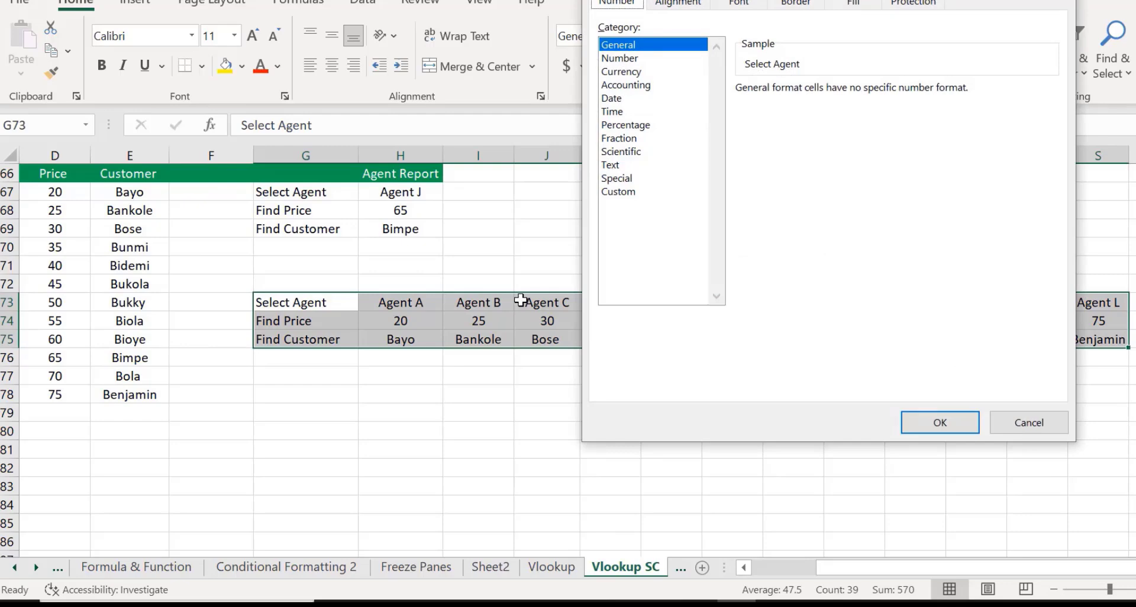
click(800, 6)
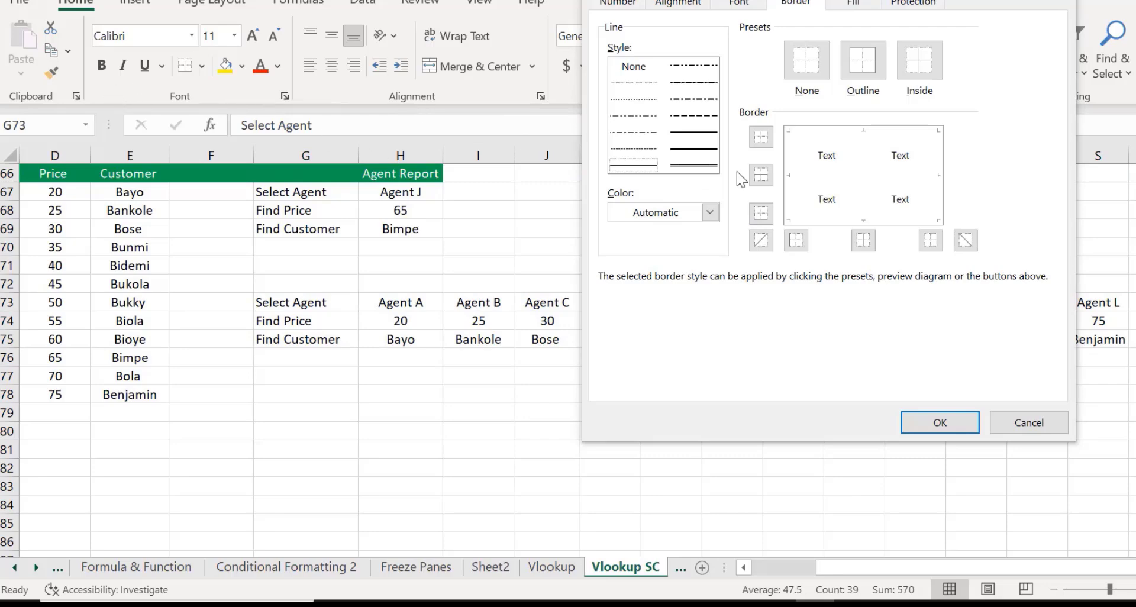
click(1037, 431)
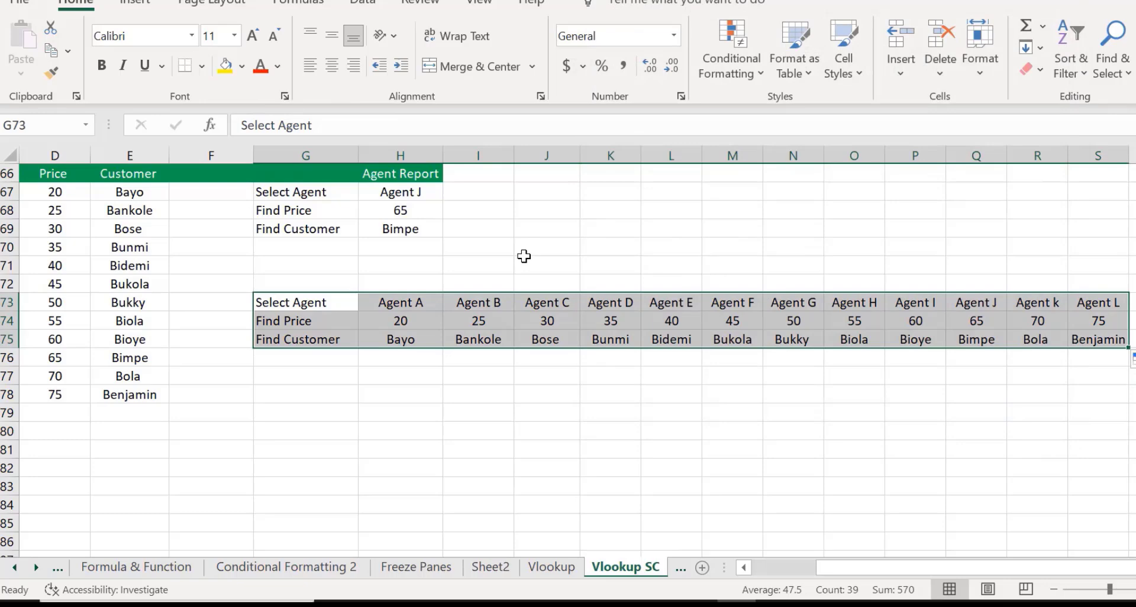
Apply thick solid outline and inside borders in automatic color to the all-agents table G73:S75, and deselect it
key(ctrl+1)
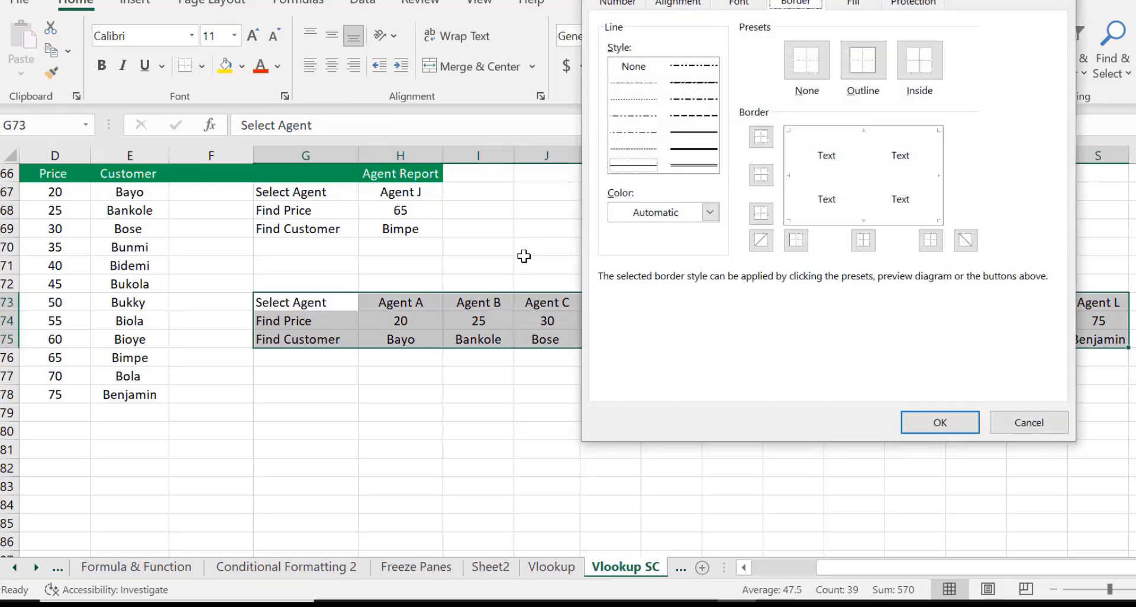
click(700, 149)
click(856, 59)
click(908, 73)
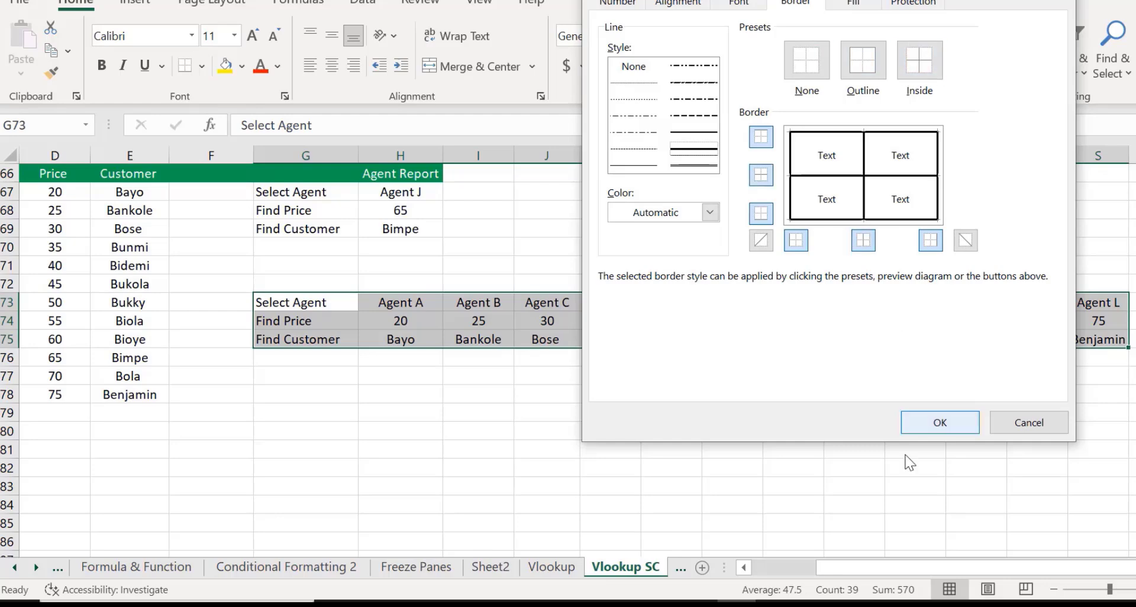
click(926, 434)
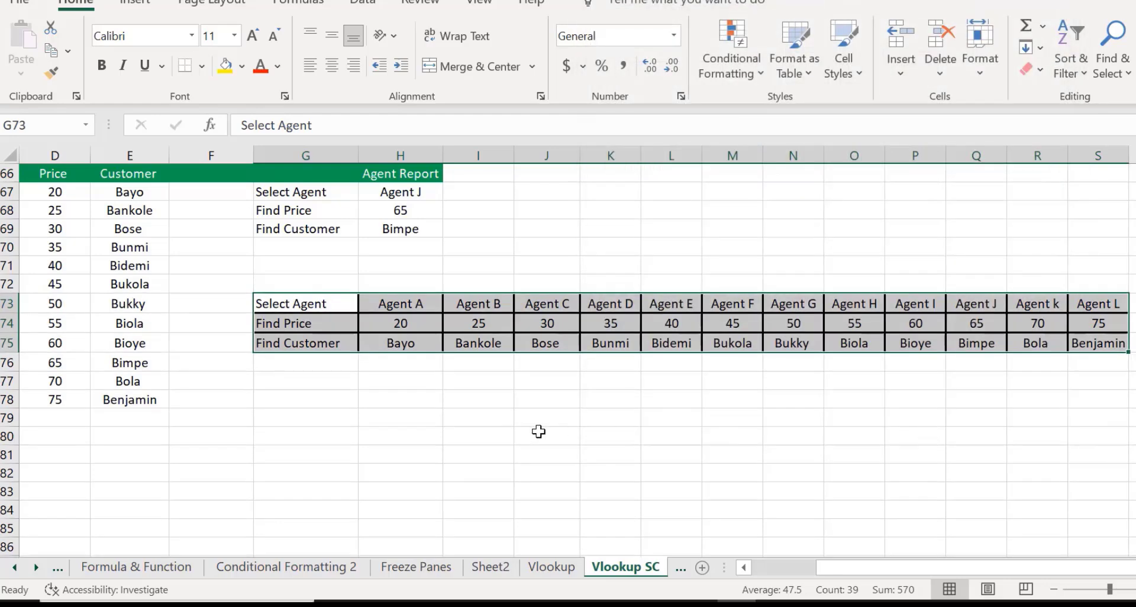
click(539, 432)
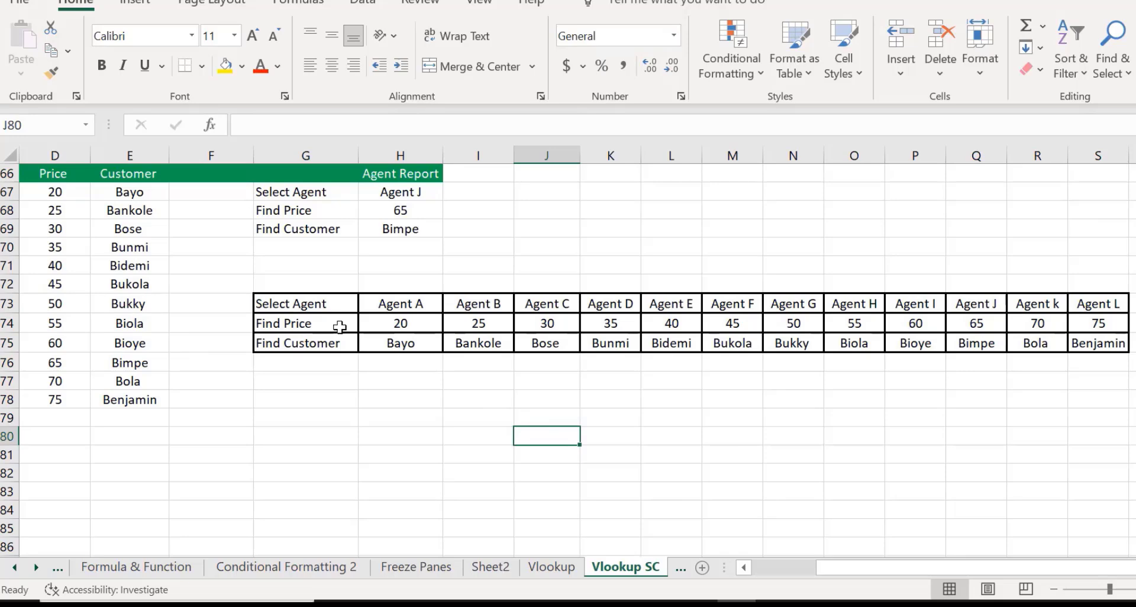